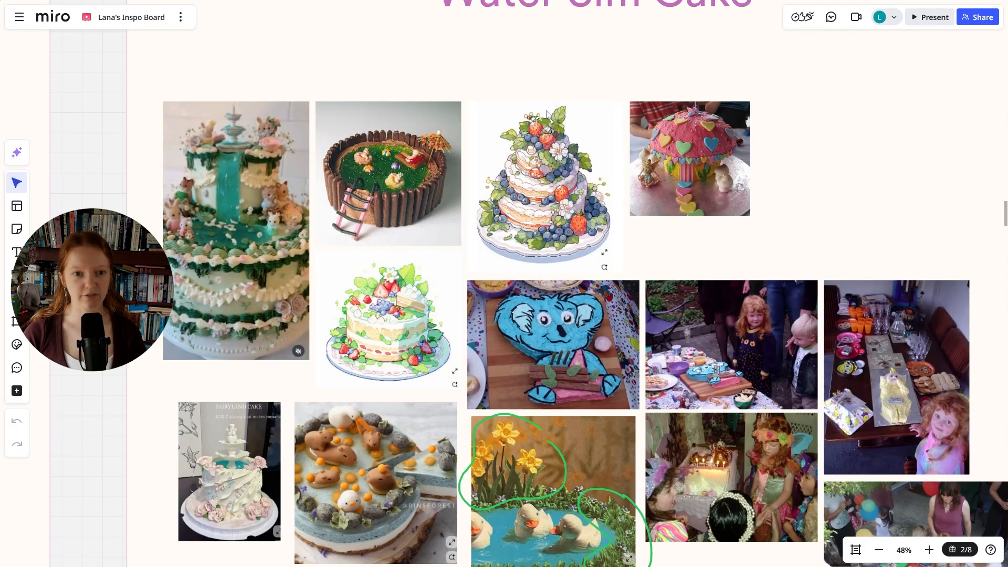
# - Examine the waterfall cake, chocolate-finger pool cake and illustrated berry cake references in the upper part of the board
pyautogui.scroll(5, 493, 185)
pyautogui.keyDown('ctrl'); pyautogui.scroll(5, 364, 200); pyautogui.keyUp('ctrl')
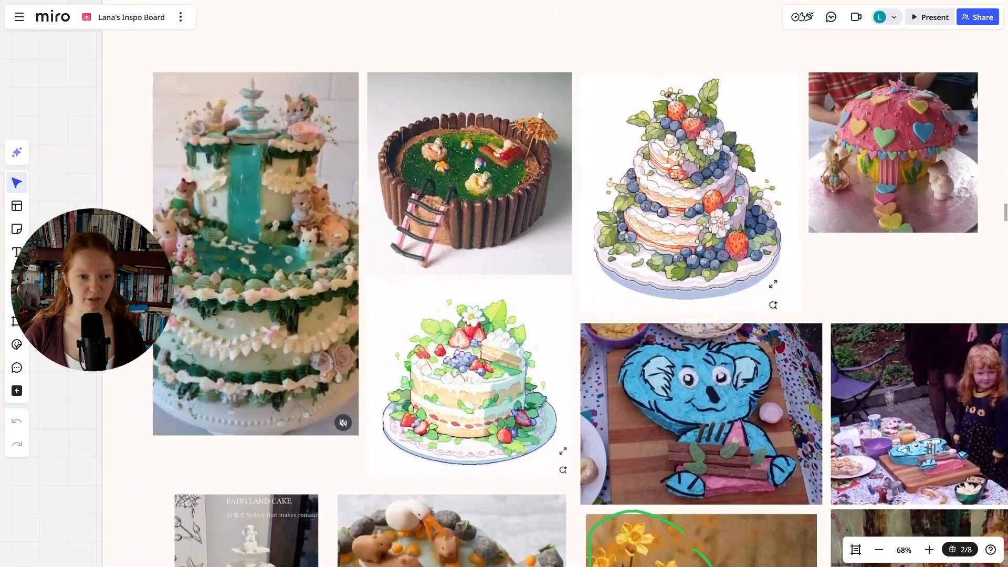
pyautogui.keyDown('ctrl'); pyautogui.scroll(3, 467, 184); pyautogui.keyUp('ctrl')
pyautogui.keyDown('ctrl'); pyautogui.scroll(-1, 374, 176); pyautogui.keyUp('ctrl')
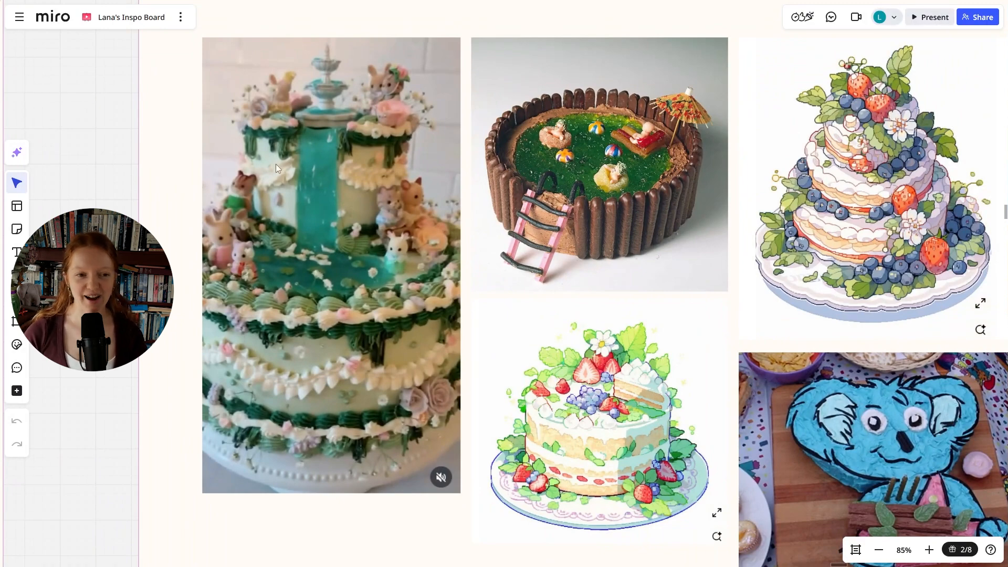
pyautogui.keyDown('ctrl'); pyautogui.scroll(-1, 278, 167); pyautogui.keyUp('ctrl')
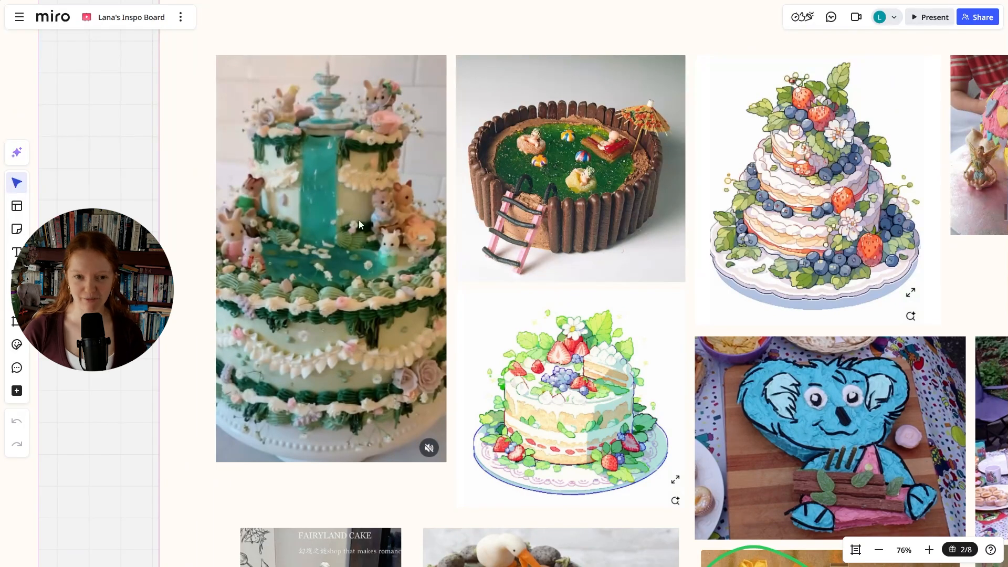
pyautogui.keyDown('ctrl'); pyautogui.scroll(1, 358, 219); pyautogui.keyUp('ctrl')
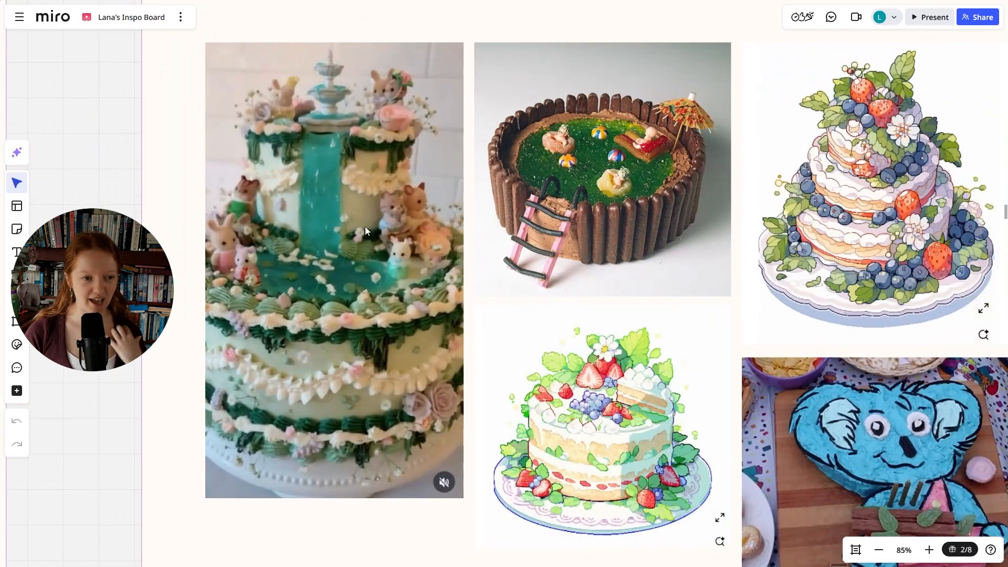
pyautogui.keyDown('ctrl'); pyautogui.scroll(-1, 366, 226); pyautogui.keyUp('ctrl')
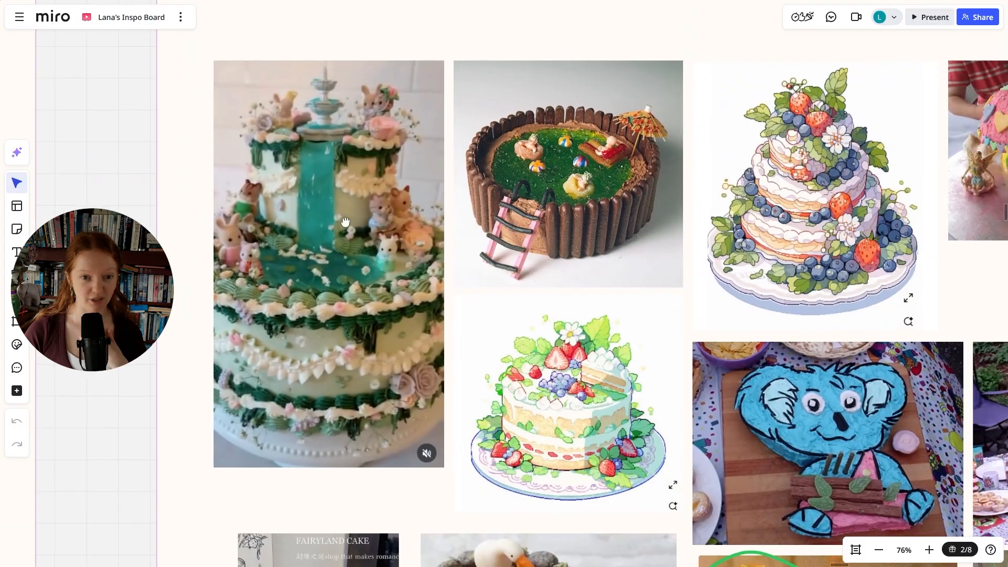
pyautogui.moveTo(359, 219); pyautogui.dragTo(344, 217, button='middle')
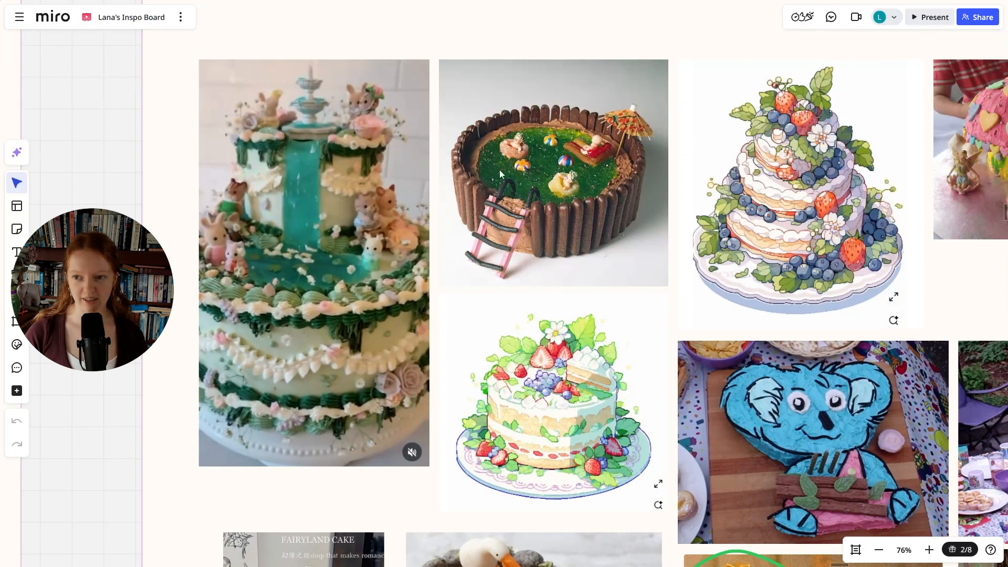
pyautogui.moveTo(577, 158); pyautogui.dragTo(539, 169, button='middle')
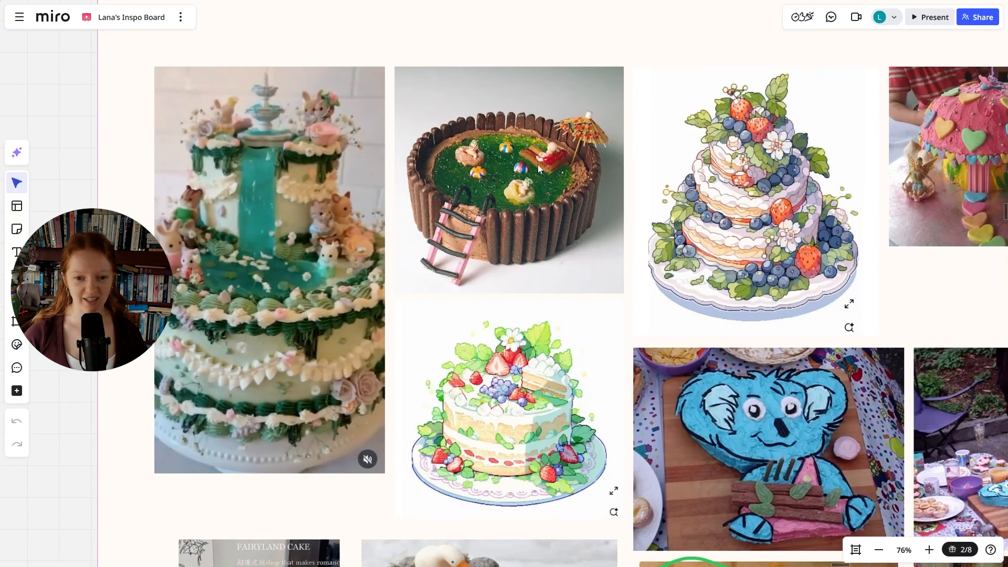
pyautogui.moveTo(533, 168); pyautogui.dragTo(509, 167, button='middle')
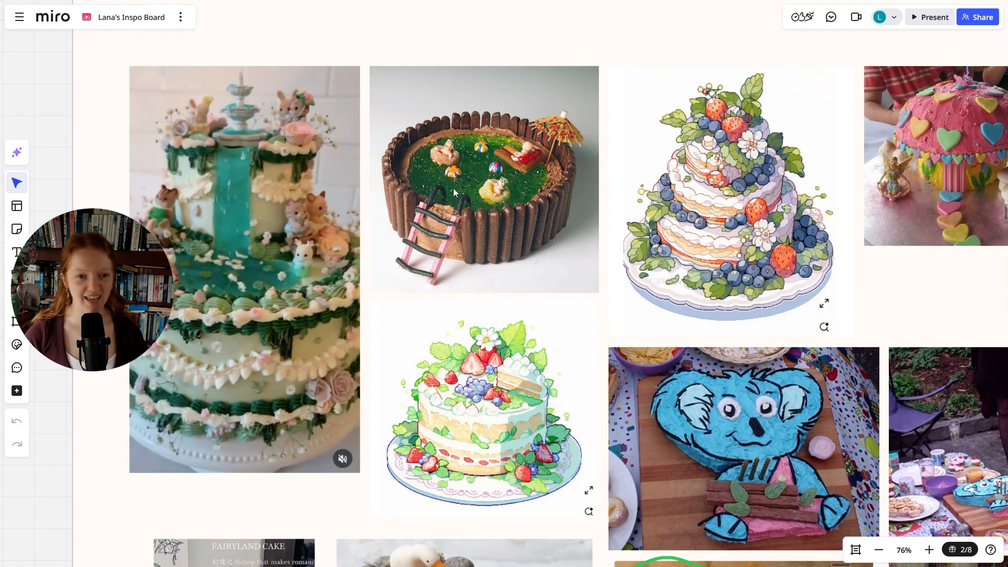
pyautogui.scroll(2, 442, 181)
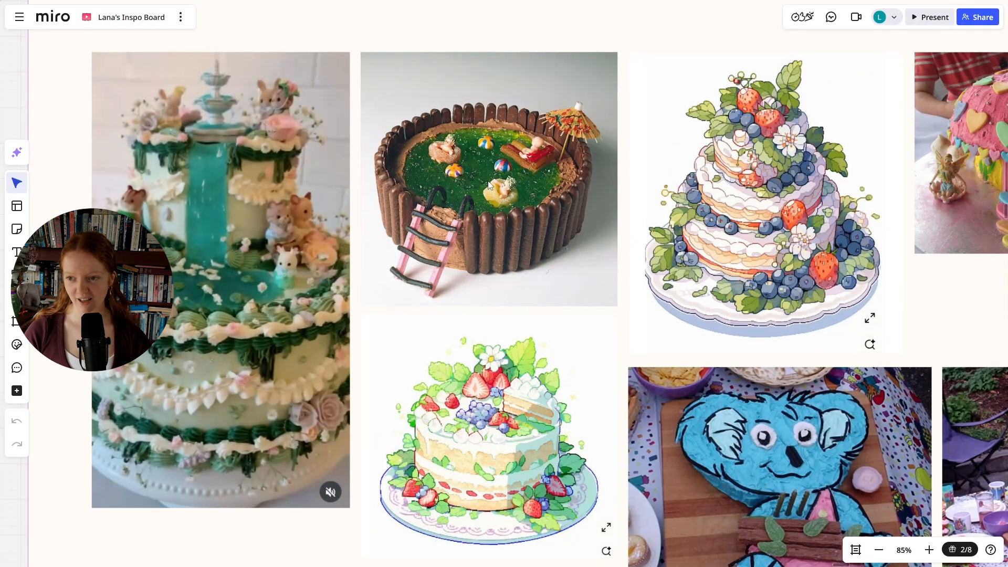
pyautogui.scroll(-2, 471, 175)
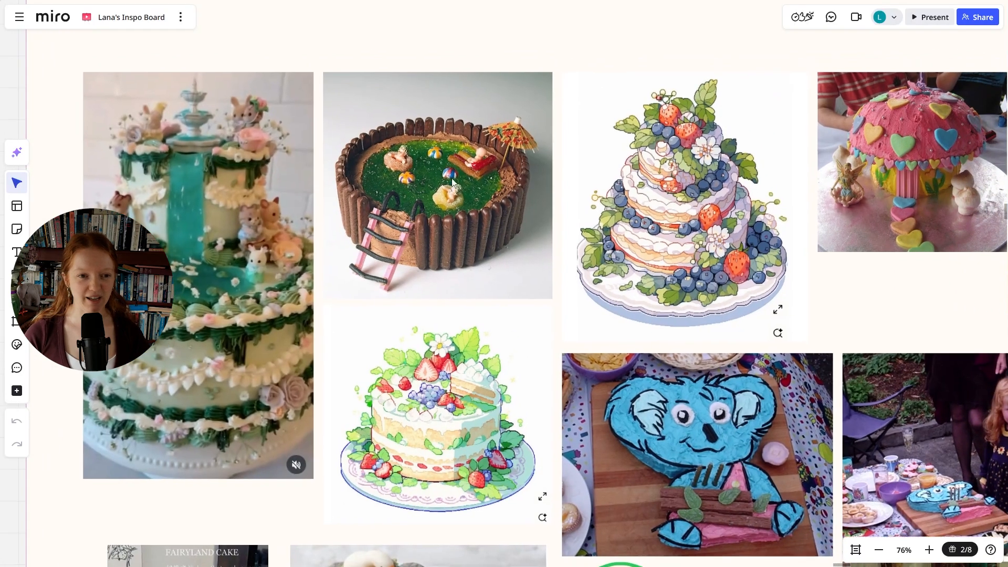
# - Move the pink mushroom cake photo from the end of the top row to just above the chocolate-finger pool cake
pyautogui.scroll(1, 451, 182)
pyautogui.hscroll(2, 452, 182)
pyautogui.click(451, 182)
pyautogui.click(904, 162)
pyautogui.hscroll(-1, 704, 212)
pyautogui.moveTo(703, 212); pyautogui.dragTo(732, 225, button='middle')
pyautogui.moveTo(905, 228); pyautogui.dragTo(496, 114)
pyautogui.moveTo(497, 114); pyautogui.dragTo(556, 194, button='middle')
pyautogui.moveTo(556, 193); pyautogui.dragTo(445, 143)
pyautogui.click(640, 151)
pyautogui.moveTo(550, 214); pyautogui.dragTo(520, 245, button='middle')
pyautogui.scroll(2, 486, 215)
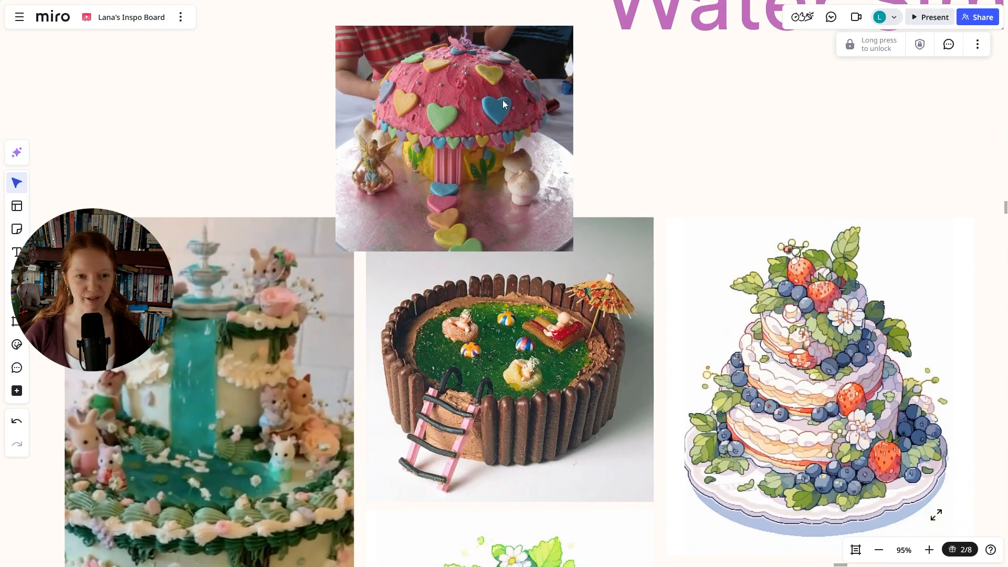
# - Examine the pink mushroom cake close up, including in the outdoor birthday party photo
pyautogui.click(446, 96)
pyautogui.scroll(4, 461, 235)
pyautogui.moveTo(446, 96); pyautogui.dragTo(428, 68, button='middle')
pyautogui.scroll(-4, 501, 225)
pyautogui.moveTo(806, 390); pyautogui.dragTo(570, 156, button='middle')
pyautogui.moveTo(792, 427); pyautogui.dragTo(665, 345, button='middle')
pyautogui.scroll(5, 744, 374)
pyautogui.scroll(4, 748, 346)
pyautogui.scroll(-1, 698, 285)
pyautogui.moveTo(697, 285); pyautogui.dragTo(657, 276, button='middle')
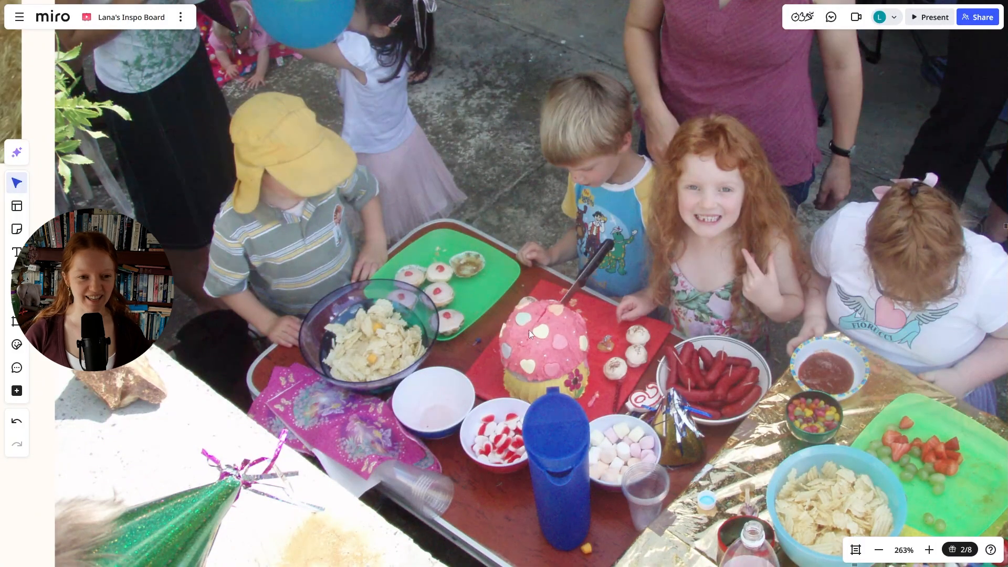
pyautogui.scroll(-2, 475, 322)
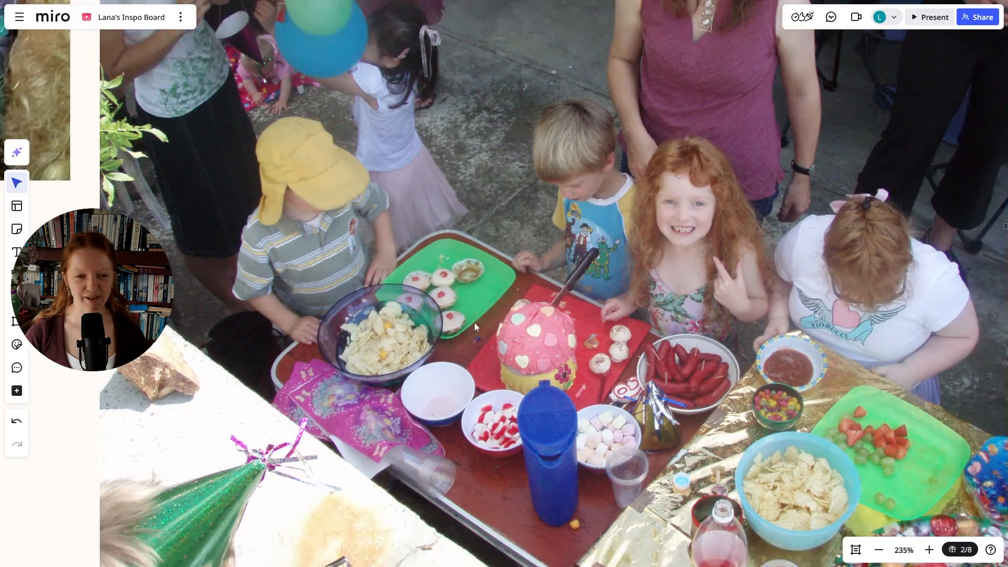
pyautogui.scroll(-6, 531, 357)
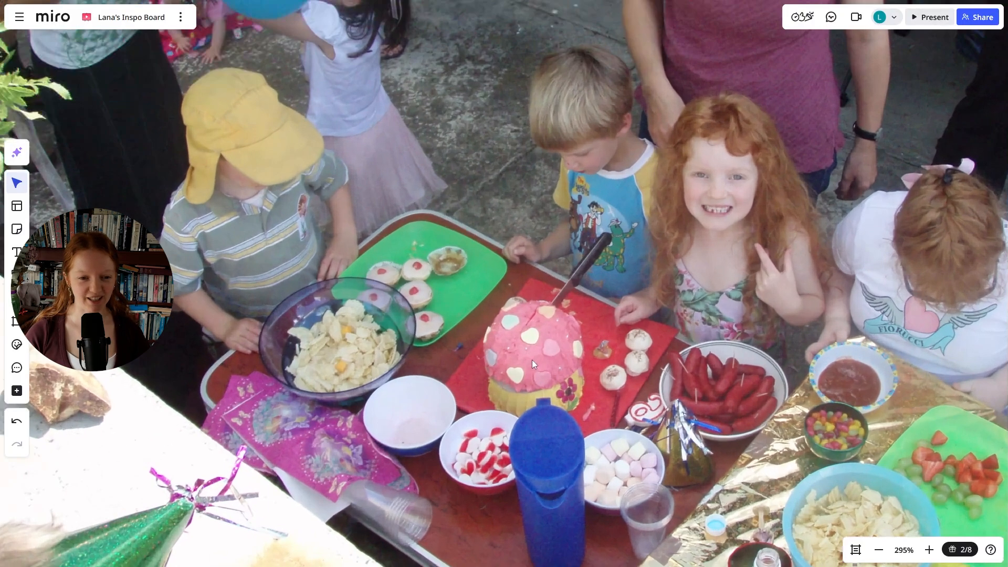
pyautogui.scroll(-3, 496, 339)
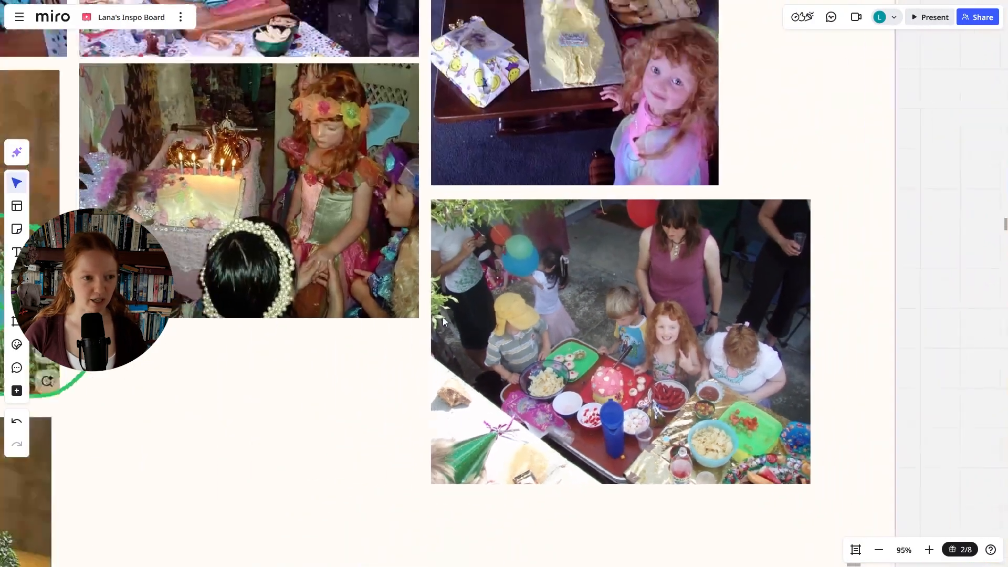
# - Examine the candlelit cake in the fairy costume party photo
pyautogui.scroll(8, 479, 344)
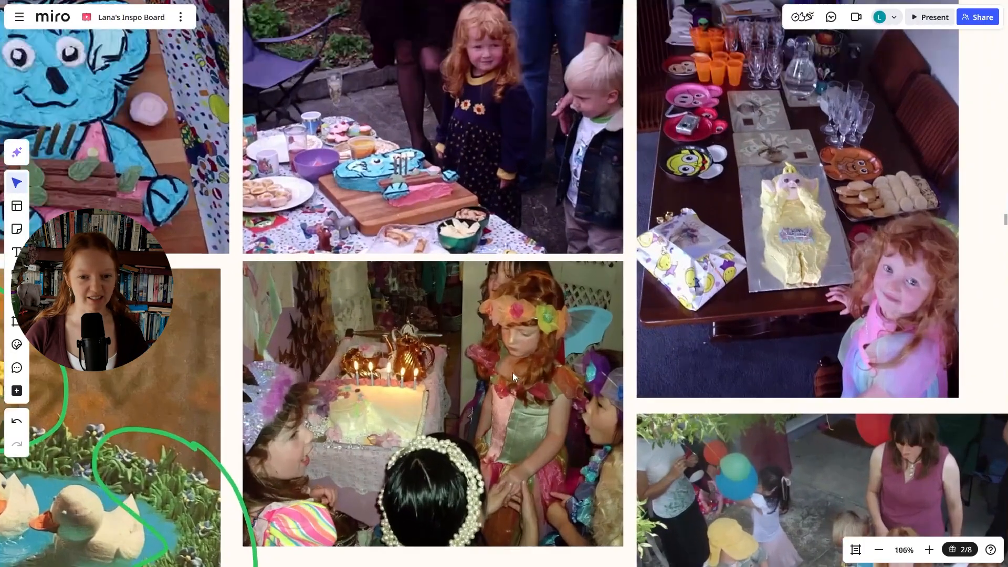
pyautogui.hscroll(-1, 572, 339)
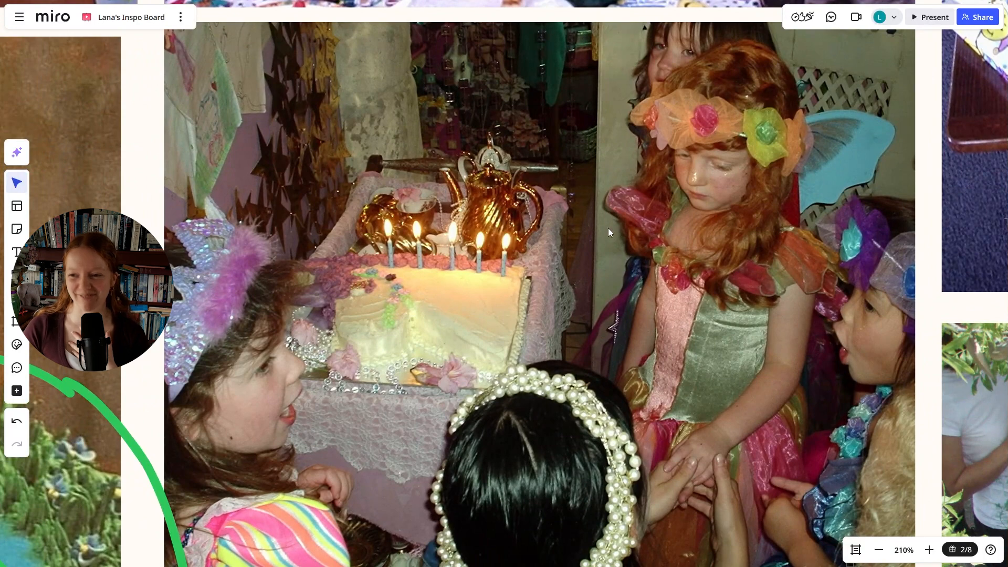
pyautogui.scroll(-5, 528, 244)
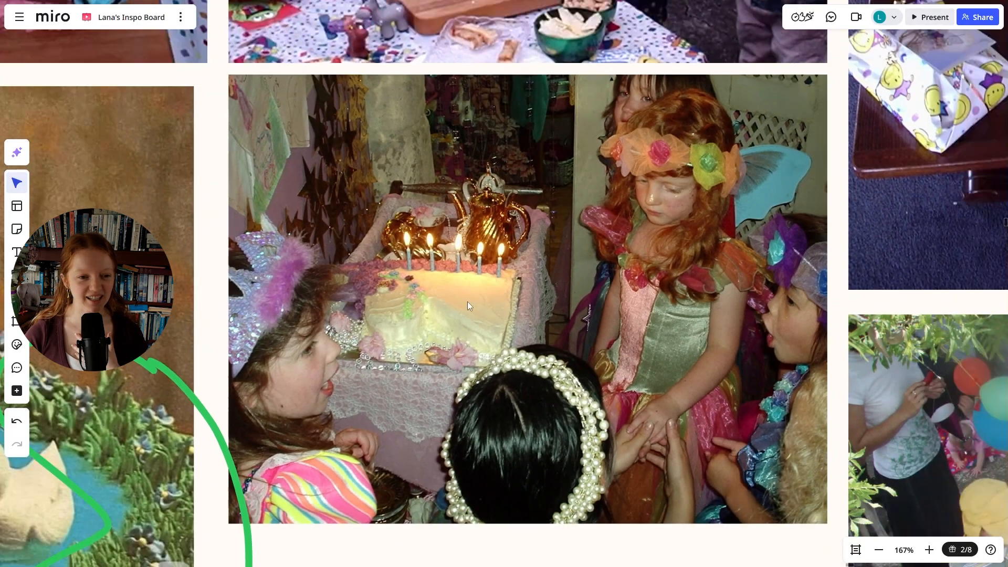
pyautogui.scroll(-2, 463, 303)
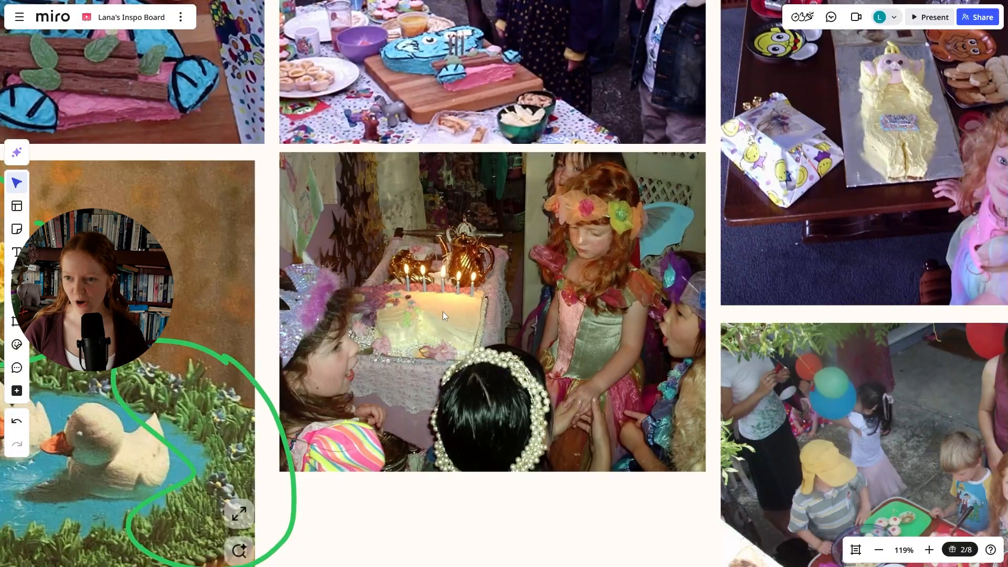
pyautogui.scroll(-2, 443, 310)
pyautogui.scroll(-2, 443, 311)
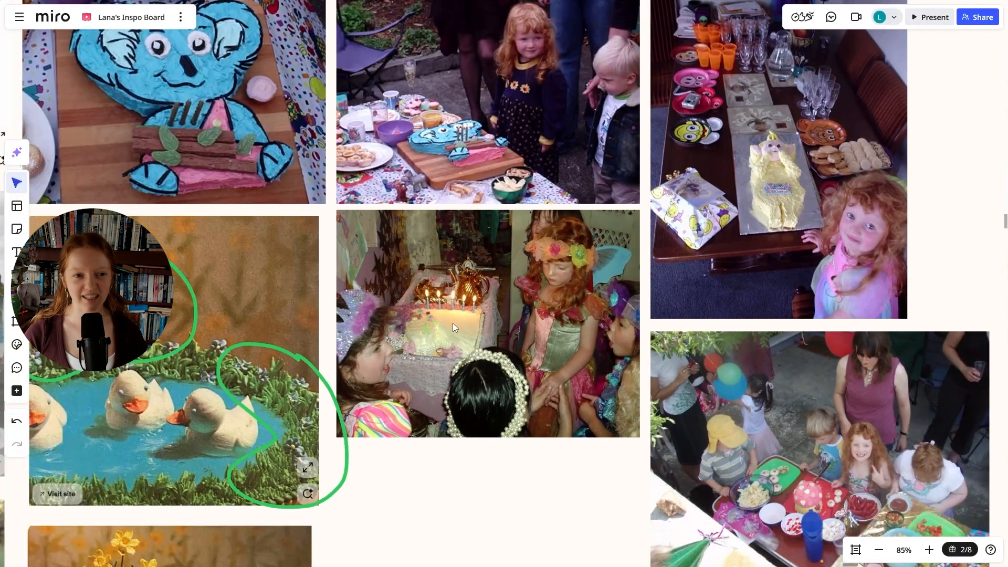
pyautogui.scroll(-4, 452, 323)
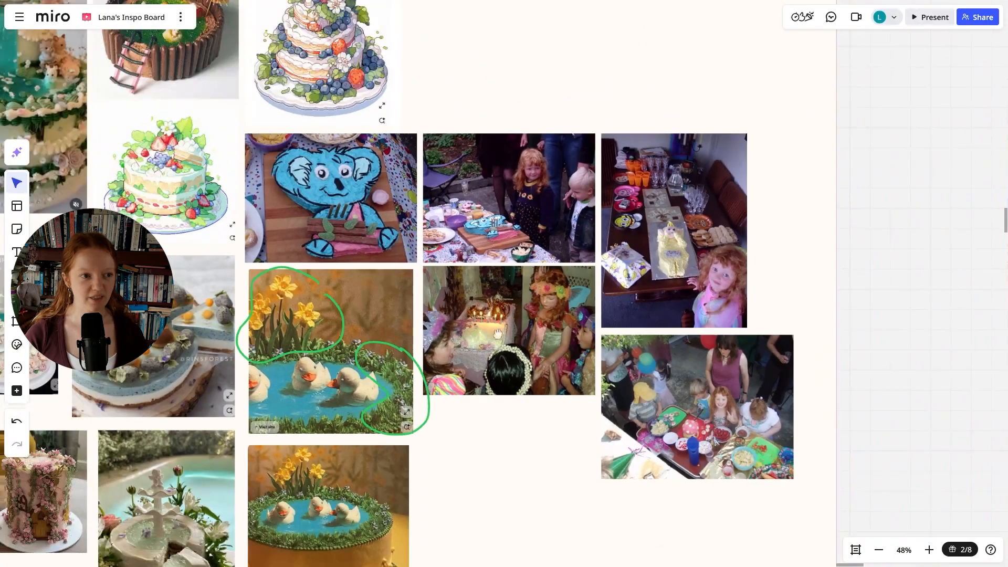
# - Survey the whole cake reference collection, comparing the party photos with the pool, berry and duck pond cakes
pyautogui.moveTo(498, 333); pyautogui.dragTo(538, 350, button='middle')
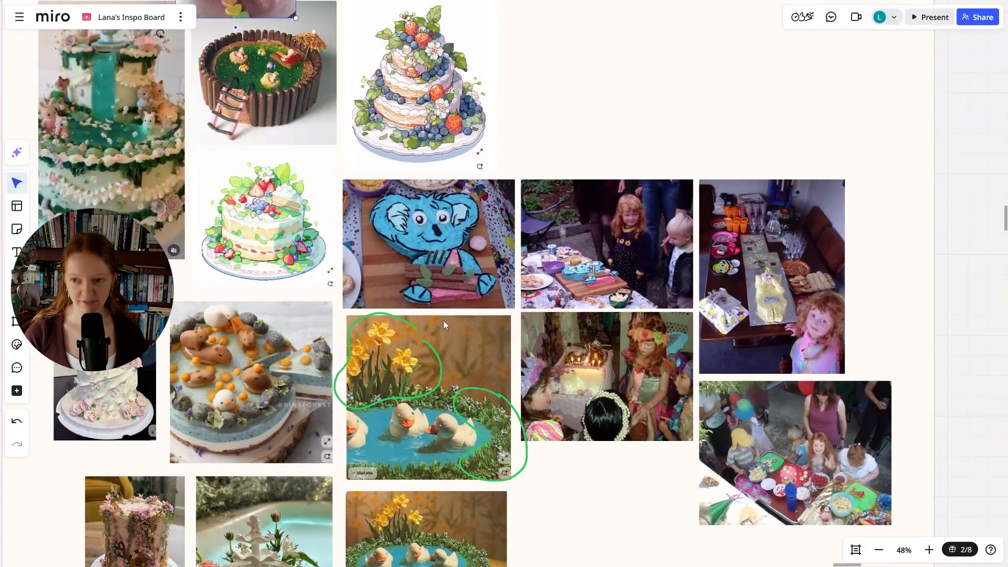
pyautogui.scroll(-1, 446, 321)
pyautogui.moveTo(463, 327); pyautogui.dragTo(484, 336, button='middle')
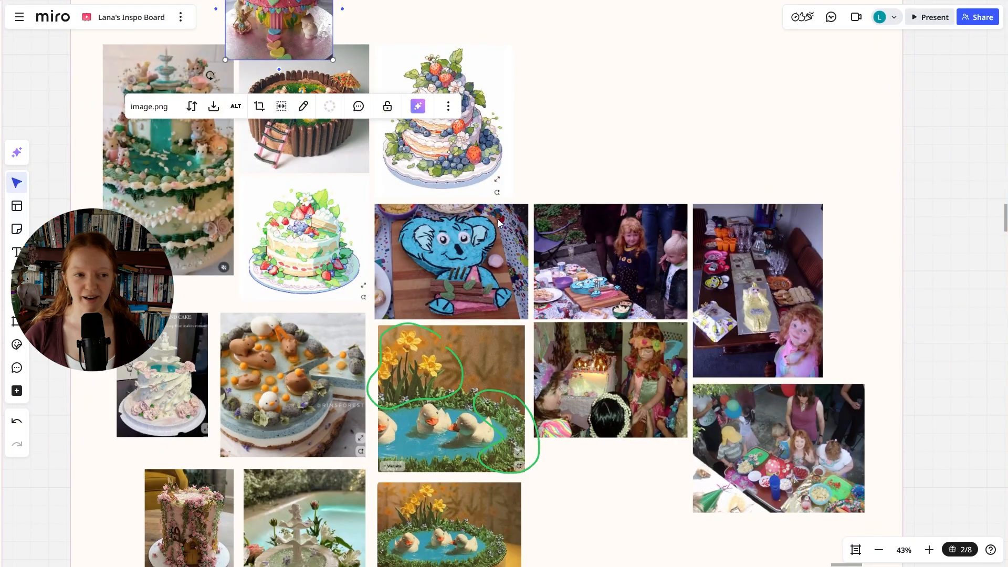
pyautogui.scroll(-1, 494, 229)
pyautogui.click(609, 166)
pyautogui.moveTo(489, 182); pyautogui.dragTo(621, 210, button='middle')
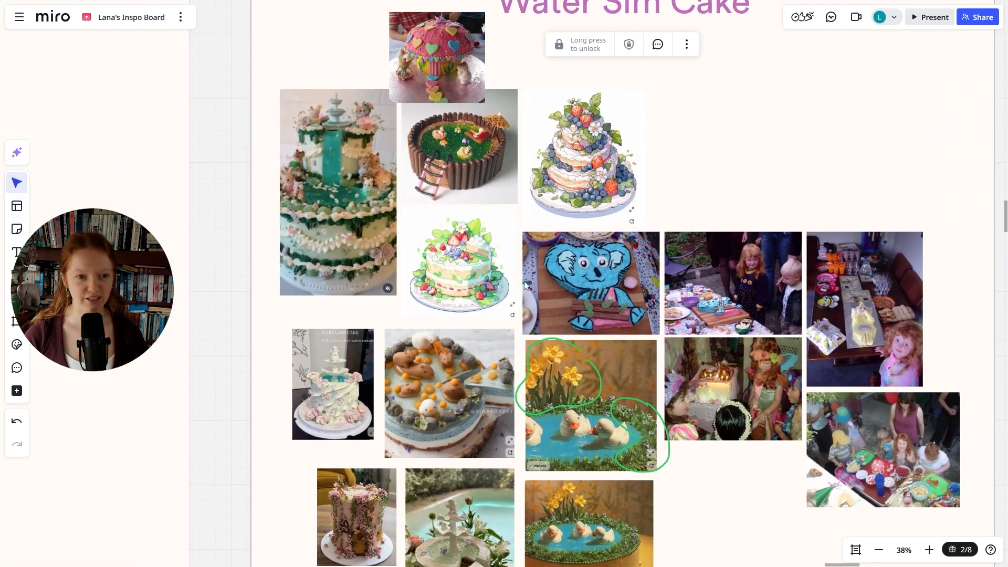
pyautogui.scroll(7, 486, 162)
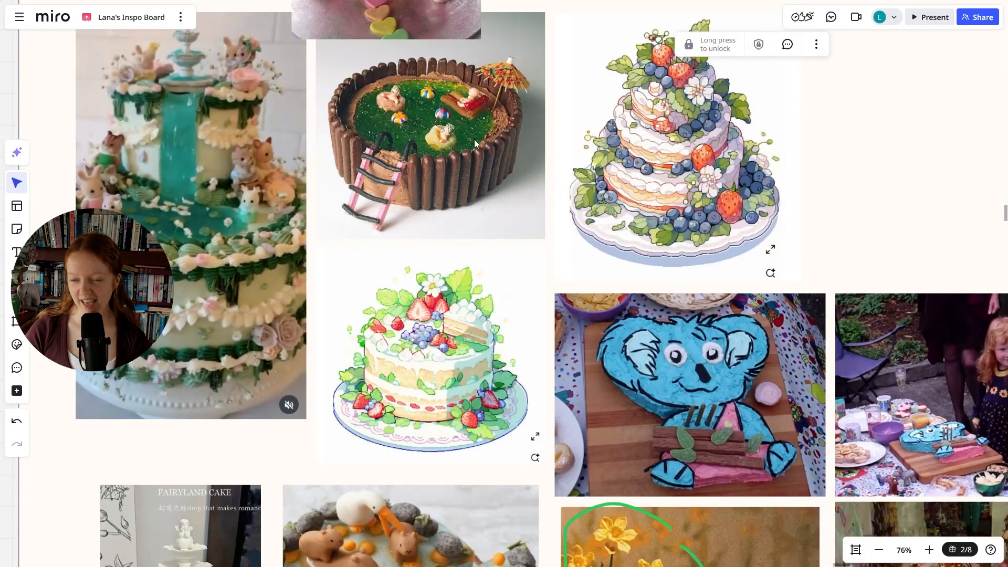
pyautogui.scroll(-4, 434, 156)
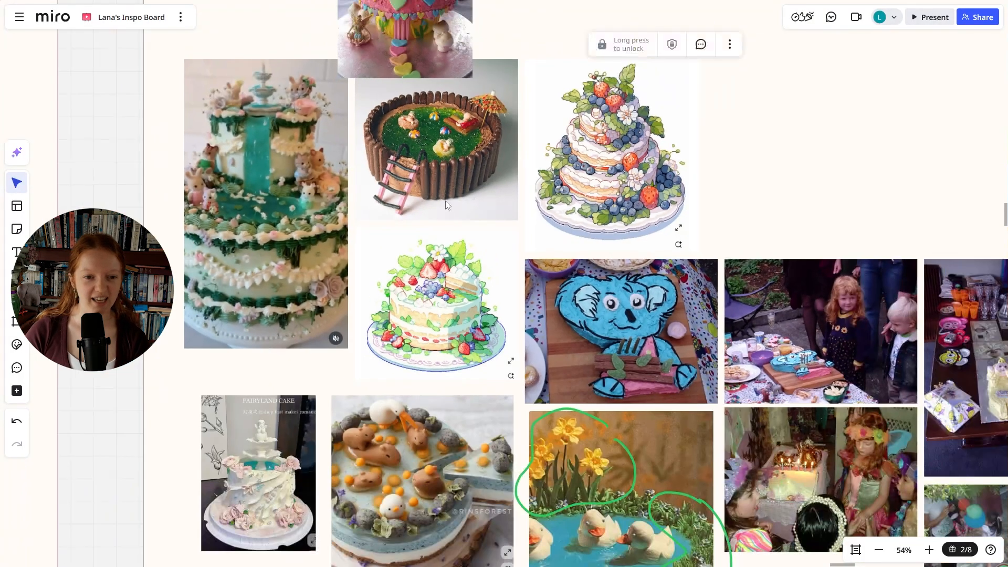
pyautogui.scroll(-2, 428, 160)
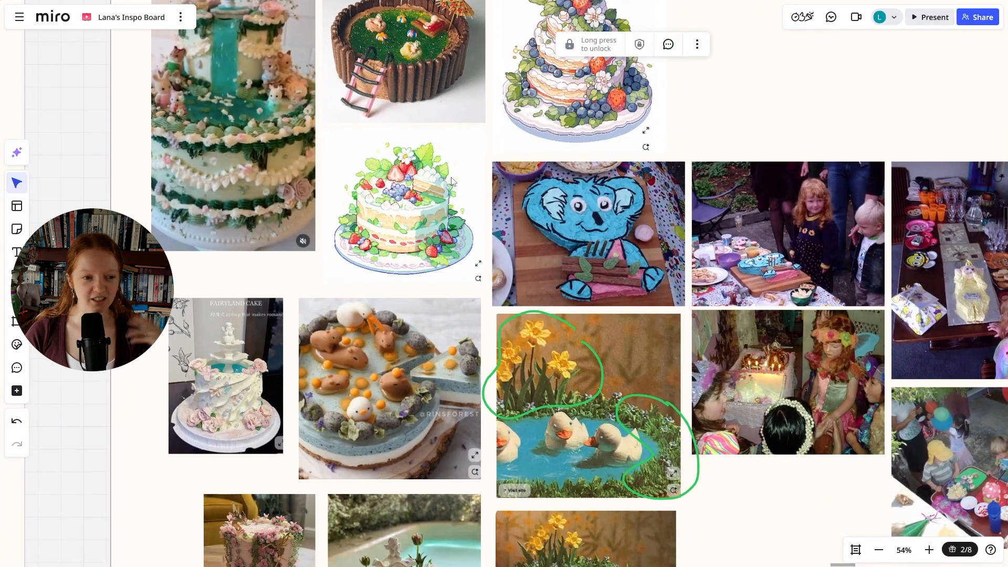
pyautogui.scroll(-2, 445, 219)
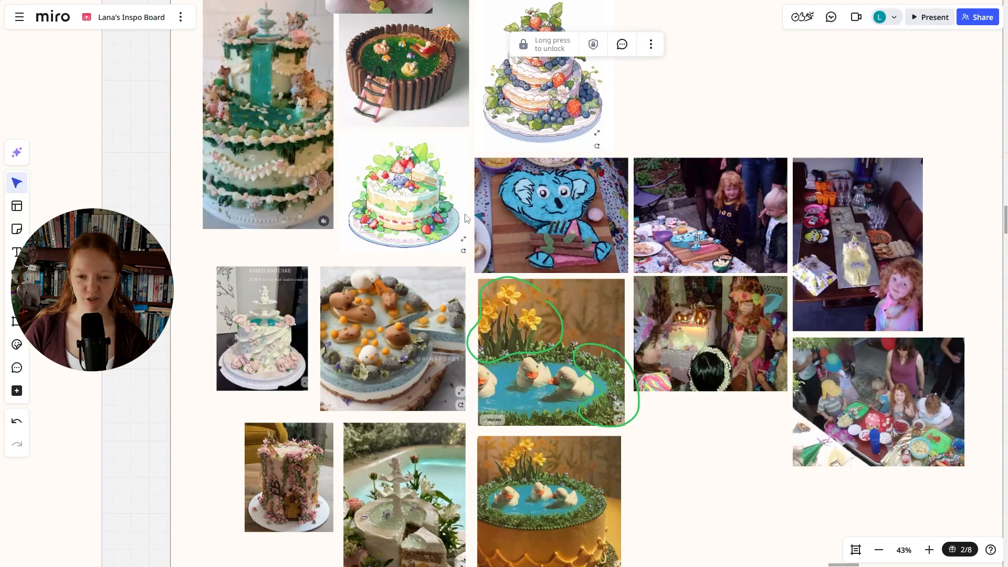
pyautogui.scroll(-1, 465, 215)
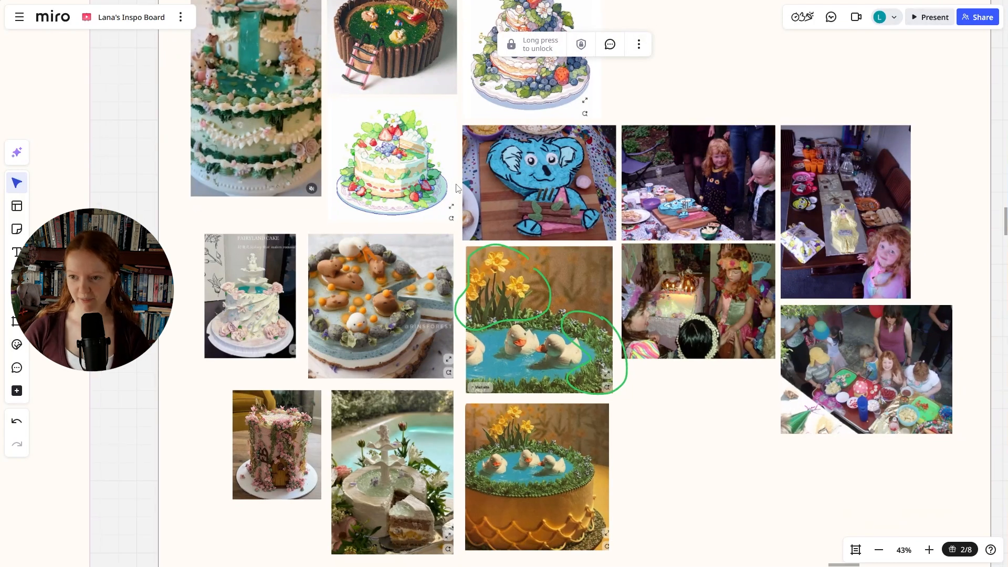
pyautogui.scroll(-1, 492, 259)
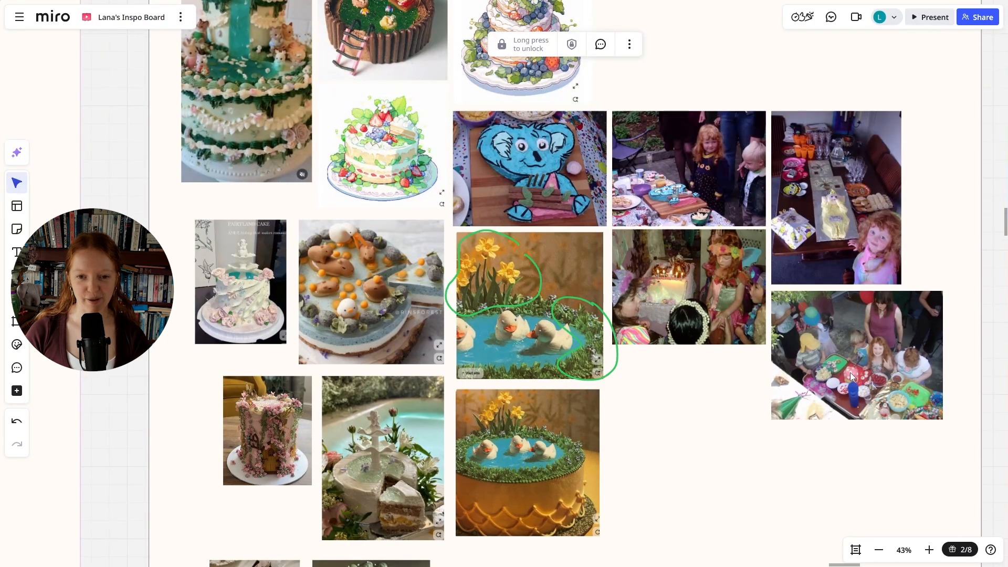
# - Examine the moved mushroom cake photo, plus the duck pond, capybara and fountain cake references below
pyautogui.scroll(3, 555, 238)
pyautogui.keyDown('ctrl'); pyautogui.scroll(5, 521, 176); pyautogui.keyUp('ctrl')
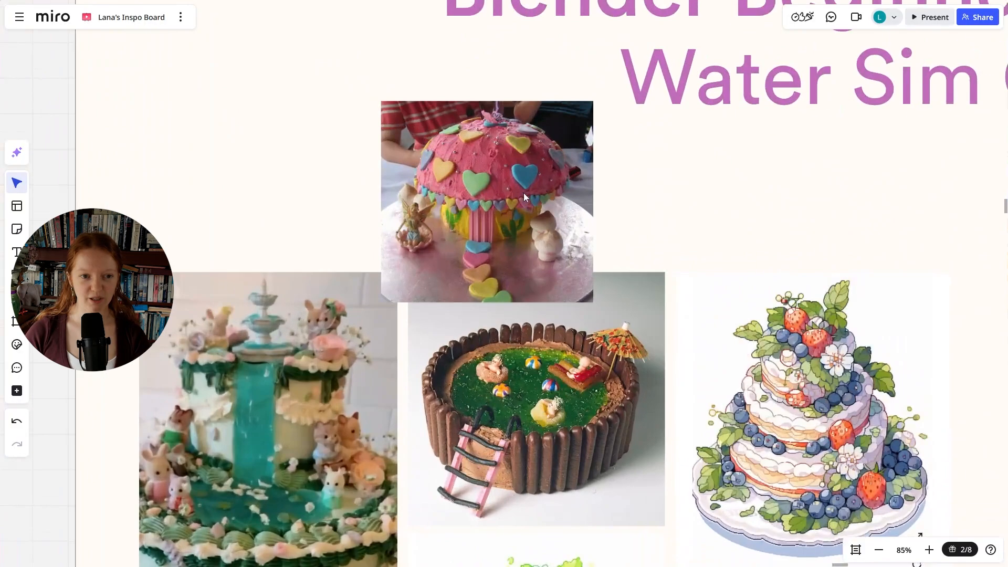
pyautogui.click(520, 192)
pyautogui.keyDown('ctrl'); pyautogui.scroll(-3, 550, 254); pyautogui.keyUp('ctrl')
pyautogui.scroll(-3, 546, 236)
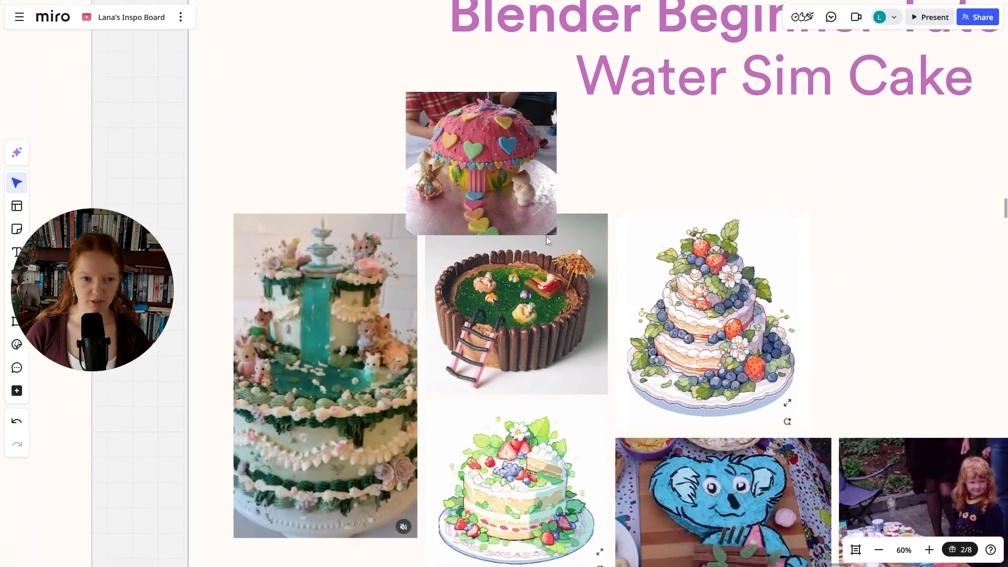
pyautogui.keyDown('ctrl'); pyautogui.scroll(-3, 563, 242); pyautogui.keyUp('ctrl')
pyautogui.scroll(-5, 563, 241)
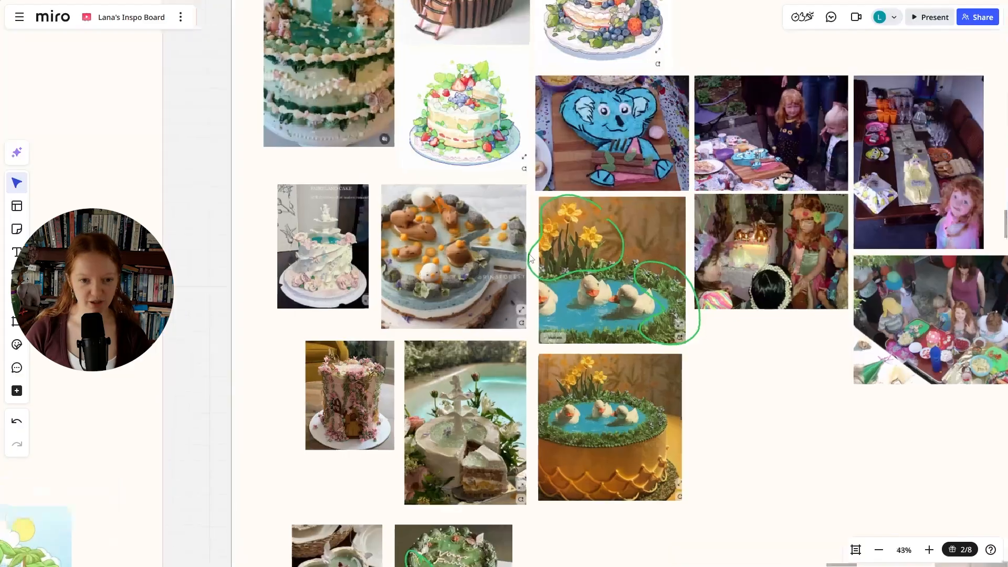
pyautogui.keyDown('ctrl'); pyautogui.scroll(5, 530, 257); pyautogui.keyUp('ctrl')
pyautogui.click(558, 217)
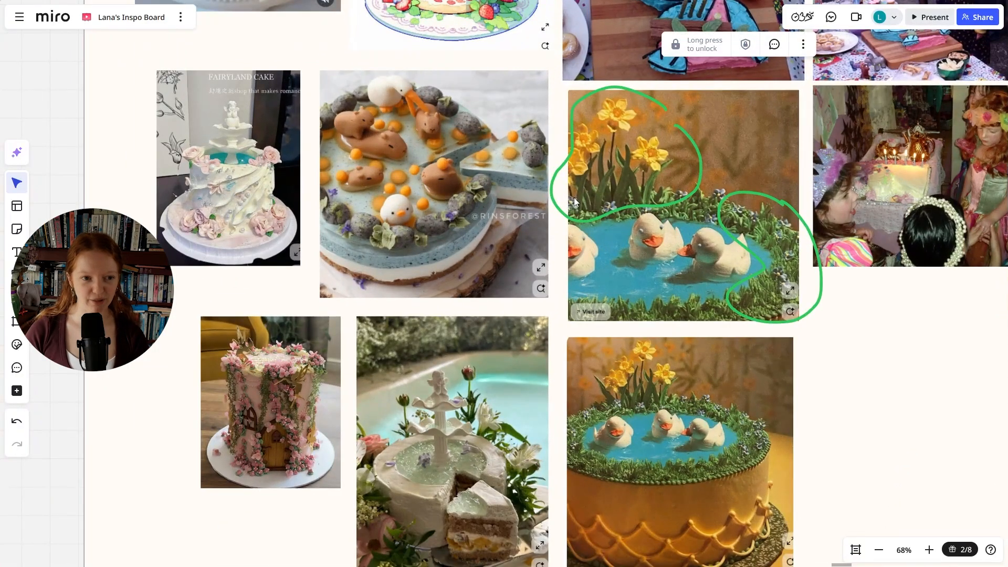
pyautogui.hscroll(-1, 486, 217)
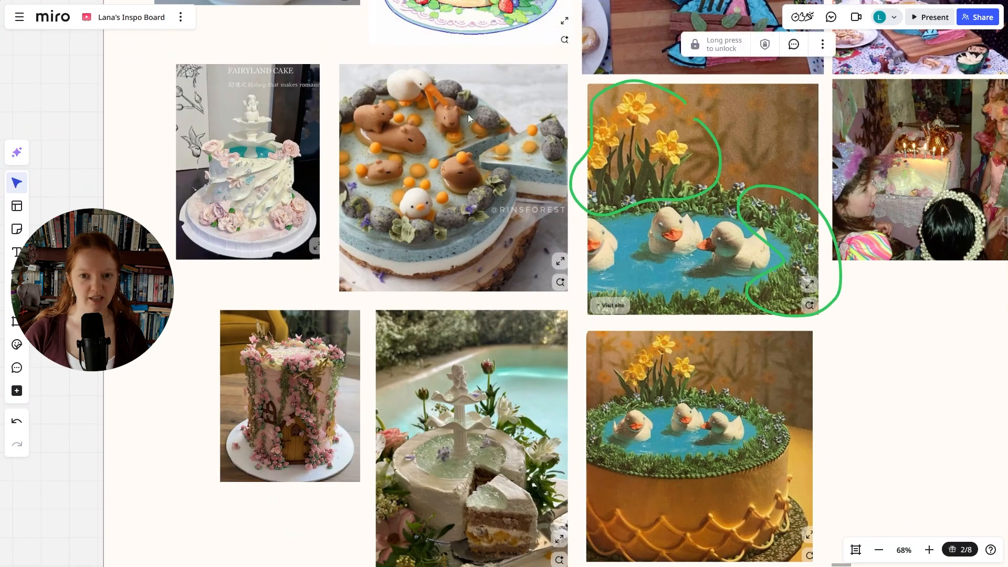
# - Compare the birthday party photos with the tiered waterfall, pool and illustrated fruit cake references
pyautogui.keyDown('ctrl'); pyautogui.scroll(-3, 576, 203); pyautogui.keyUp('ctrl')
pyautogui.hscroll(2, 604, 194)
pyautogui.scroll(1, 603, 194)
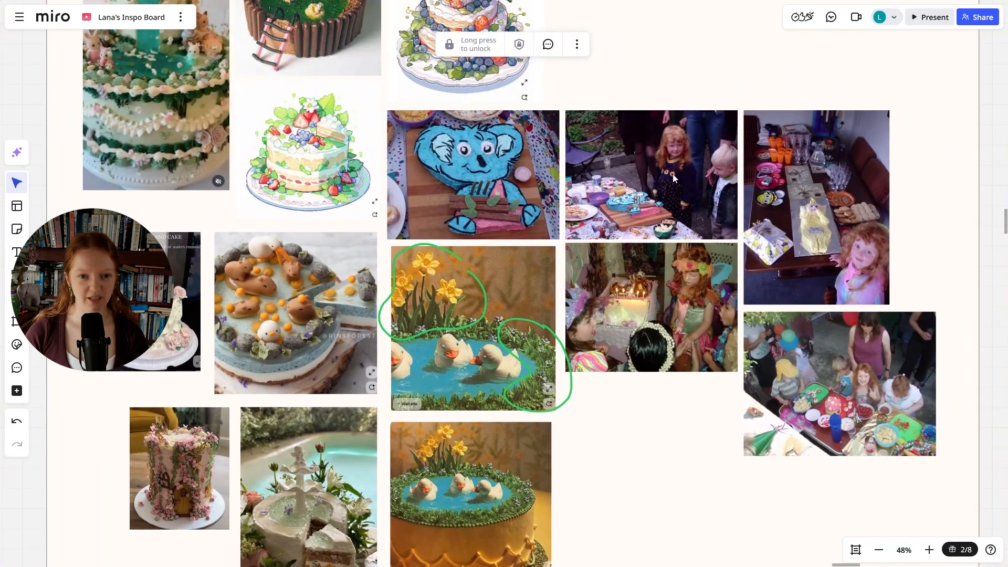
pyautogui.scroll(-2, 532, 253)
pyautogui.hscroll(-5, 531, 253)
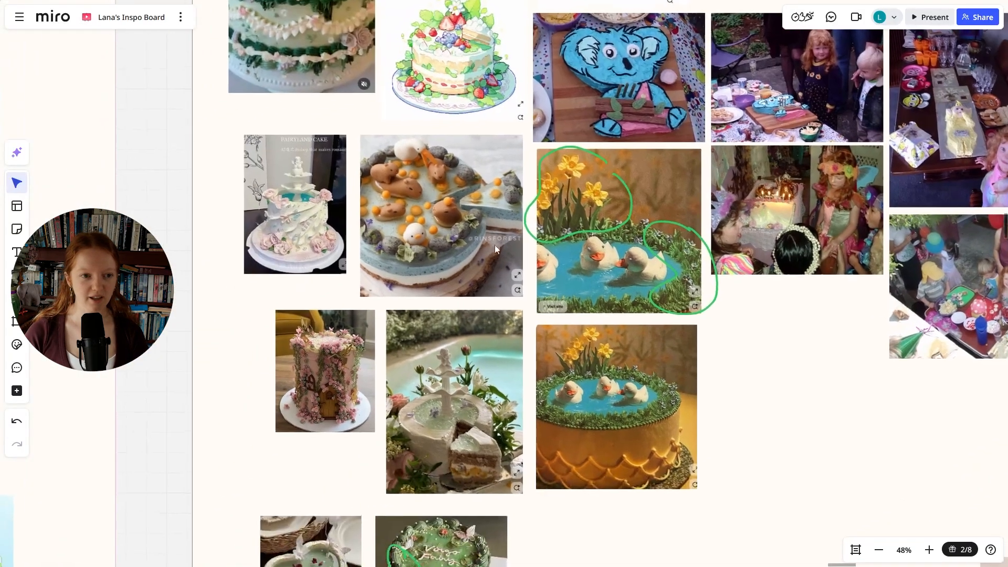
pyautogui.scroll(2, 500, 246)
pyautogui.scroll(3, 502, 191)
pyautogui.keyDown('ctrl'); pyautogui.scroll(2, 497, 159); pyautogui.keyUp('ctrl')
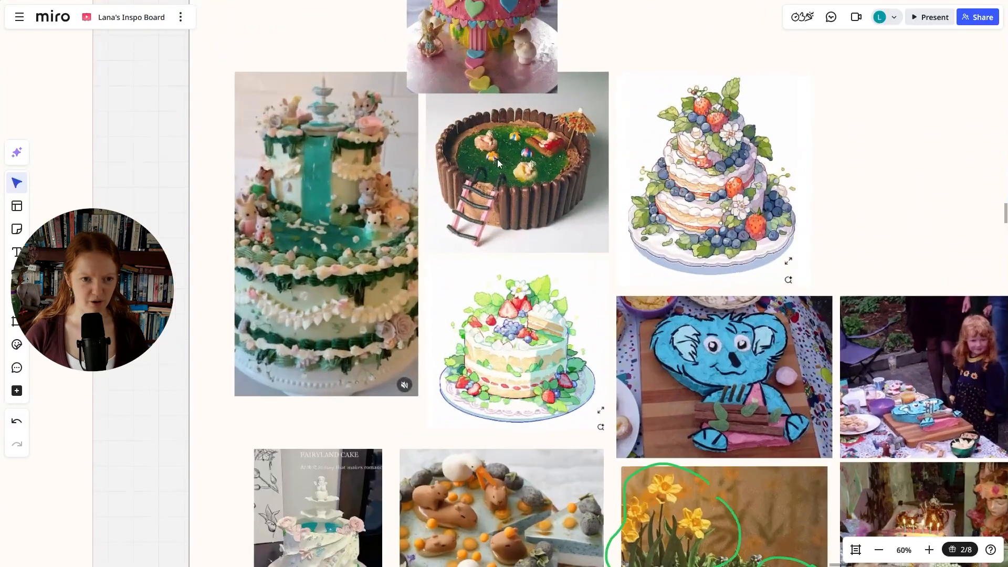
pyautogui.scroll(-7, 532, 276)
pyautogui.hscroll(1, 532, 276)
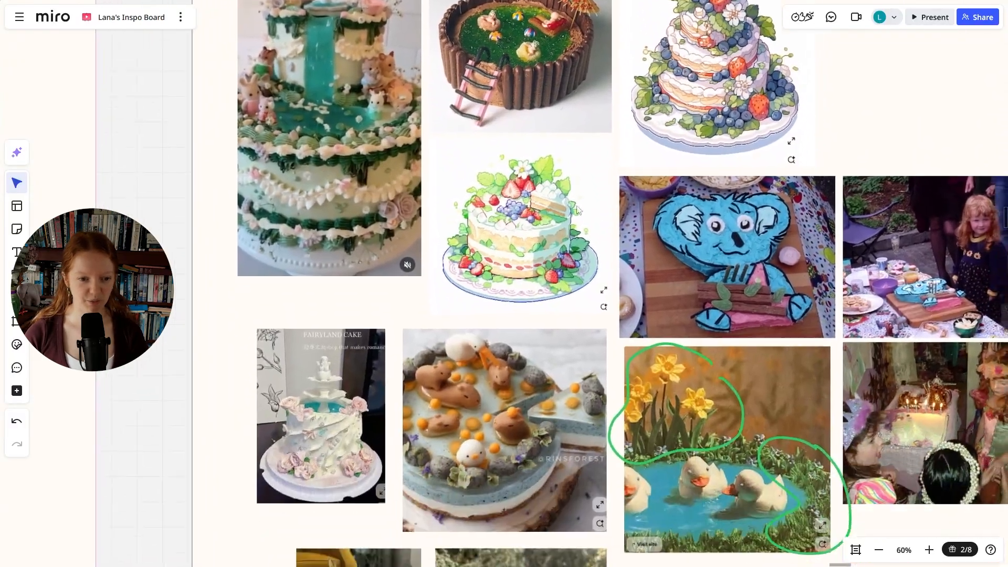
# - Examine the duck pond cake's water, grass and daffodils close up, plus the fountain cake beside it
pyautogui.scroll(-3, 578, 162)
pyautogui.keyDown('ctrl'); pyautogui.scroll(4, 508, 144); pyautogui.keyUp('ctrl')
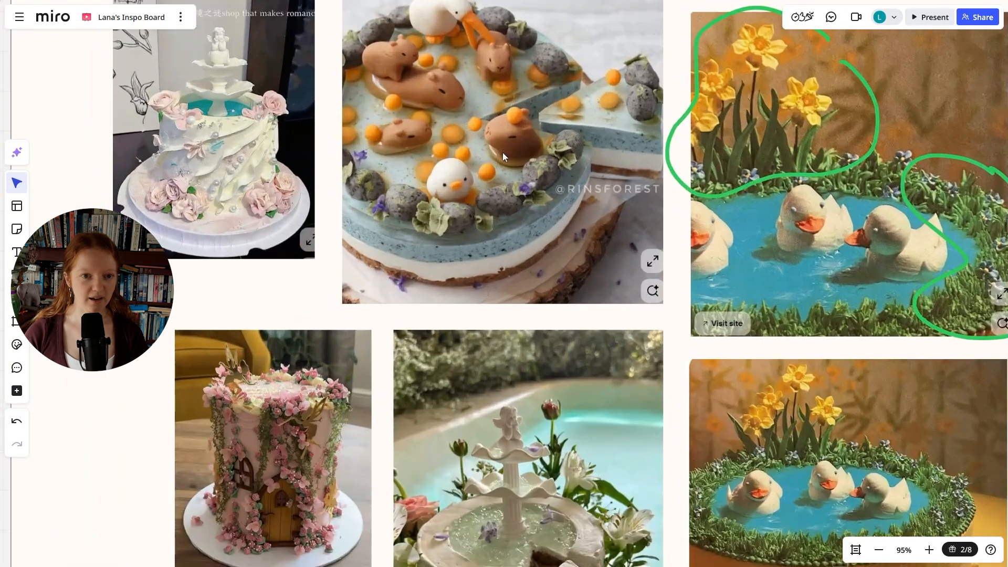
pyautogui.hscroll(1, 455, 206)
pyautogui.scroll(1, 455, 206)
pyautogui.click(566, 207)
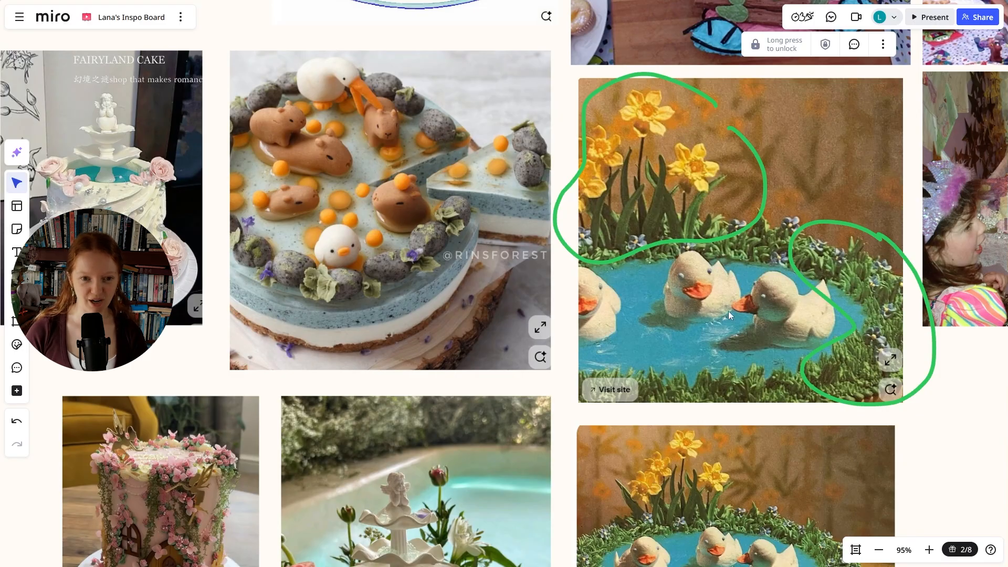
pyautogui.keyDown('ctrl'); pyautogui.scroll(5, 767, 278); pyautogui.keyUp('ctrl')
pyautogui.hscroll(2, 768, 278)
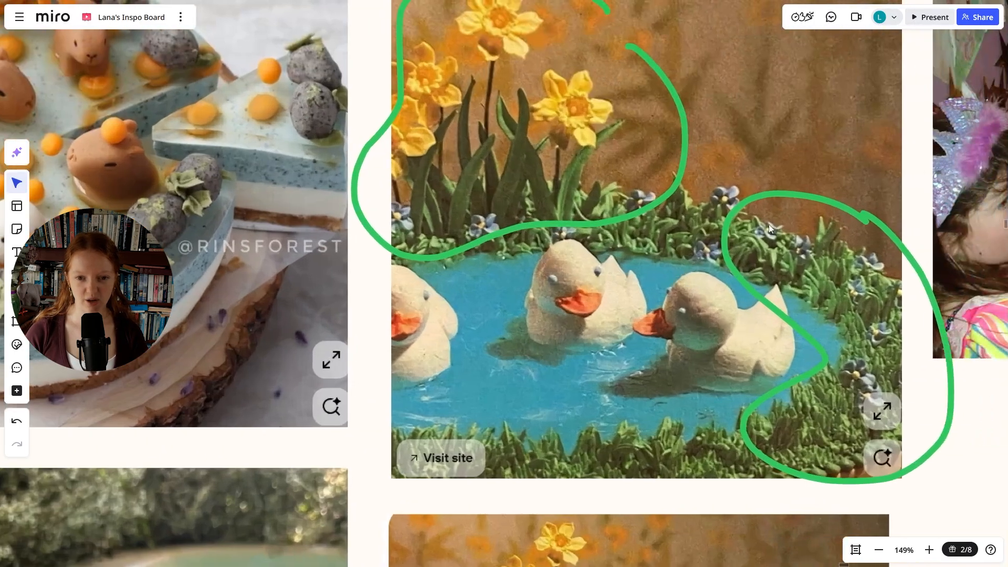
pyautogui.keyDown('ctrl'); pyautogui.scroll(-5, 699, 313); pyautogui.keyUp('ctrl')
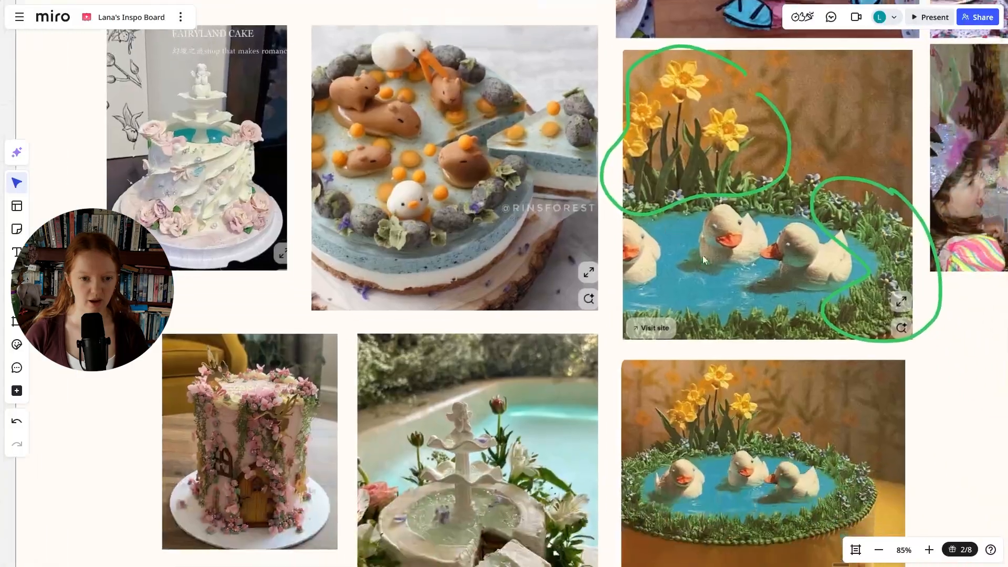
pyautogui.scroll(-5, 703, 255)
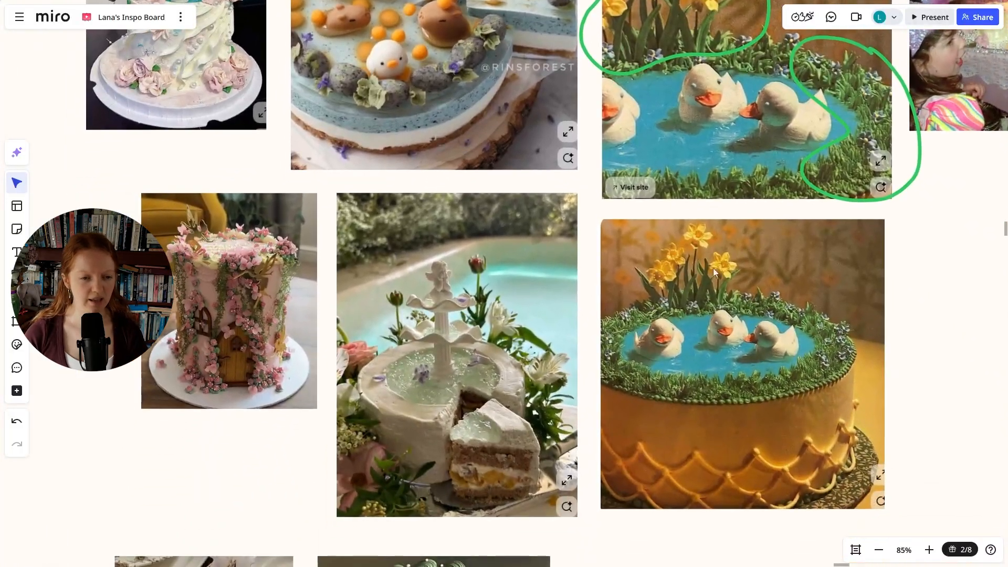
pyautogui.hscroll(-3, 534, 292)
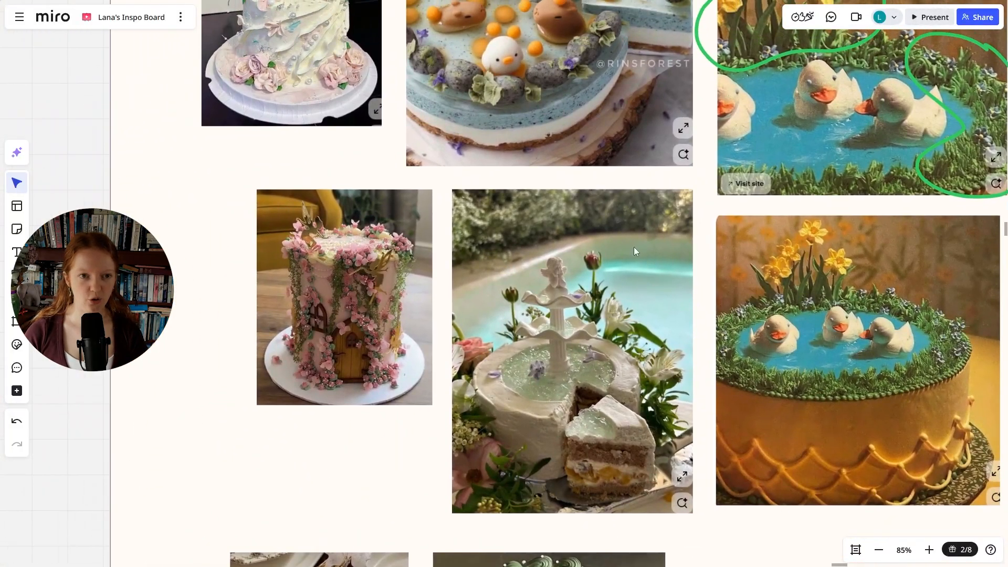
# - Examine the capybara cake close up, including its translucent top layer and cut slice
pyautogui.scroll(3, 625, 236)
pyautogui.keyDown('ctrl'); pyautogui.scroll(5, 601, 264); pyautogui.keyUp('ctrl')
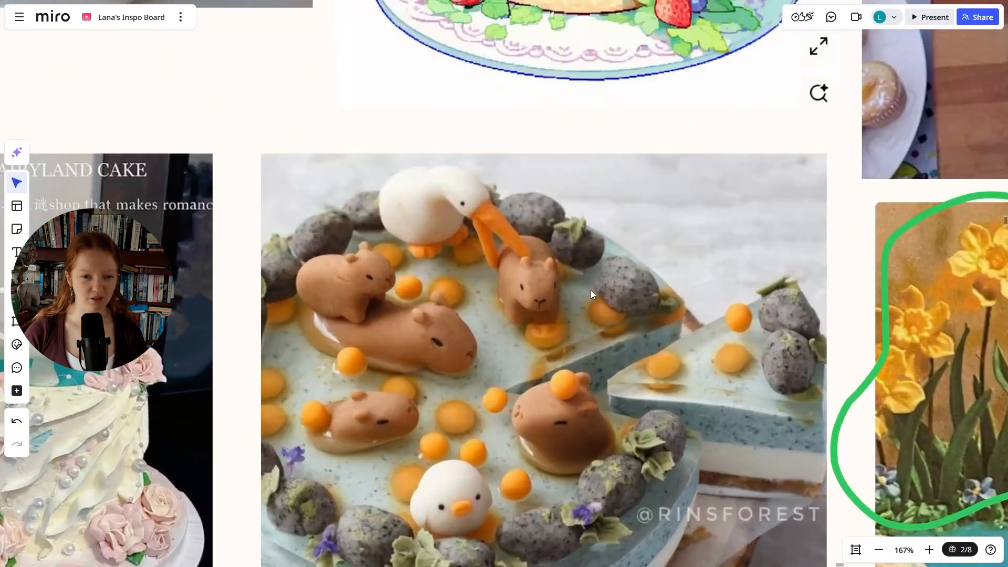
pyautogui.scroll(-2, 586, 276)
pyautogui.click(655, 305)
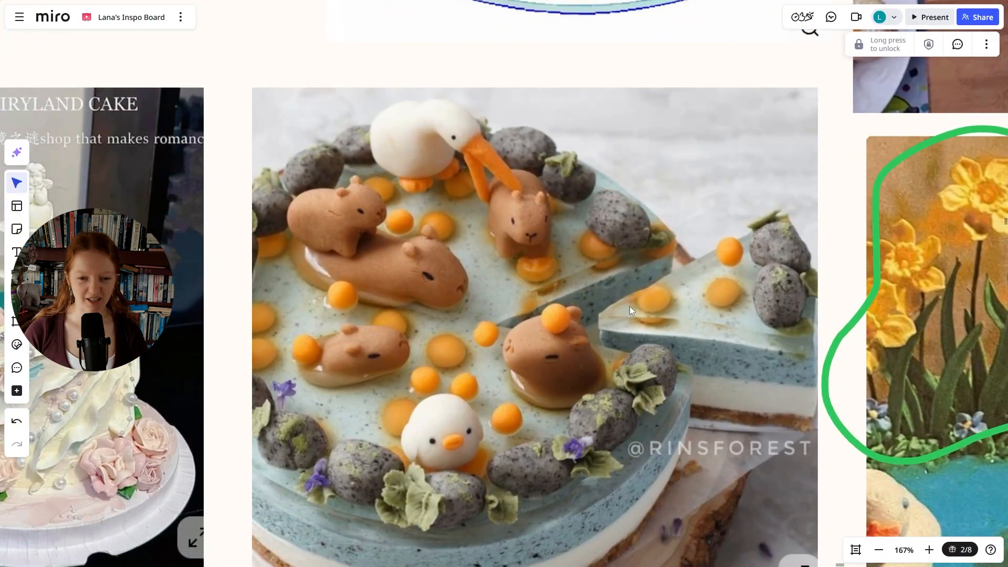
pyautogui.keyDown('ctrl'); pyautogui.scroll(-6, 518, 298); pyautogui.keyUp('ctrl')
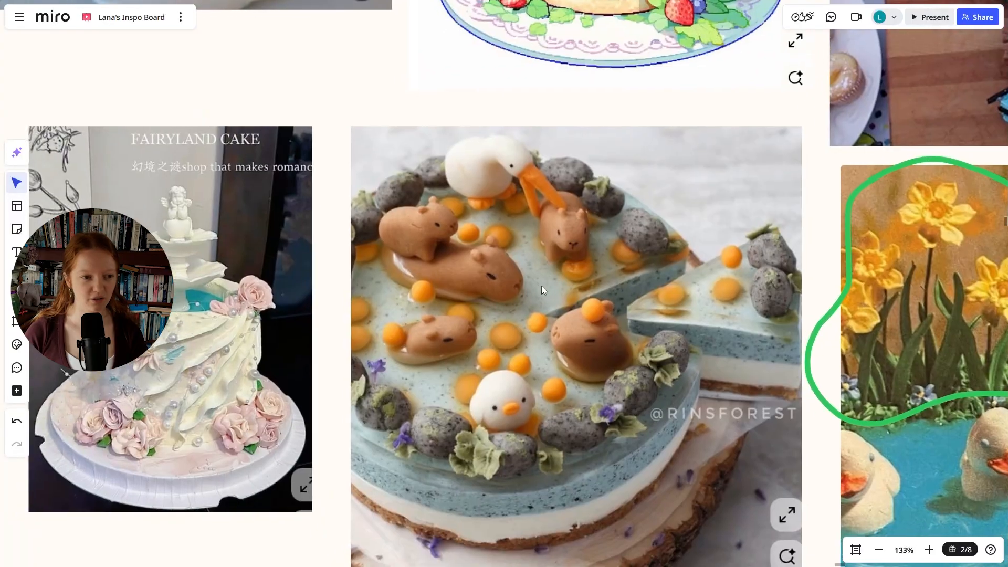
pyautogui.keyDown('ctrl'); pyautogui.scroll(-4, 571, 278); pyautogui.keyUp('ctrl')
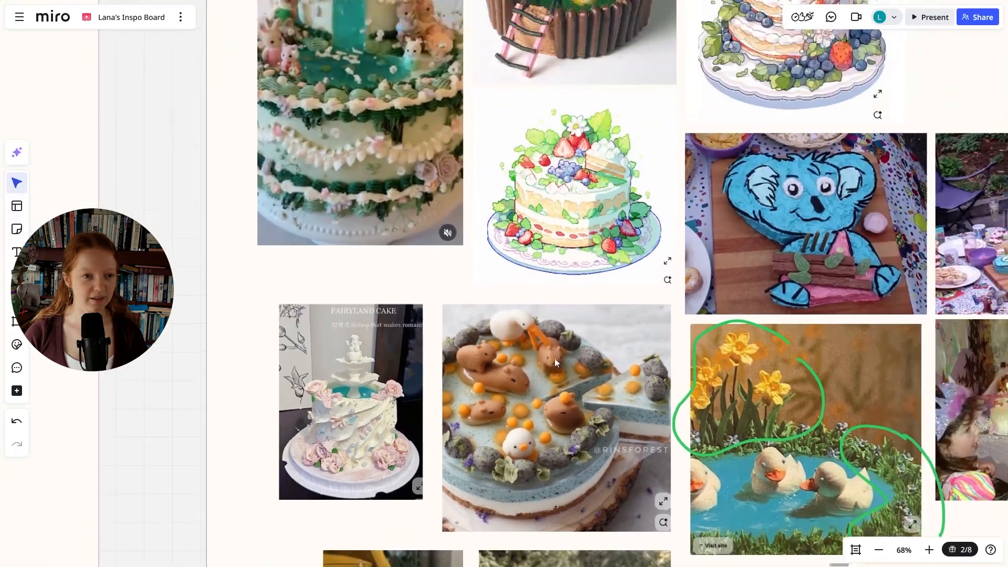
# - Find the annotated cake group further down the board and examine the circled grass on the duck pond cake
pyautogui.scroll(-10, 571, 333)
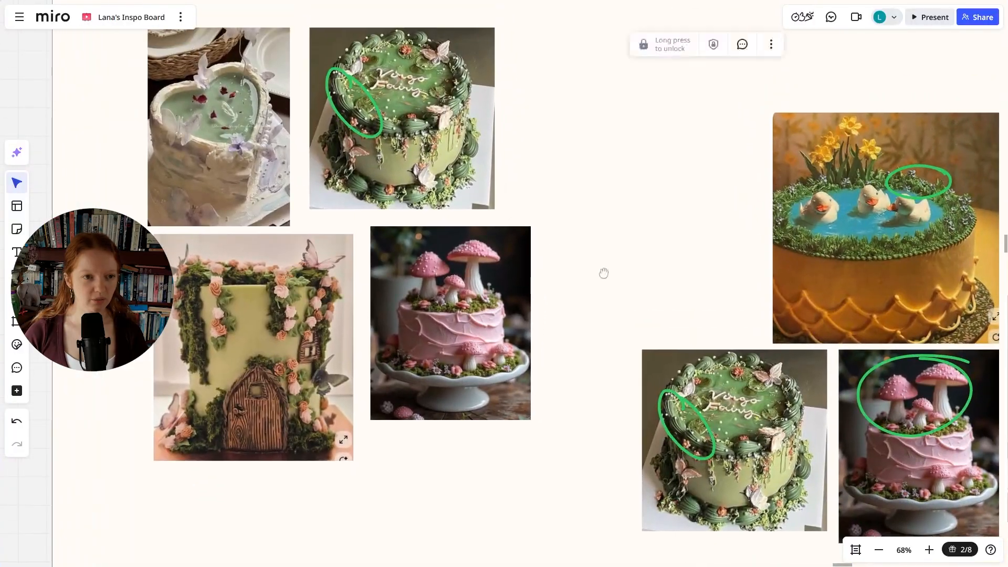
pyautogui.hscroll(10, 603, 272)
pyautogui.keyDown('ctrl'); pyautogui.scroll(1, 600, 313); pyautogui.keyUp('ctrl')
pyautogui.click(563, 136)
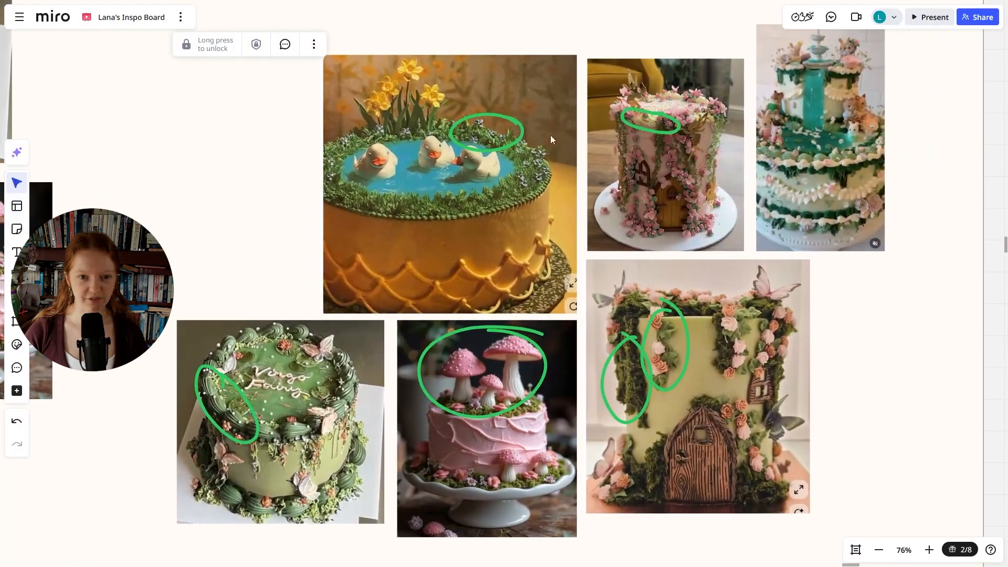
pyautogui.keyDown('ctrl'); pyautogui.scroll(3, 702, 116); pyautogui.keyUp('ctrl')
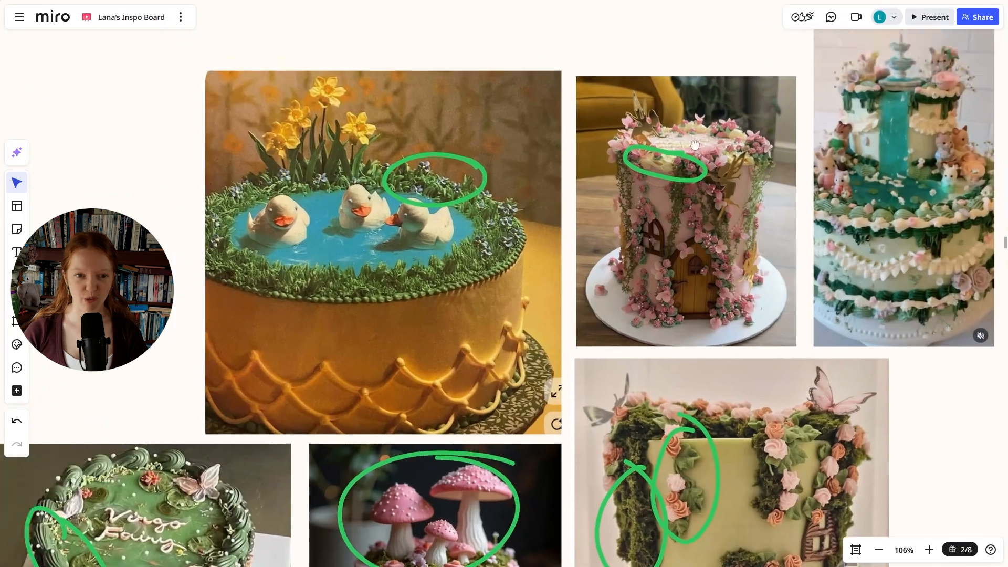
pyautogui.keyDown('ctrl'); pyautogui.scroll(4, 419, 181); pyautogui.keyUp('ctrl')
pyautogui.click(417, 181)
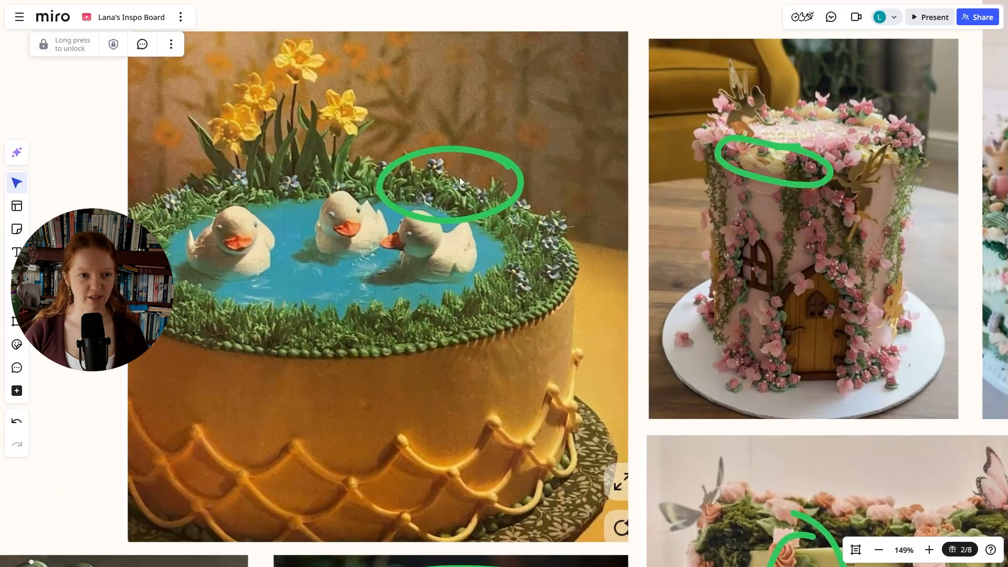
# - Examine the circled piping on the pink flower-covered fairy house cake and the borders of the tiered waterfall cake
pyautogui.keyDown('ctrl'); pyautogui.scroll(-1, 452, 178); pyautogui.keyUp('ctrl')
pyautogui.moveTo(448, 175); pyautogui.dragTo(382, 180, button='right')
pyautogui.keyDown('ctrl'); pyautogui.scroll(4, 615, 162); pyautogui.keyUp('ctrl')
pyautogui.moveTo(684, 165); pyautogui.dragTo(503, 183, button='right')
pyautogui.keyDown('ctrl'); pyautogui.scroll(-3, 663, 179); pyautogui.keyUp('ctrl')
pyautogui.keyDown('ctrl'); pyautogui.scroll(-1, 503, 183); pyautogui.keyUp('ctrl')
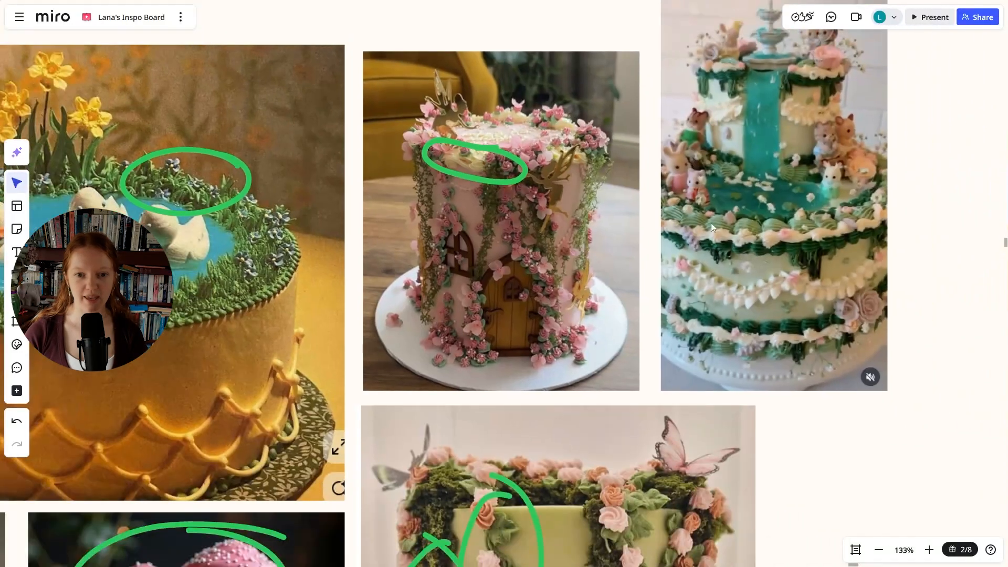
pyautogui.keyDown('ctrl'); pyautogui.scroll(4, 688, 218); pyautogui.keyUp('ctrl')
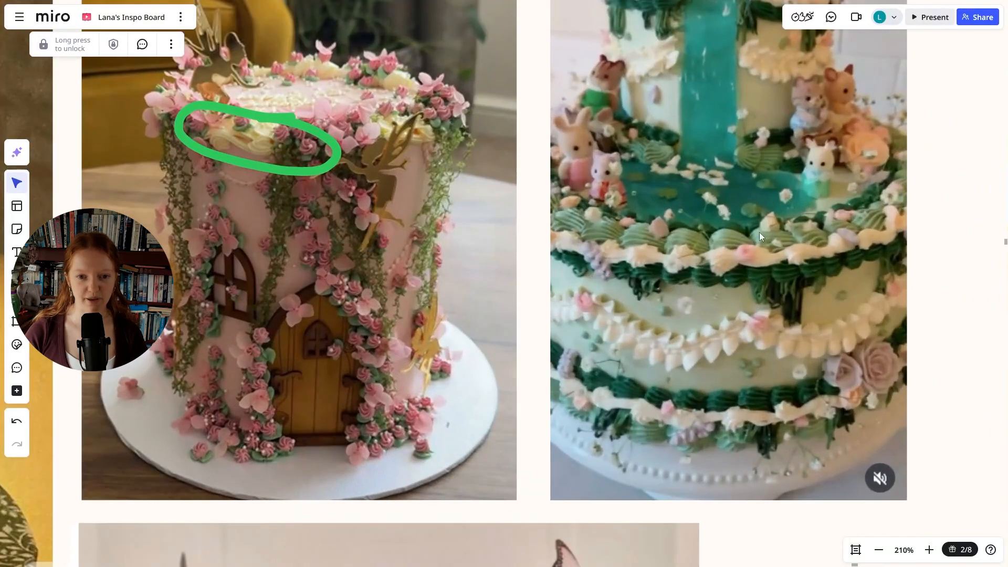
pyautogui.keyDown('ctrl'); pyautogui.scroll(-5, 665, 237); pyautogui.keyUp('ctrl')
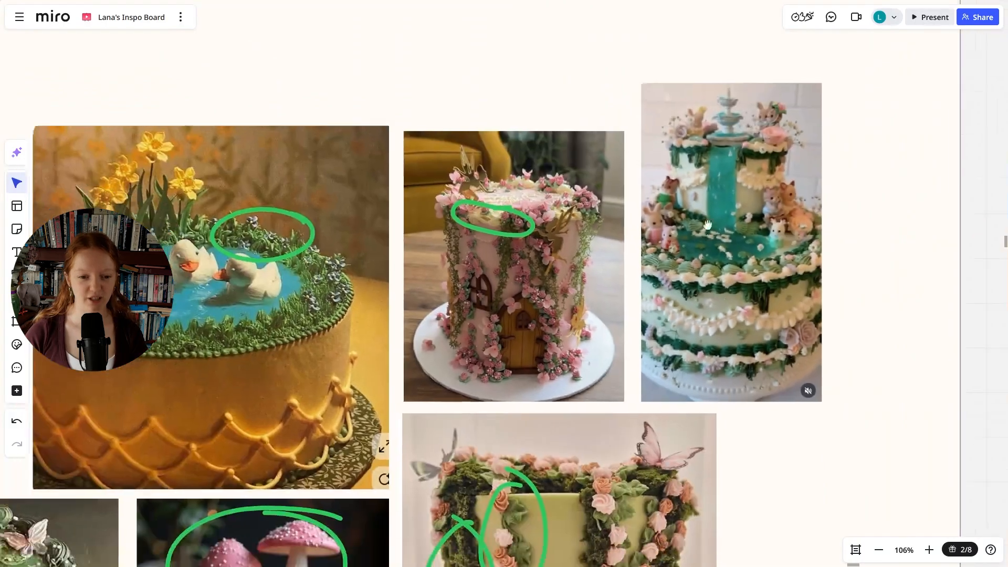
# - Examine the circled moss and rose vines on the green door cake, plus the annotated green piped and mushroom cakes
pyautogui.scroll(-3, 699, 250)
pyautogui.scroll(-2, 675, 225)
pyautogui.keyDown('ctrl'); pyautogui.scroll(3, 614, 171); pyautogui.keyUp('ctrl')
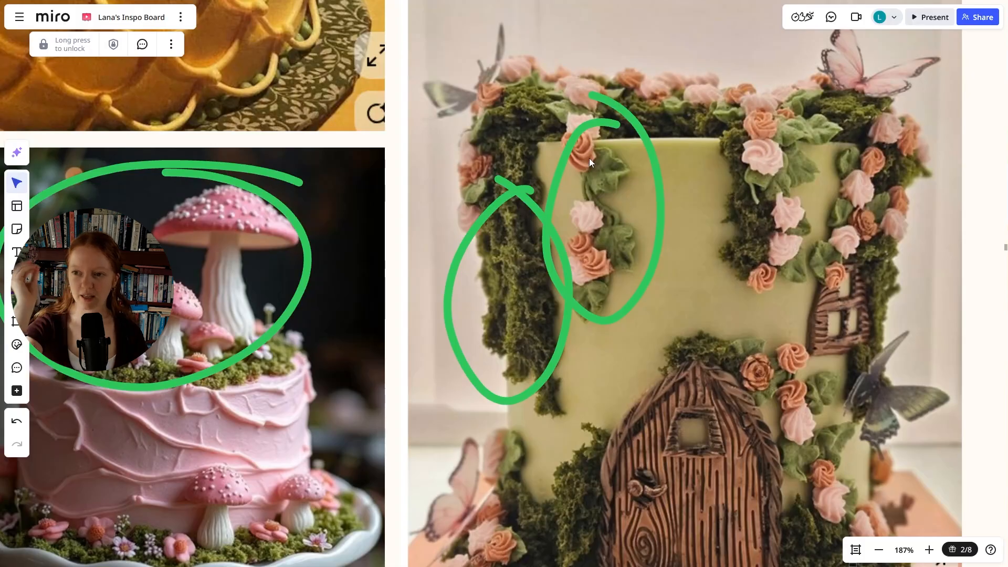
pyautogui.keyDown('ctrl'); pyautogui.scroll(-3, 364, 198); pyautogui.keyUp('ctrl')
pyautogui.keyDown('ctrl'); pyautogui.scroll(1, 426, 184); pyautogui.keyUp('ctrl')
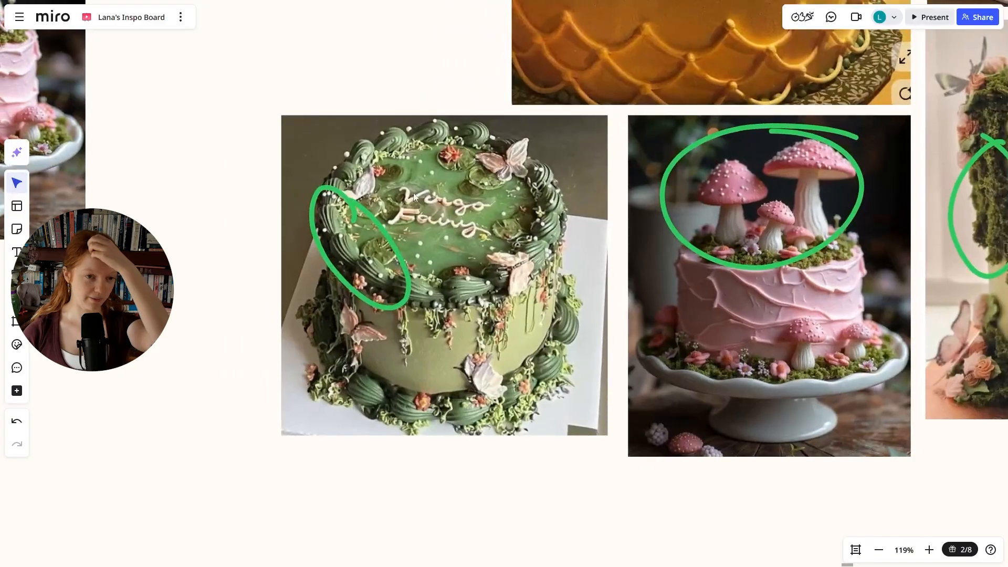
pyautogui.keyDown('ctrl'); pyautogui.scroll(-2, 423, 211); pyautogui.keyUp('ctrl')
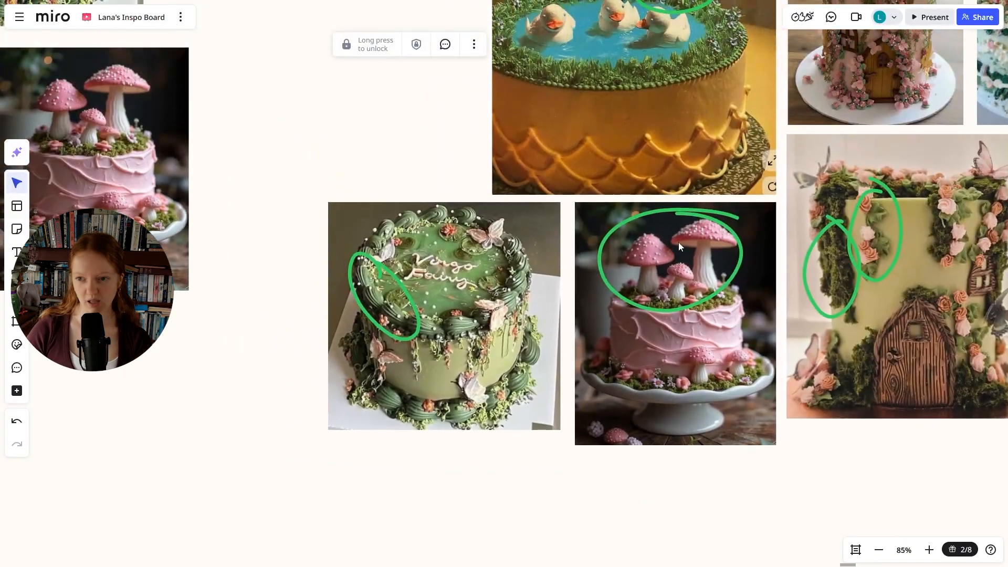
pyautogui.keyDown('ctrl'); pyautogui.scroll(2, 688, 253); pyautogui.keyUp('ctrl')
# - Survey the whole cake reference collection again, from the annotated group up to the waterfall and pool cakes
pyautogui.keyDown('ctrl'); pyautogui.scroll(-4, 683, 255); pyautogui.keyUp('ctrl')
pyautogui.keyDown('ctrl'); pyautogui.scroll(-5, 645, 274); pyautogui.keyUp('ctrl')
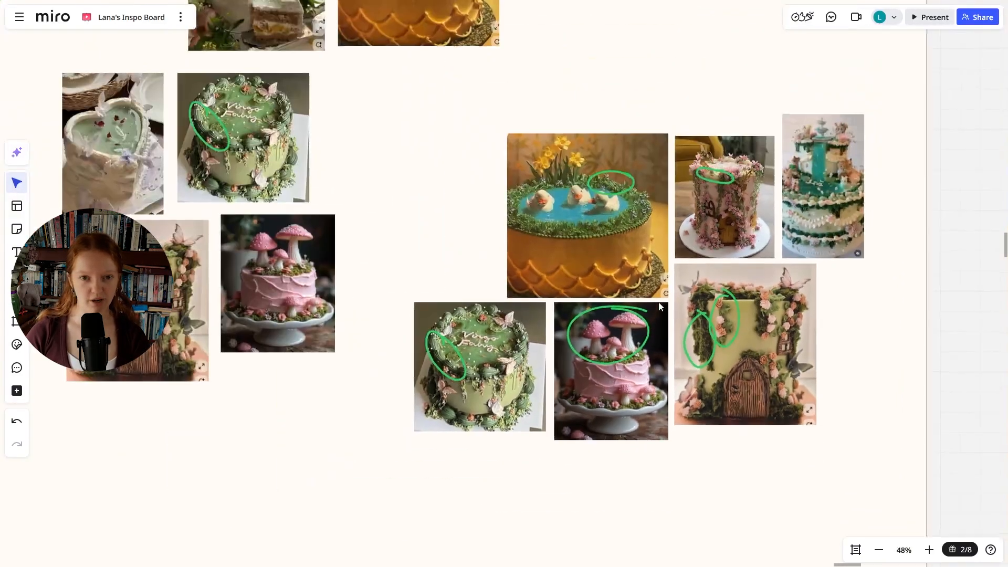
pyautogui.scroll(2, 645, 319)
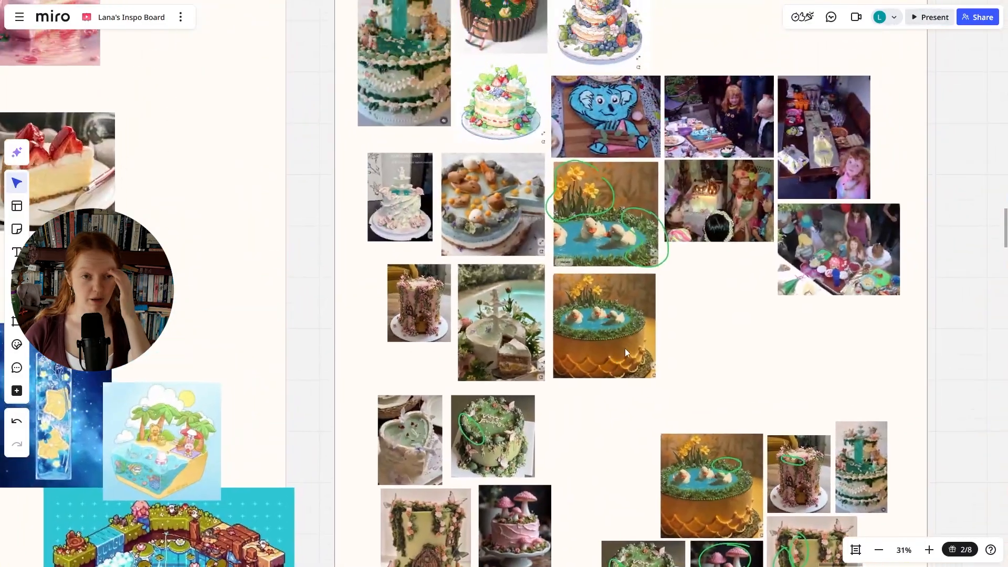
pyautogui.scroll(3, 628, 334)
pyautogui.keyDown('ctrl'); pyautogui.scroll(4, 574, 168); pyautogui.keyUp('ctrl')
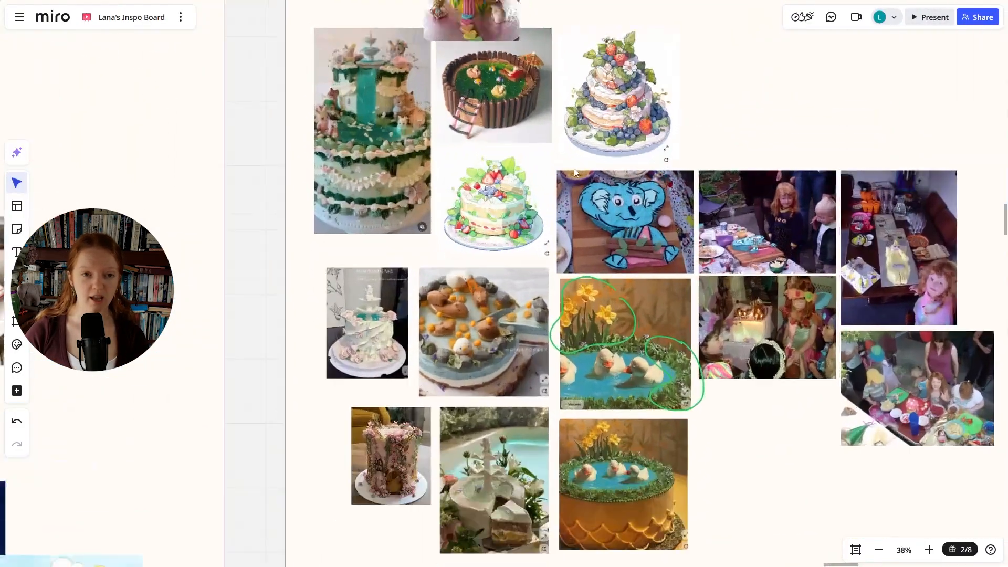
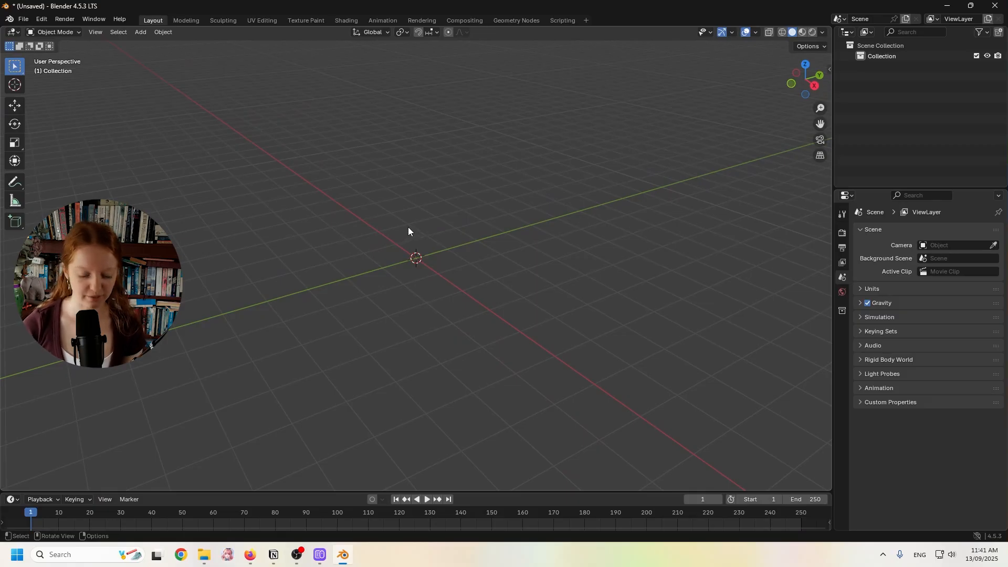
# - In Blender, add a mesh cylinder at the origin and scale it up uniformly to about 1.49
pyautogui.hotkey('shift', 'a')
pyautogui.moveTo(398, 240)
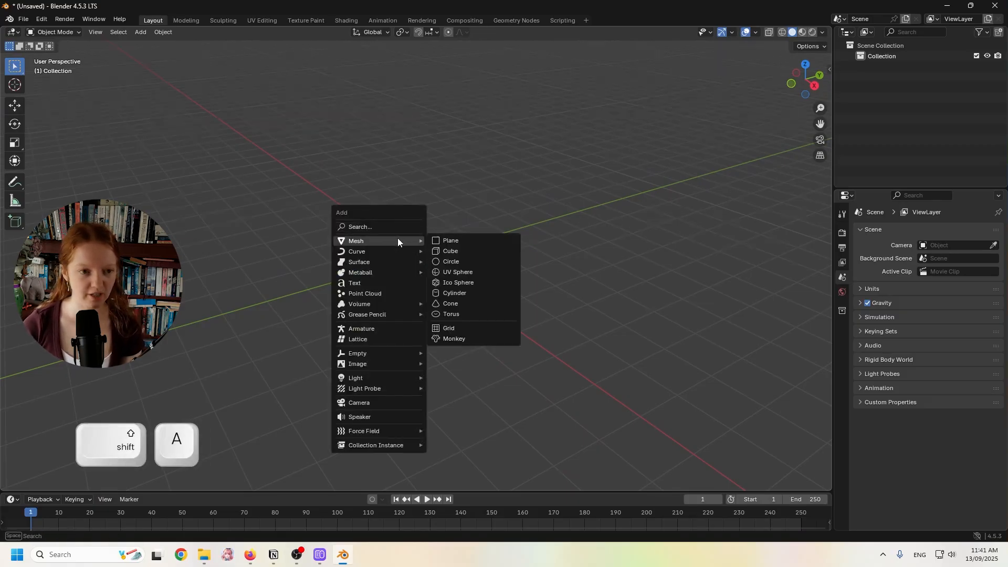
pyautogui.click(464, 294)
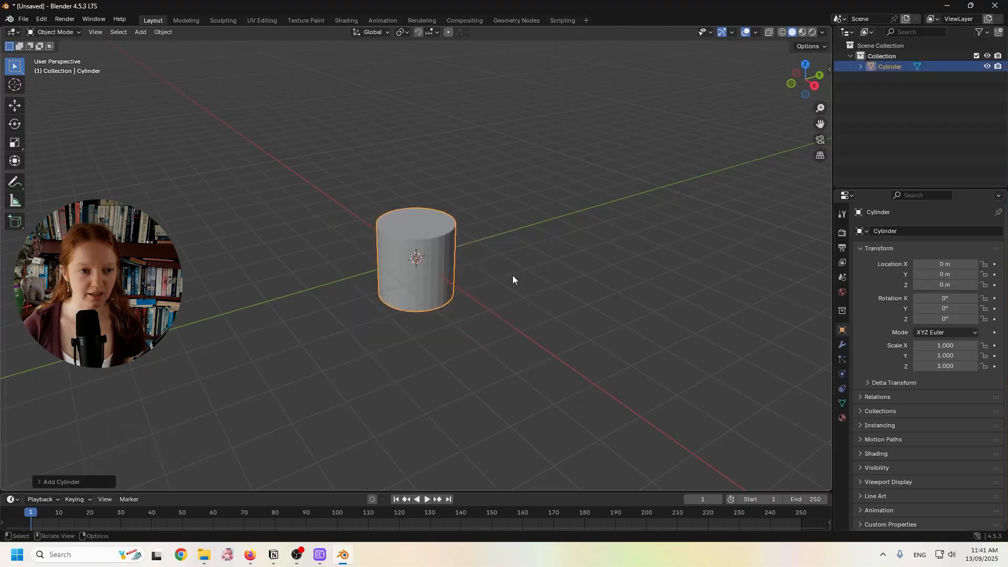
pyautogui.scroll(4, 428, 243)
pyautogui.press('s')
pyautogui.click(591, 222)
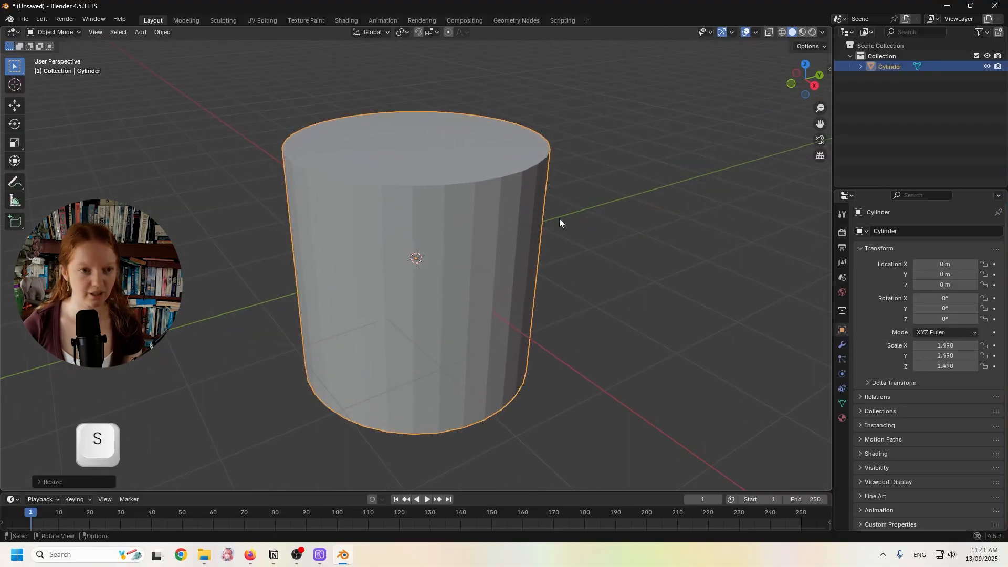
# - Flatten the cylinder vertically to a Z scale of about 0.85, forming the cake's base tier
pyautogui.click(15, 143)
pyautogui.moveTo(418, 222); pyautogui.dragTo(419, 236)
pyautogui.moveTo(422, 236); pyautogui.dragTo(497, 213, button='middle')
pyautogui.moveTo(415, 229); pyautogui.dragTo(416, 237)
pyautogui.moveTo(439, 231); pyautogui.dragTo(500, 292, button='middle')
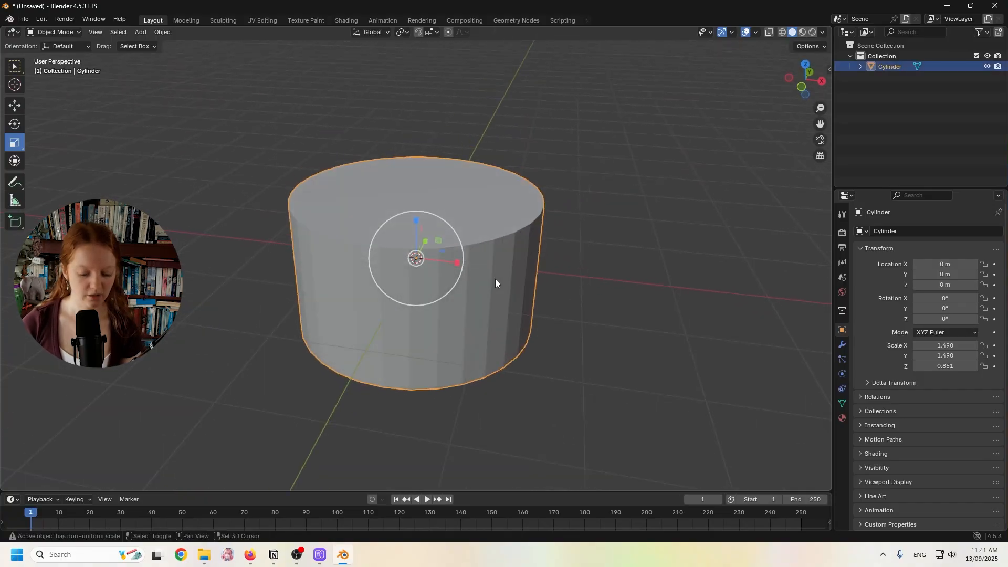
# - Duplicate the base tier, shrink the copy uniformly to an X and Y scale of about 0.82, and stack it on top
pyautogui.hotkey('shift', 'd')
pyautogui.rightClick(492, 261)
pyautogui.click(14, 105)
pyautogui.moveTo(413, 226); pyautogui.dragTo(396, 160)
pyautogui.hotkey('ctrl', 'z')
pyautogui.moveTo(416, 216); pyautogui.dragTo(416, 58)
pyautogui.press('s')
pyautogui.click(520, 150)
pyautogui.moveTo(395, 97); pyautogui.dragTo(405, 126)
pyautogui.moveTo(418, 165); pyautogui.dragTo(466, 194, button='middle')
# - Offset the top tier along X to about -0.28 m and adjust its height to about 1.29 m on the base tier
pyautogui.moveTo(465, 190); pyautogui.dragTo(410, 184)
pyautogui.moveTo(410, 185); pyautogui.dragTo(319, 146, button='middle')
pyautogui.click(319, 146)
pyautogui.keyDown('shift'); pyautogui.moveTo(365, 175); pyautogui.dragTo(427, 238, button='middle'); pyautogui.keyUp('shift')
pyautogui.scroll(2, 395, 231)
pyautogui.click(420, 234)
pyautogui.moveTo(363, 214); pyautogui.dragTo(417, 223, button='middle')
pyautogui.scroll(-1, 391, 219)
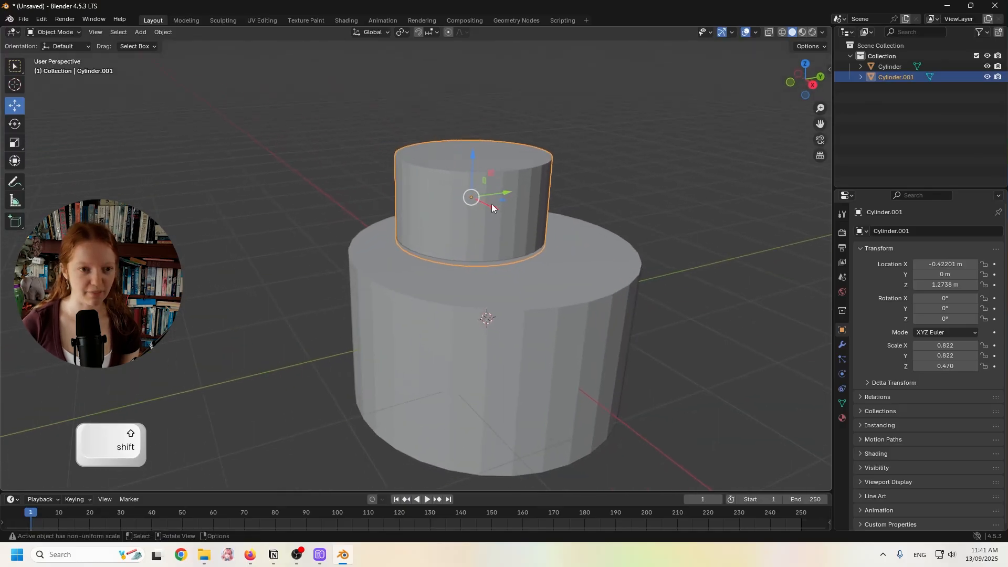
pyautogui.moveTo(491, 204); pyautogui.dragTo(470, 232)
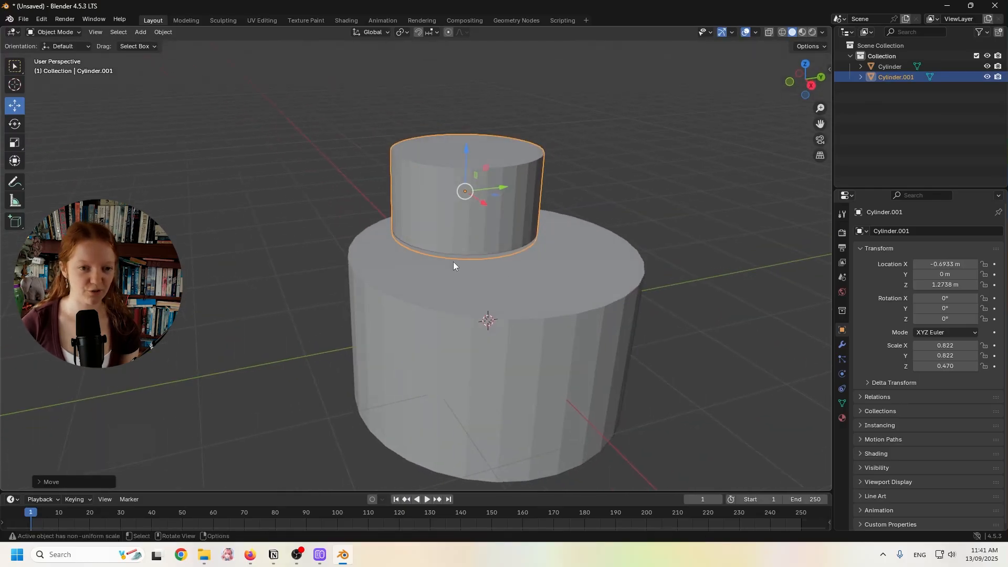
pyautogui.moveTo(534, 293); pyautogui.dragTo(383, 279, button='middle')
pyautogui.moveTo(444, 233); pyautogui.dragTo(451, 232)
pyautogui.moveTo(444, 254); pyautogui.dragTo(401, 221, button='middle')
pyautogui.moveTo(425, 204); pyautogui.dragTo(418, 204)
pyautogui.moveTo(431, 221); pyautogui.dragTo(462, 246, button='middle')
pyautogui.moveTo(462, 245); pyautogui.dragTo(441, 258)
pyautogui.moveTo(441, 258); pyautogui.dragTo(413, 240, button='middle')
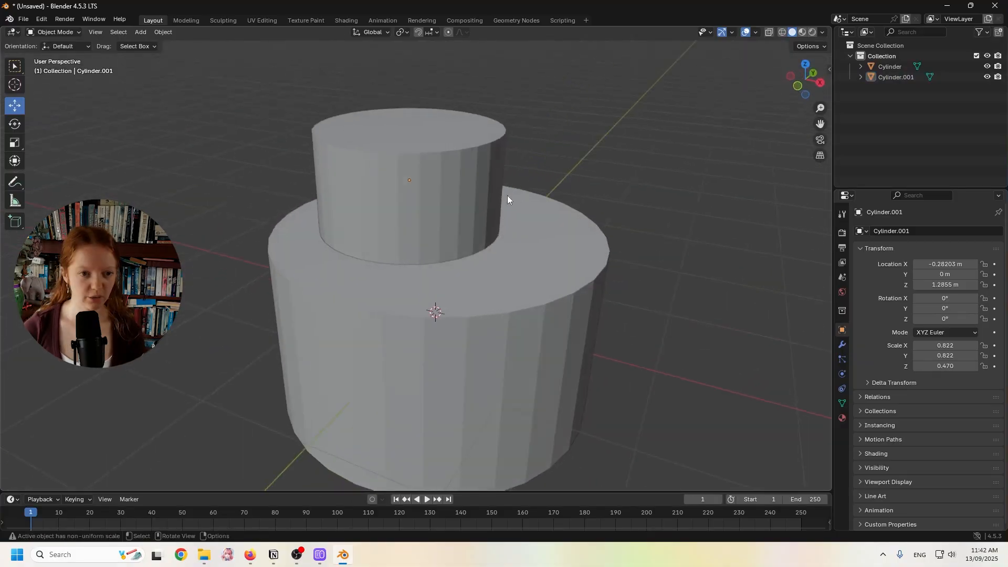
pyautogui.moveTo(507, 195); pyautogui.dragTo(472, 184, button='middle')
pyautogui.click(484, 224)
pyautogui.moveTo(483, 225); pyautogui.dragTo(509, 265, button='middle')
pyautogui.click(543, 199)
pyautogui.click(488, 218)
pyautogui.click(483, 258)
pyautogui.moveTo(395, 234); pyautogui.dragTo(393, 251, button='middle')
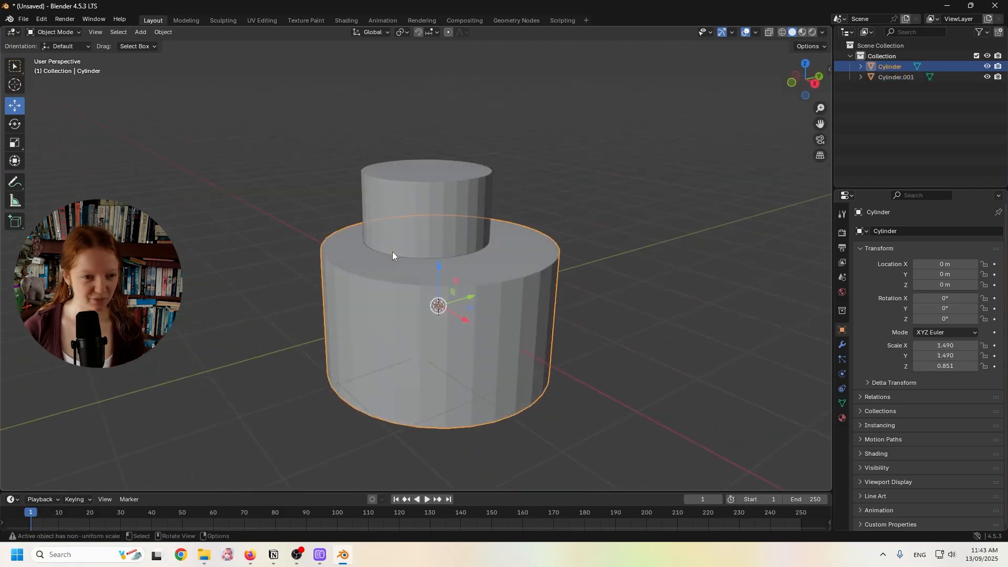
# - Stretch the top tier vertically to a Z scale of about 0.53 and set its height to about 1.34 m
pyautogui.click(402, 210)
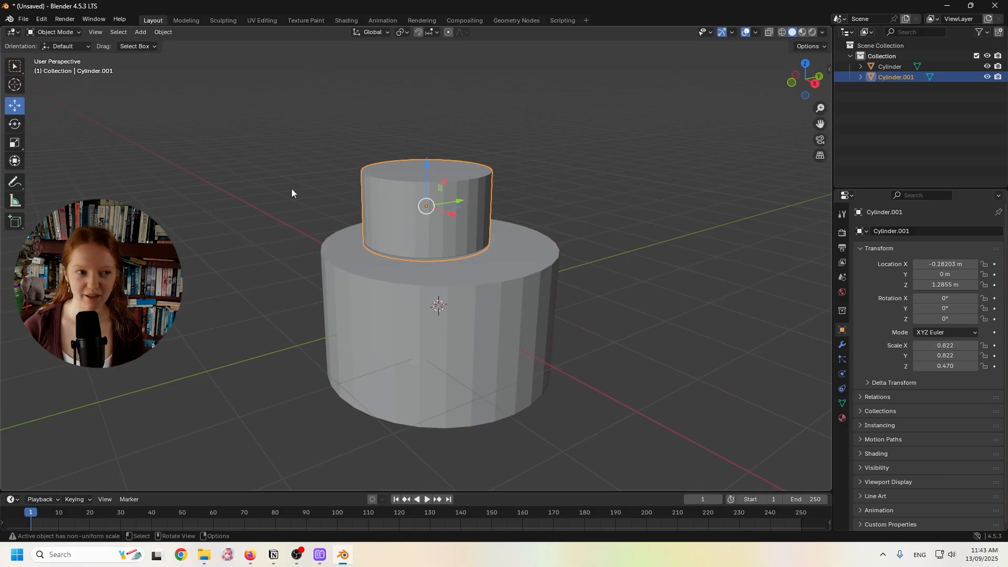
pyautogui.click(15, 143)
pyautogui.scroll(2, 399, 177)
pyautogui.moveTo(437, 153); pyautogui.dragTo(438, 156)
pyautogui.click(576, 149)
# - Stretch the base tier vertically to a Z scale of about 0.89 and lower it to about -0.06 m on Z
pyautogui.click(462, 287)
pyautogui.moveTo(461, 285); pyautogui.dragTo(369, 204, button='middle')
pyautogui.moveTo(458, 228); pyautogui.dragTo(472, 248)
pyautogui.click(14, 106)
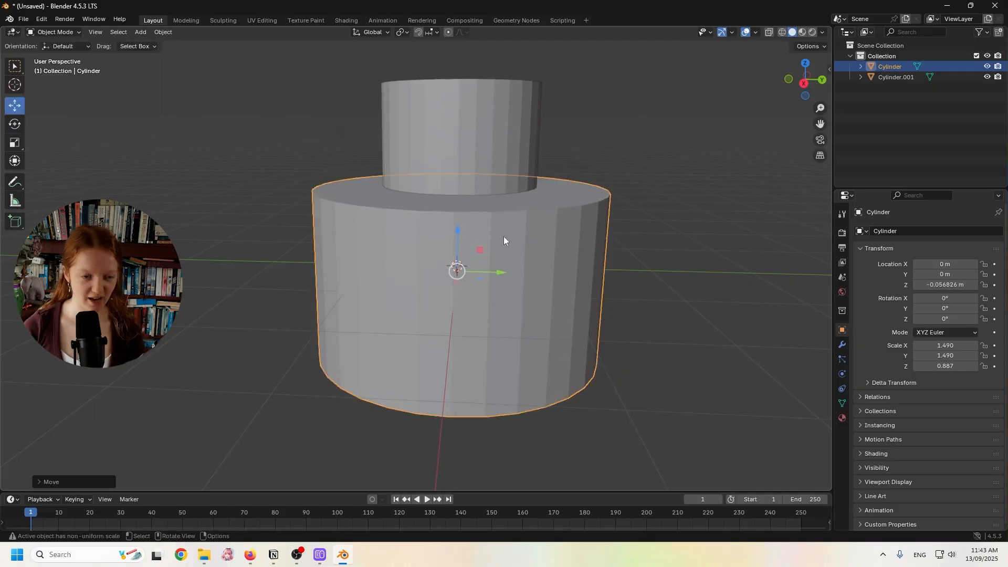
pyautogui.hotkey('alt', 'a')
pyautogui.moveTo(404, 151); pyautogui.dragTo(487, 254, button='middle')
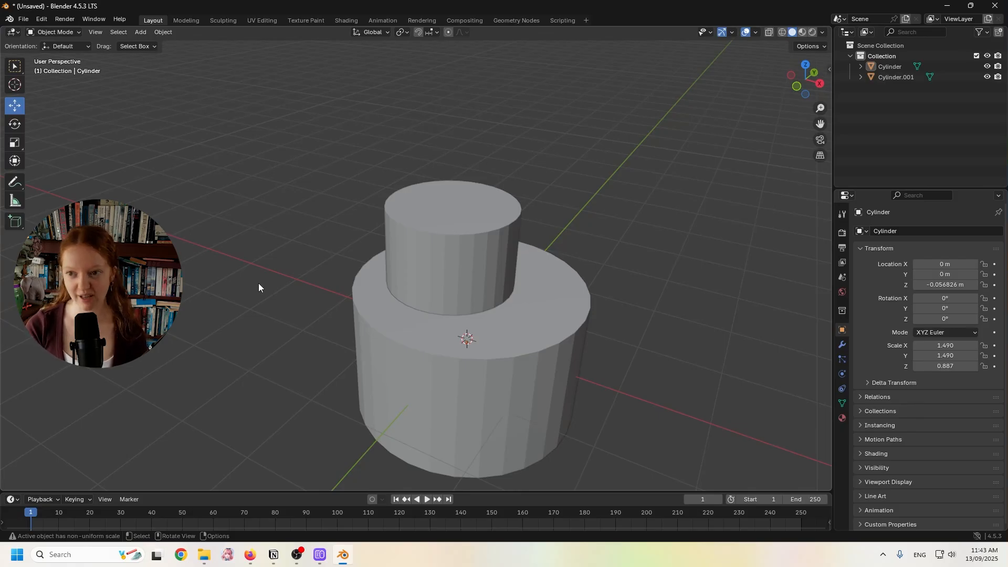
pyautogui.moveTo(368, 259); pyautogui.dragTo(326, 251, button='middle')
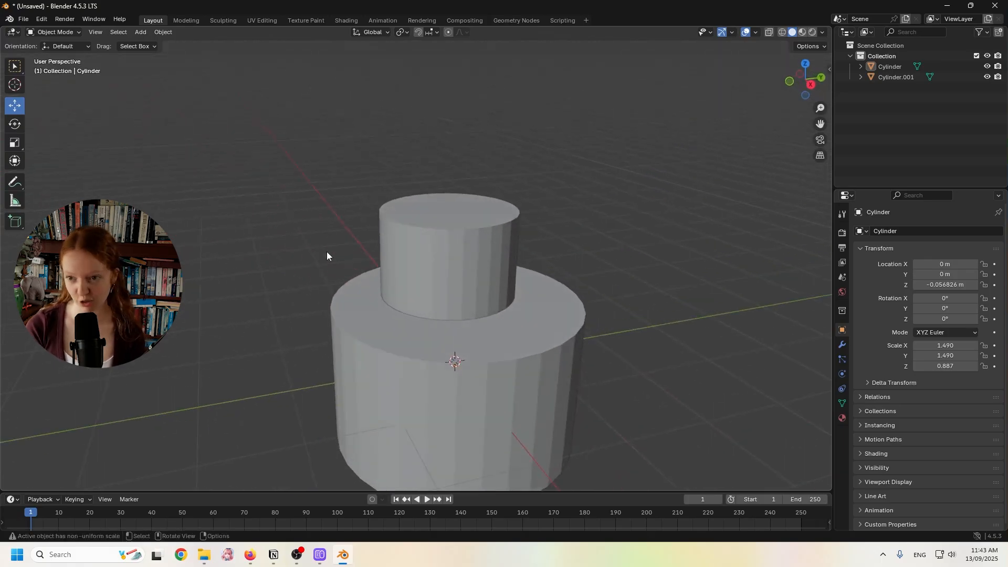
# - Open the top tier in Edit Mode with edge selection active and clear the selection
pyautogui.moveTo(327, 256); pyautogui.dragTo(448, 240, button='middle')
pyautogui.keyDown('shift'); pyautogui.click(449, 200); pyautogui.keyUp('shift')
pyautogui.scroll(1, 448, 248)
pyautogui.click(69, 34)
pyautogui.click(61, 57)
pyautogui.scroll(1, 472, 181)
pyautogui.moveTo(473, 182); pyautogui.dragTo(472, 192, button='middle')
pyautogui.click(94, 33)
pyautogui.hotkey('alt', 'a')
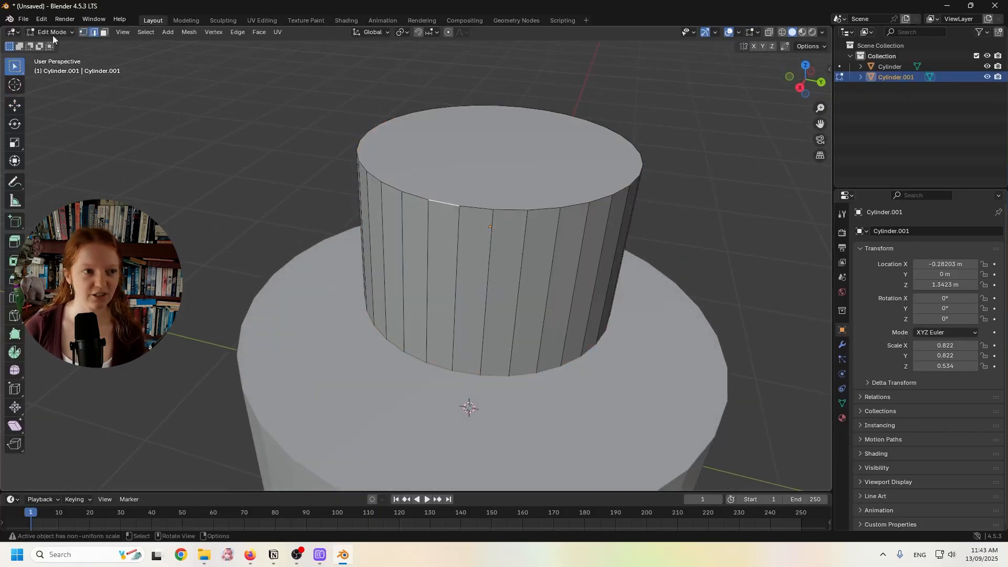
pyautogui.keyDown('alt'); pyautogui.keyDown('shift'); pyautogui.click(482, 209); pyautogui.keyUp('shift'); pyautogui.keyUp('alt')
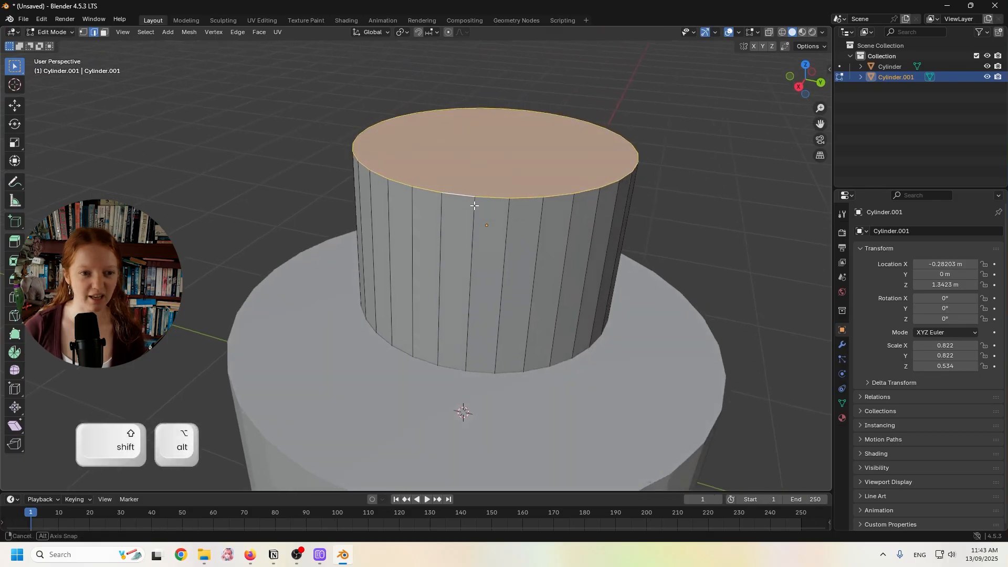
pyautogui.moveTo(479, 207); pyautogui.dragTo(474, 206, button='middle')
pyautogui.press('/')
pyautogui.click(659, 150)
pyautogui.click(432, 235)
pyautogui.keyDown('alt'); pyautogui.keyDown('shift'); pyautogui.click(405, 235); pyautogui.keyUp('shift'); pyautogui.keyUp('alt')
pyautogui.moveTo(651, 201); pyautogui.dragTo(658, 197, button='middle')
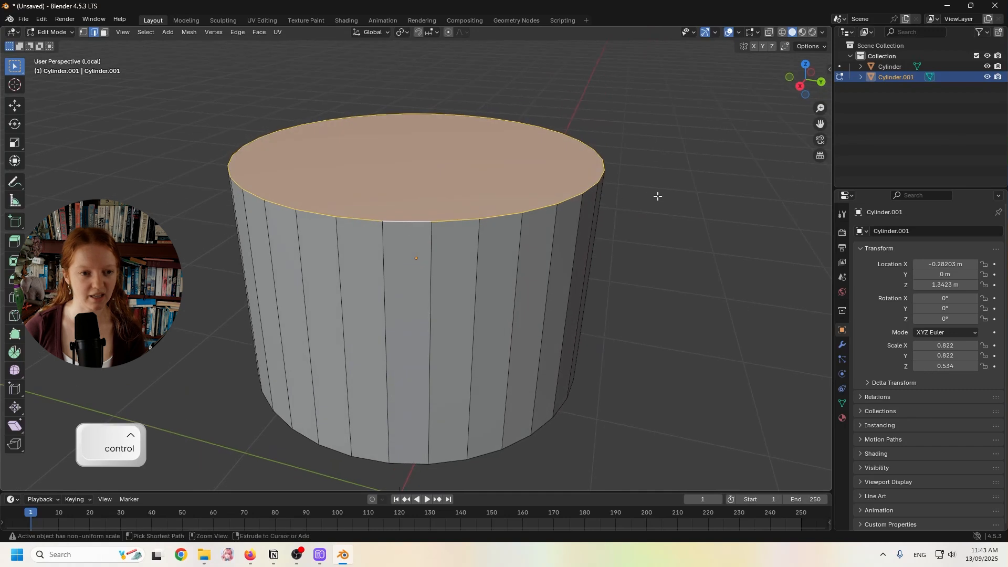
pyautogui.hotkey('ctrl', 'b')
pyautogui.press('Escape')
pyautogui.click(59, 33)
pyautogui.click(57, 41)
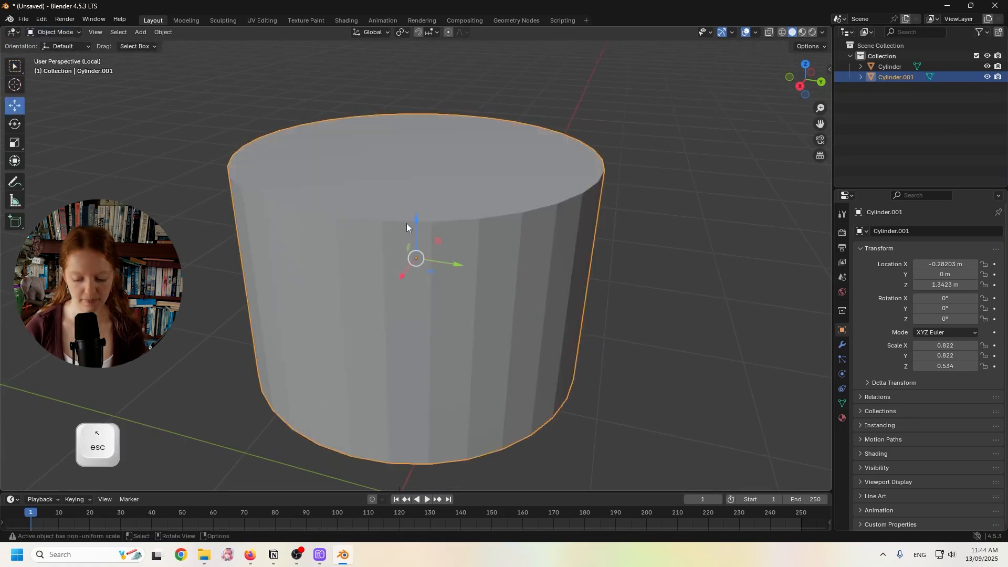
pyautogui.press('/')
# - Apply the scale transform to the top tier and the base tier
pyautogui.hotkey('ctrl', 'a')
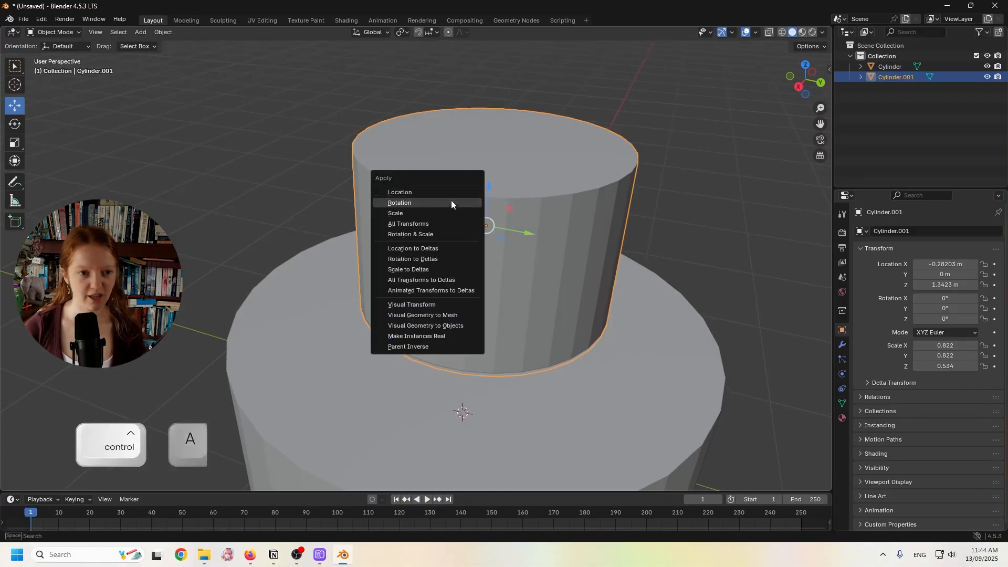
pyautogui.click(437, 210)
pyautogui.keyDown('shift'); pyautogui.moveTo(484, 280); pyautogui.dragTo(466, 220, button='middle'); pyautogui.keyUp('shift')
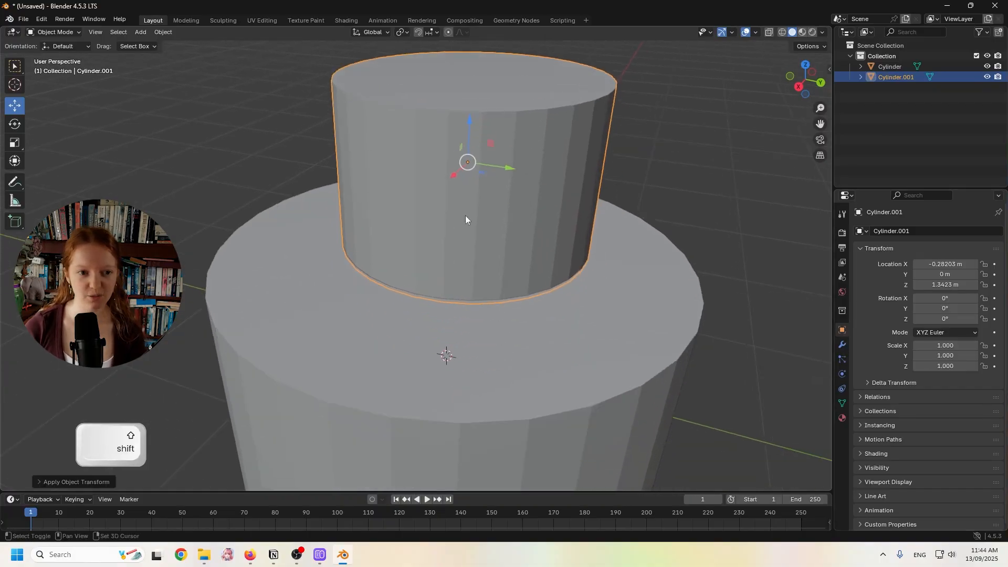
pyautogui.click(371, 352)
pyautogui.scroll(-4, 379, 346)
pyautogui.moveTo(379, 345)
pyautogui.mouseDown(button='middle')
pyautogui.moveTo(411, 336)
pyautogui.moveTo(394, 335)
pyautogui.mouseUp(button='middle')
pyautogui.hotkey('ctrl', 'a')
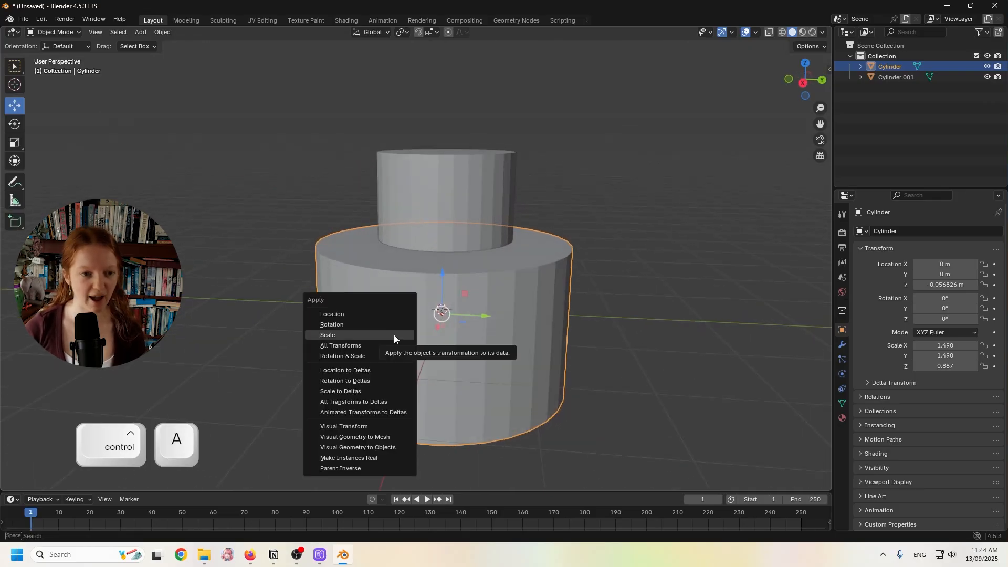
pyautogui.click(394, 335)
pyautogui.click(672, 178)
# - Open the top tier in Edit Mode and isolate it in local view
pyautogui.scroll(1, 489, 193)
pyautogui.keyDown('shift'); pyautogui.moveTo(489, 193); pyautogui.dragTo(503, 243, button='middle'); pyautogui.keyUp('shift')
pyautogui.click(497, 226)
pyautogui.click(59, 35)
pyautogui.click(53, 54)
pyautogui.scroll(1, 380, 182)
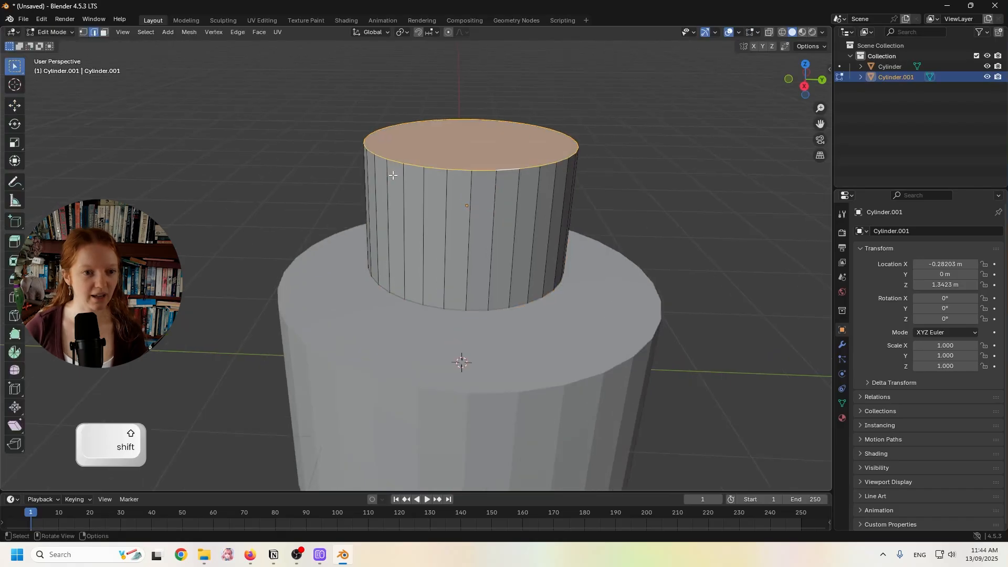
pyautogui.press('/')
pyautogui.moveTo(370, 160); pyautogui.dragTo(380, 234, button='middle')
# - Select the full upper and lower rim edge loops of the top tier
pyautogui.keyDown('alt'); pyautogui.keyDown('shift'); pyautogui.click(395, 303); pyautogui.keyUp('shift'); pyautogui.keyUp('alt')
pyautogui.moveTo(549, 161); pyautogui.dragTo(557, 145, button='middle')
pyautogui.click(672, 129)
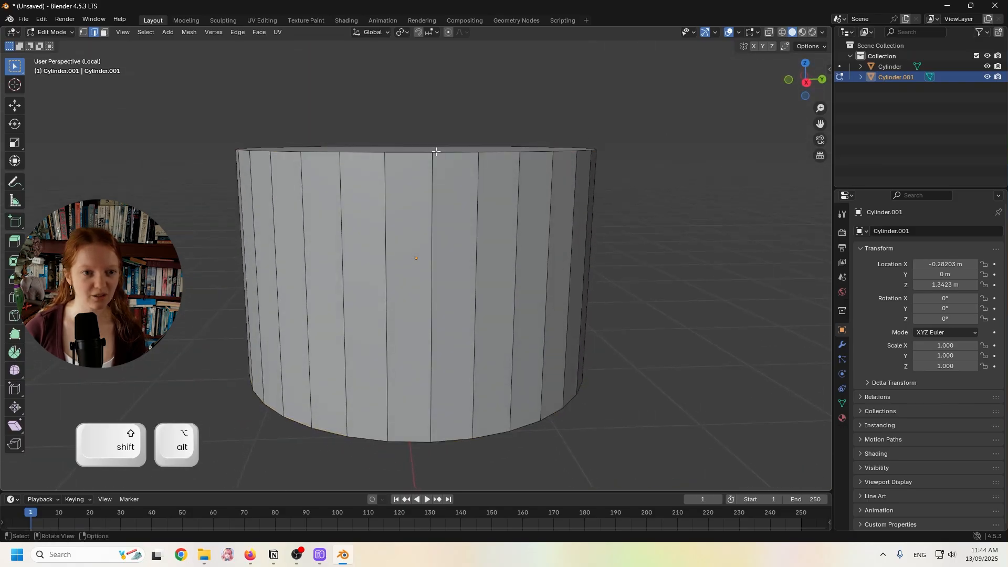
pyautogui.click(438, 153)
pyautogui.moveTo(438, 154); pyautogui.dragTo(444, 172, button='middle')
pyautogui.keyDown('alt'); pyautogui.click(418, 176); pyautogui.keyUp('alt')
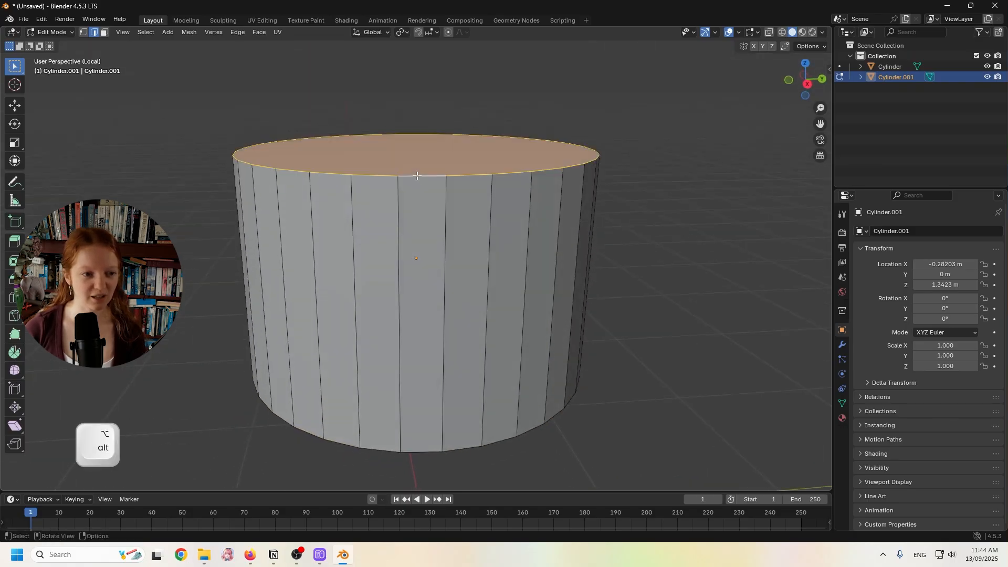
pyautogui.click(603, 117)
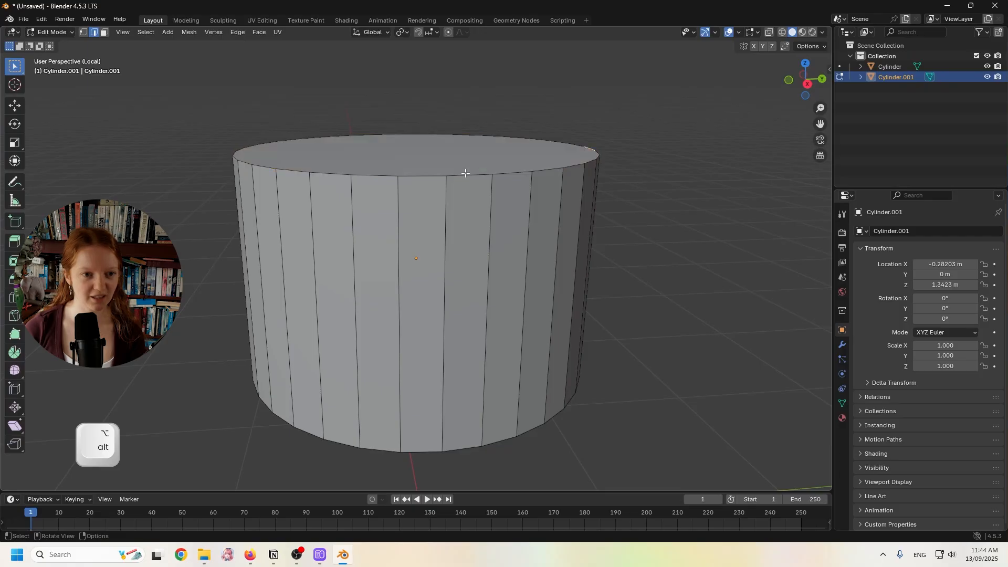
pyautogui.keyDown('alt'); pyautogui.keyDown('shift'); pyautogui.click(434, 178); pyautogui.keyUp('shift'); pyautogui.keyUp('alt')
pyautogui.moveTo(480, 251); pyautogui.dragTo(476, 214, button='middle')
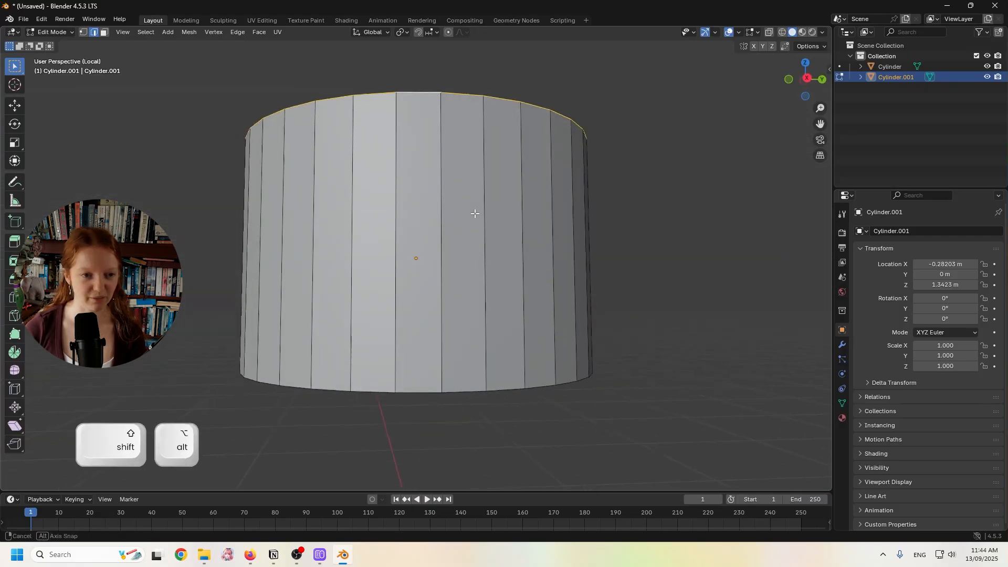
pyautogui.keyDown('alt'); pyautogui.keyDown('shift'); pyautogui.click(424, 391); pyautogui.keyUp('shift'); pyautogui.keyUp('alt')
pyautogui.moveTo(424, 391); pyautogui.dragTo(511, 208, button='middle')
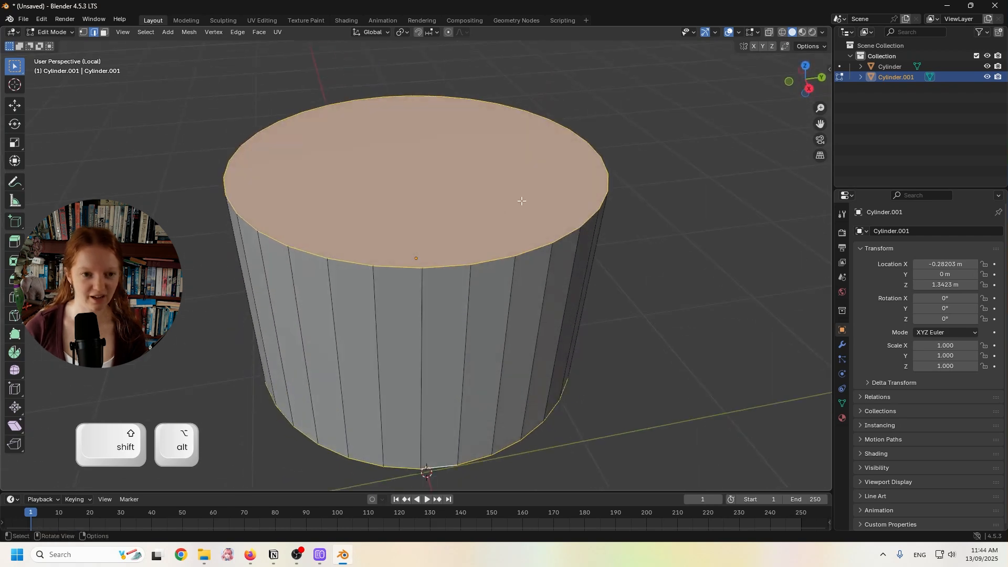
# - Bevel the selected rims by about 0.04 m with 2 segments, and return to Object Mode with both tiers shown
pyautogui.hotkey('ctrl', 'b')
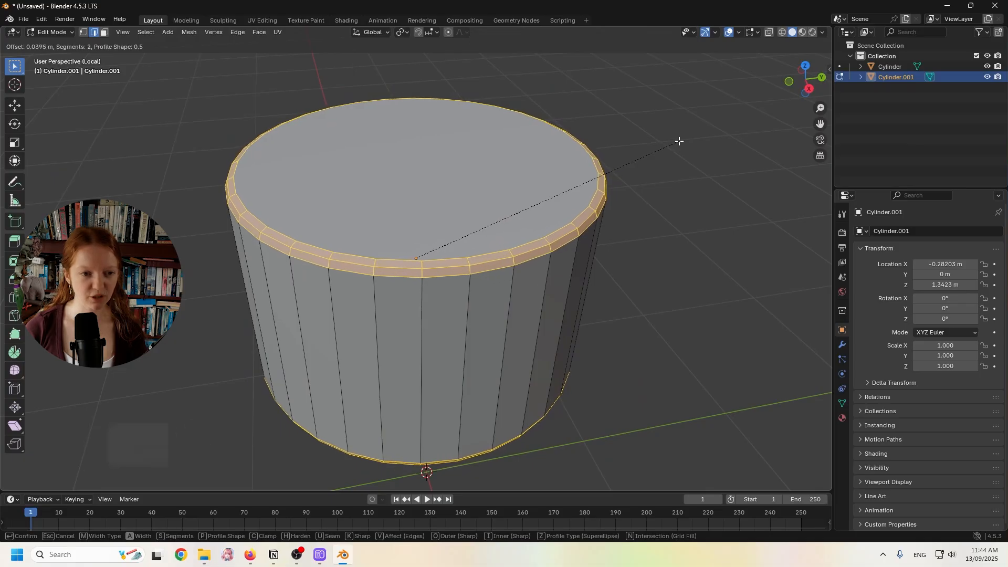
pyautogui.click(679, 141)
pyautogui.click(652, 168)
pyautogui.click(53, 32)
pyautogui.click(55, 42)
pyautogui.moveTo(305, 182); pyautogui.dragTo(288, 132, button='middle')
pyautogui.press('/')
pyautogui.keyDown('shift'); pyautogui.moveTo(288, 133); pyautogui.dragTo(305, 121, button='middle'); pyautogui.keyUp('shift')
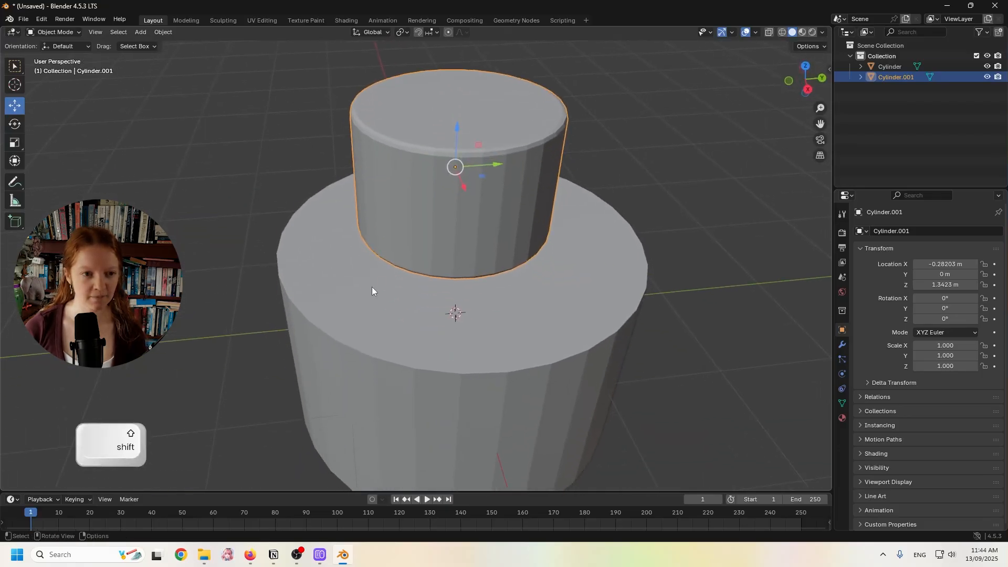
# - Open the base tier in Edit Mode and select its top and bottom faces using face selection
pyautogui.click(373, 289)
pyautogui.moveTo(373, 289); pyautogui.dragTo(380, 238, button='middle')
pyautogui.click(53, 32)
pyautogui.click(56, 52)
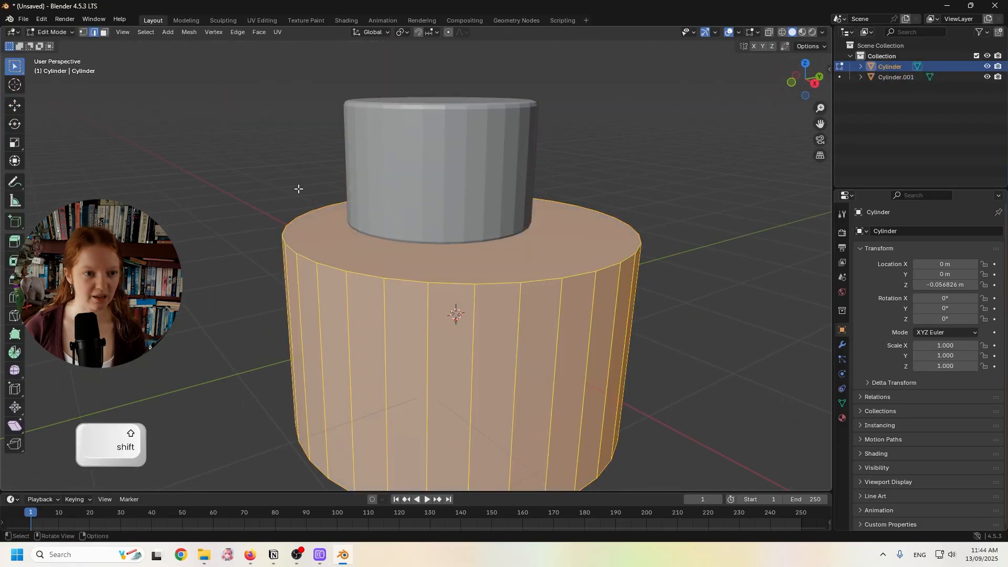
pyautogui.click(174, 113)
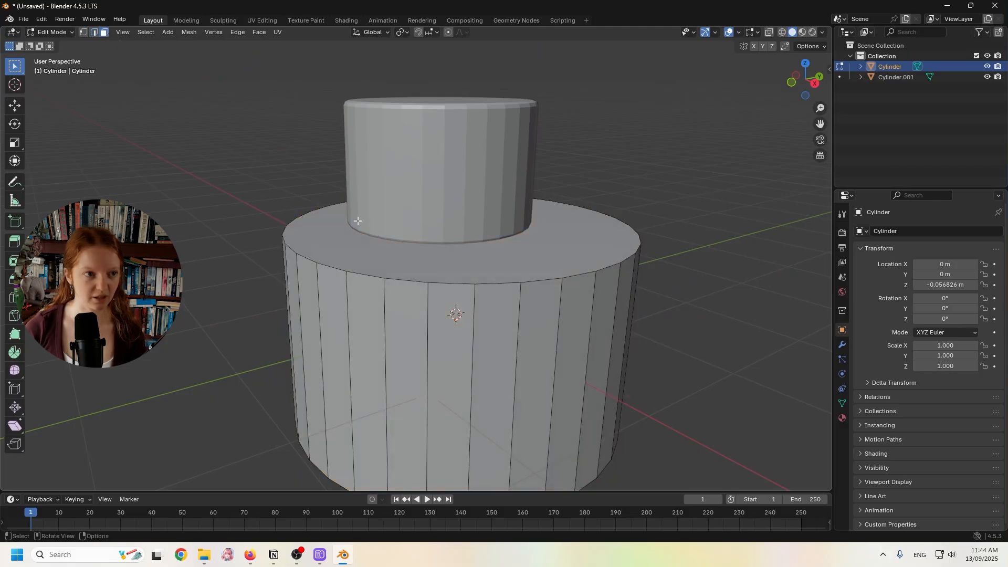
pyautogui.click(382, 249)
pyautogui.moveTo(382, 299); pyautogui.dragTo(370, 211, button='middle')
pyautogui.keyDown('shift'); pyautogui.click(370, 212); pyautogui.keyUp('shift')
pyautogui.moveTo(387, 118); pyautogui.dragTo(379, 213, button='middle')
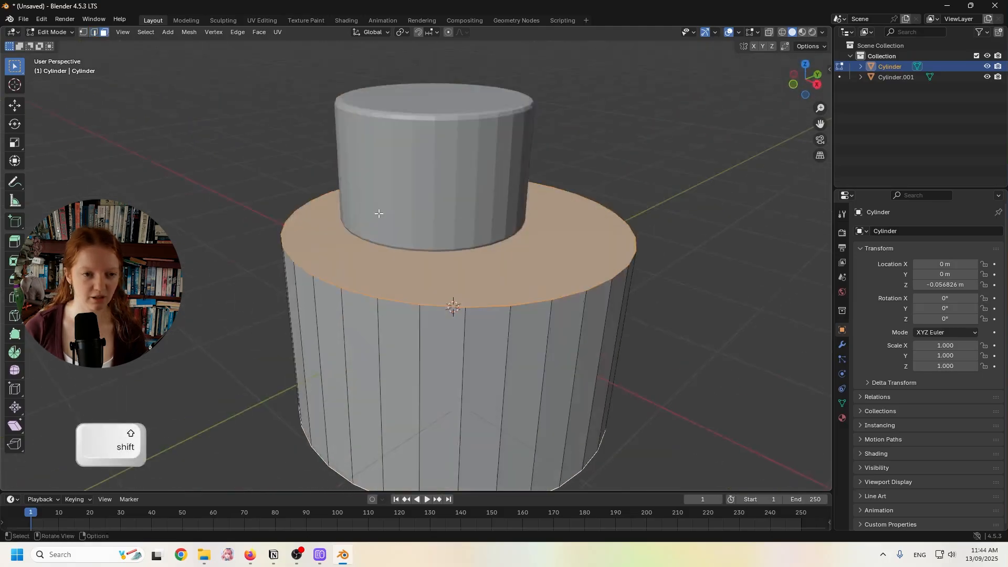
# - Bevel the base tier's upper and lower rims by about 0.05 m with 2 segments and return to Object Mode
pyautogui.hotkey('ctrl', 'b')
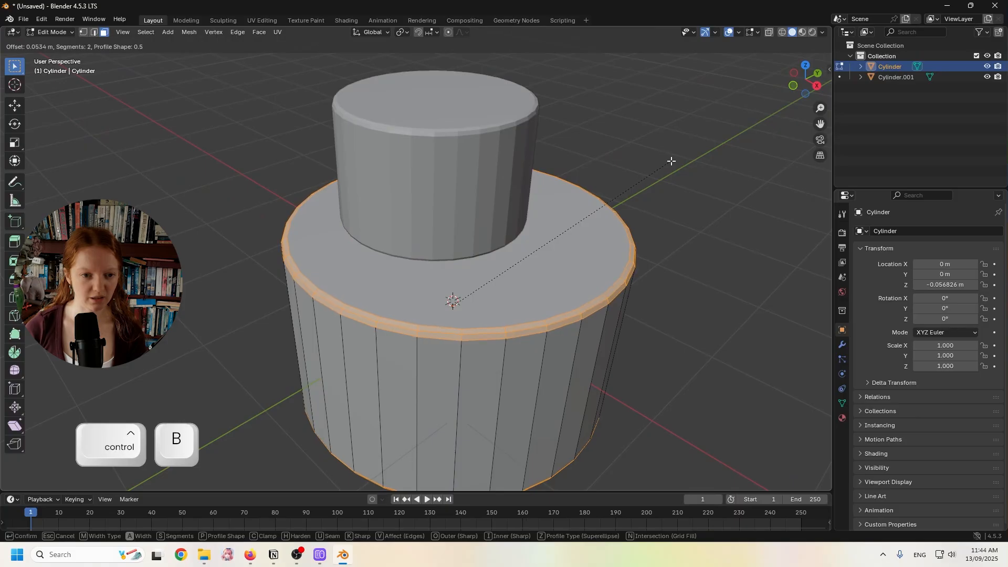
pyautogui.click(671, 161)
pyautogui.click(669, 164)
pyautogui.keyDown('shift'); pyautogui.moveTo(489, 173); pyautogui.dragTo(475, 200, button='middle'); pyautogui.keyUp('shift')
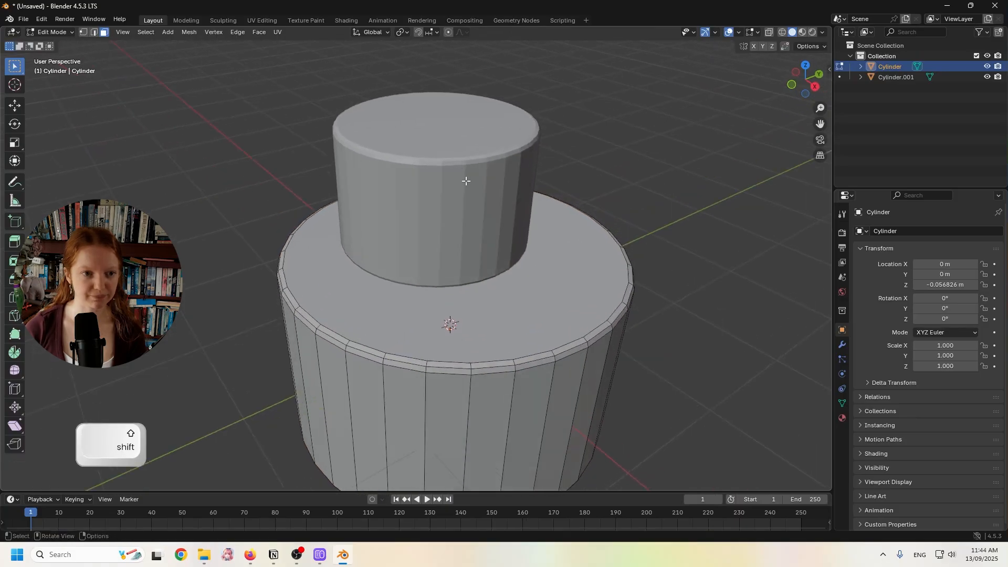
pyautogui.click(44, 33)
pyautogui.click(48, 45)
pyautogui.scroll(1, 315, 151)
pyautogui.keyDown('shift'); pyautogui.moveTo(400, 156); pyautogui.dragTo(396, 176, button='middle'); pyautogui.keyUp('shift')
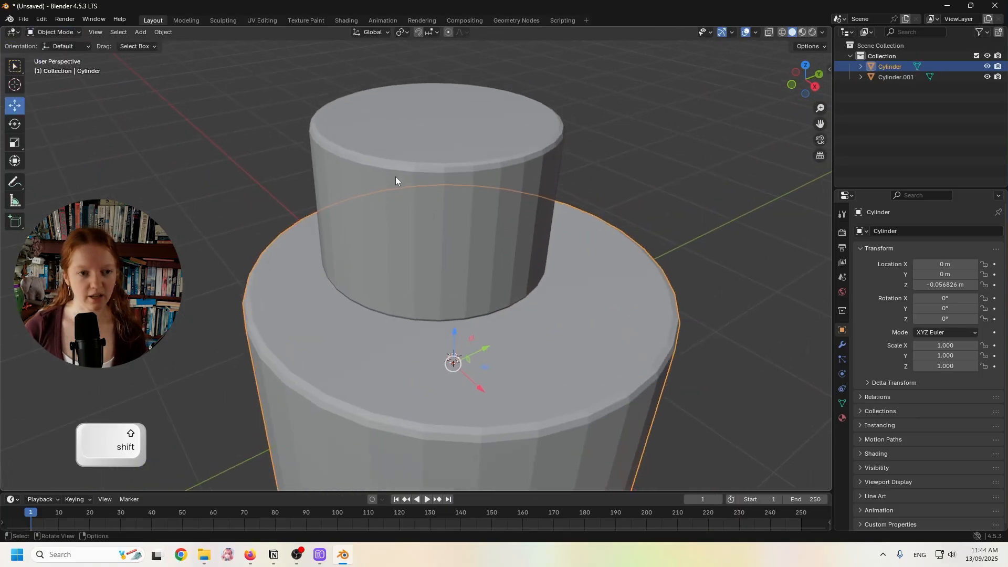
# - Open the top tier in Edit Mode and select its top face
pyautogui.click(396, 176)
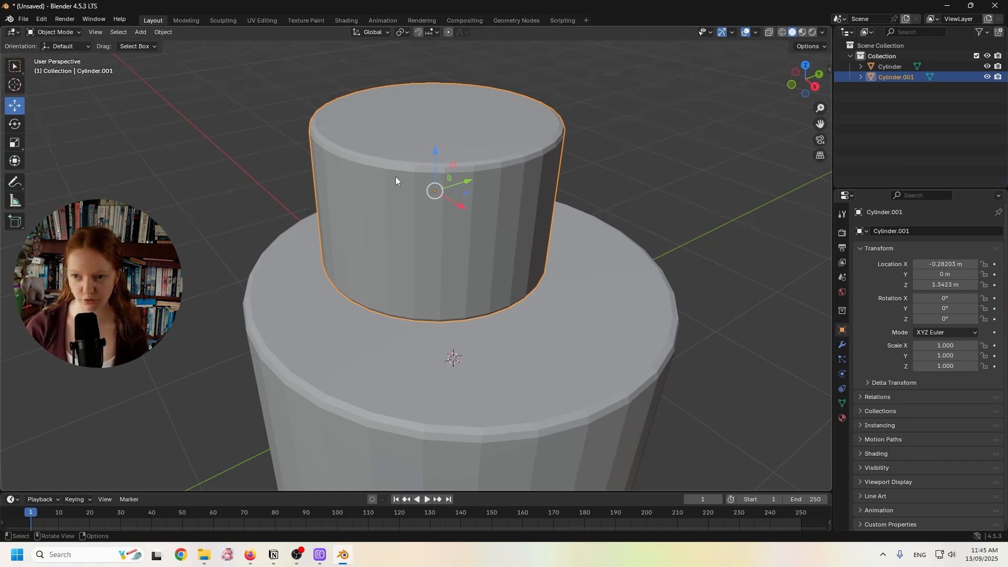
pyautogui.moveTo(395, 176); pyautogui.dragTo(368, 196, button='middle')
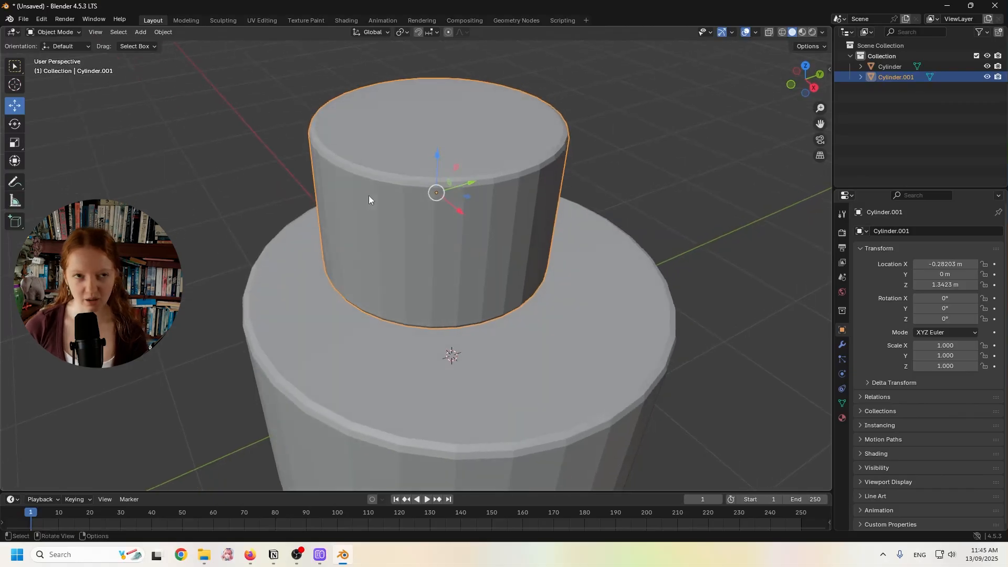
pyautogui.moveTo(397, 190); pyautogui.dragTo(318, 153, button='middle')
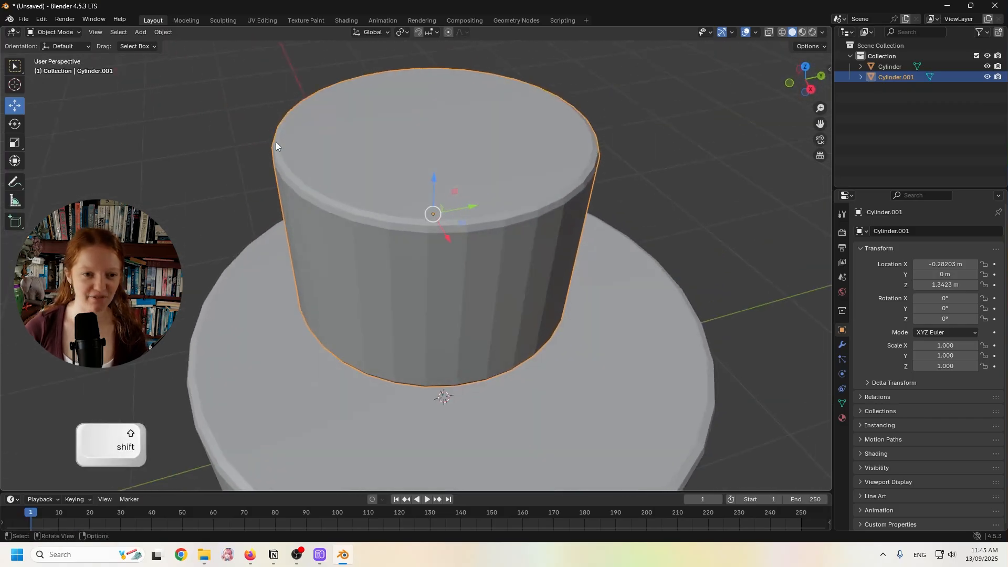
pyautogui.click(62, 34)
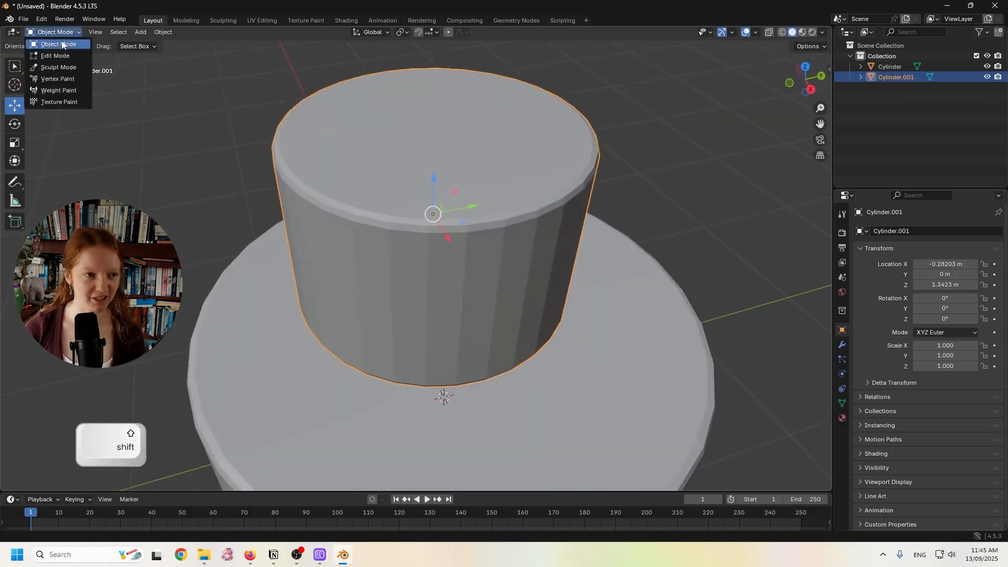
pyautogui.click(53, 54)
pyautogui.moveTo(203, 78); pyautogui.dragTo(209, 82, button='middle')
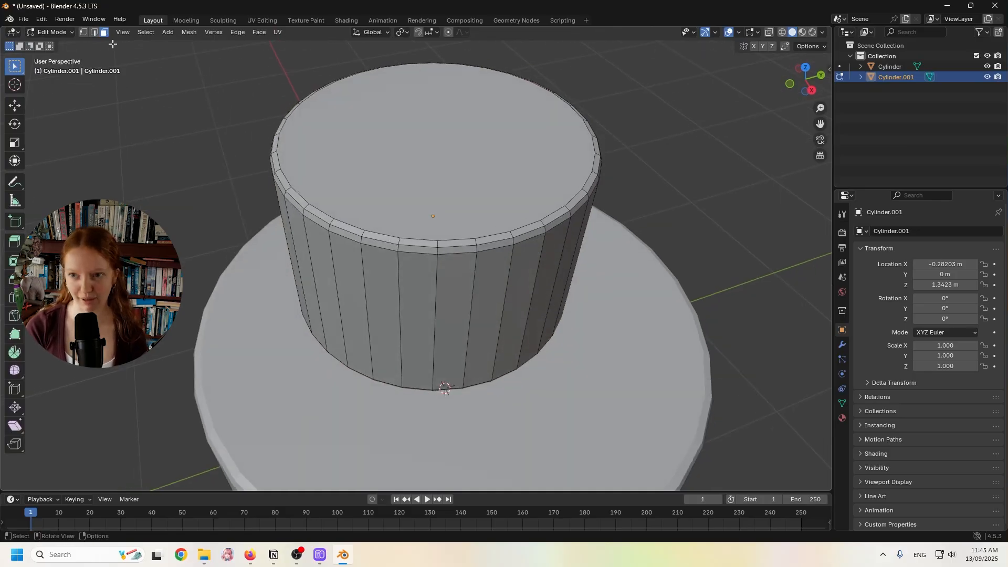
pyautogui.click(344, 159)
pyautogui.scroll(2, 361, 143)
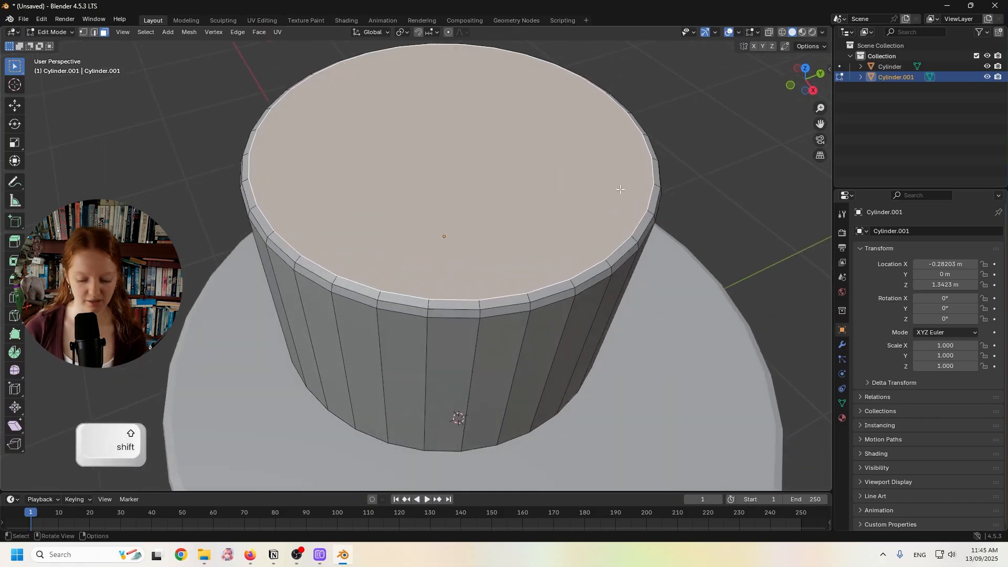
# - Inset the top tier's top face four times to form concentric rings of faces around a smaller central face
pyautogui.press('i')
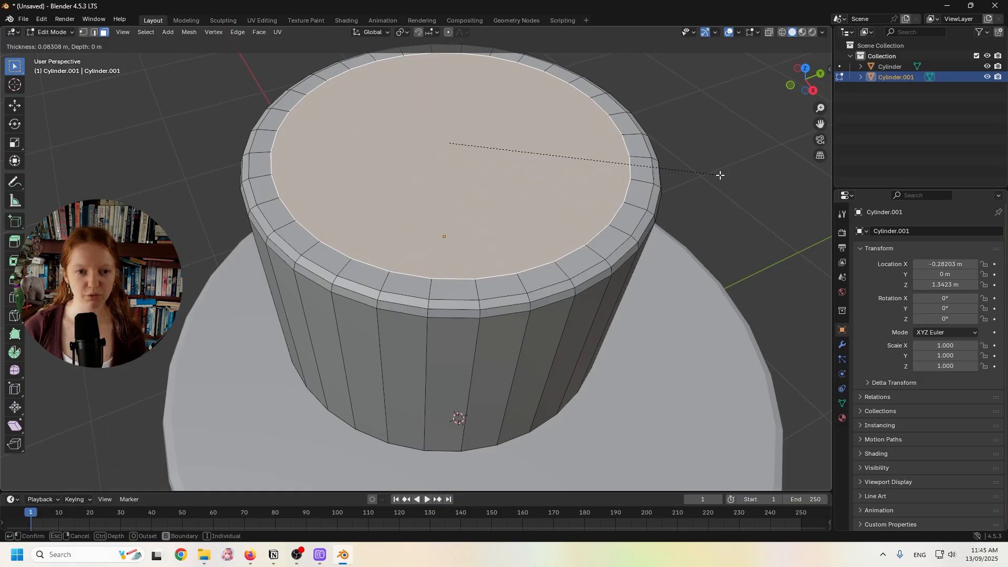
pyautogui.click(720, 176)
pyautogui.press('i')
pyautogui.click(702, 174)
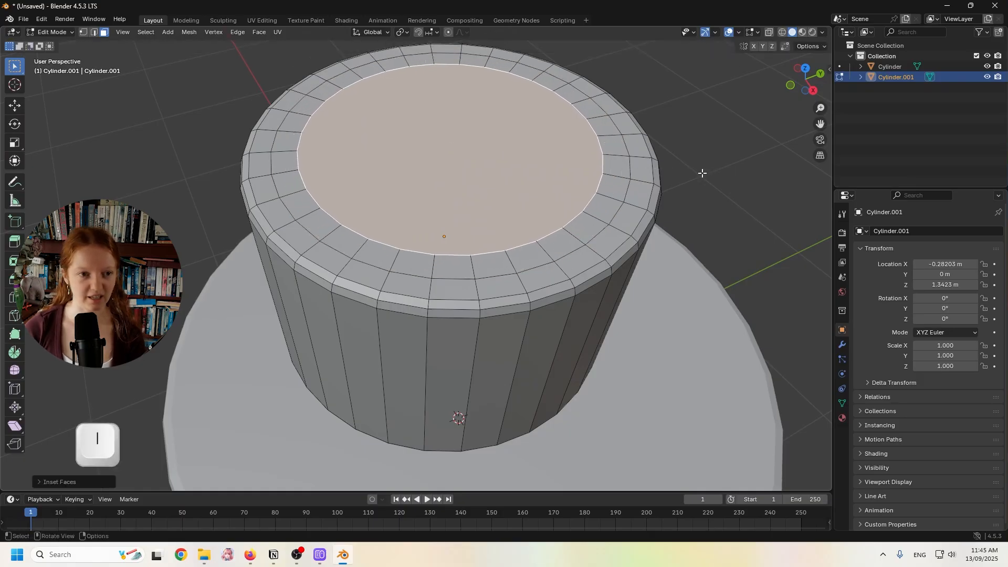
pyautogui.press('i')
pyautogui.press('i')
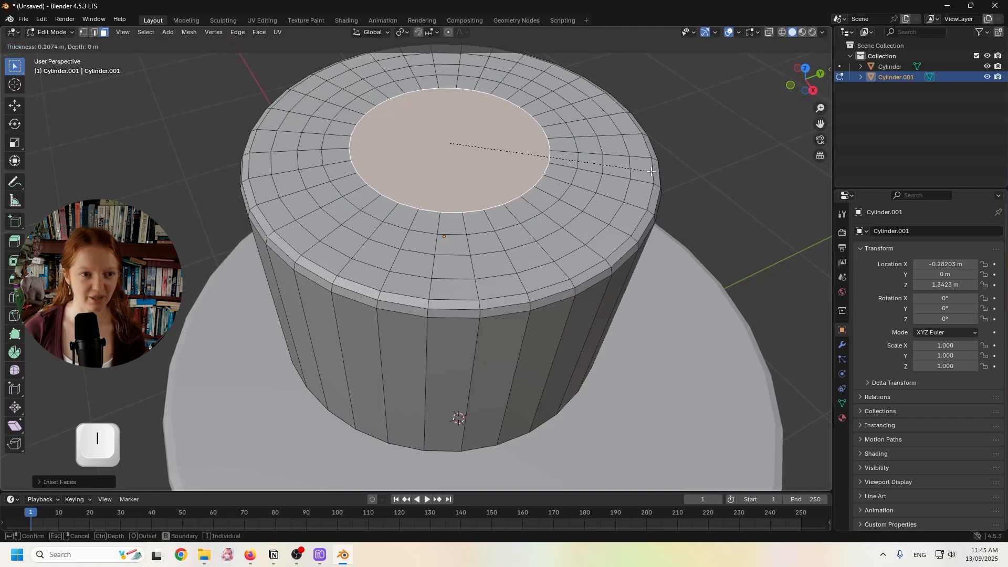
pyautogui.click(652, 171)
pyautogui.moveTo(652, 171); pyautogui.dragTo(570, 188, button='middle')
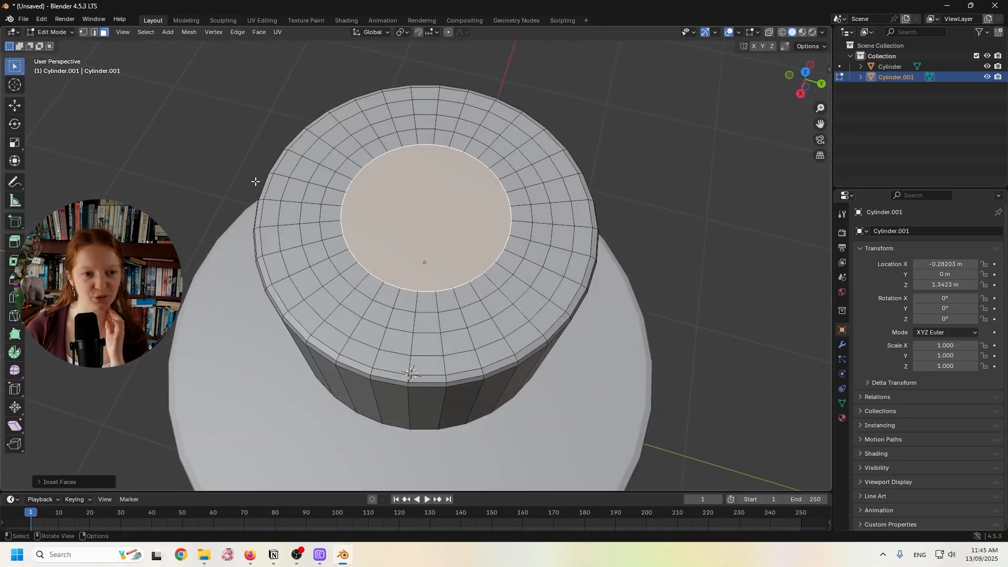
pyautogui.moveTo(51, 101); pyautogui.dragTo(299, 139, button='middle')
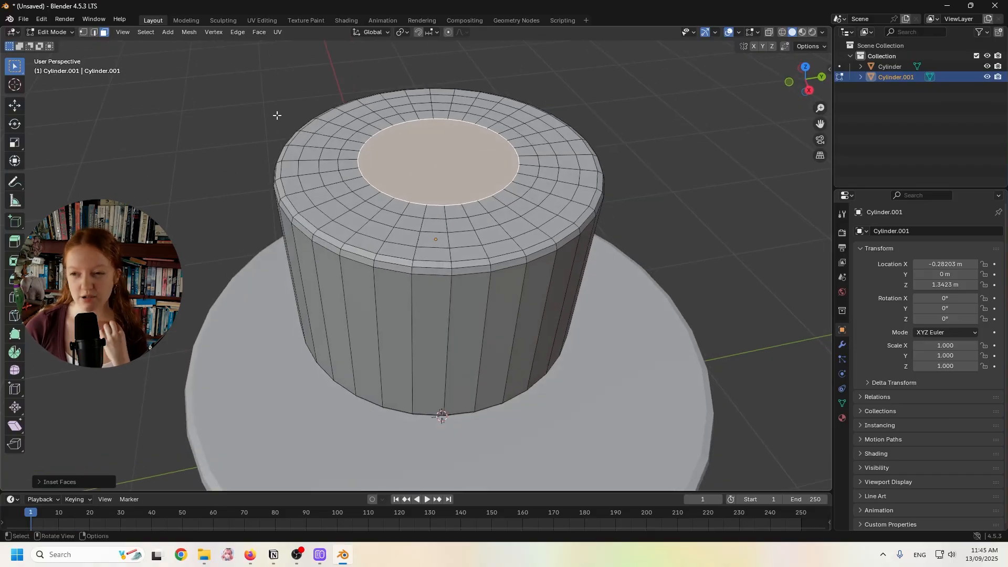
pyautogui.scroll(1, 459, 143)
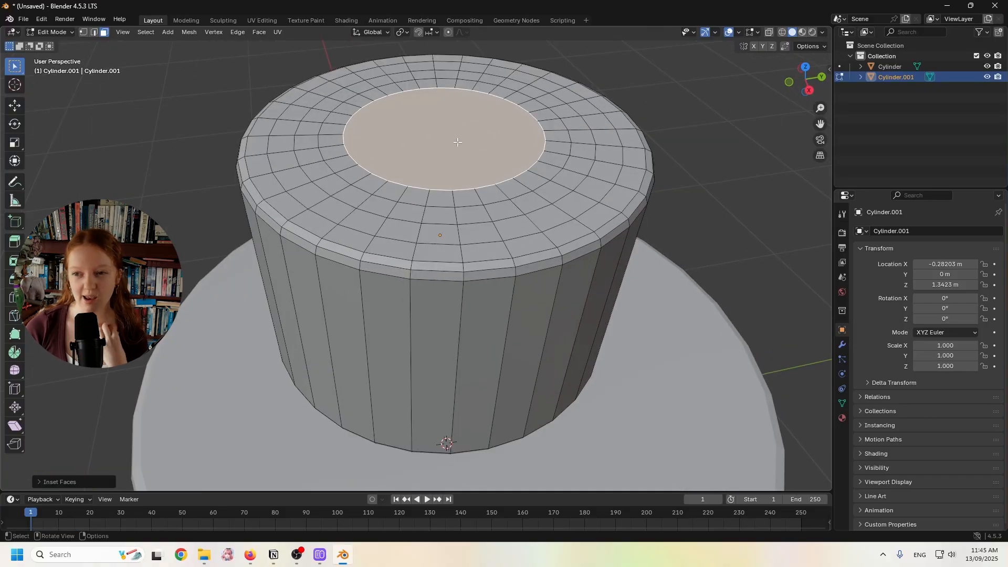
pyautogui.moveTo(425, 140); pyautogui.dragTo(474, 88, button='middle')
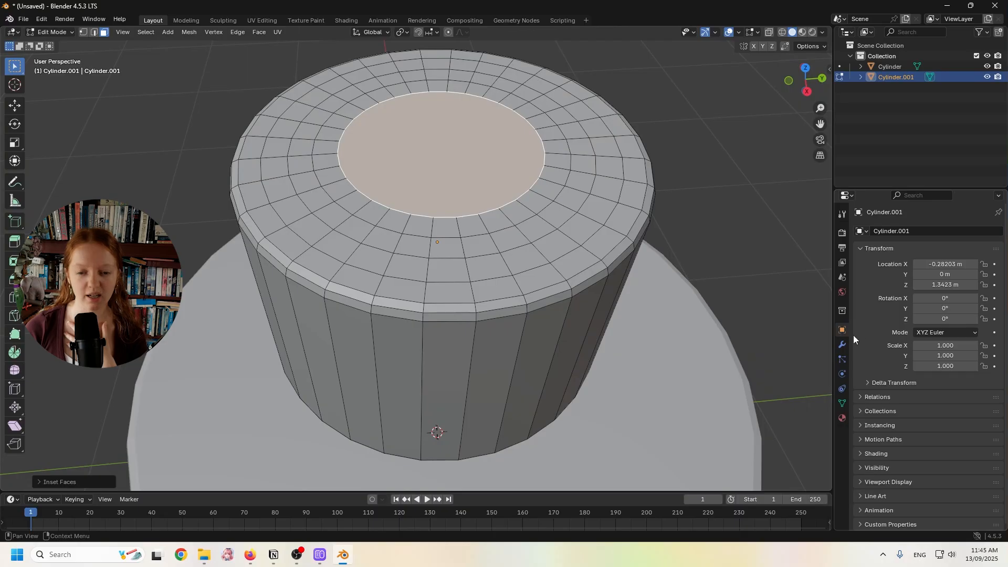
# - Add a Subdivision Surface modifier to the top tier and activate the Move tool
pyautogui.click(843, 345)
pyautogui.click(900, 235)
pyautogui.press('space')
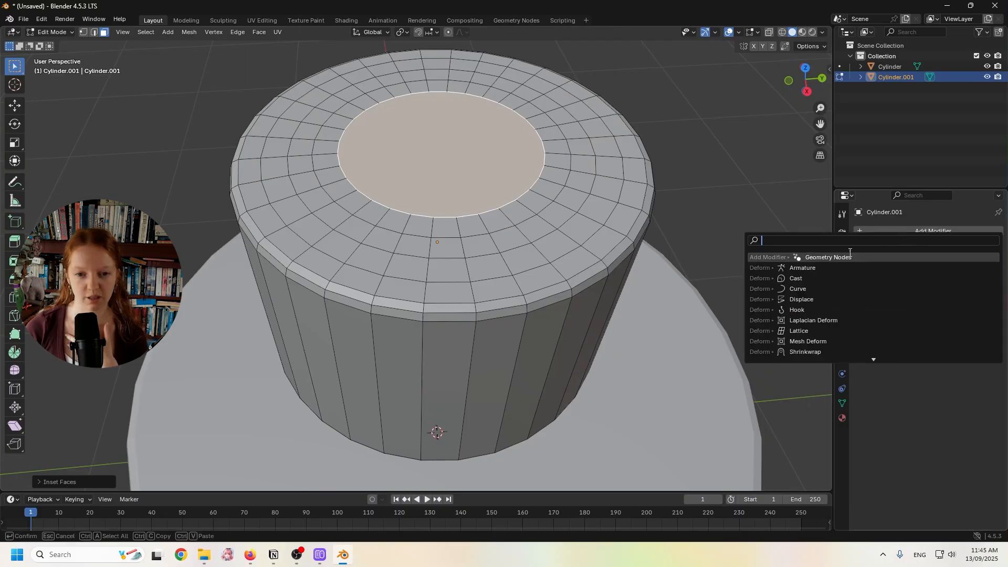
pyautogui.write('SUB')
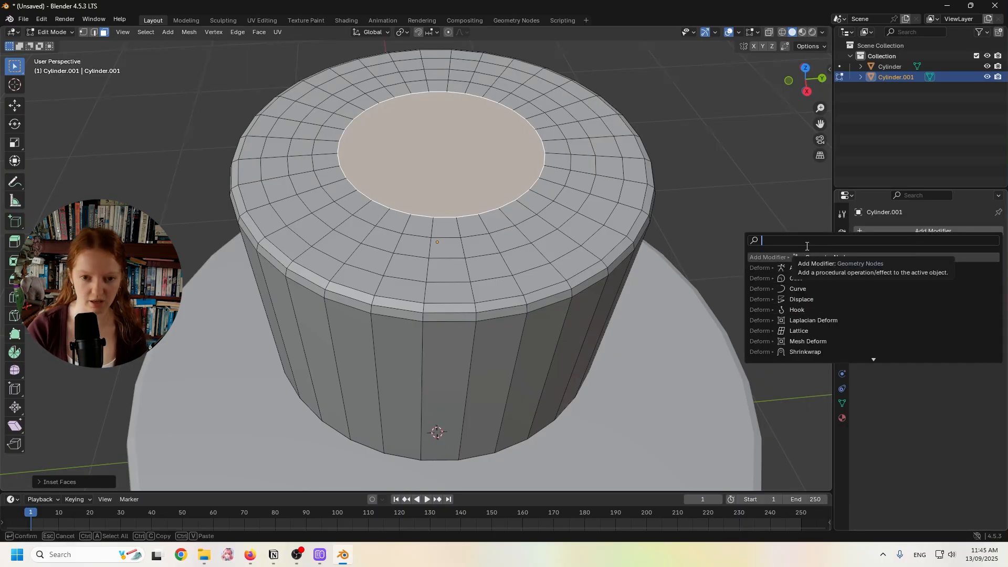
pyautogui.press('Return')
pyautogui.moveTo(624, 245); pyautogui.dragTo(648, 300, button='middle')
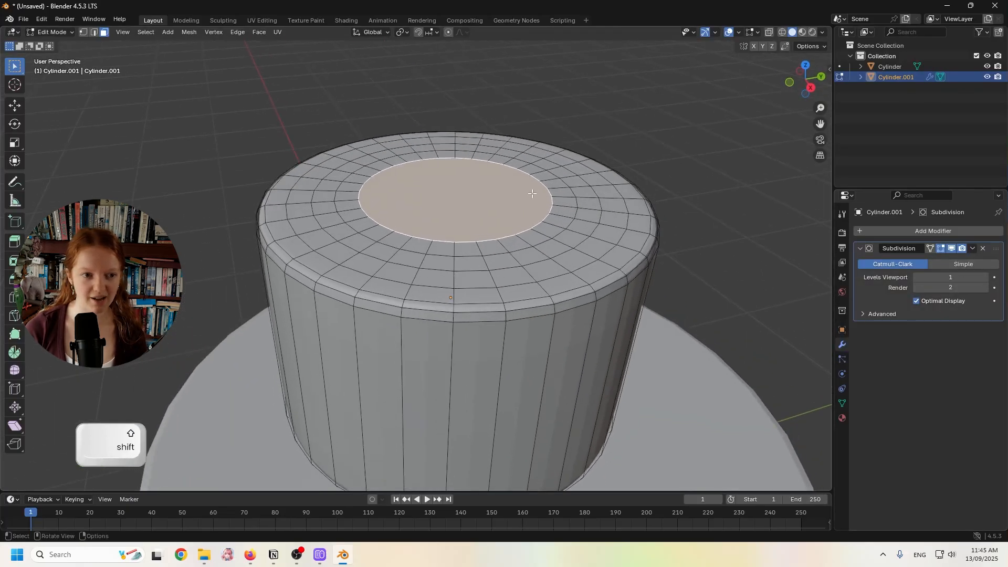
pyautogui.moveTo(532, 193); pyautogui.dragTo(514, 181, button='middle')
pyautogui.click(15, 106)
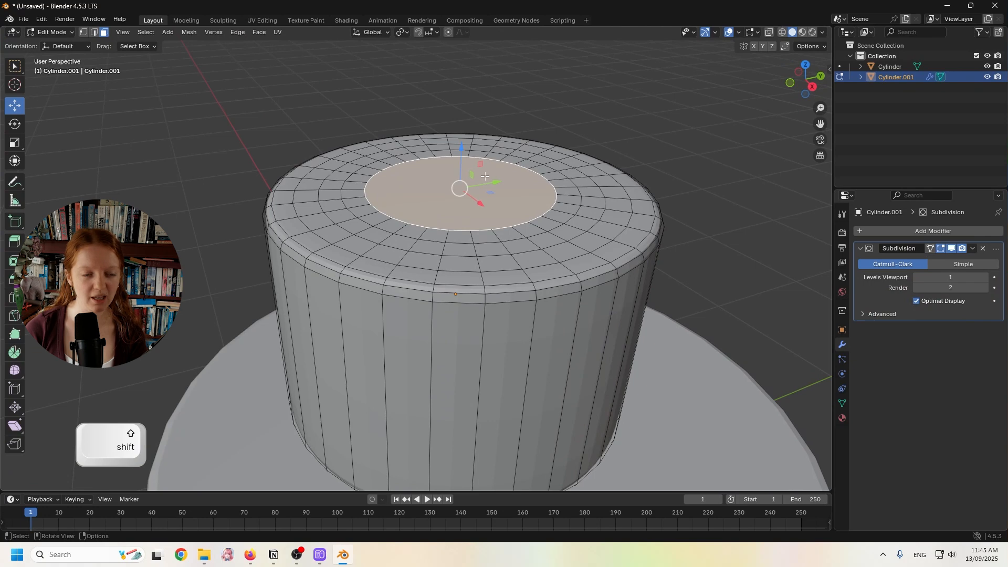
# - Try to extrude the central top face downward into the tier, and undo the extrusion
pyautogui.press('e')
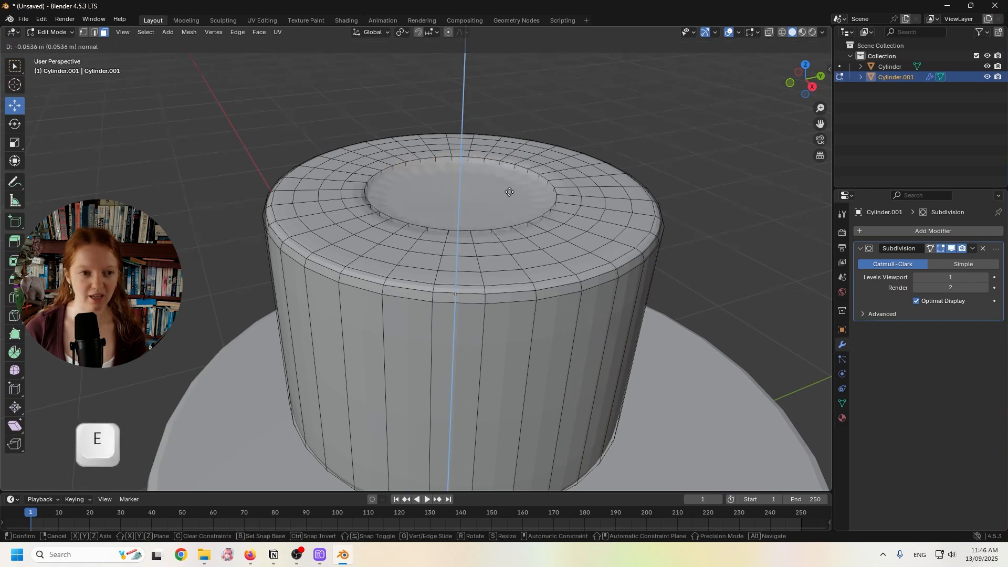
pyautogui.click(507, 218)
pyautogui.moveTo(507, 218); pyautogui.dragTo(492, 237, button='middle')
pyautogui.hotkey('ctrl', 'z')
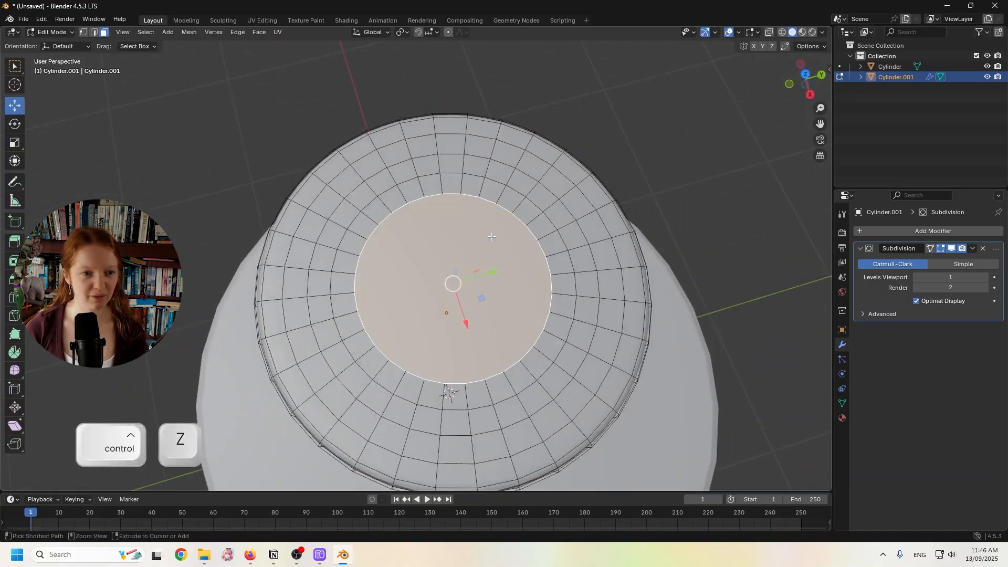
# - Loop-select the innermost ring of faces surrounding the top tier's central face
pyautogui.keyDown('alt'); pyautogui.keyDown('shift'); pyautogui.click(431, 191); pyautogui.keyUp('shift'); pyautogui.keyUp('alt')
pyautogui.keyDown('alt'); pyautogui.keyDown('shift'); pyautogui.click(423, 181); pyautogui.keyUp('shift'); pyautogui.keyUp('alt')
pyautogui.keyDown('alt'); pyautogui.keyDown('shift'); pyautogui.click(424, 185); pyautogui.keyUp('shift'); pyautogui.keyUp('alt')
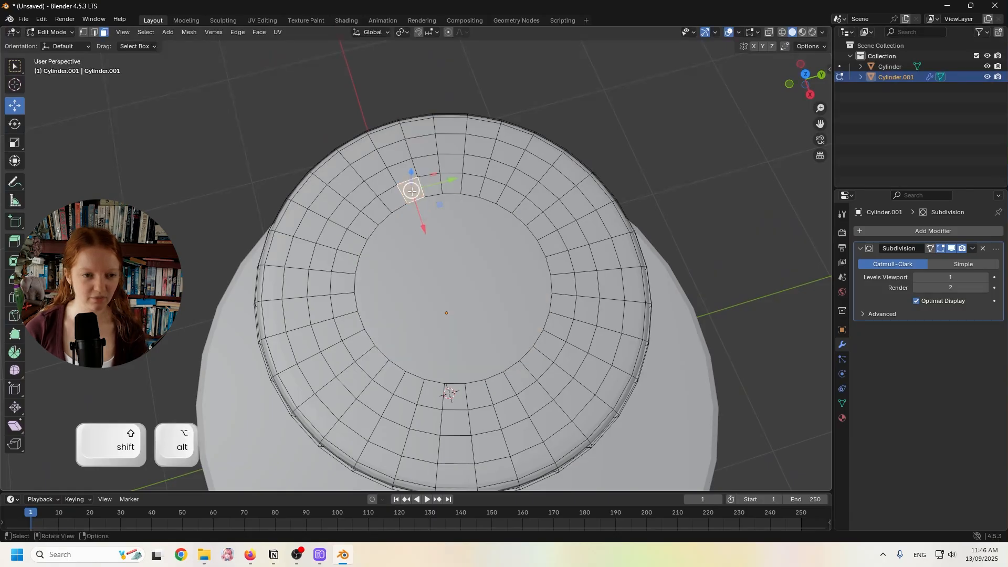
pyautogui.keyDown('alt'); pyautogui.click(423, 190); pyautogui.keyUp('alt')
pyautogui.click(412, 190)
pyautogui.scroll(3, 412, 190)
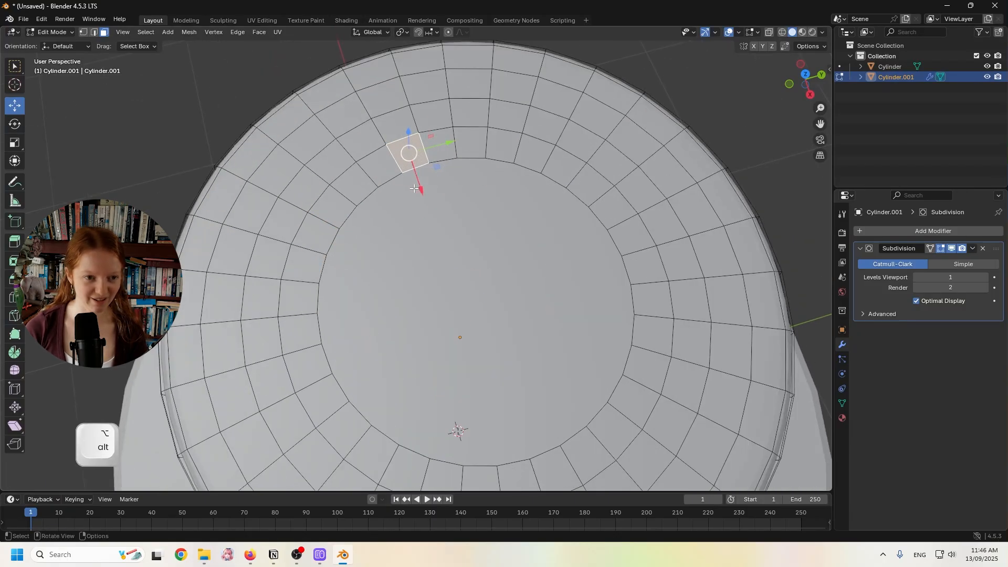
pyautogui.keyDown('alt'); pyautogui.click(424, 142); pyautogui.keyUp('alt')
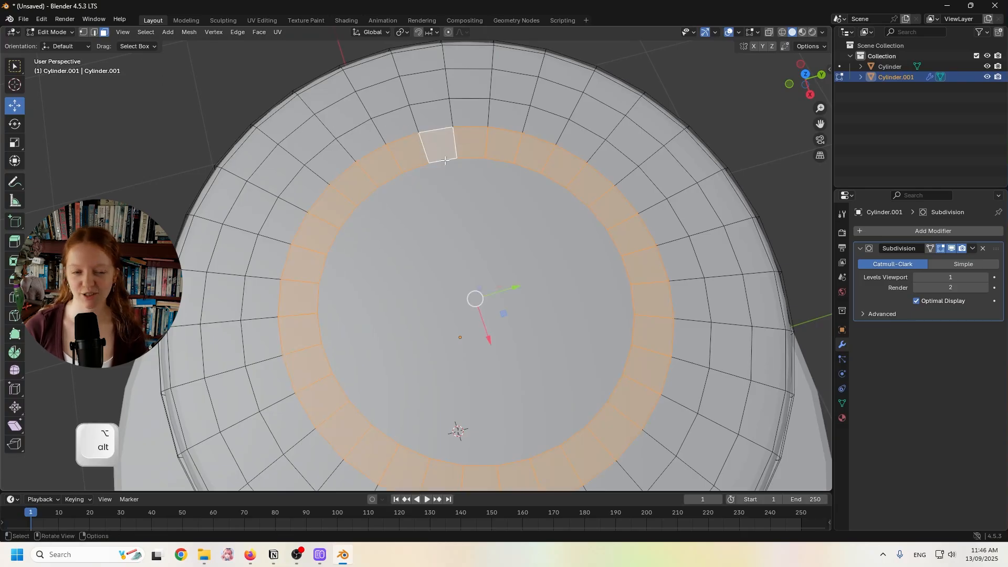
# - Try loop selection in both directions, picking a radial face strip and reselecting the innermost circular ring
pyautogui.click(455, 145)
pyautogui.keyDown('alt'); pyautogui.click(455, 135); pyautogui.keyUp('alt')
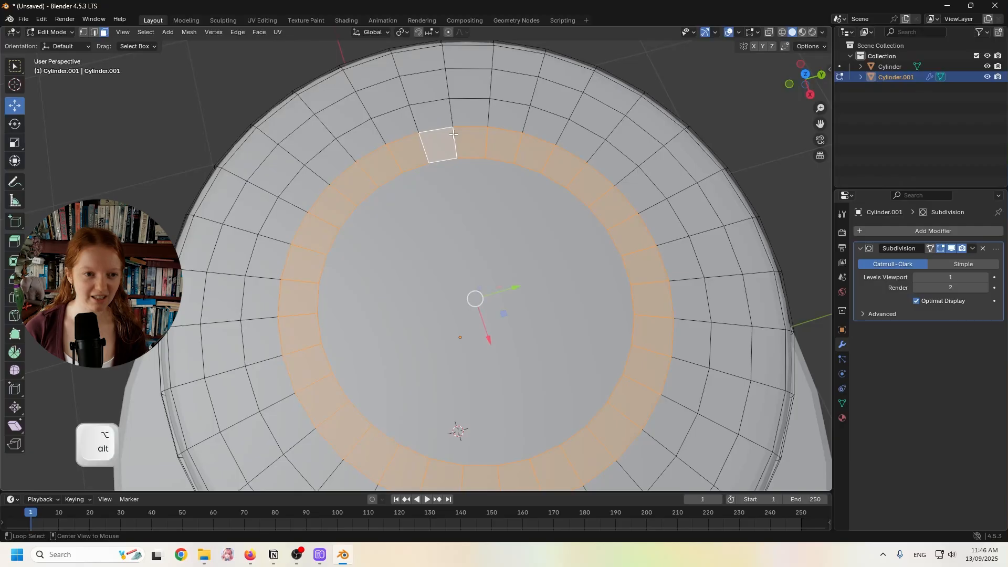
pyautogui.click(450, 141)
pyautogui.keyDown('alt'); pyautogui.click(434, 129); pyautogui.keyUp('alt')
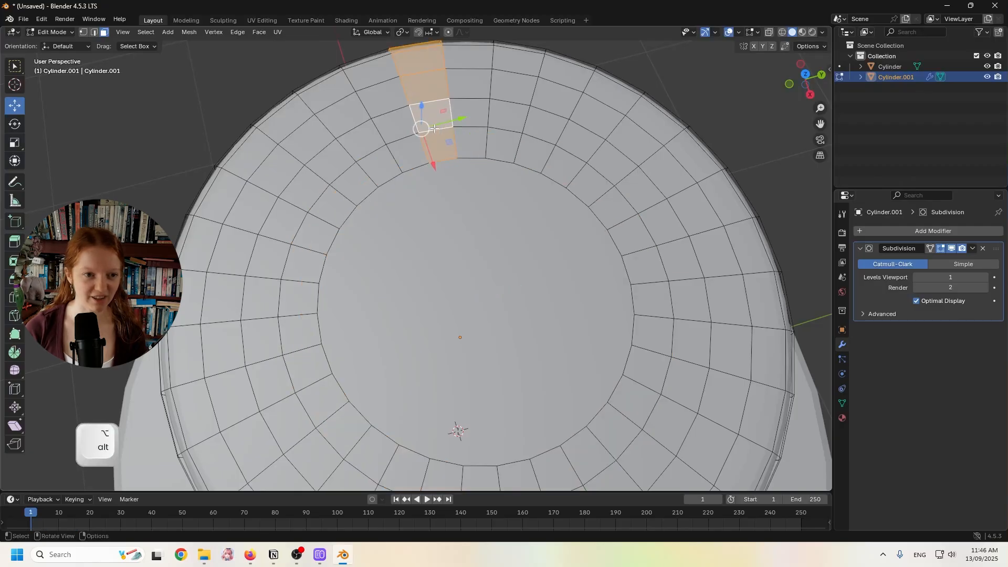
pyautogui.click(441, 146)
pyautogui.keyDown('alt'); pyautogui.click(454, 127); pyautogui.keyUp('alt')
pyautogui.keyDown('alt'); pyautogui.click(452, 126); pyautogui.keyUp('alt')
pyautogui.keyDown('alt'); pyautogui.click(457, 137); pyautogui.keyUp('alt')
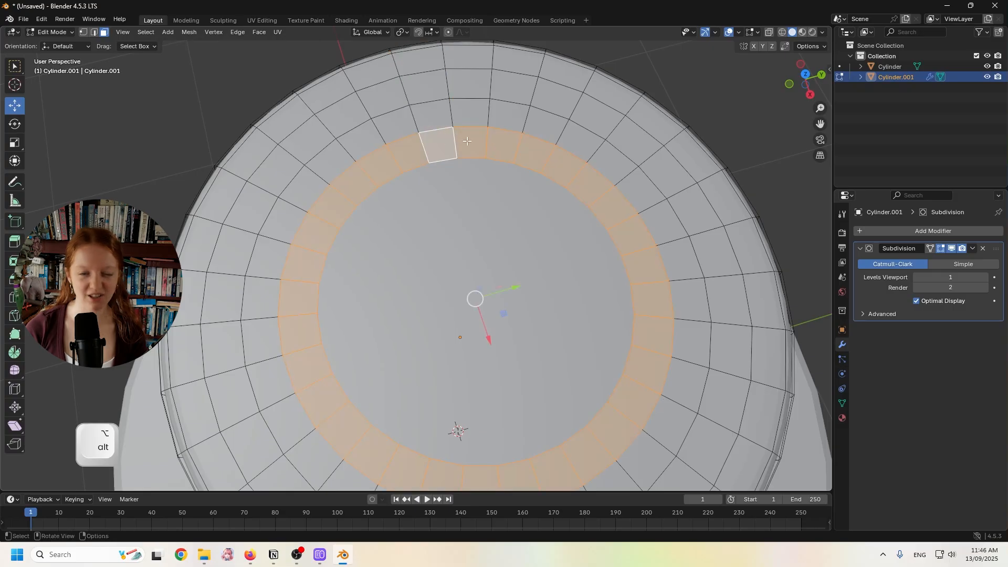
# - Extend the selection with the central face and a three-face-wide channel running outward across the bevelled rim
pyautogui.scroll(-2, 448, 255)
pyautogui.scroll(-1, 448, 255)
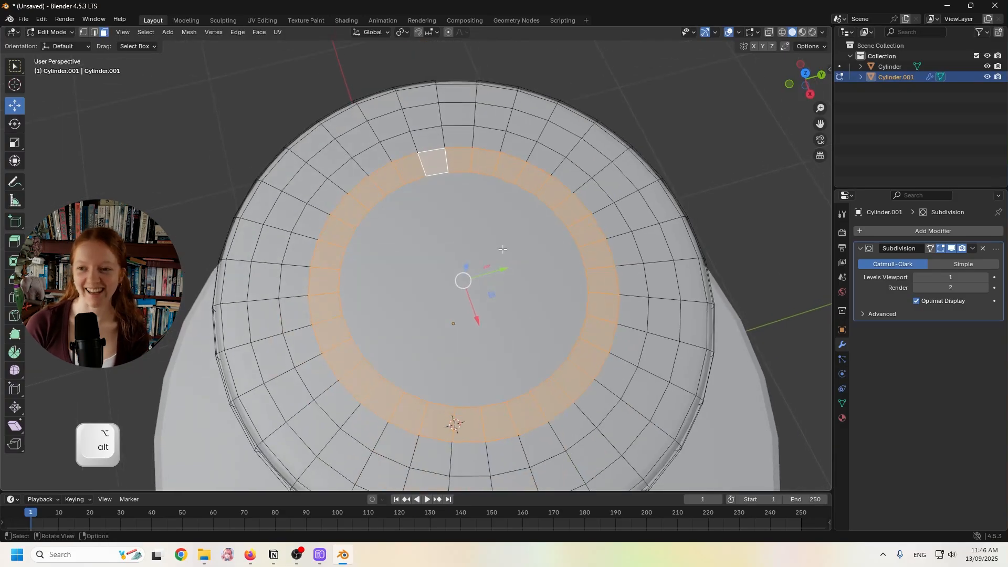
pyautogui.keyDown('shift'); pyautogui.click(459, 234); pyautogui.keyUp('shift')
pyautogui.moveTo(459, 234)
pyautogui.mouseDown(button='middle')
pyautogui.moveTo(435, 169)
pyautogui.moveTo(433, 191)
pyautogui.moveTo(512, 225)
pyautogui.moveTo(497, 232)
pyautogui.moveTo(479, 210)
pyautogui.moveTo(477, 228)
pyautogui.mouseUp(button='middle')
pyautogui.scroll(-2, 427, 180)
pyautogui.scroll(-1, 496, 232)
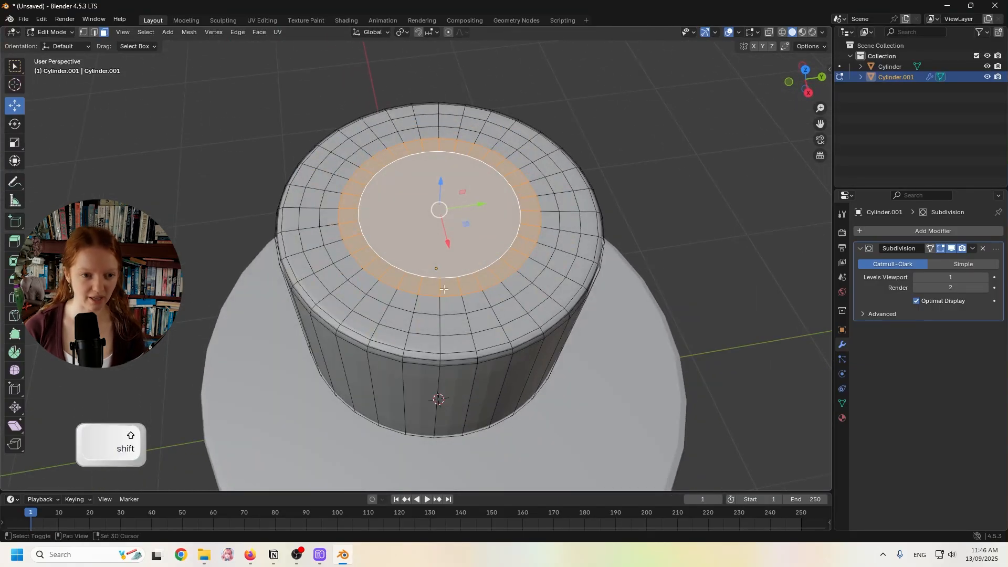
pyautogui.keyDown('shift'); pyautogui.click(430, 304); pyautogui.keyUp('shift')
pyautogui.keyDown('shift'); pyautogui.click(456, 305); pyautogui.keyUp('shift')
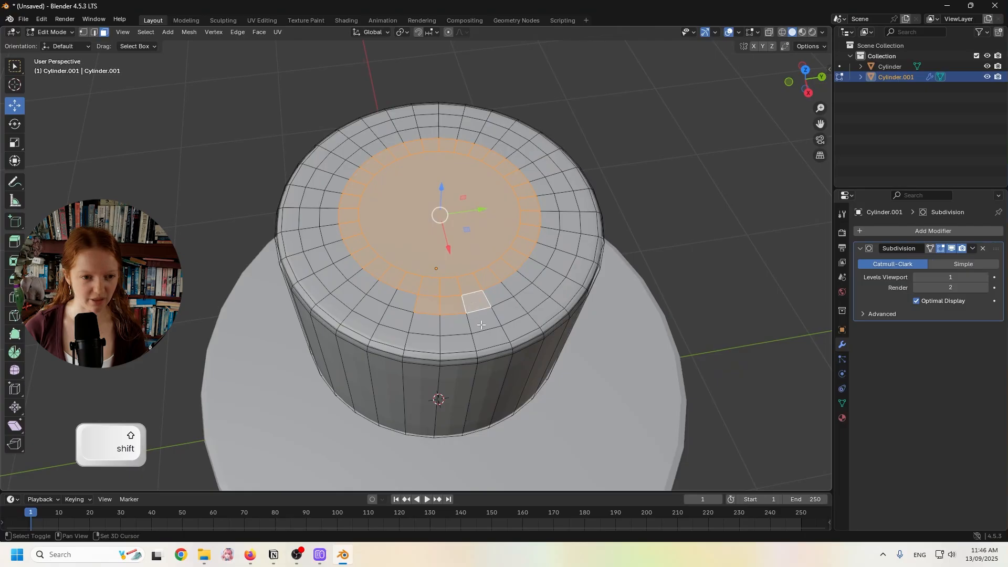
pyautogui.moveTo(483, 342); pyautogui.dragTo(484, 313, button='middle')
pyautogui.scroll(2, 483, 313)
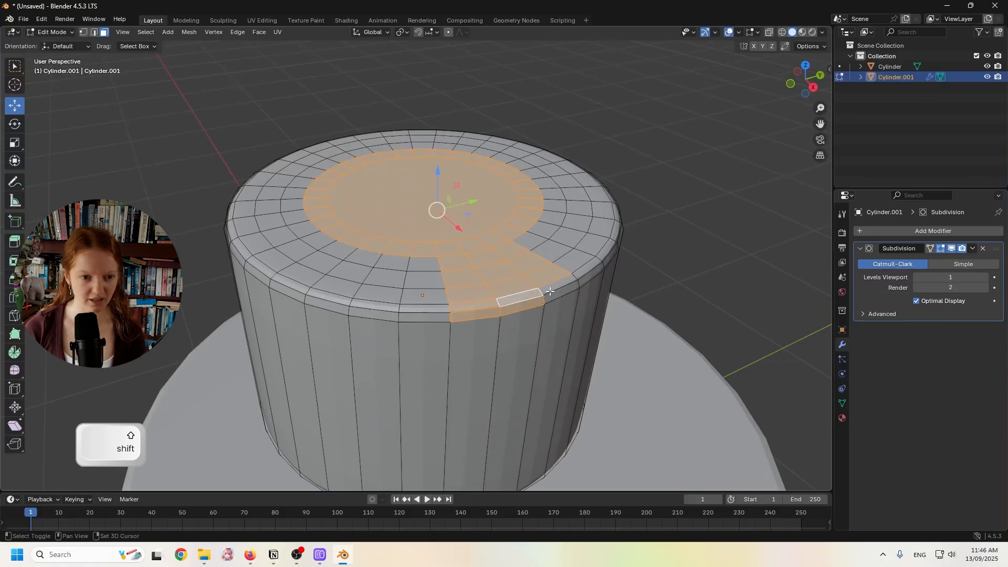
# - Extrude the selected basin and channel faces downward by about 0.14 m and hide the Subdivision modifier in the viewport
pyautogui.press('e')
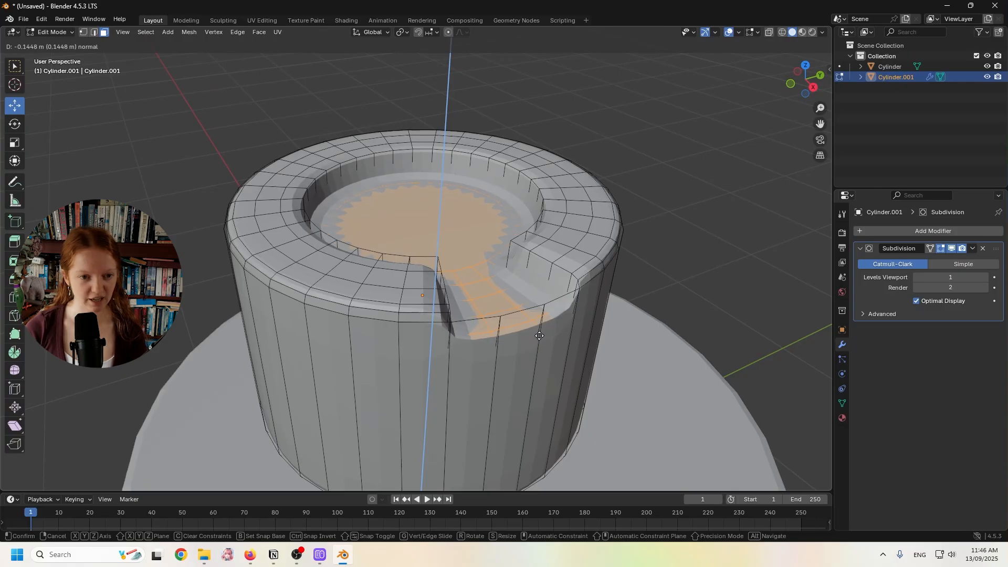
pyautogui.click(536, 337)
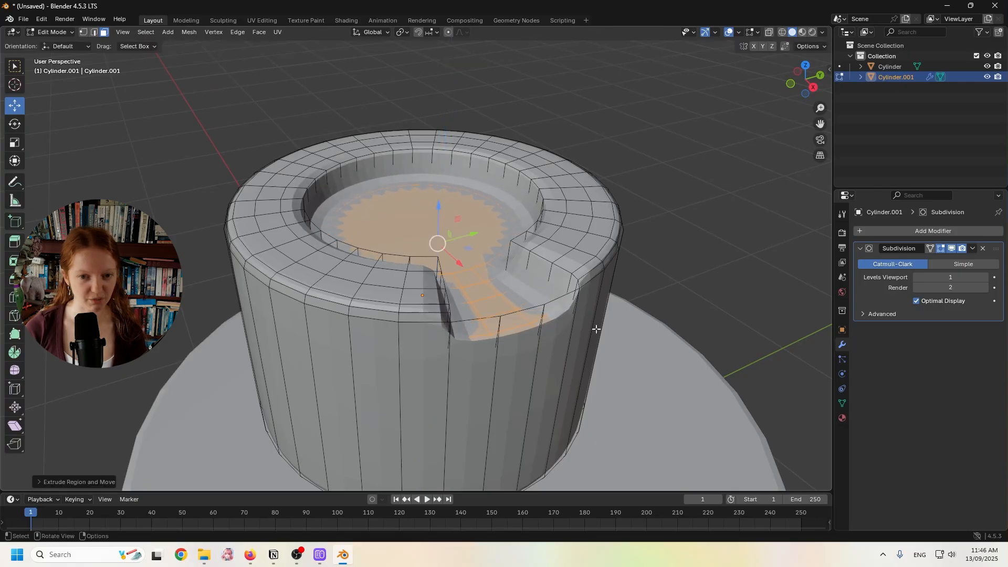
pyautogui.click(953, 248)
# - Switch to edge selection and select one outer lip edge where the channel meets the tier's side
pyautogui.keyDown('shift'); pyautogui.moveTo(538, 292); pyautogui.dragTo(489, 259, button='middle'); pyautogui.keyUp('shift')
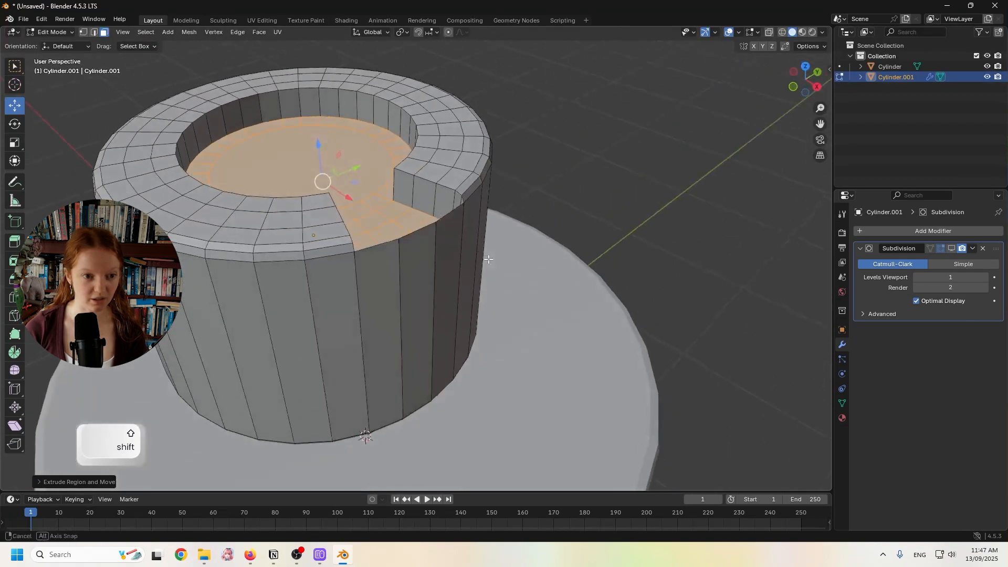
pyautogui.scroll(2, 403, 190)
pyautogui.keyDown('shift'); pyautogui.moveTo(423, 218); pyautogui.dragTo(479, 204, button='middle'); pyautogui.keyUp('shift')
pyautogui.click(424, 241)
pyautogui.moveTo(424, 241); pyautogui.dragTo(400, 233, button='middle')
pyautogui.click(400, 232)
pyautogui.click(94, 32)
pyautogui.click(398, 207)
# - Try to lower the single lip edge along the Z axis, and undo the move
pyautogui.press('g')
pyautogui.press('z')
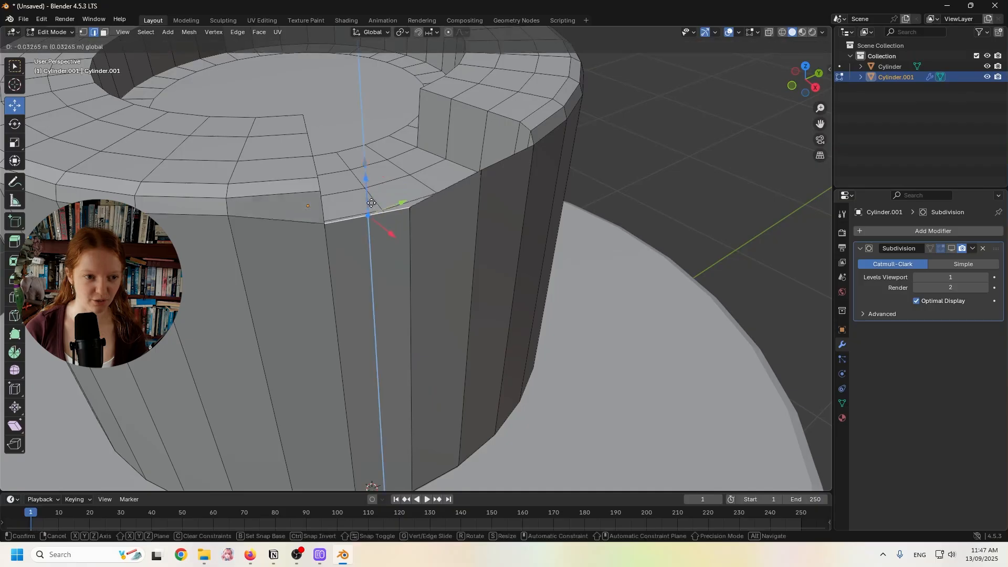
pyautogui.moveTo(375, 267); pyautogui.dragTo(377, 284)
pyautogui.hotkey('ctrl', 'z')
# - Select all three outer lip edges of the channel and move them down to form a sloped spout
pyautogui.moveTo(419, 275); pyautogui.dragTo(403, 268, button='middle')
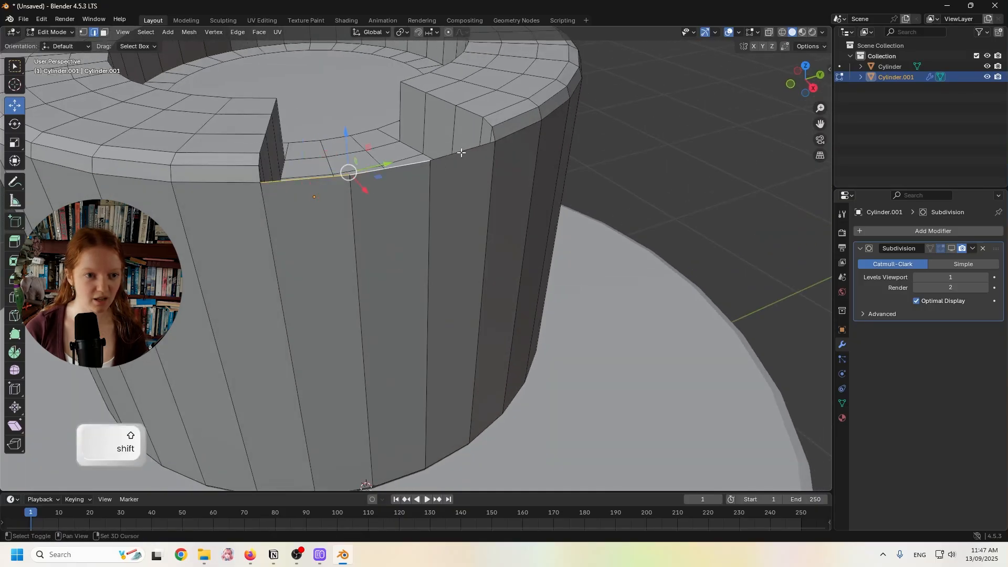
pyautogui.keyDown('shift'); pyautogui.moveTo(389, 138); pyautogui.dragTo(392, 229); pyautogui.keyUp('shift')
pyautogui.moveTo(392, 229); pyautogui.dragTo(441, 251, button='middle')
pyautogui.moveTo(556, 228); pyautogui.dragTo(542, 231, button='middle')
pyautogui.moveTo(542, 228)
pyautogui.mouseDown()
pyautogui.moveTo(545, 156)
pyautogui.moveTo(533, 237)
pyautogui.mouseUp()
pyautogui.moveTo(534, 237); pyautogui.dragTo(448, 219, button='middle')
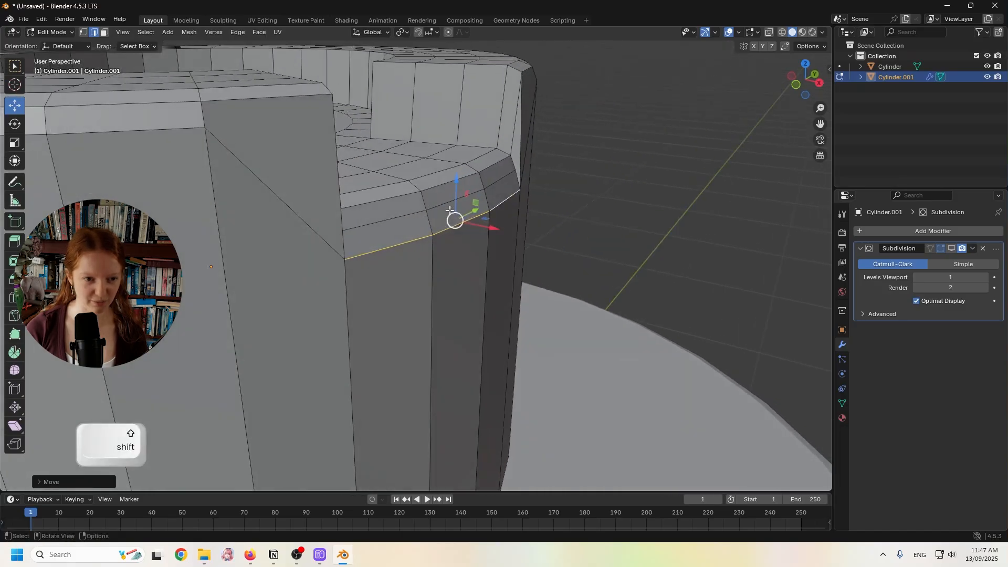
# - Fine-tune the spout's lip edges by raising them slightly along Z and shifting them inward along X
pyautogui.moveTo(454, 196); pyautogui.dragTo(457, 169)
pyautogui.scroll(2, 465, 187)
pyautogui.moveTo(466, 194); pyautogui.dragTo(476, 220, button='middle')
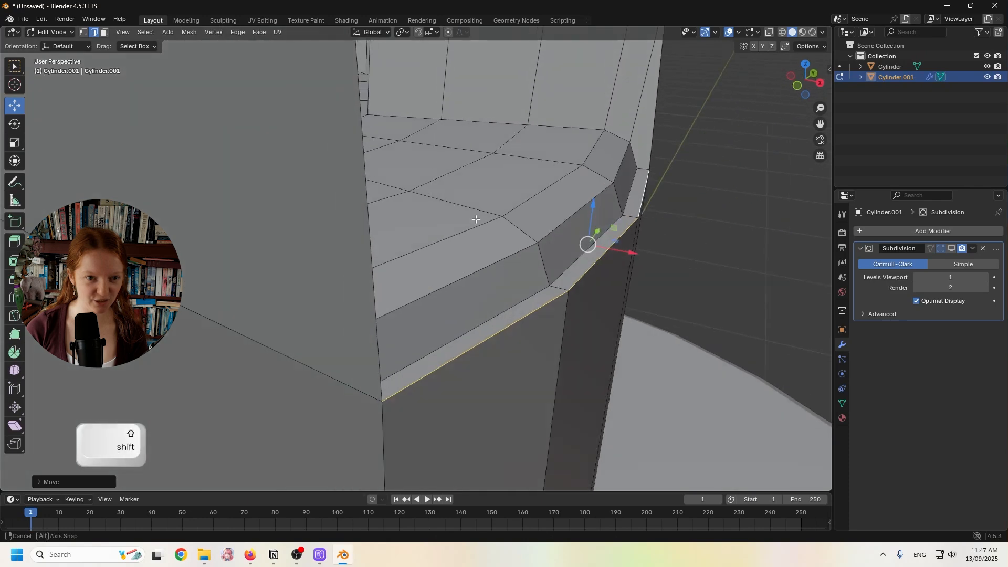
pyautogui.moveTo(629, 258); pyautogui.dragTo(614, 253)
# - Select the top tier's entire mesh and merge its vertices by distance, using a merge distance of 0.0101 m
pyautogui.scroll(-2, 547, 293)
pyautogui.moveTo(546, 293); pyautogui.dragTo(457, 257, button='middle')
pyautogui.scroll(-1, 437, 265)
pyautogui.keyDown('shift'); pyautogui.moveTo(390, 244); pyautogui.dragTo(457, 275, button='middle'); pyautogui.keyUp('shift')
pyautogui.scroll(1, 517, 289)
pyautogui.keyDown('shift'); pyautogui.moveTo(516, 290); pyautogui.dragTo(499, 268, button='middle'); pyautogui.keyUp('shift')
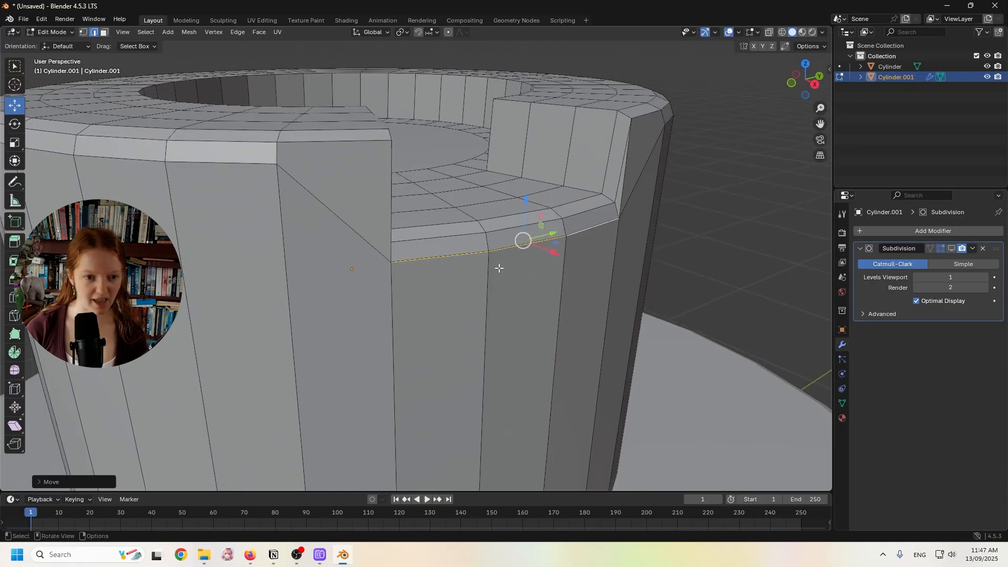
pyautogui.scroll(1, 501, 267)
pyautogui.press('a')
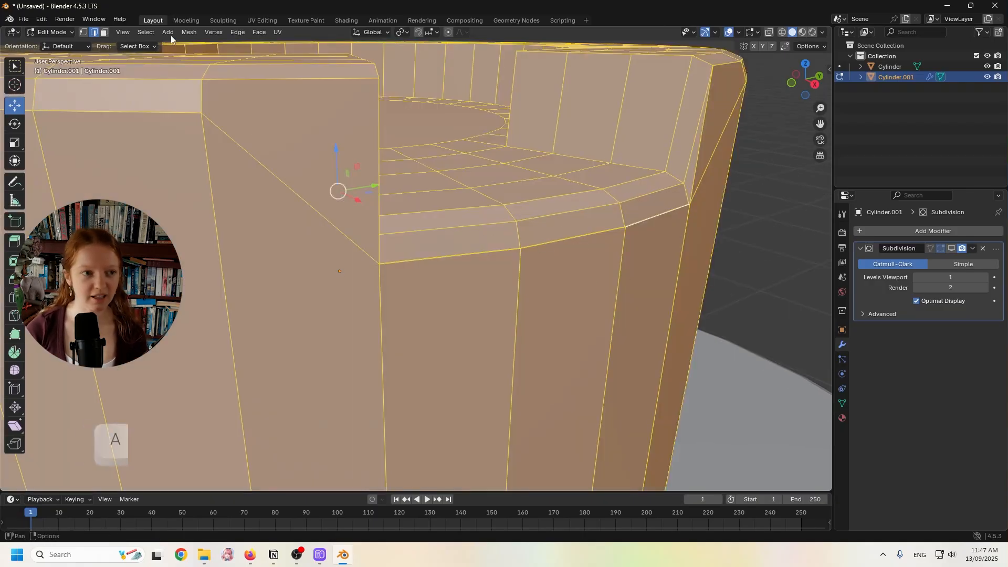
pyautogui.click(189, 32)
pyautogui.moveTo(251, 277)
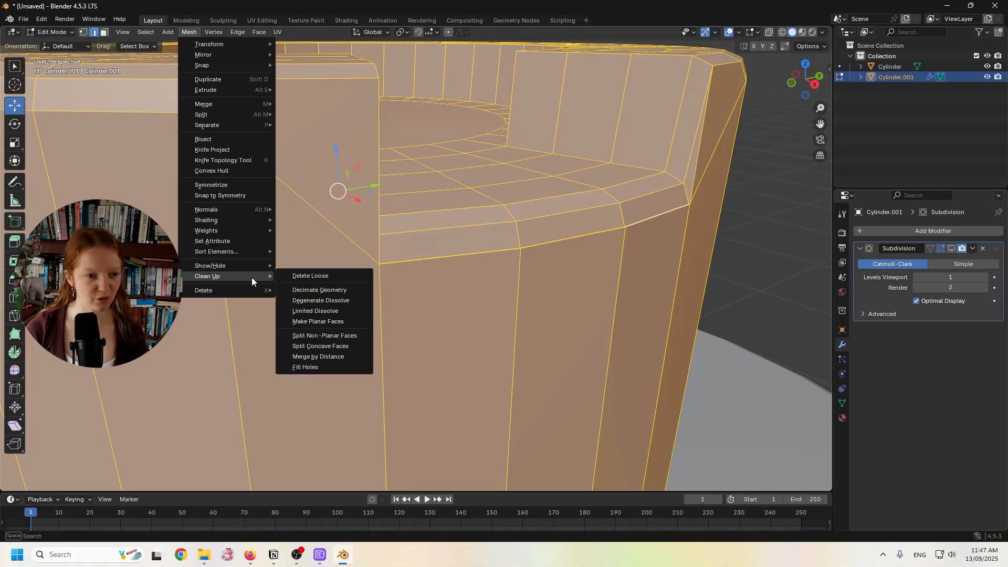
pyautogui.click(346, 357)
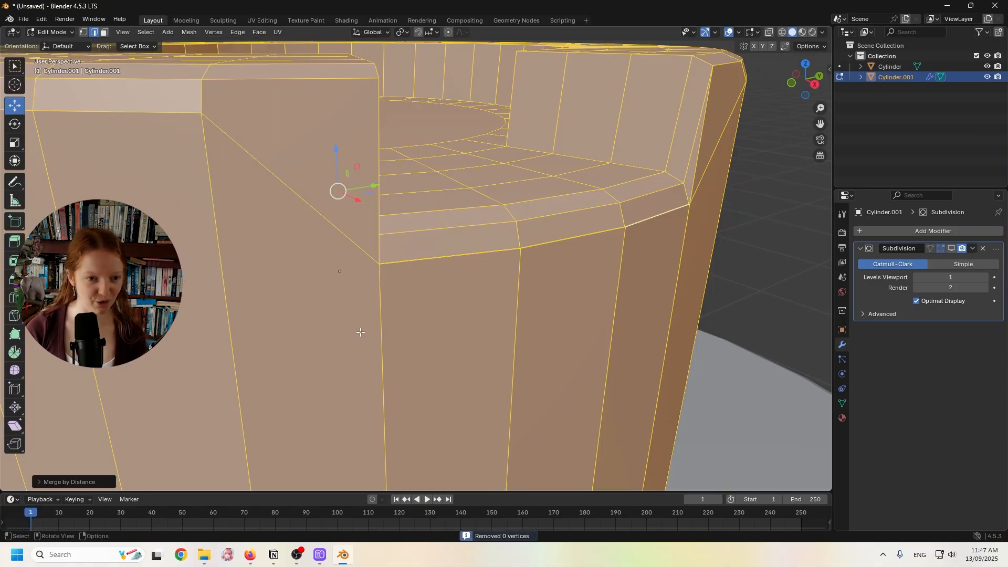
pyautogui.click(41, 482)
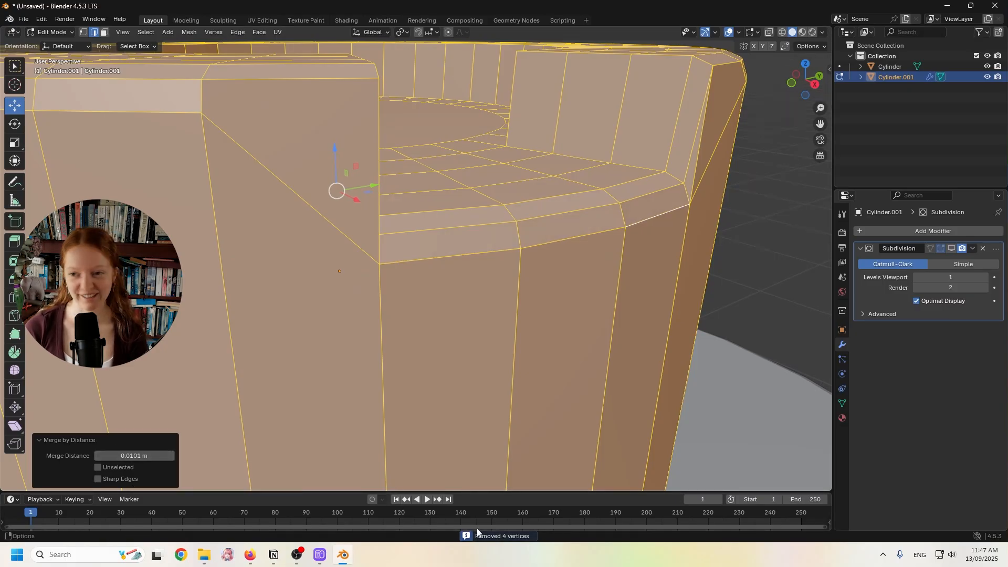
# - Deselect the mesh and inspect the merged spout lip, channel and basin from several angles
pyautogui.moveTo(556, 355); pyautogui.dragTo(375, 251, button='middle')
pyautogui.scroll(1, 656, 235)
pyautogui.keyDown('shift'); pyautogui.moveTo(635, 241); pyautogui.dragTo(582, 257, button='middle'); pyautogui.keyUp('shift')
pyautogui.scroll(1, 590, 254)
pyautogui.scroll(-2, 583, 256)
pyautogui.click(753, 255)
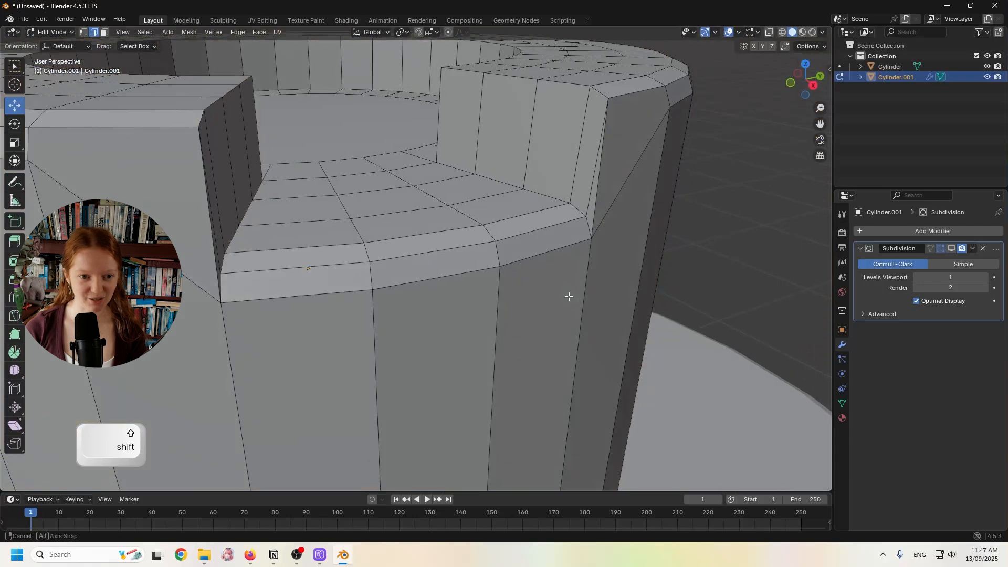
pyautogui.scroll(1, 588, 274)
pyautogui.scroll(-3, 567, 282)
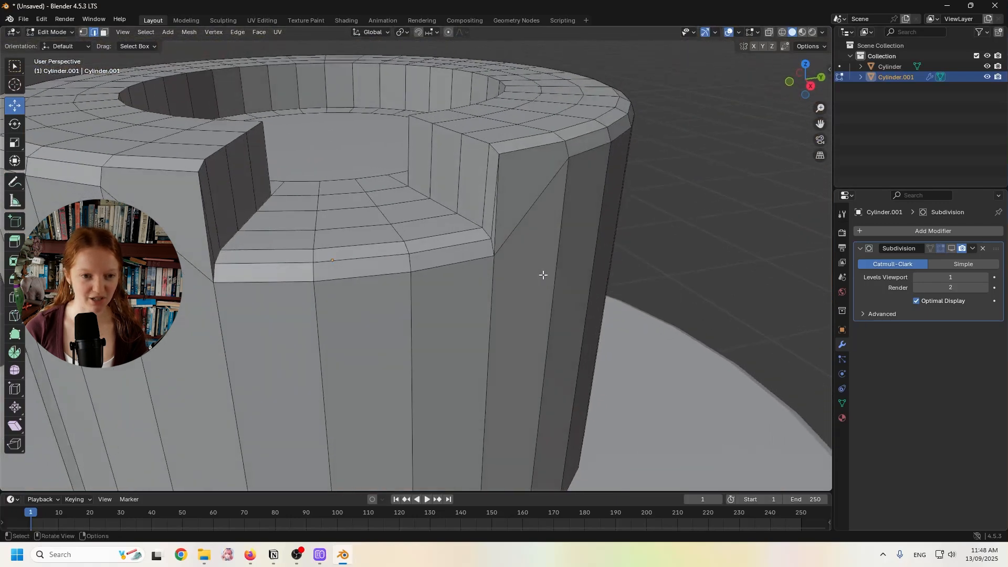
pyautogui.scroll(3, 496, 258)
pyautogui.scroll(-4, 374, 232)
pyautogui.moveTo(373, 231); pyautogui.dragTo(394, 233, button='middle')
pyautogui.keyDown('shift'); pyautogui.moveTo(394, 234); pyautogui.dragTo(703, 208, button='middle'); pyautogui.keyUp('shift')
pyautogui.scroll(-1, 430, 248)
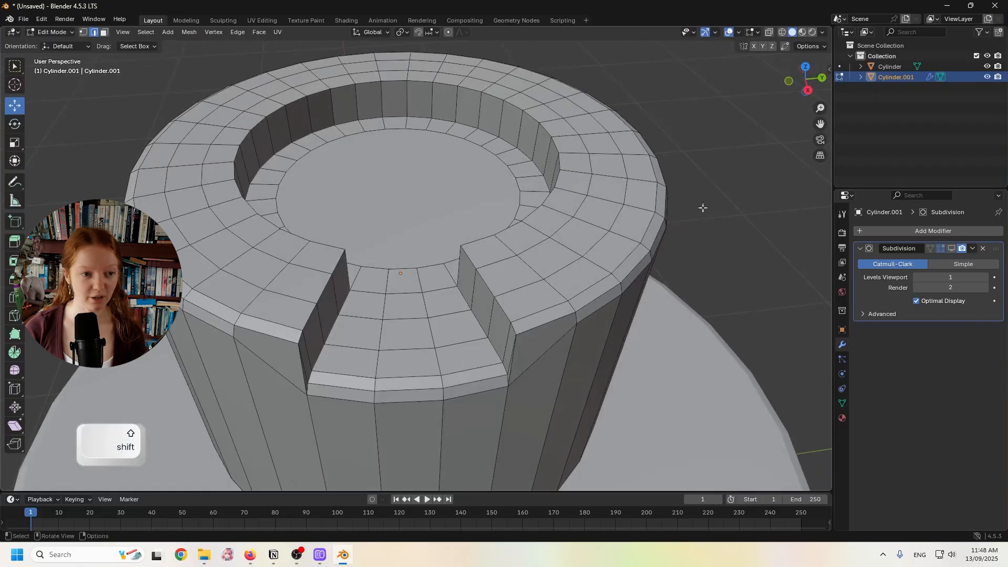
pyautogui.moveTo(737, 265); pyautogui.dragTo(750, 258, button='middle')
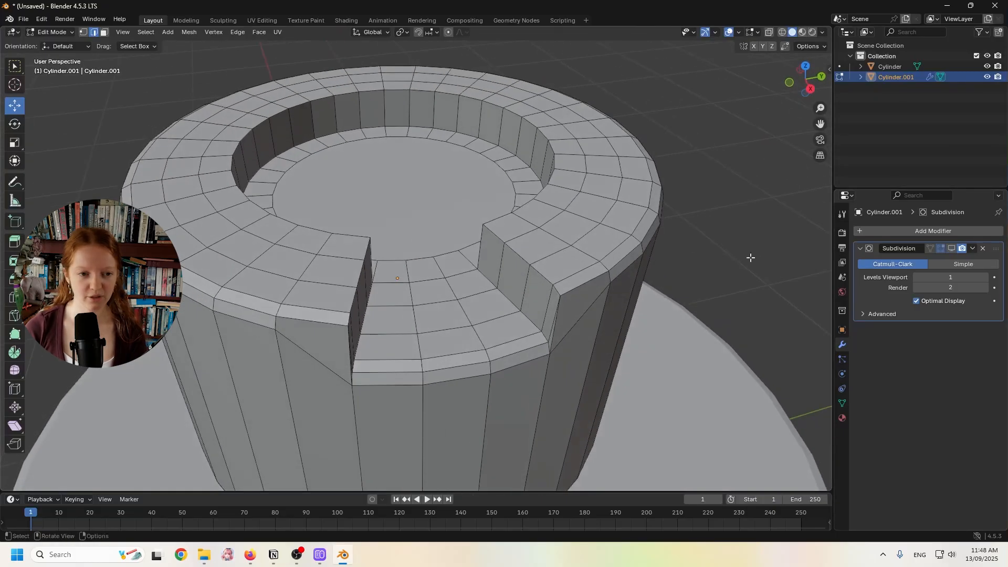
# - Show the subdivision in the viewport and inset the basin's floor face twice, about 0.1 m and then 0.185 m thick
pyautogui.click(952, 248)
pyautogui.moveTo(491, 247); pyautogui.dragTo(443, 254, button='middle')
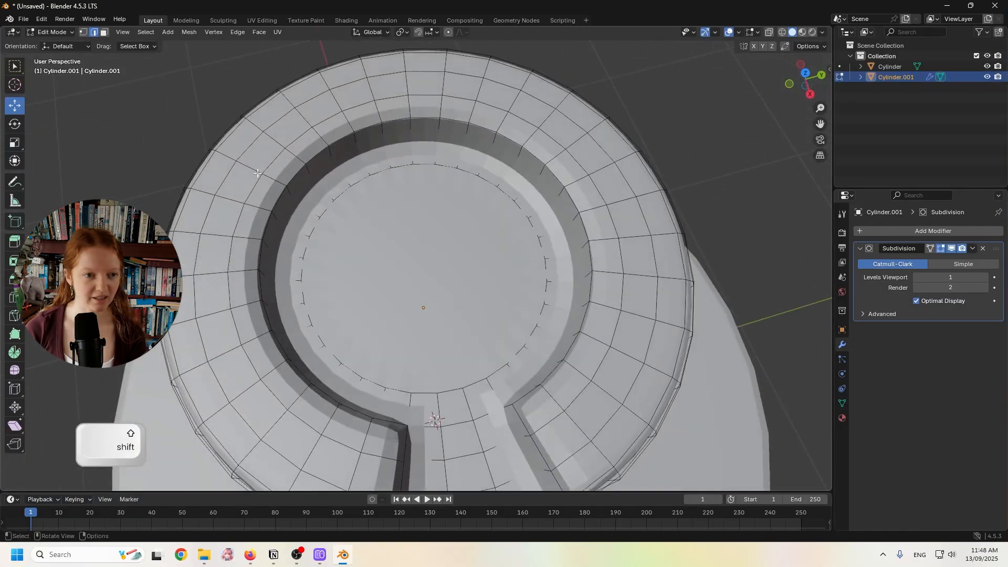
pyautogui.keyDown('shift'); pyautogui.click(445, 235); pyautogui.keyUp('shift')
pyautogui.moveTo(444, 235); pyautogui.dragTo(484, 239, button='middle')
pyautogui.press('i')
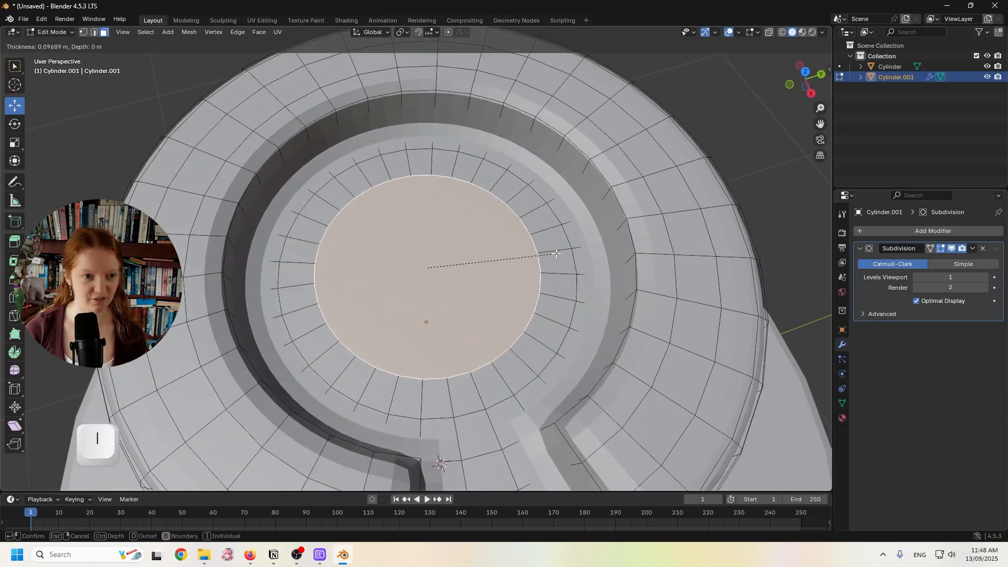
pyautogui.click(554, 253)
pyautogui.press('i')
pyautogui.click(489, 261)
pyautogui.scroll(-2, 488, 261)
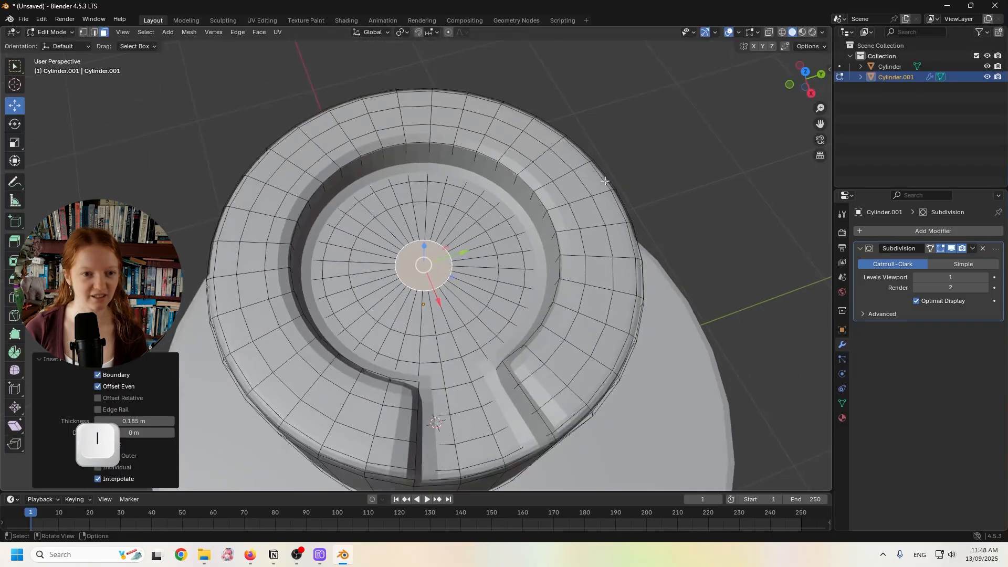
pyautogui.hotkey('alt', 'a')
# - Select the top edges along both sides of the channel and bevel them with 2 segments, about 0.013 m wide
pyautogui.moveTo(495, 232); pyautogui.dragTo(462, 192, button='middle')
pyautogui.scroll(2, 462, 191)
pyautogui.keyDown('shift'); pyautogui.moveTo(384, 271); pyautogui.dragTo(409, 290, button='middle'); pyautogui.keyUp('shift')
pyautogui.scroll(2, 401, 245)
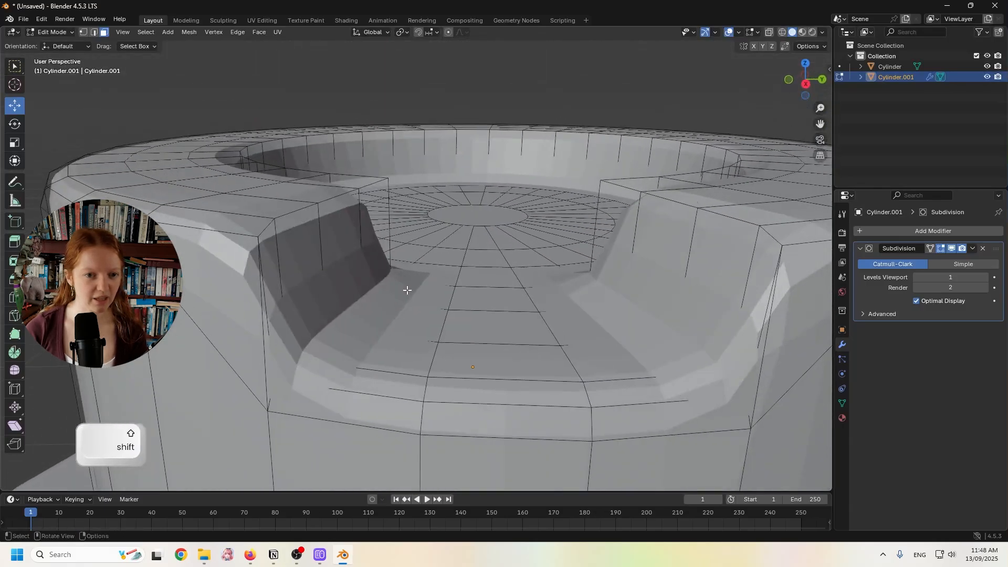
pyautogui.moveTo(347, 274); pyautogui.dragTo(192, 241, button='middle')
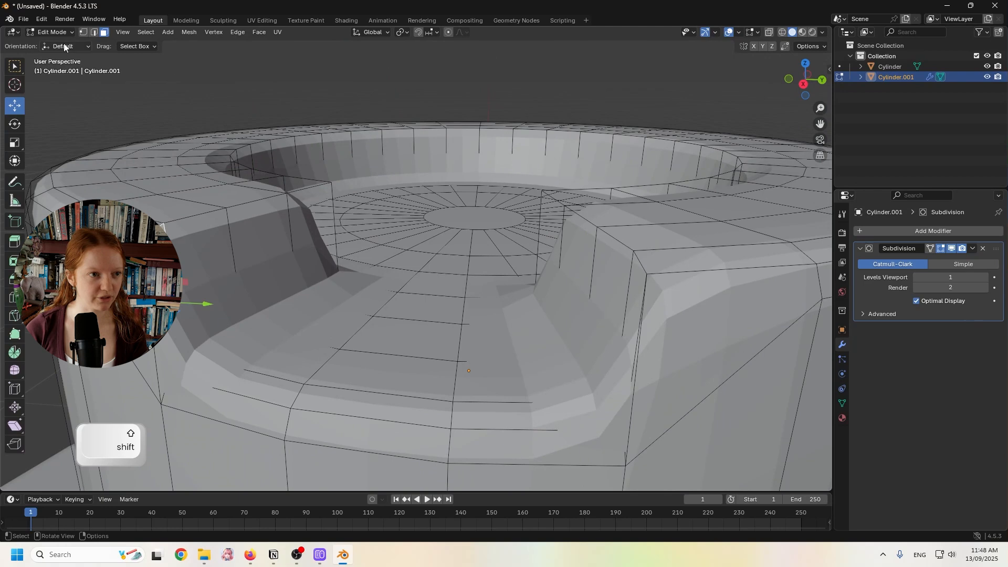
pyautogui.moveTo(180, 218); pyautogui.dragTo(263, 227, button='middle')
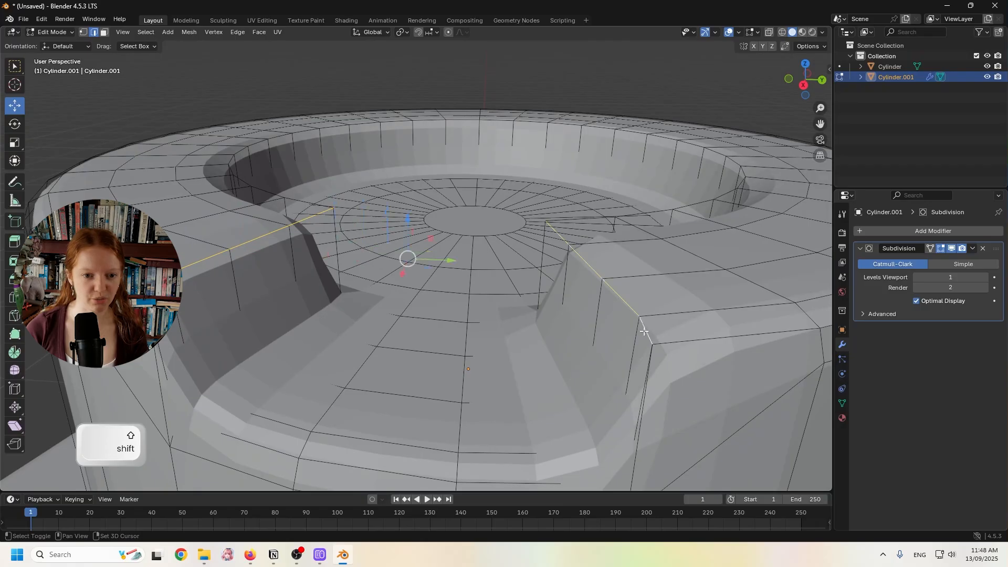
pyautogui.scroll(-2, 645, 332)
pyautogui.hotkey('ctrl', 'b')
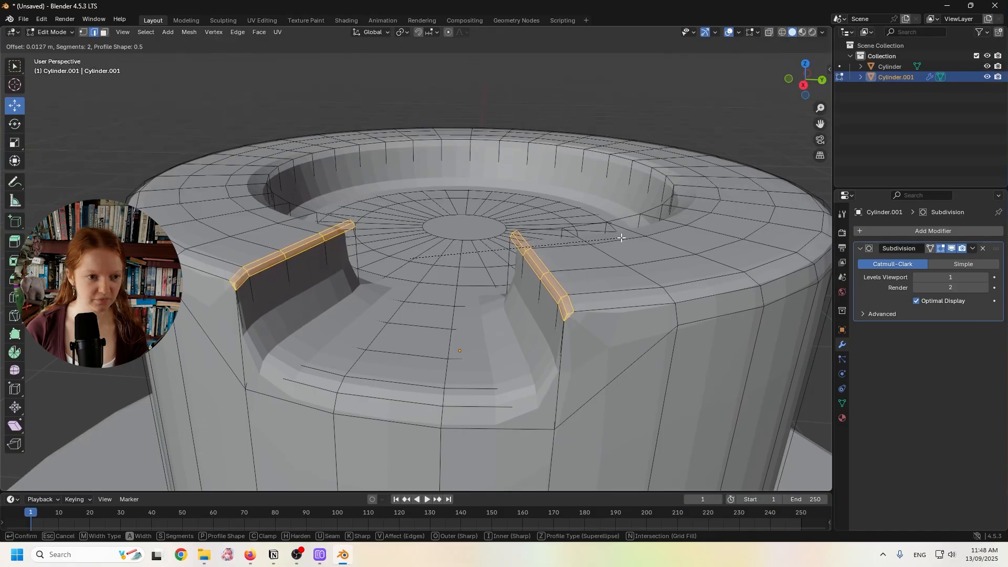
pyautogui.click(622, 238)
# - Return to Object Mode and set the top tier's viewport subdivision level to 2
pyautogui.click(52, 32)
pyautogui.click(58, 44)
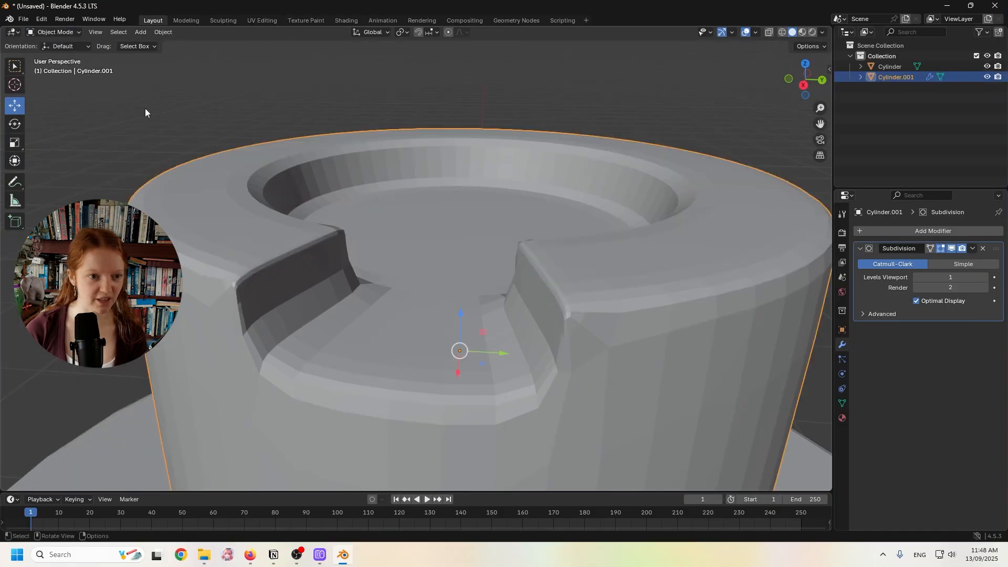
pyautogui.click(145, 108)
pyautogui.moveTo(125, 159); pyautogui.dragTo(194, 175, button='middle')
pyautogui.moveTo(197, 172); pyautogui.dragTo(481, 212, button='middle')
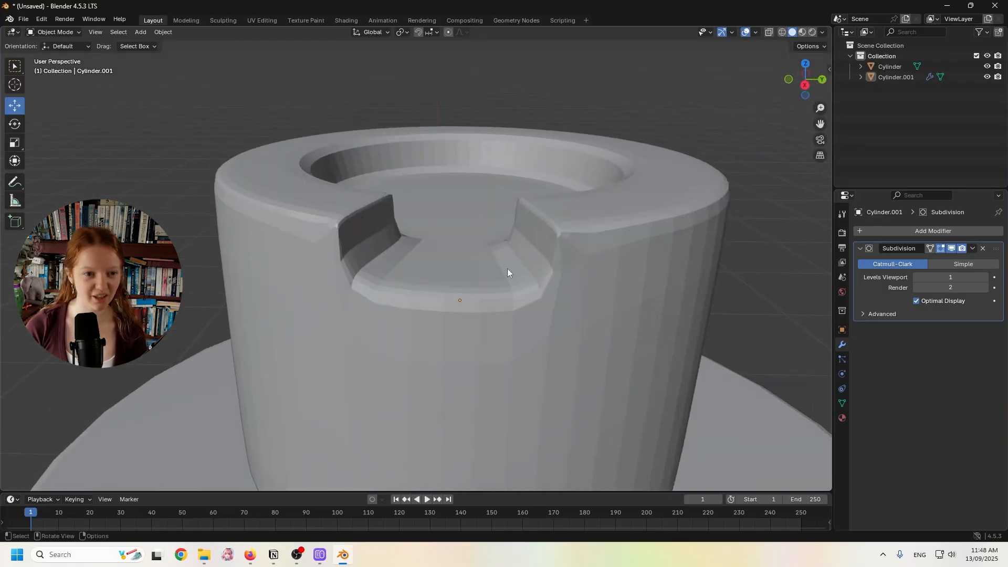
pyautogui.moveTo(434, 270); pyautogui.dragTo(328, 234, button='middle')
pyautogui.click(335, 223)
pyautogui.rightClick(238, 165)
pyautogui.click(238, 165)
pyautogui.moveTo(263, 192); pyautogui.dragTo(393, 226, button='middle')
pyautogui.click(985, 276)
pyautogui.moveTo(574, 274); pyautogui.dragTo(589, 264, button='middle')
pyautogui.moveTo(453, 270); pyautogui.dragTo(521, 333, button='middle')
# - Add a Subdivision modifier to the bottom tier and set its viewport level to 2
pyautogui.click(582, 329)
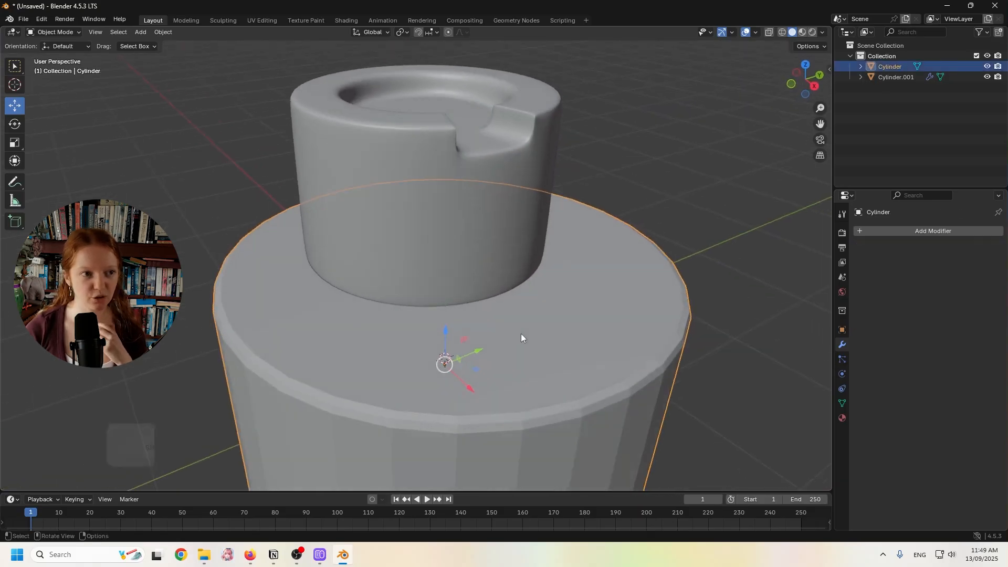
pyautogui.moveTo(587, 366); pyautogui.dragTo(601, 367, button='middle')
pyautogui.scroll(-1, 597, 370)
pyautogui.keyDown('shift'); pyautogui.moveTo(601, 330); pyautogui.dragTo(609, 307, button='middle'); pyautogui.keyUp('shift')
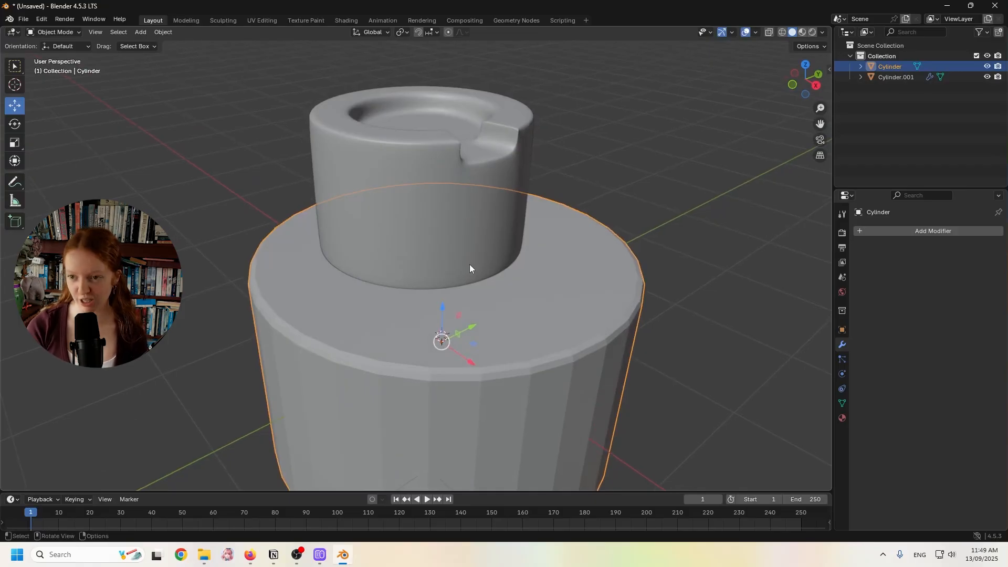
pyautogui.moveTo(467, 269); pyautogui.dragTo(520, 233, button='middle')
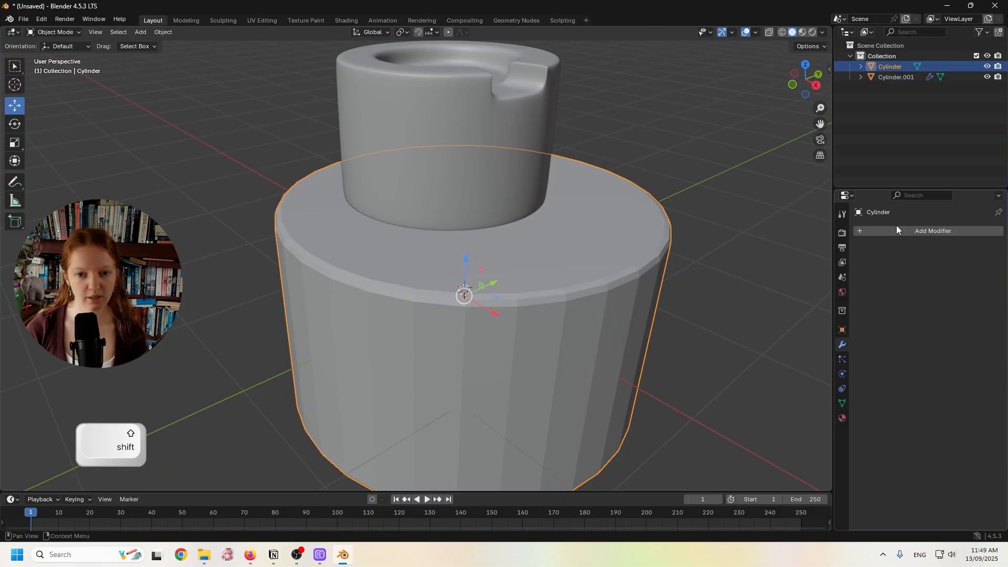
pyautogui.click(896, 231)
pyautogui.click(897, 232)
pyautogui.click(822, 255)
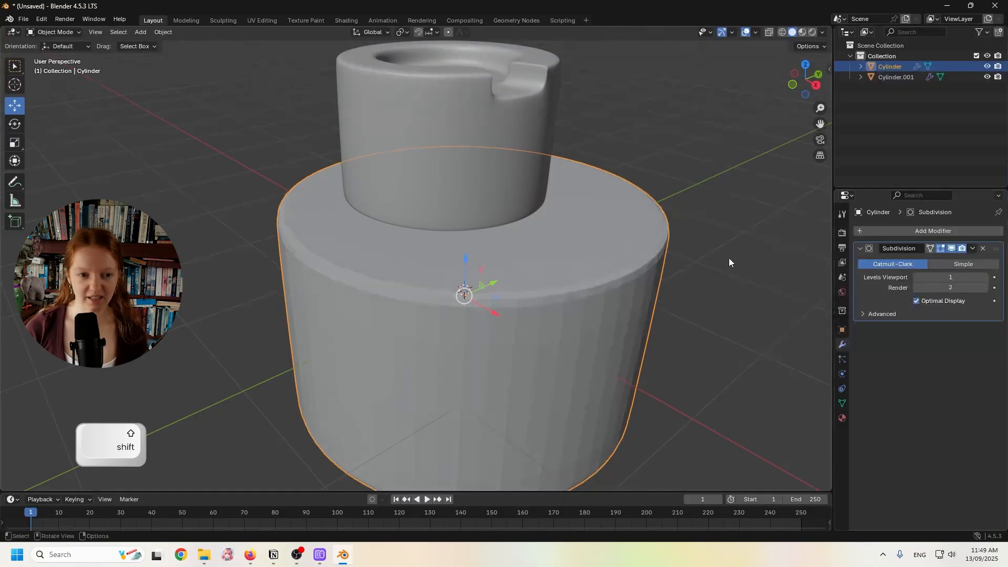
pyautogui.moveTo(723, 269); pyautogui.dragTo(631, 274, button='middle')
pyautogui.click(986, 277)
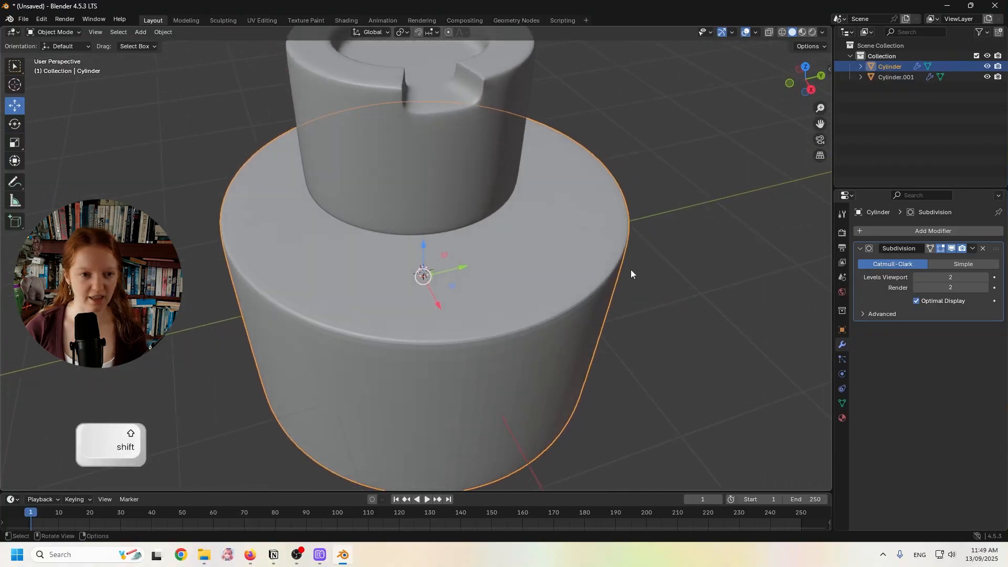
# - In Edit Mode, inset the bottom tier's top face eight times, forming concentric rings about 0.1 to 0.14 m wide
pyautogui.click(62, 33)
pyautogui.click(53, 54)
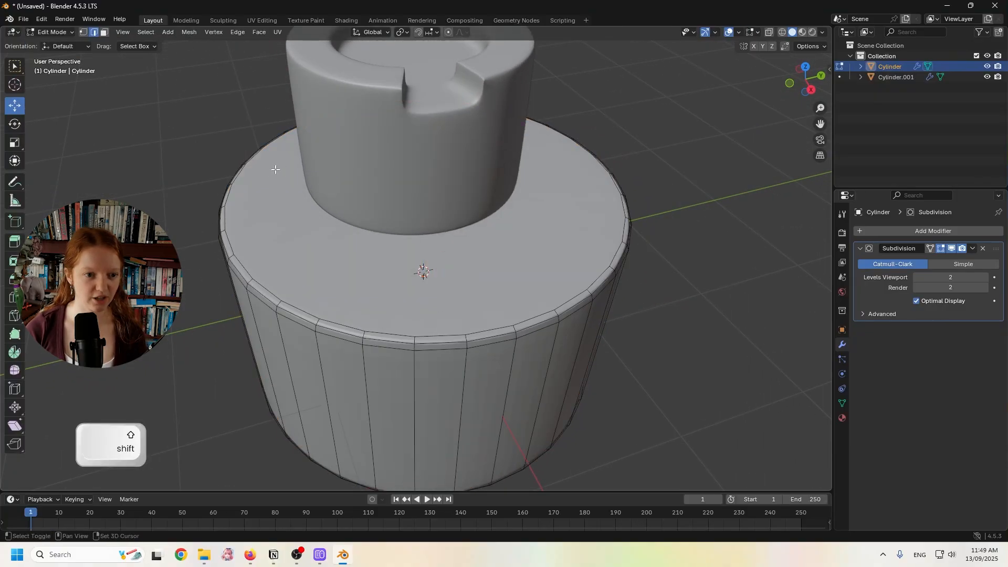
pyautogui.keyDown('shift'); pyautogui.moveTo(294, 191); pyautogui.dragTo(298, 204, button='middle'); pyautogui.keyUp('shift')
pyautogui.click(104, 33)
pyautogui.click(295, 216)
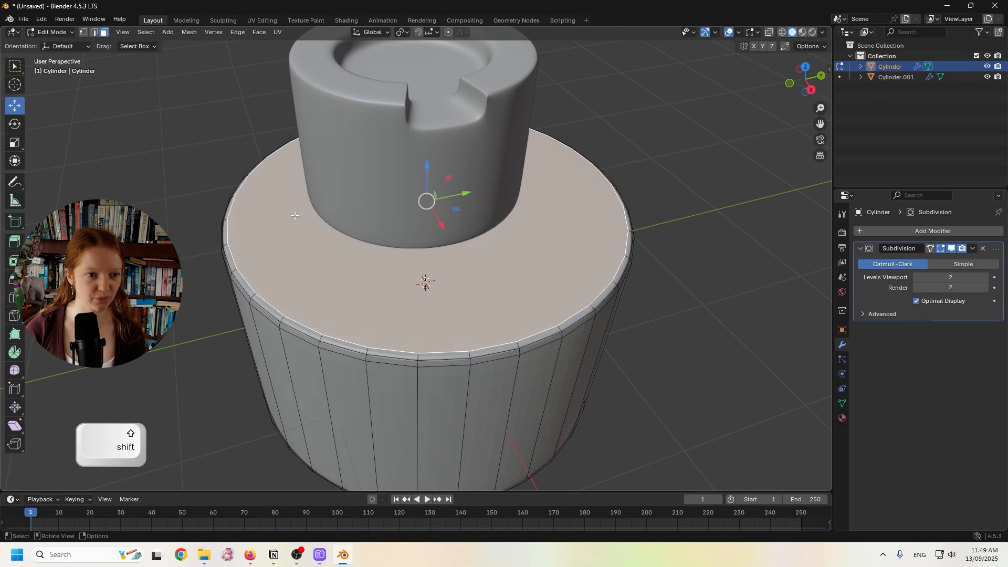
pyautogui.moveTo(295, 216); pyautogui.dragTo(284, 223, button='middle')
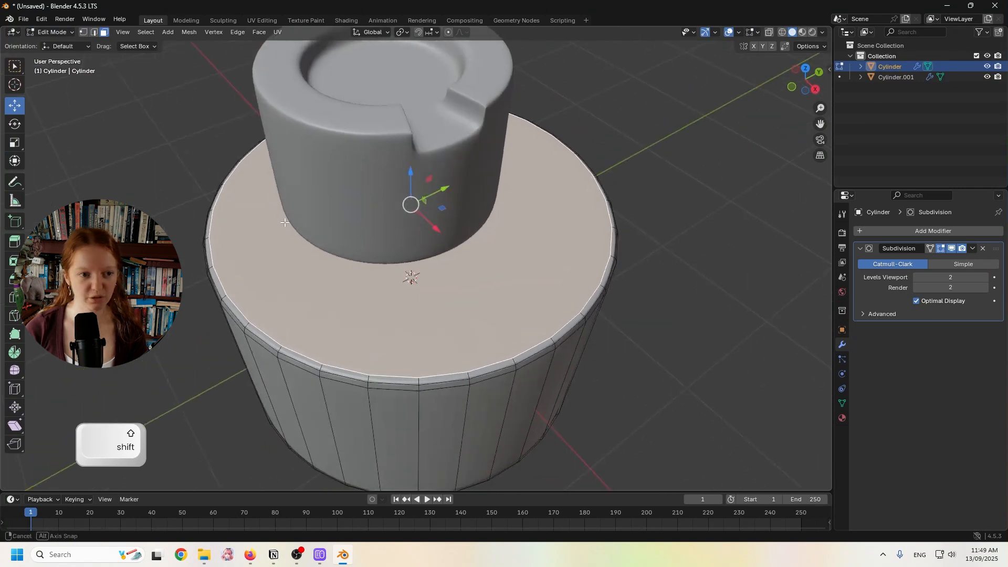
pyautogui.press('i')
pyautogui.click(669, 252)
pyautogui.press('i')
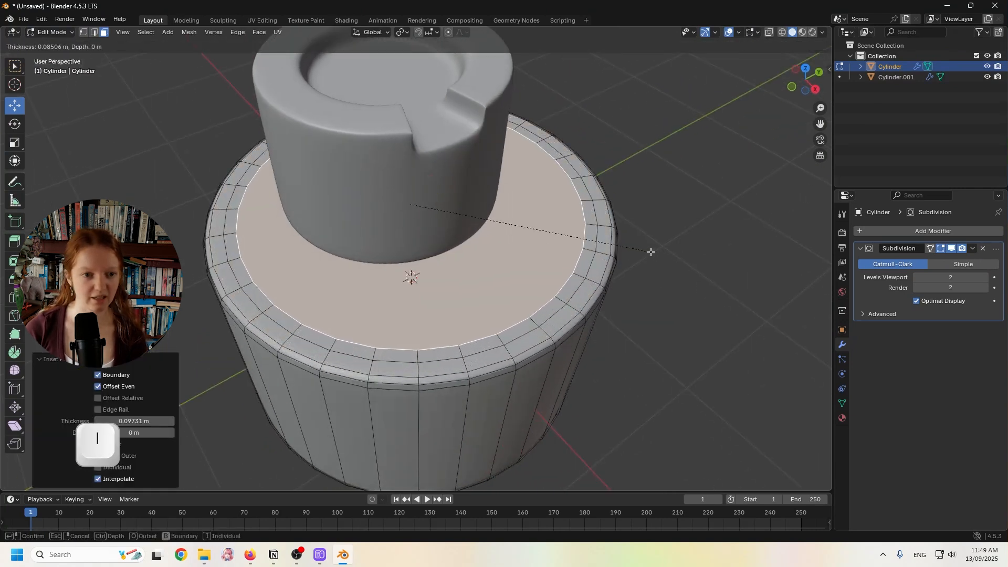
pyautogui.click(646, 252)
pyautogui.press('i')
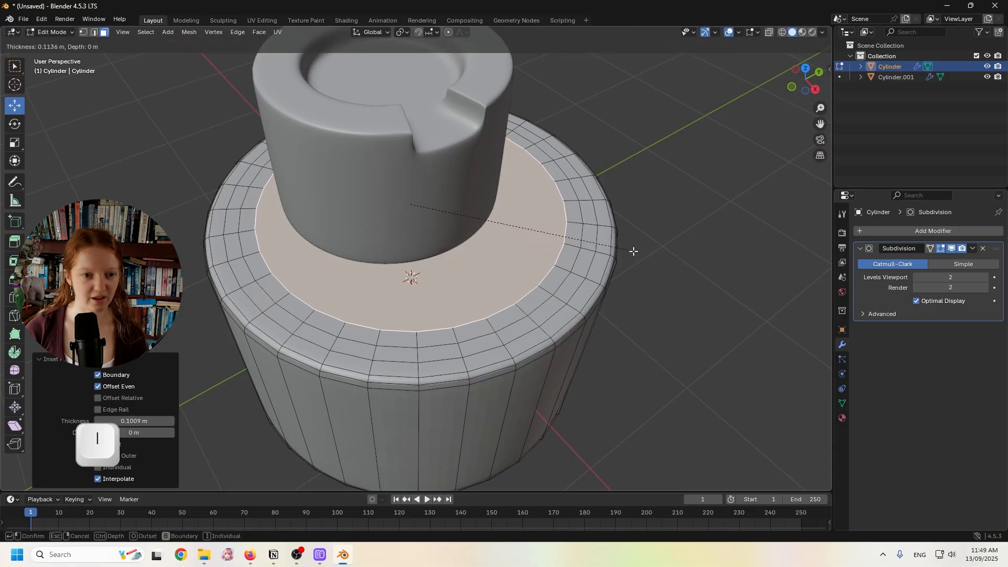
pyautogui.click(631, 251)
pyautogui.press('i')
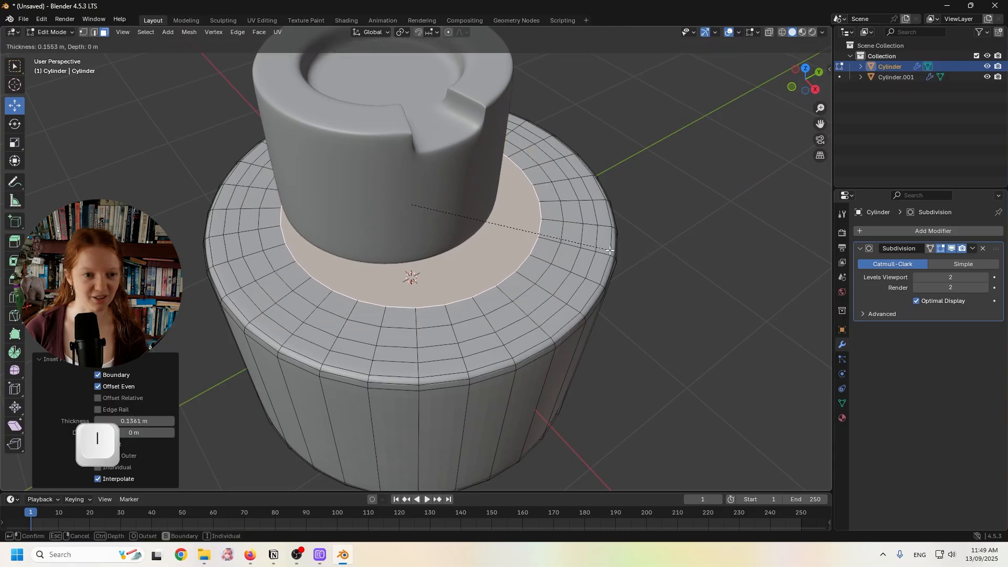
pyautogui.click(603, 251)
pyautogui.press('i')
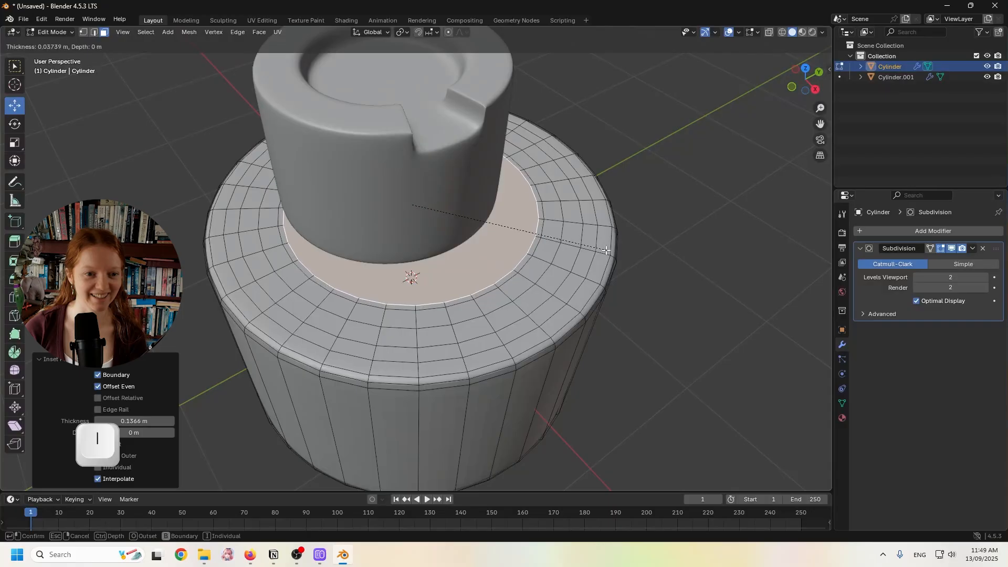
pyautogui.click(595, 251)
pyautogui.press('i')
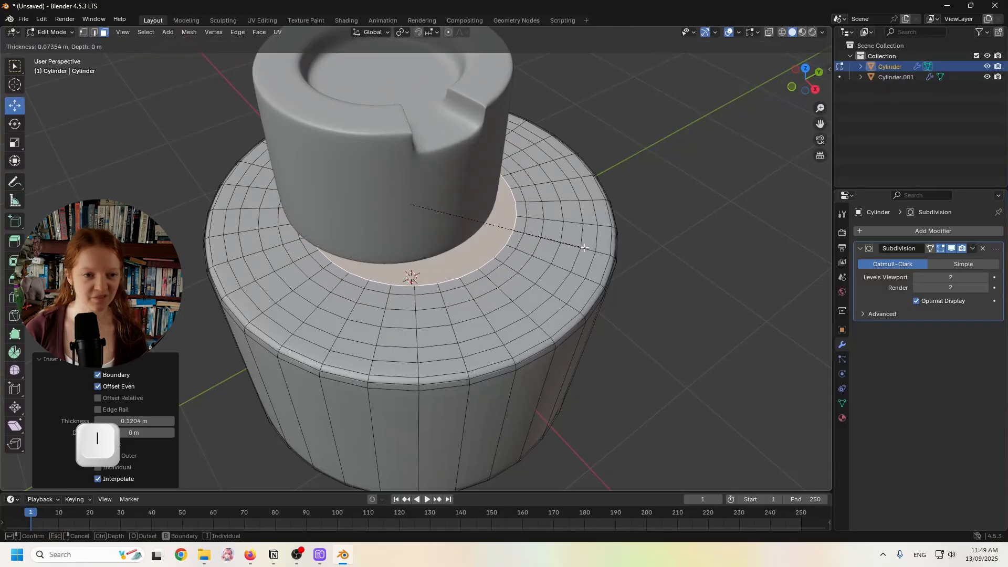
pyautogui.click(580, 247)
pyautogui.press('i')
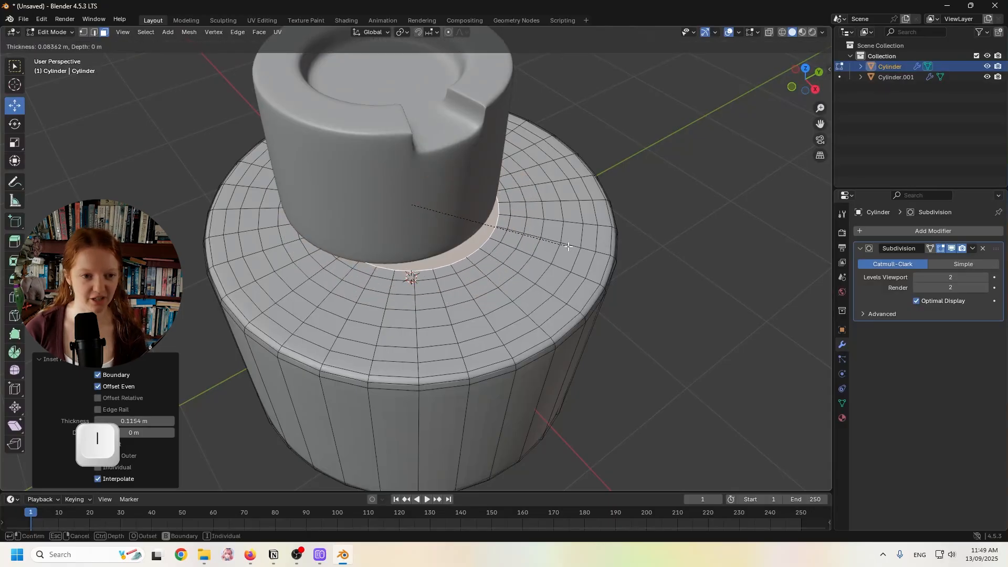
pyautogui.click(566, 246)
pyautogui.press('i')
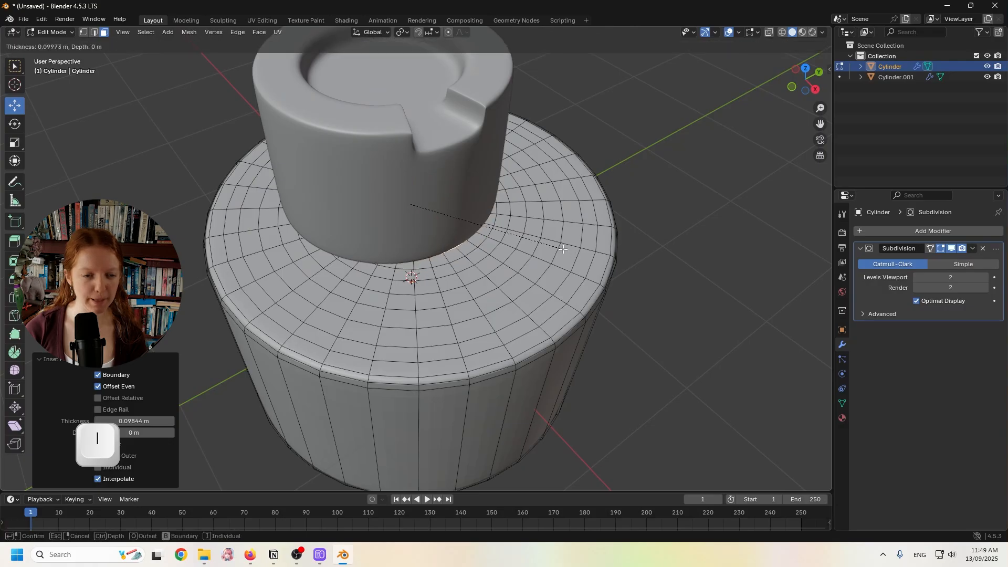
pyautogui.click(562, 250)
pyautogui.click(691, 214)
pyautogui.scroll(-1, 691, 214)
pyautogui.moveTo(690, 215); pyautogui.dragTo(638, 213, button='middle')
# - Return to Object Mode and, working from the top view, move the top tier about -0.055 m along X
pyautogui.click(45, 34)
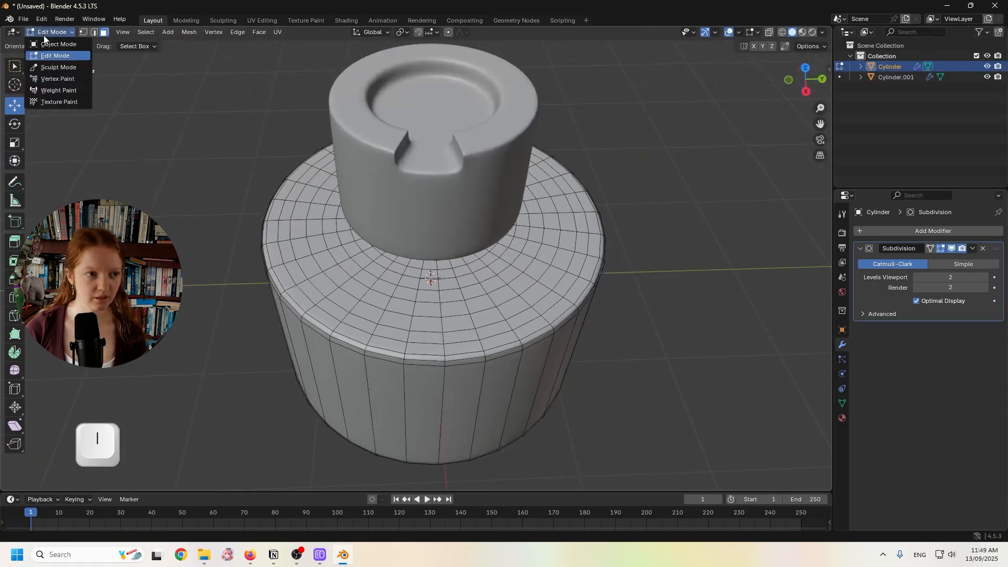
pyautogui.click(59, 44)
pyautogui.moveTo(276, 129); pyautogui.dragTo(224, 166, button='middle')
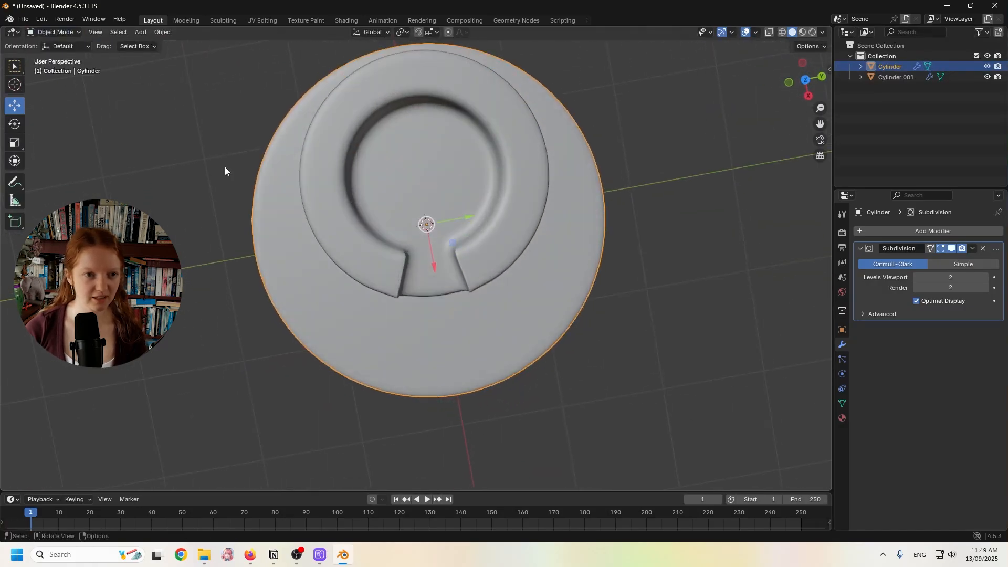
pyautogui.click(804, 81)
pyautogui.keyDown('shift'); pyautogui.moveTo(556, 153); pyautogui.dragTo(658, 128, button='middle'); pyautogui.keyUp('shift')
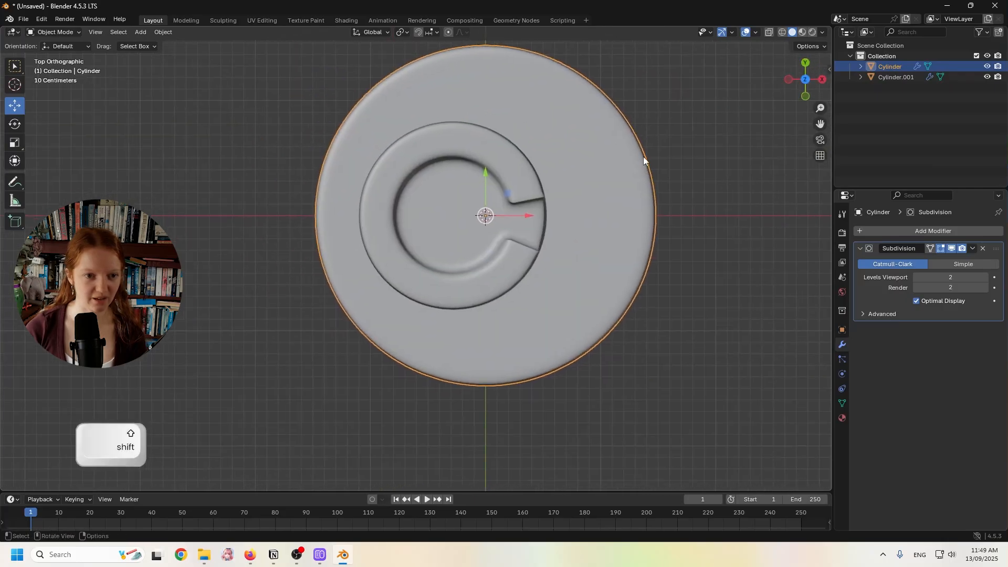
pyautogui.click(508, 162)
pyautogui.click(554, 144)
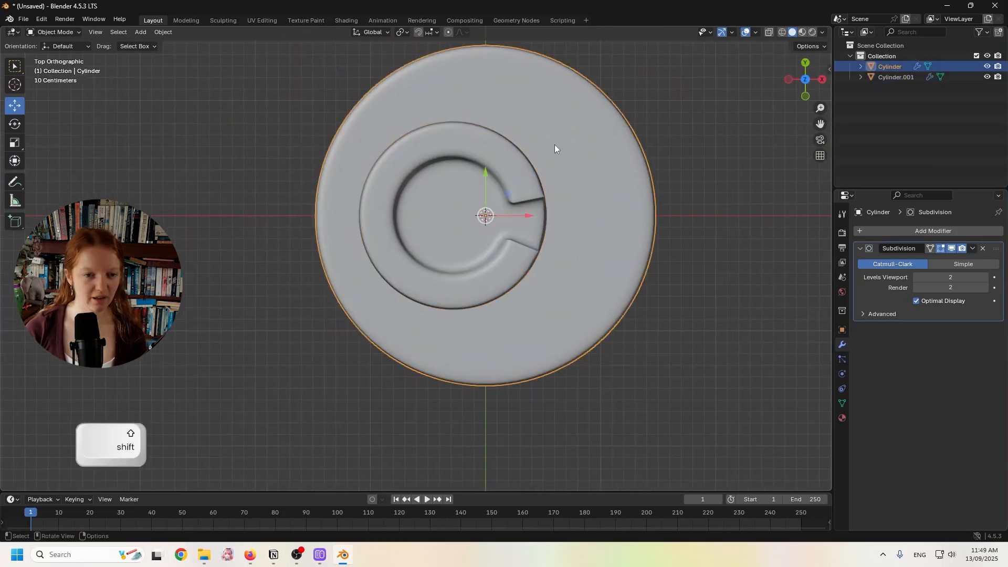
pyautogui.click(471, 174)
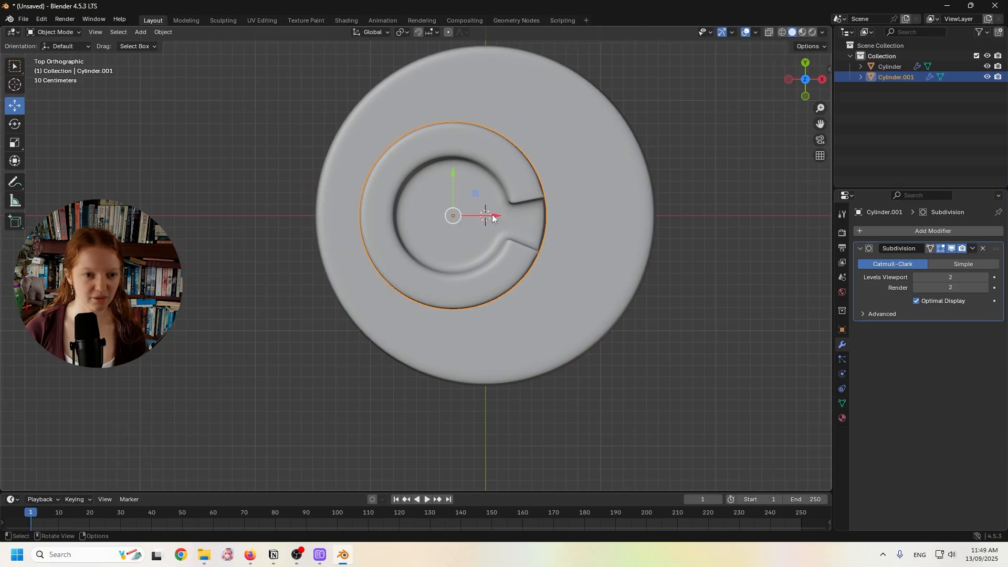
pyautogui.moveTo(493, 214); pyautogui.dragTo(486, 214)
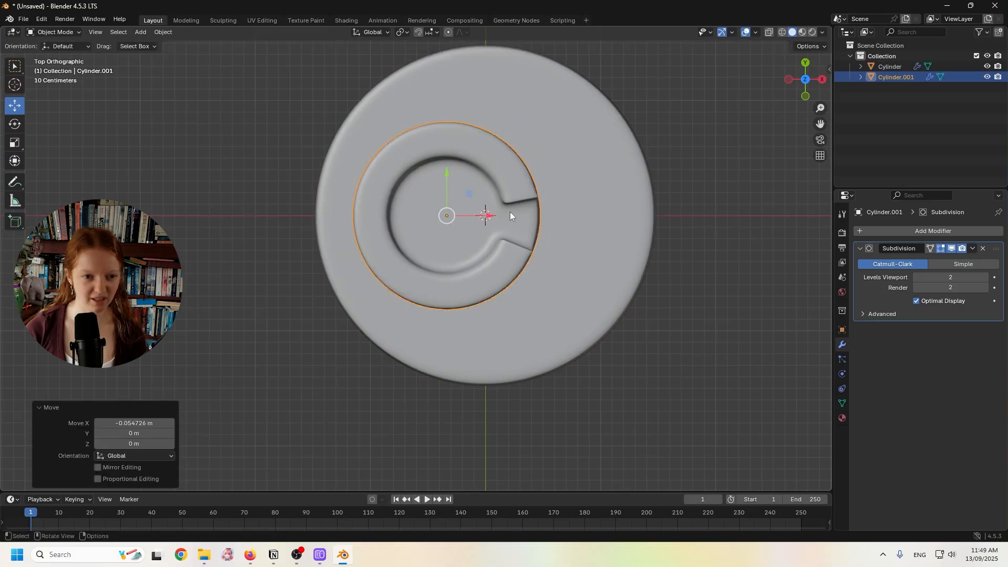
# - Rotate the top tier about 3.59° around the Z axis
pyautogui.click(12, 125)
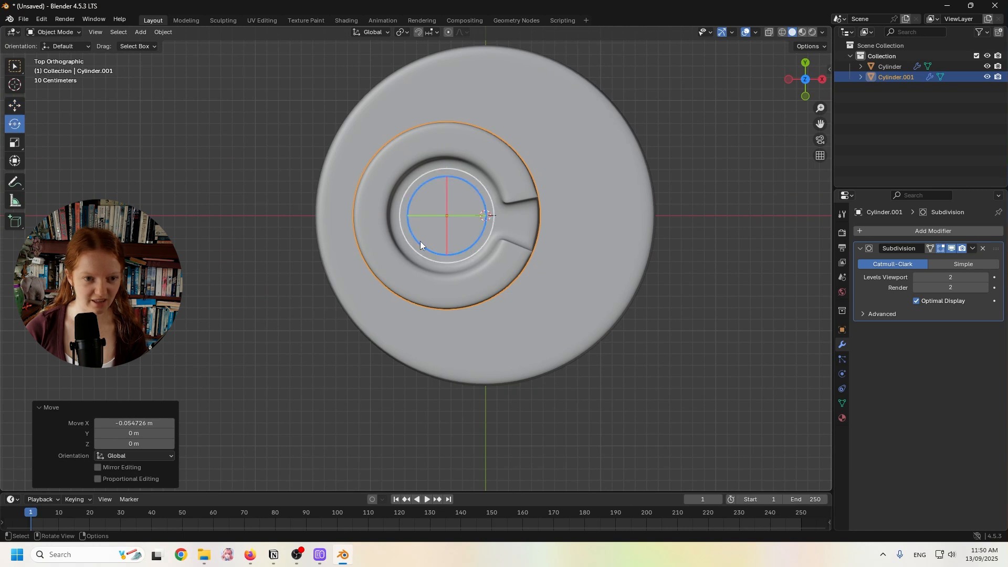
pyautogui.moveTo(422, 243); pyautogui.dragTo(423, 243)
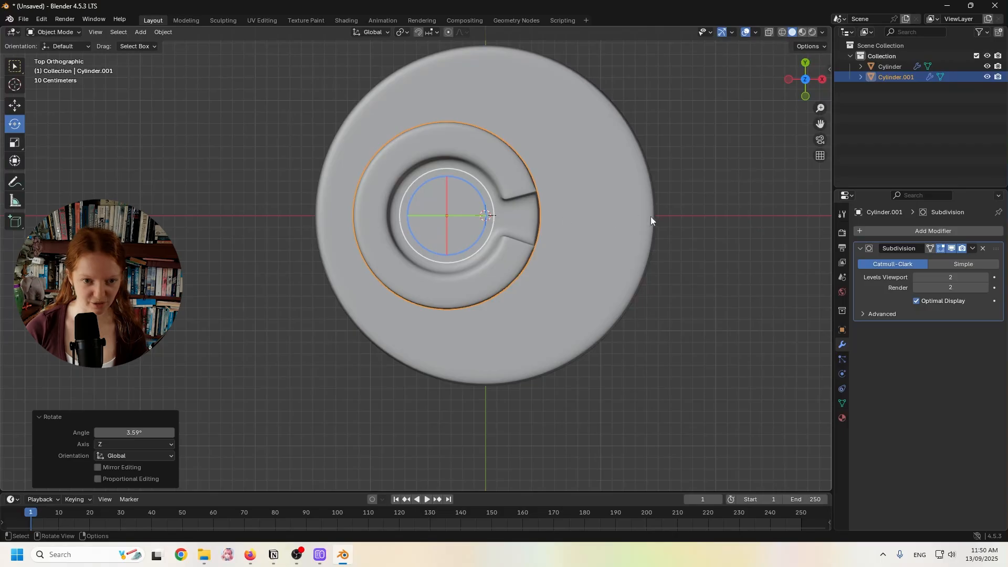
pyautogui.click(680, 237)
# - Select the bottom tier, enter Edit Mode and compare its face grid with the top tier's spout direction from above
pyautogui.moveTo(681, 237); pyautogui.dragTo(446, 231, button='middle')
pyautogui.click(446, 310)
pyautogui.moveTo(447, 312); pyautogui.dragTo(459, 256, button='middle')
pyautogui.scroll(1, 445, 245)
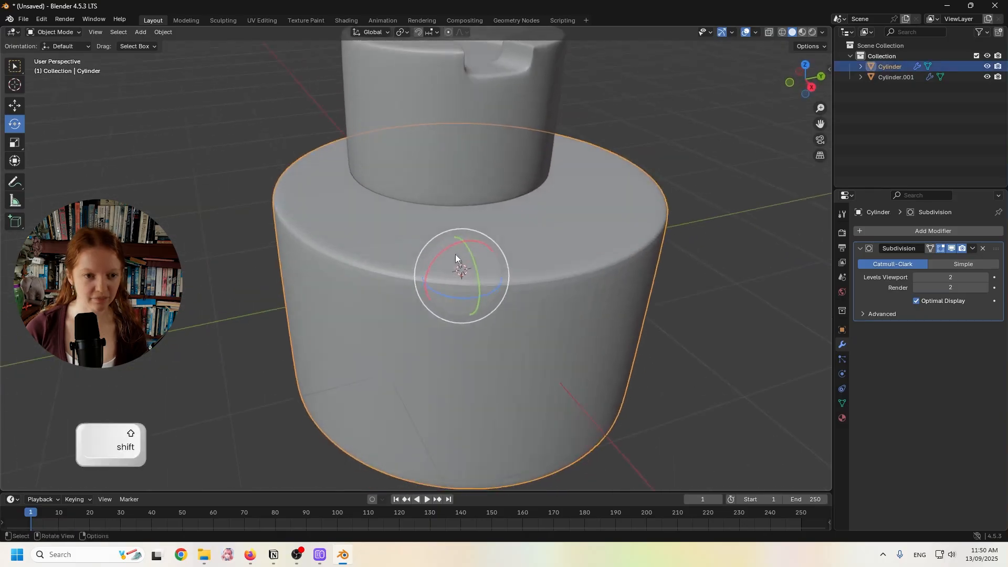
pyautogui.click(46, 36)
pyautogui.click(55, 57)
pyautogui.moveTo(315, 135); pyautogui.dragTo(416, 219, button='middle')
pyautogui.scroll(2, 462, 222)
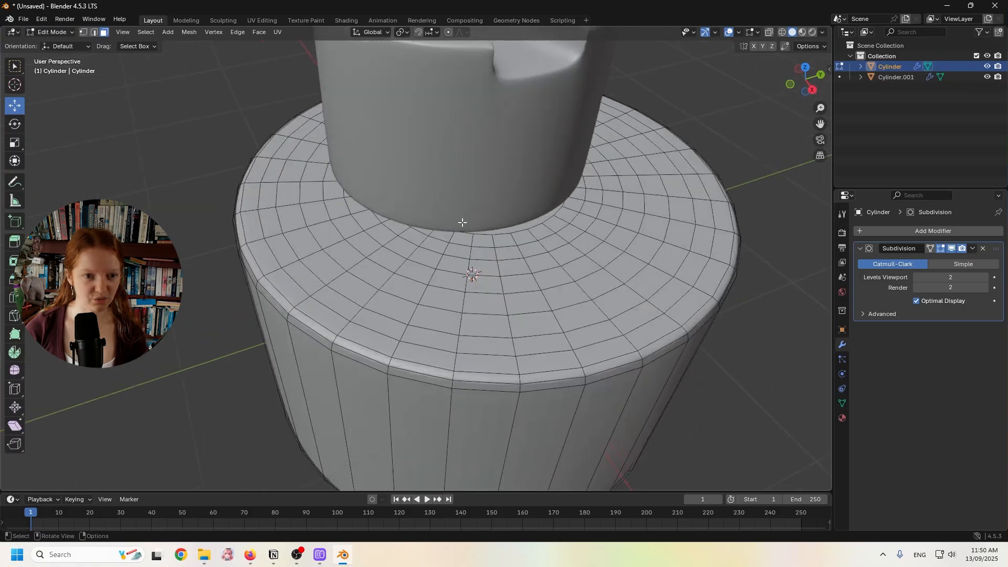
pyautogui.moveTo(494, 229); pyautogui.dragTo(462, 321, button='middle')
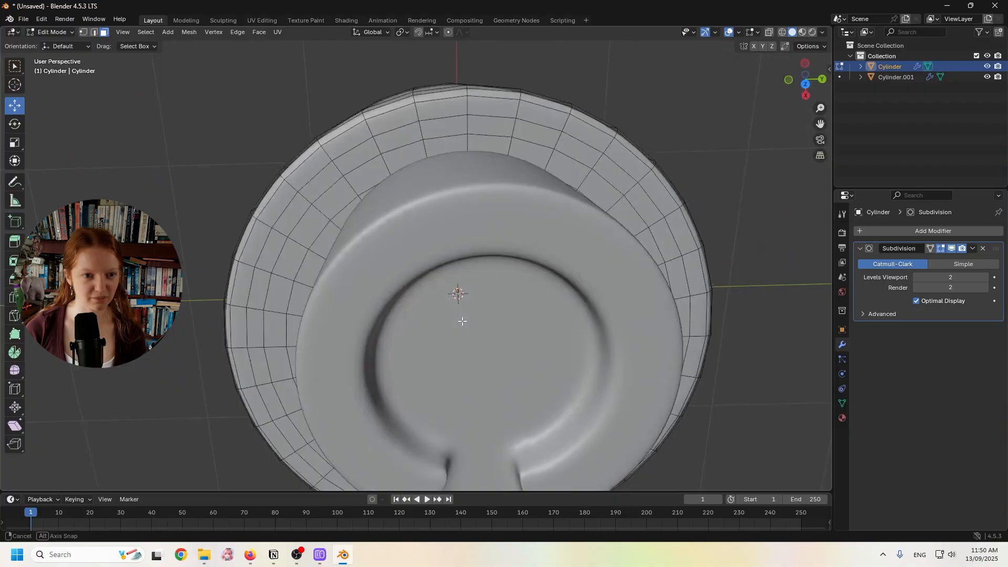
pyautogui.click(806, 85)
pyautogui.keyDown('shift'); pyautogui.moveTo(425, 114); pyautogui.dragTo(427, 136, button='middle'); pyautogui.keyUp('shift')
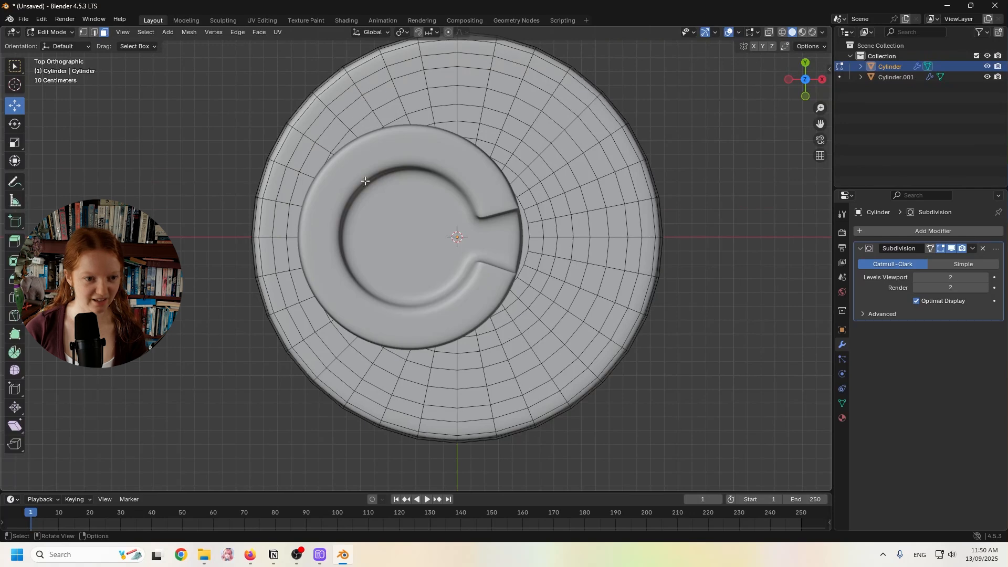
pyautogui.moveTo(350, 372); pyautogui.dragTo(3, 21, button='middle')
pyautogui.keyDown('alt'); pyautogui.click(515, 224); pyautogui.keyUp('alt')
pyautogui.press('i')
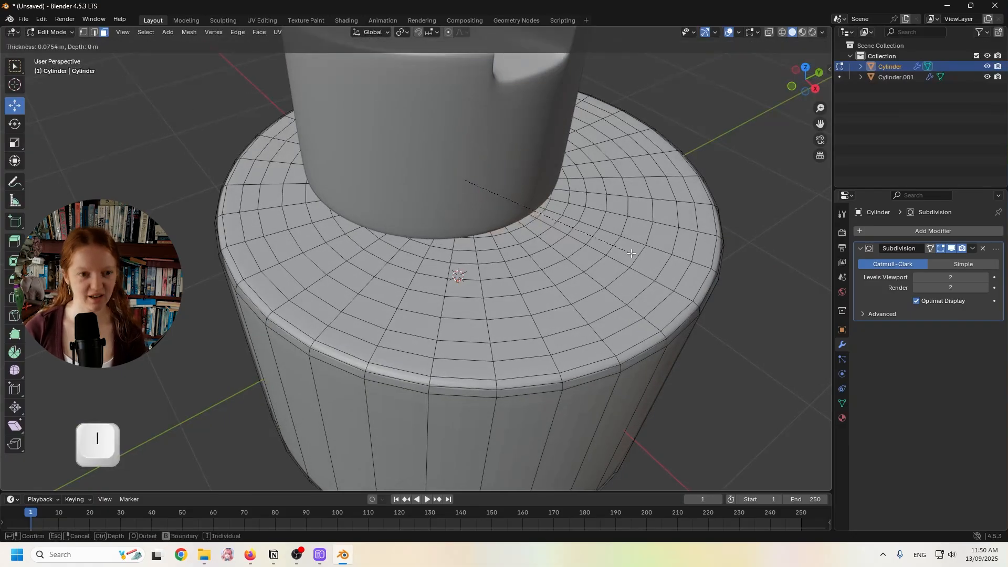
pyautogui.click(180, 127)
pyautogui.click(140, 107)
pyautogui.click(51, 31)
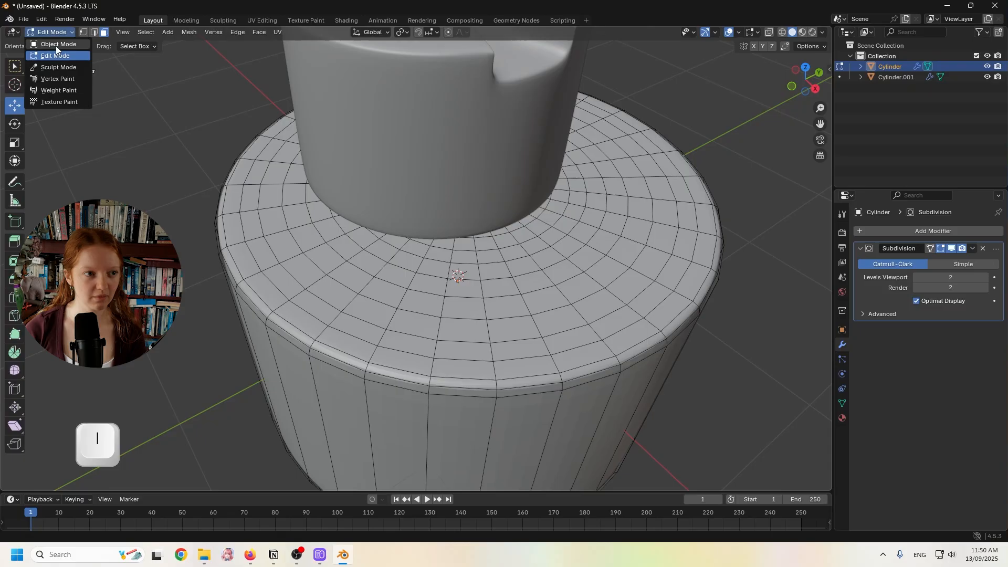
pyautogui.click(56, 43)
pyautogui.scroll(-4, 200, 200)
pyautogui.scroll(2, 319, 249)
pyautogui.moveTo(319, 249); pyautogui.dragTo(274, 217, button='middle')
pyautogui.click(275, 216)
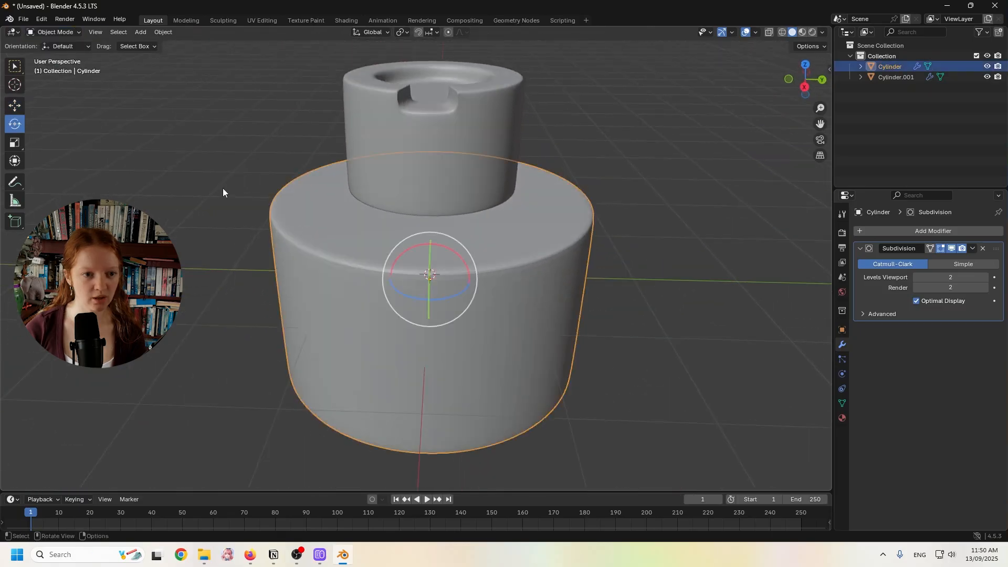
# - Check the spout against the bottom tier's face grid, and rotate the top tier slightly counterclockwise around Z in Object Mode
pyautogui.click(60, 35)
pyautogui.click(53, 55)
pyautogui.moveTo(192, 180); pyautogui.dragTo(315, 221, button='middle')
pyautogui.scroll(3, 360, 243)
pyautogui.moveTo(447, 259)
pyautogui.mouseDown(button='middle')
pyautogui.moveTo(436, 234)
pyautogui.moveTo(439, 270)
pyautogui.mouseUp(button='middle')
pyautogui.scroll(1, 437, 236)
pyautogui.moveTo(433, 151); pyautogui.dragTo(439, 189, button='middle')
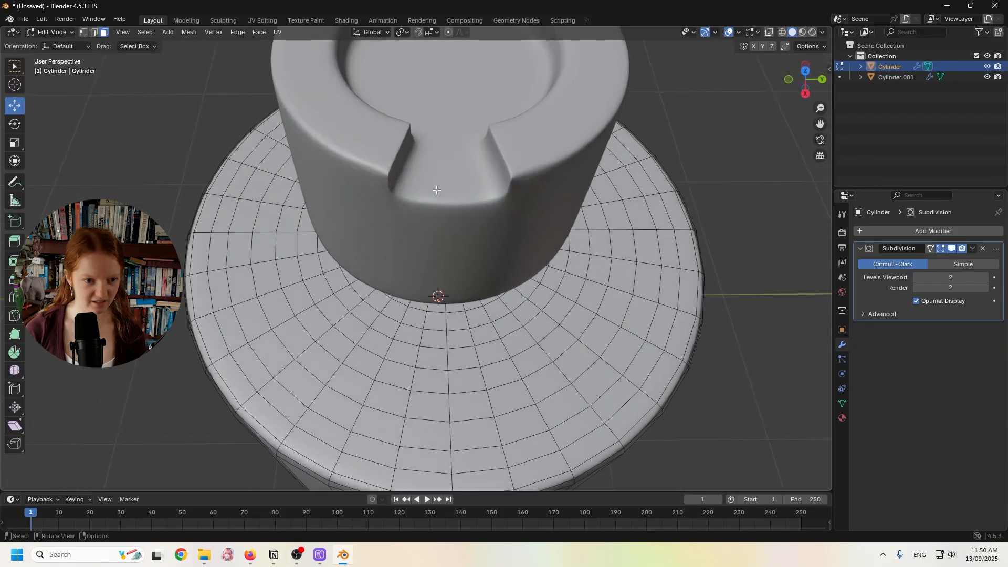
pyautogui.click(806, 73)
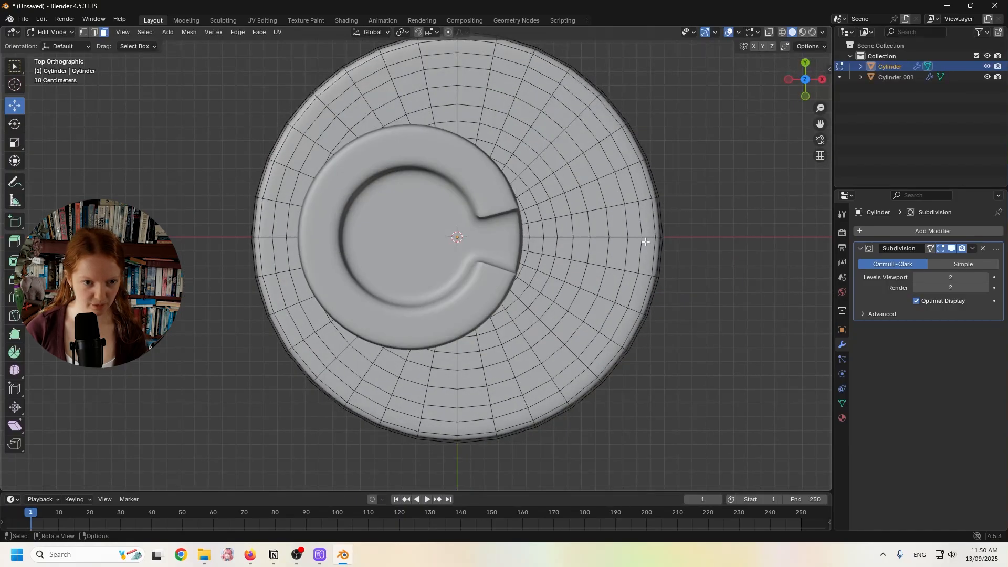
pyautogui.click(52, 32)
pyautogui.click(52, 45)
pyautogui.click(383, 198)
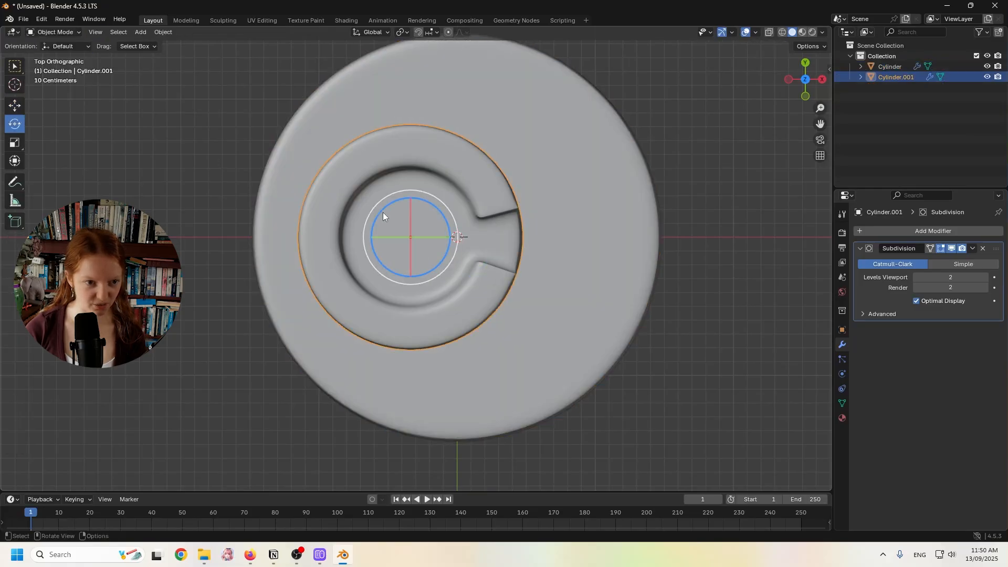
pyautogui.moveTo(381, 212); pyautogui.dragTo(380, 214)
# - In Edit Mode on the bottom tier, select the arc of top faces nearest the top tier's base, centred beneath the spout
pyautogui.click(596, 210)
pyautogui.click(59, 32)
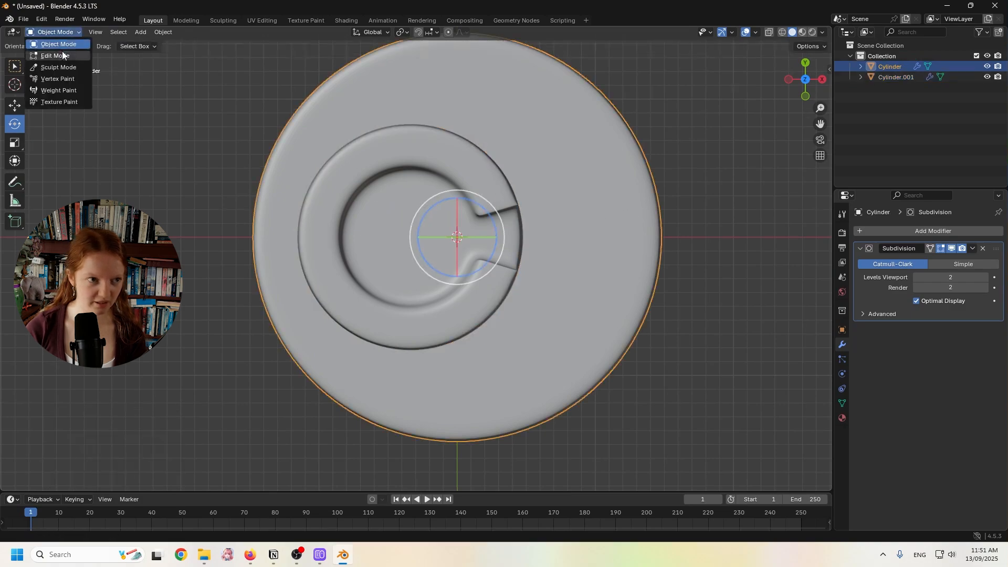
pyautogui.click(62, 55)
pyautogui.moveTo(545, 240); pyautogui.dragTo(459, 260, button='middle')
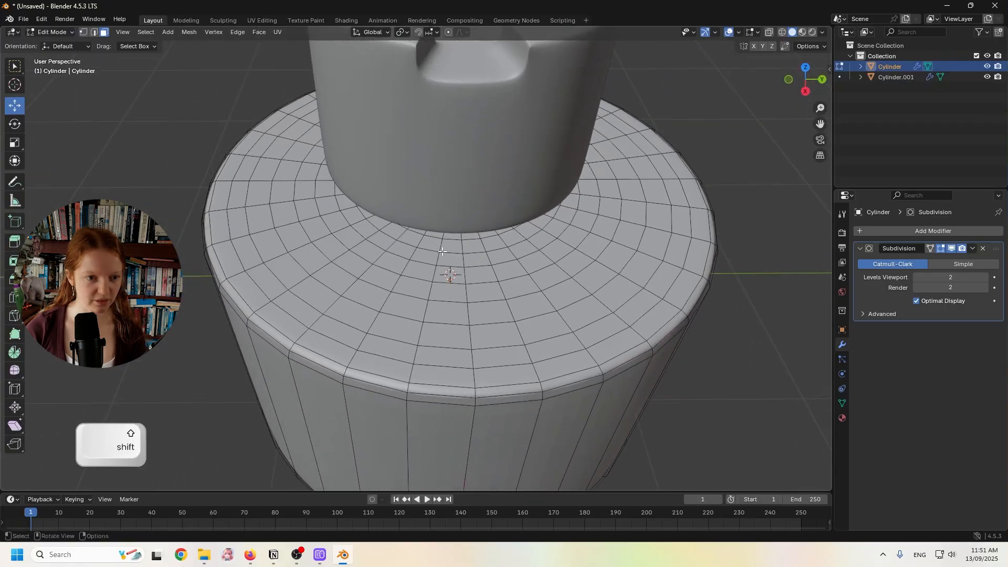
pyautogui.scroll(1, 458, 261)
pyautogui.click(458, 247)
pyautogui.click(443, 240)
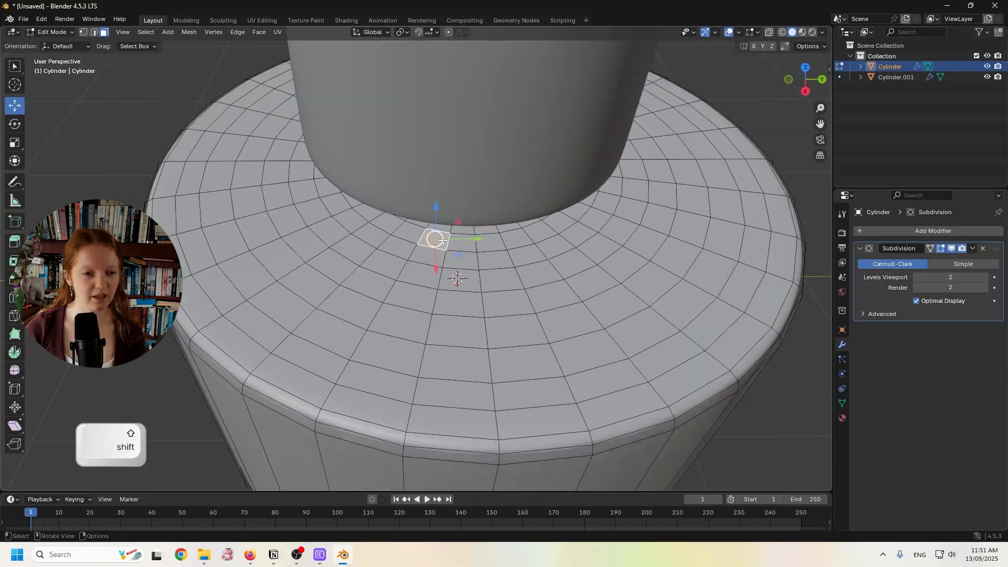
pyautogui.keyDown('shift'); pyautogui.click(409, 231); pyautogui.keyUp('shift')
pyautogui.keyDown('shift'); pyautogui.click(462, 237); pyautogui.keyUp('shift')
pyautogui.keyDown('shift'); pyautogui.click(499, 239); pyautogui.keyUp('shift')
pyautogui.keyDown('shift'); pyautogui.click(538, 233); pyautogui.keyUp('shift')
pyautogui.scroll(-1, 524, 248)
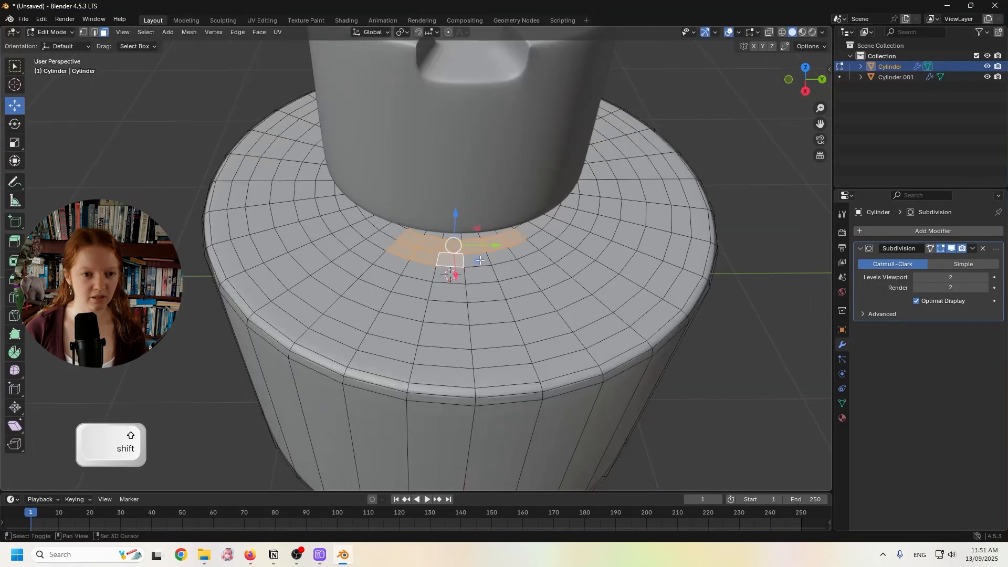
# - Extend the face selection outward beneath the spout with the neighbouring inner rows of the bottom tier's top
pyautogui.keyDown('shift'); pyautogui.click(525, 251); pyautogui.keyUp('shift')
pyautogui.keyDown('shift'); pyautogui.click(536, 262); pyautogui.keyUp('shift')
pyautogui.keyDown('shift'); pyautogui.click(548, 275); pyautogui.keyUp('shift')
pyautogui.keyDown('shift'); pyautogui.click(509, 270); pyautogui.keyUp('shift')
pyautogui.keyDown('shift'); pyautogui.click(520, 286); pyautogui.keyUp('shift')
pyautogui.keyDown('shift'); pyautogui.click(486, 292); pyautogui.keyUp('shift')
pyautogui.keyDown('shift'); pyautogui.click(478, 275); pyautogui.keyUp('shift')
pyautogui.keyDown('shift'); pyautogui.click(452, 275); pyautogui.keyUp('shift')
pyautogui.keyDown('shift'); pyautogui.click(447, 292); pyautogui.keyUp('shift')
pyautogui.keyDown('shift'); pyautogui.click(415, 288); pyautogui.keyUp('shift')
pyautogui.keyDown('shift'); pyautogui.click(420, 271); pyautogui.keyUp('shift')
pyautogui.keyDown('shift'); pyautogui.click(391, 264); pyautogui.keyUp('shift')
pyautogui.keyDown('shift'); pyautogui.click(380, 278); pyautogui.keyUp('shift')
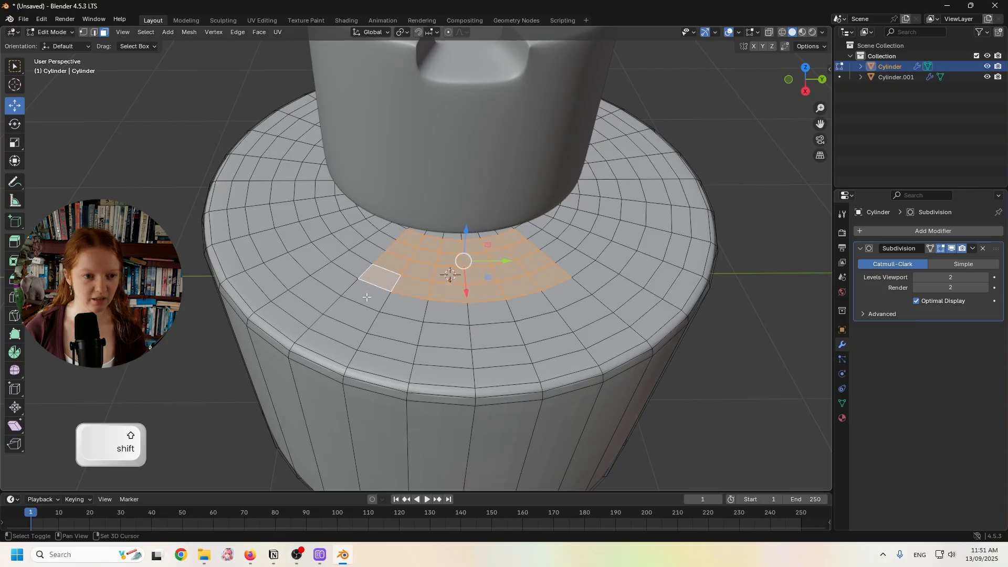
# - Add the next two rows of faces toward the bottom tier's rim to the fan-shaped selection
pyautogui.keyDown('shift'); pyautogui.click(367, 295); pyautogui.keyUp('shift')
pyautogui.keyDown('shift'); pyautogui.click(407, 307); pyautogui.keyUp('shift')
pyautogui.keyDown('shift'); pyautogui.click(446, 313); pyautogui.keyUp('shift')
pyautogui.keyDown('shift'); pyautogui.click(486, 310); pyautogui.keyUp('shift')
pyautogui.keyDown('shift'); pyautogui.click(525, 306); pyautogui.keyUp('shift')
pyautogui.keyDown('shift'); pyautogui.click(553, 300); pyautogui.keyUp('shift')
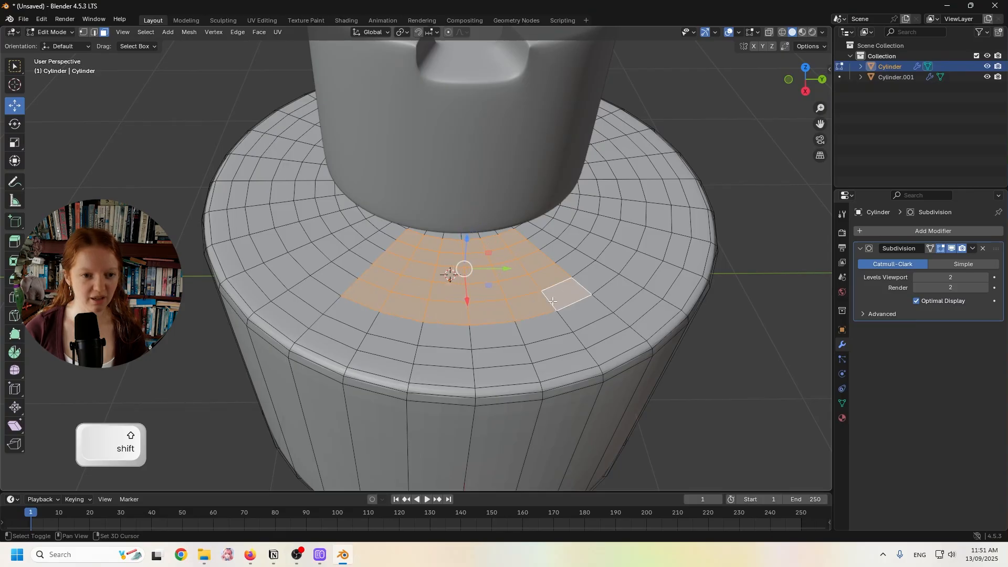
pyautogui.keyDown('shift'); pyautogui.click(580, 315); pyautogui.keyUp('shift')
pyautogui.keyDown('shift'); pyautogui.click(544, 328); pyautogui.keyUp('shift')
pyautogui.keyDown('shift'); pyautogui.click(496, 335); pyautogui.keyUp('shift')
pyautogui.keyDown('shift'); pyautogui.click(445, 336); pyautogui.keyUp('shift')
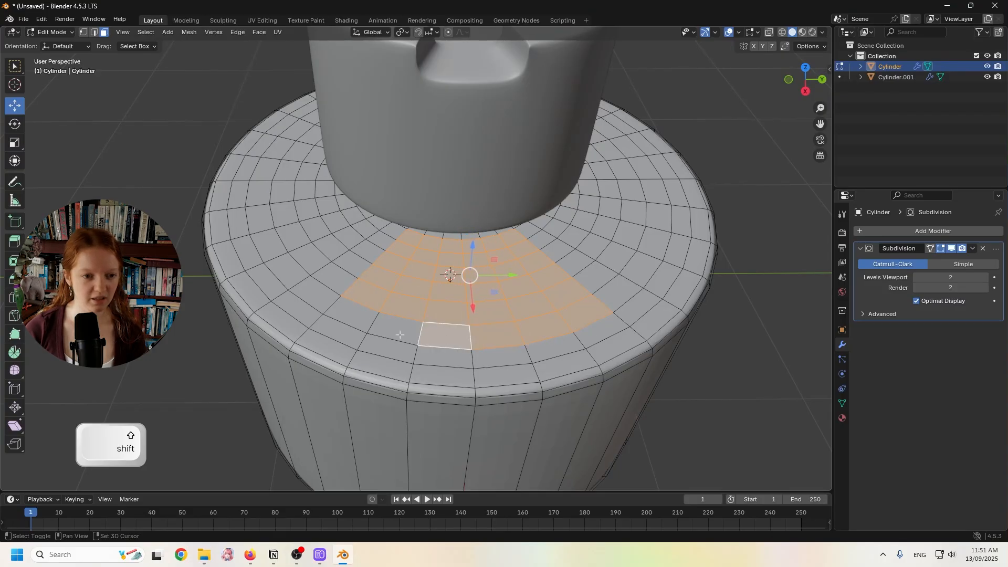
pyautogui.keyDown('shift'); pyautogui.click(349, 315); pyautogui.keyUp('shift')
pyautogui.keyDown('shift'); pyautogui.click(396, 330); pyautogui.keyUp('shift')
# - Widen the selection with extra faces on both sides to give the pool an irregular outline
pyautogui.keyDown('shift'); pyautogui.click(355, 267); pyautogui.keyUp('shift')
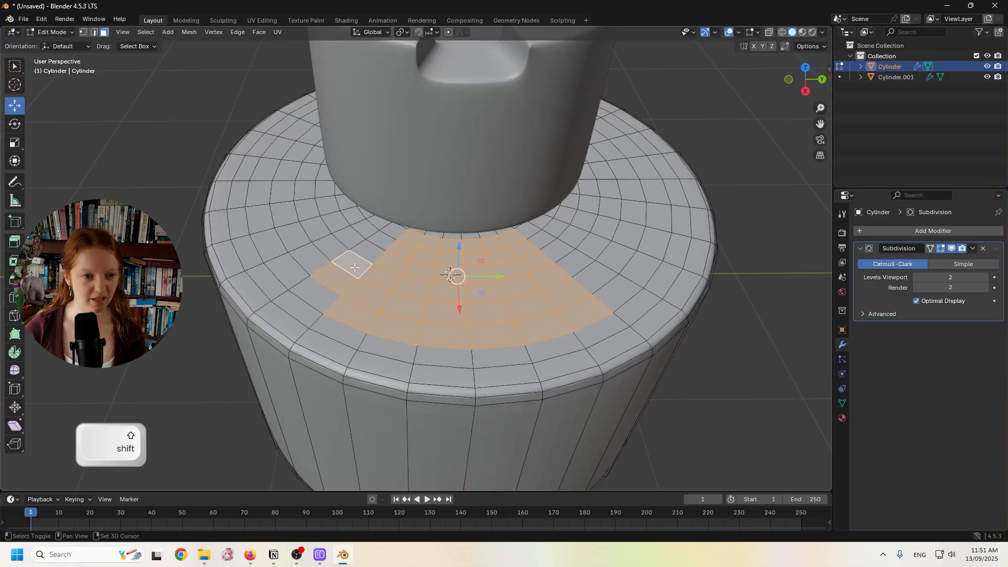
pyautogui.keyDown('shift'); pyautogui.click(578, 264); pyautogui.keyUp('shift')
pyautogui.keyDown('shift'); pyautogui.click(551, 255); pyautogui.keyUp('shift')
pyautogui.keyDown('shift'); pyautogui.click(542, 241); pyautogui.keyUp('shift')
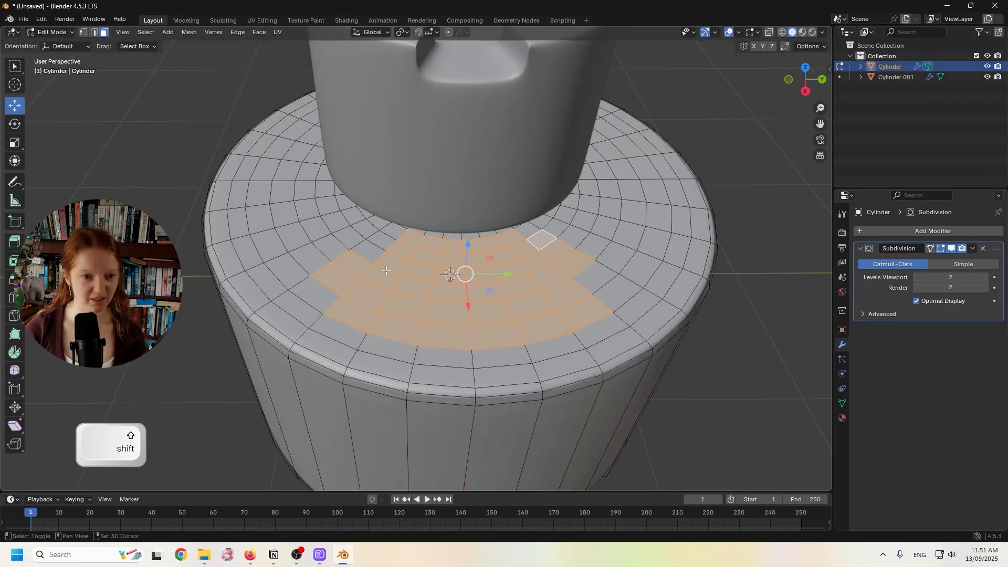
# - Try lowering the selected faces along Z without extruding, and undo the move
pyautogui.scroll(-2, 437, 261)
pyautogui.scroll(1, 581, 243)
pyautogui.moveTo(582, 244); pyautogui.dragTo(496, 223, button='middle')
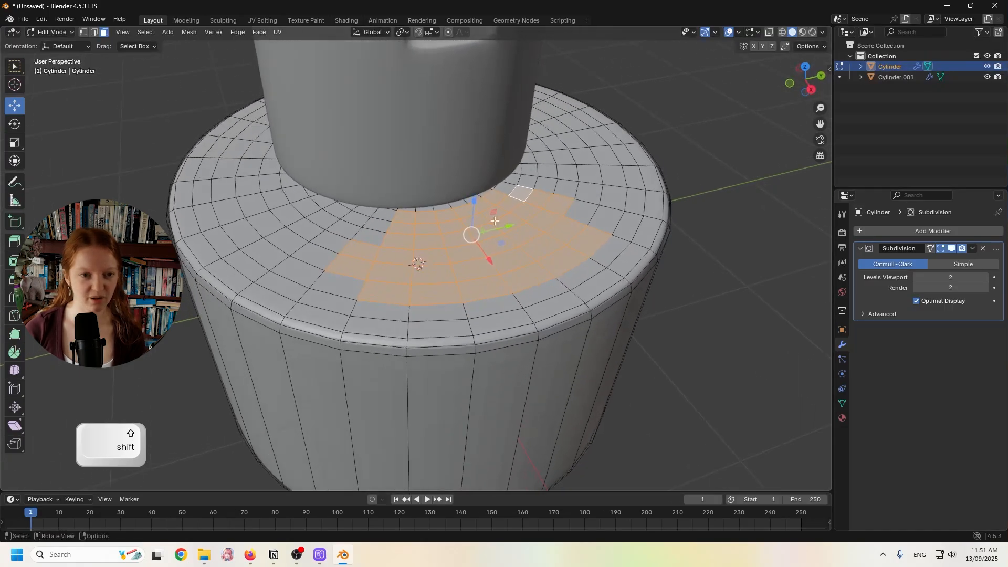
pyautogui.moveTo(473, 214); pyautogui.dragTo(467, 237)
pyautogui.moveTo(486, 237); pyautogui.dragTo(464, 235, button='middle')
pyautogui.keyDown('shift'); pyautogui.moveTo(464, 235); pyautogui.dragTo(464, 279, button='middle'); pyautogui.keyUp('shift')
pyautogui.moveTo(464, 279); pyautogui.dragTo(481, 278, button='middle')
pyautogui.hotkey('ctrl', 'z')
# - Extrude the selected faces about 0.16 m downward to form a recessed pool in the bottom tier
pyautogui.press('e')
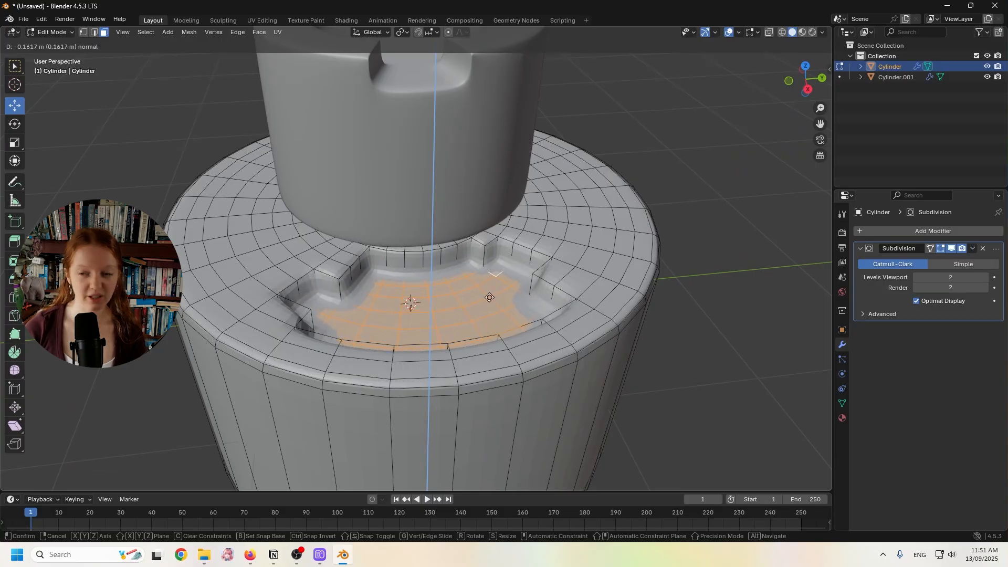
pyautogui.click(489, 298)
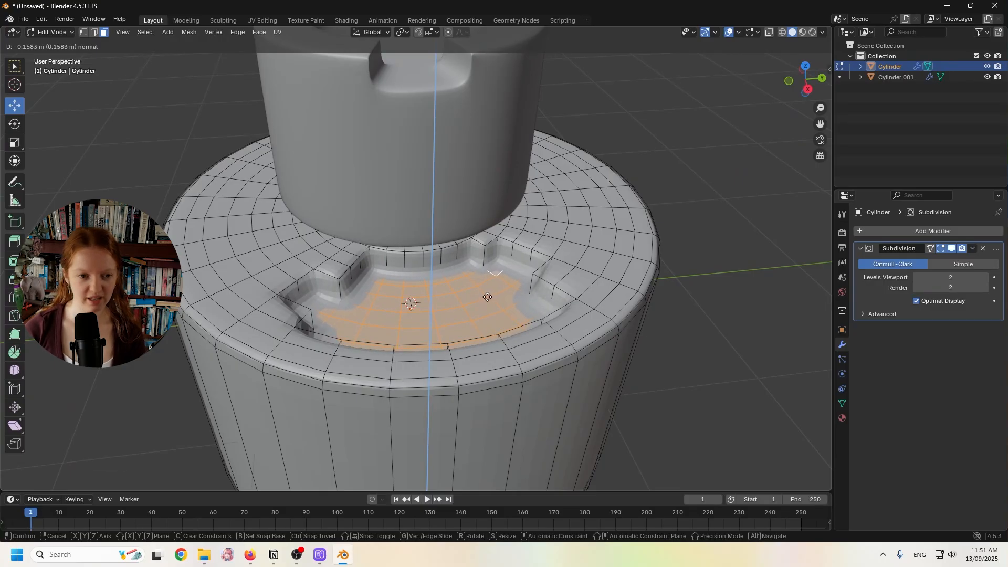
pyautogui.scroll(-1, 477, 298)
pyautogui.moveTo(477, 298)
pyautogui.mouseDown(button='middle')
pyautogui.moveTo(501, 300)
pyautogui.moveTo(503, 310)
pyautogui.moveTo(458, 306)
pyautogui.moveTo(474, 297)
pyautogui.mouseUp(button='middle')
pyautogui.scroll(2, 474, 298)
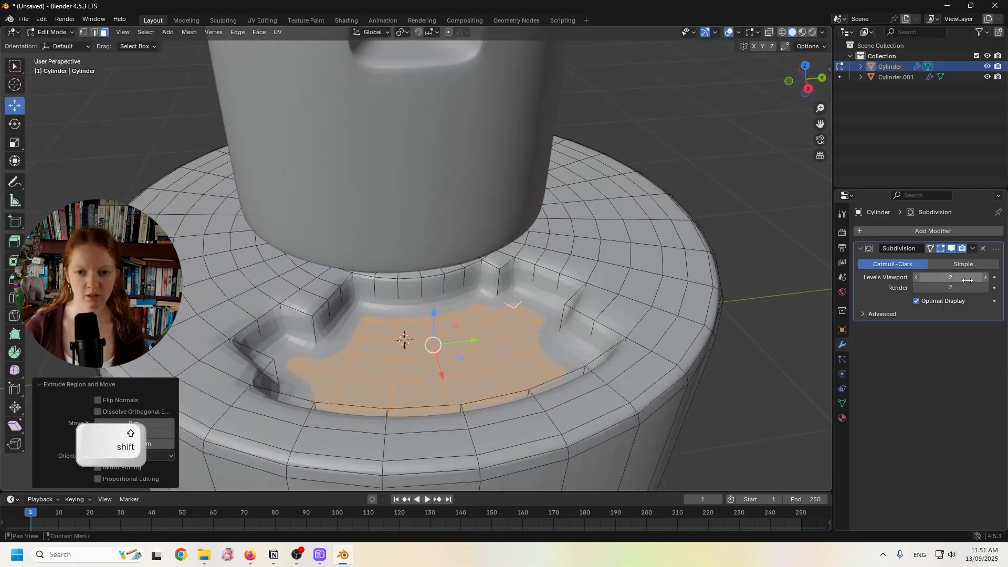
# - Return to Object Mode and inspect the smoothed shape of the bottom tier's pool
pyautogui.click(43, 31)
pyautogui.click(56, 40)
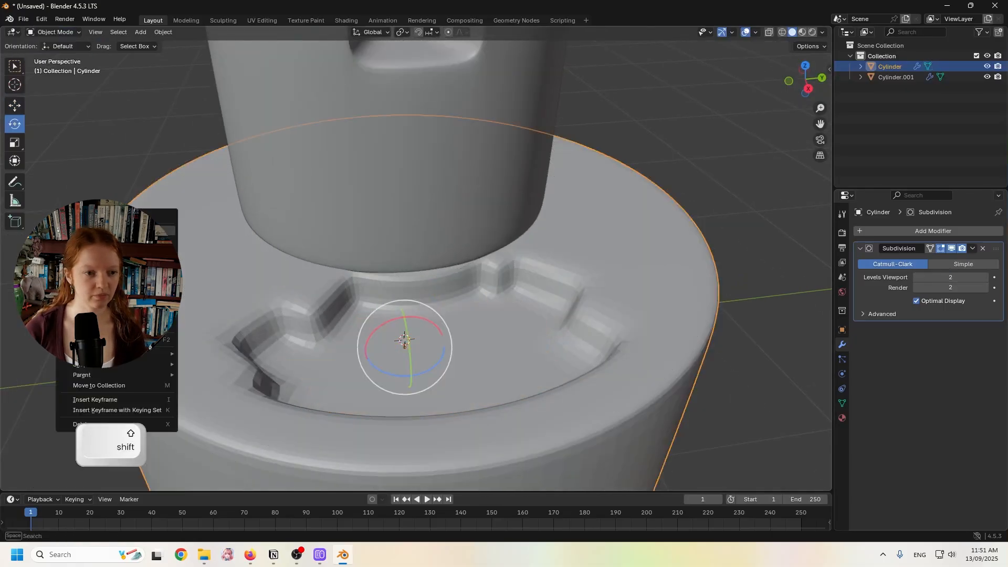
pyautogui.scroll(-3, 126, 153)
pyautogui.click(241, 223)
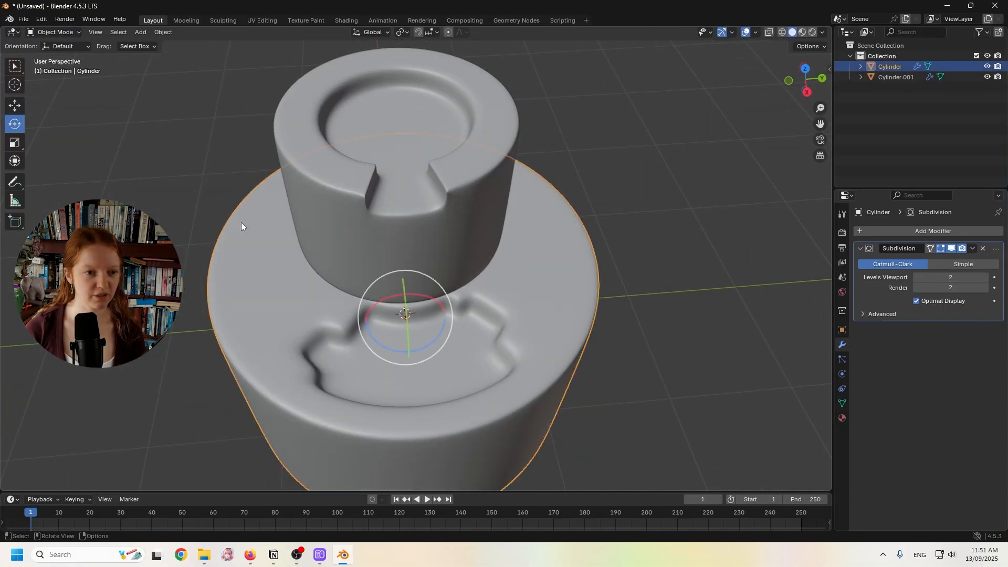
# - In Edit Mode, enable edge selection alongside face selection and select the edge at the pool's inner corner near the top tier
pyautogui.click(53, 32)
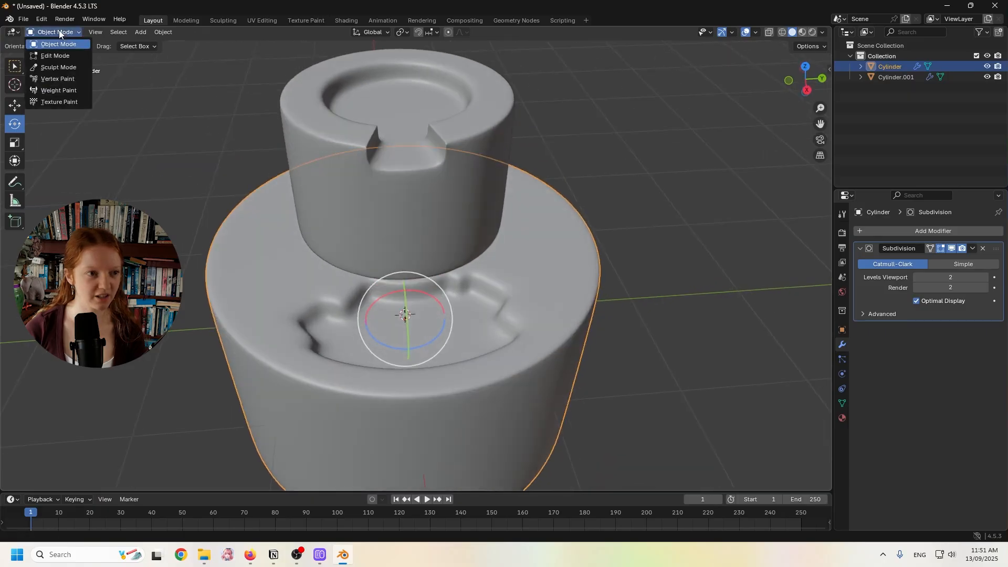
pyautogui.click(53, 55)
pyautogui.scroll(3, 329, 279)
pyautogui.scroll(3, 330, 299)
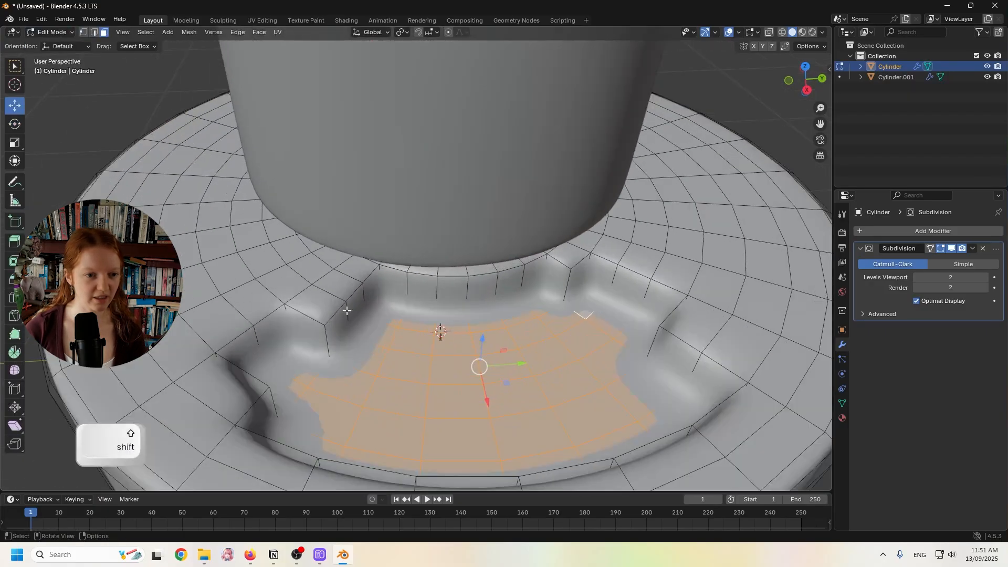
pyautogui.keyDown('shift'); pyautogui.moveTo(346, 309); pyautogui.dragTo(418, 268, button='middle'); pyautogui.keyUp('shift')
pyautogui.click(412, 296)
pyautogui.keyDown('shift'); pyautogui.click(93, 33); pyautogui.keyUp('shift')
pyautogui.moveTo(405, 293); pyautogui.dragTo(396, 308, button='middle')
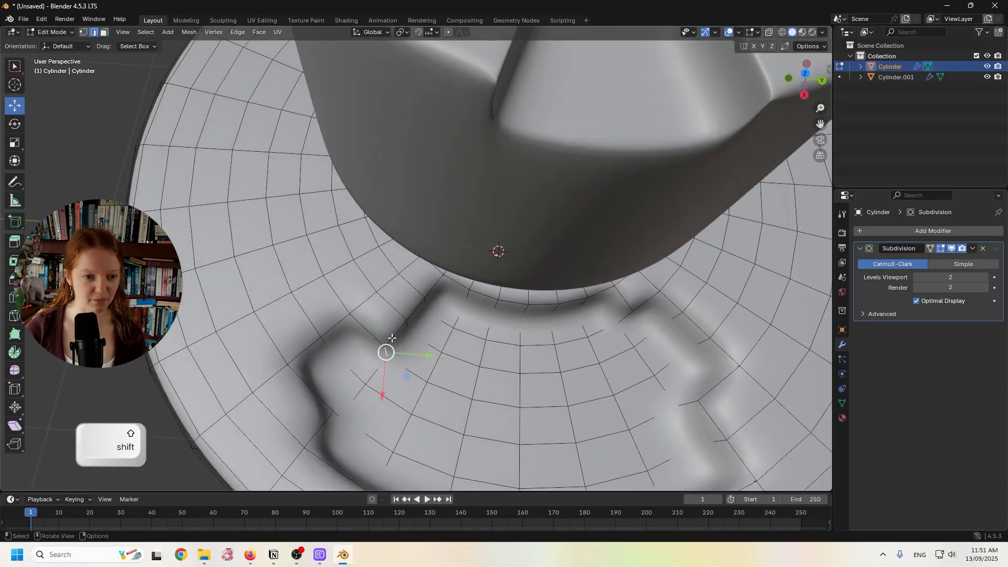
pyautogui.press('g')
pyautogui.press('g')
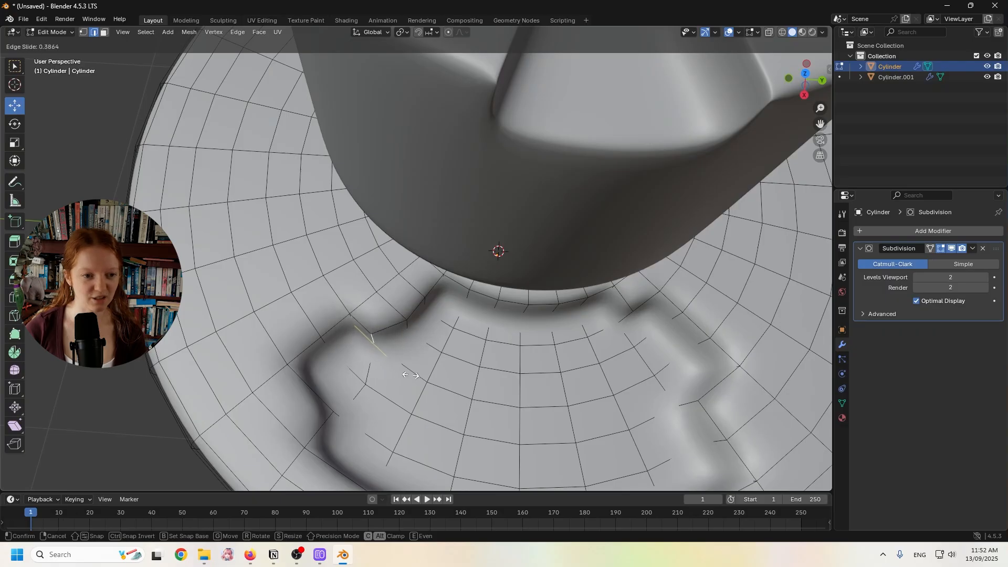
pyautogui.press('Escape')
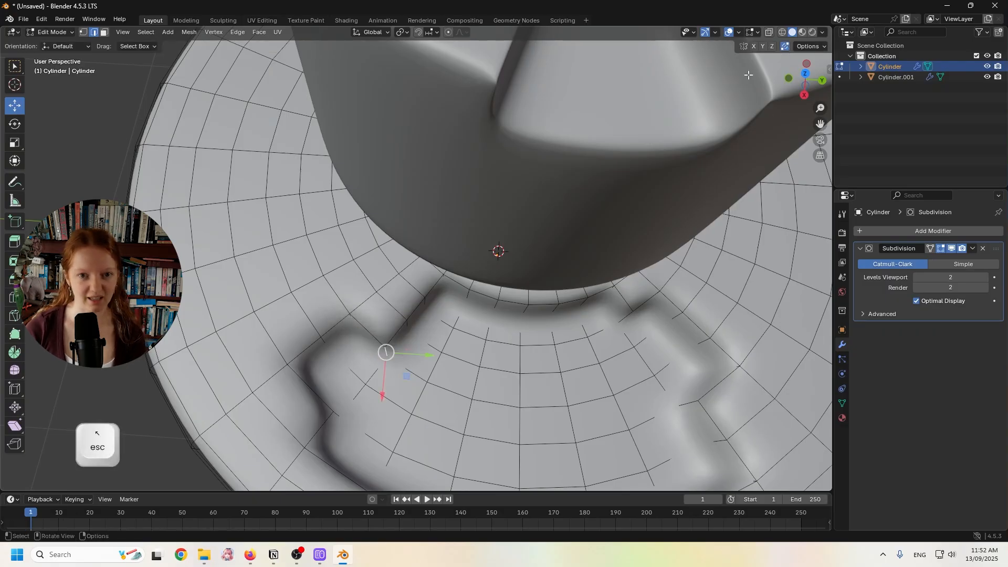
# - Edge-slide the selected corner edge on the recess's left side outward by a factor of 1
pyautogui.moveTo(494, 272); pyautogui.dragTo(493, 262, button='middle')
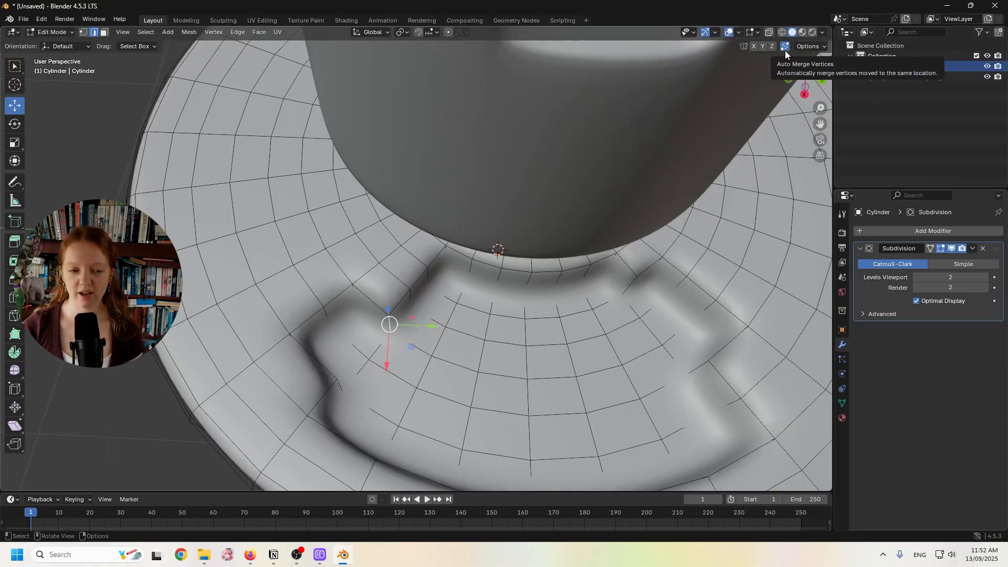
pyautogui.press('g')
pyautogui.press('g')
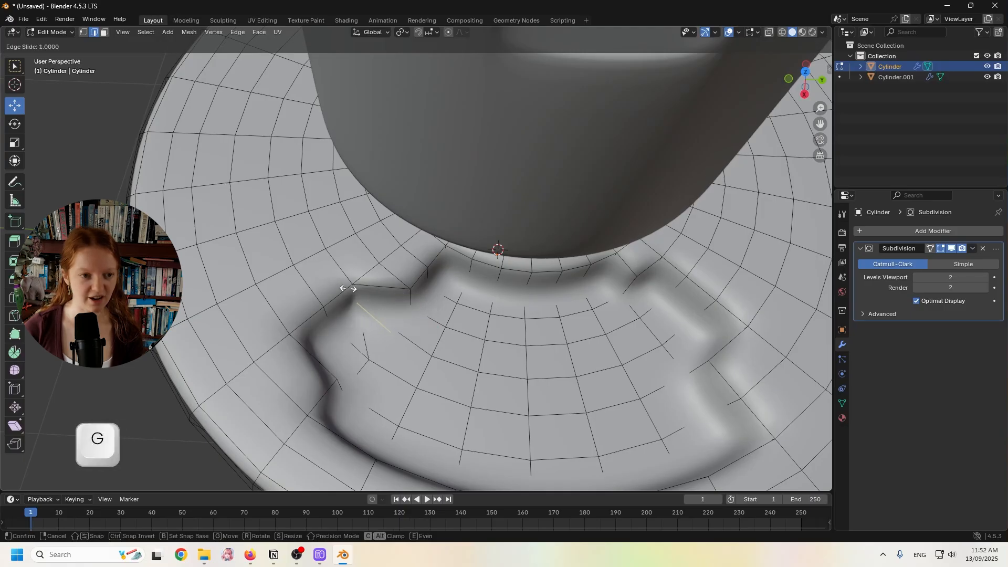
pyautogui.click(347, 288)
# - Edge-slide the lower corner edge on the recess's left side outward by a factor of 1 to round the outline
pyautogui.keyDown('shift'); pyautogui.moveTo(399, 328); pyautogui.dragTo(390, 344, button='middle'); pyautogui.keyUp('shift')
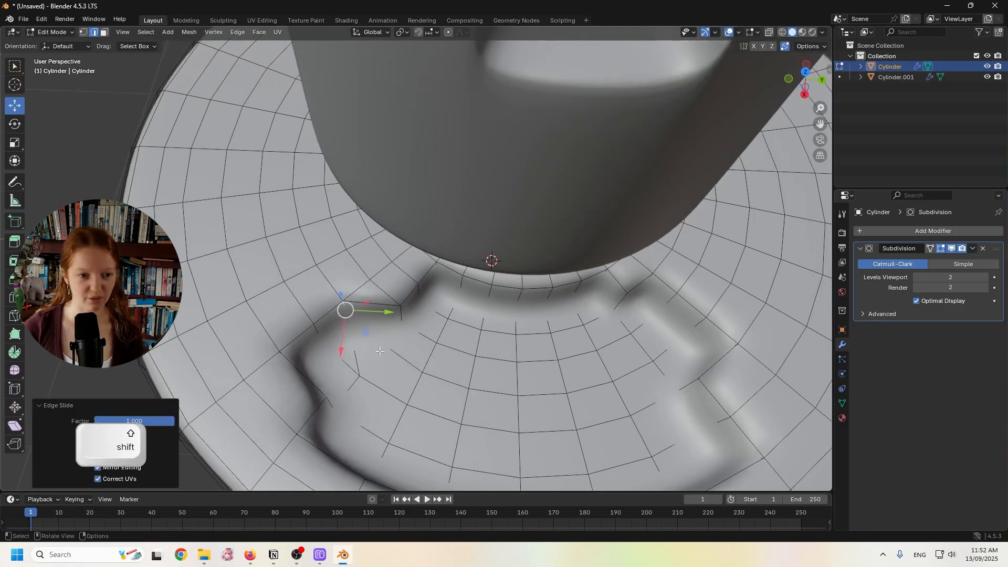
pyautogui.keyDown('shift'); pyautogui.click(321, 402); pyautogui.keyUp('shift')
pyautogui.keyDown('shift'); pyautogui.moveTo(321, 402); pyautogui.dragTo(418, 363, button='middle'); pyautogui.keyUp('shift')
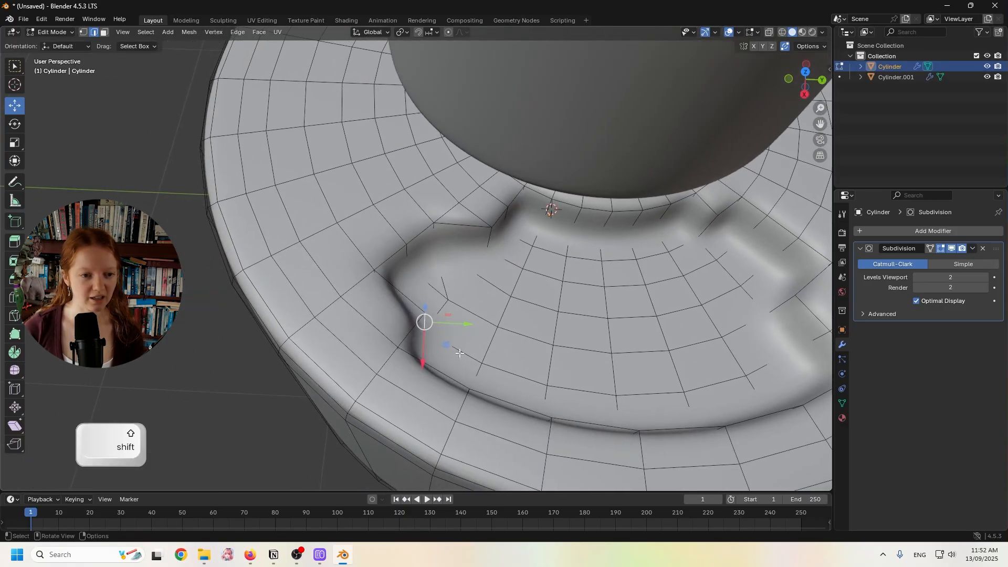
pyautogui.press('g')
pyautogui.press('g')
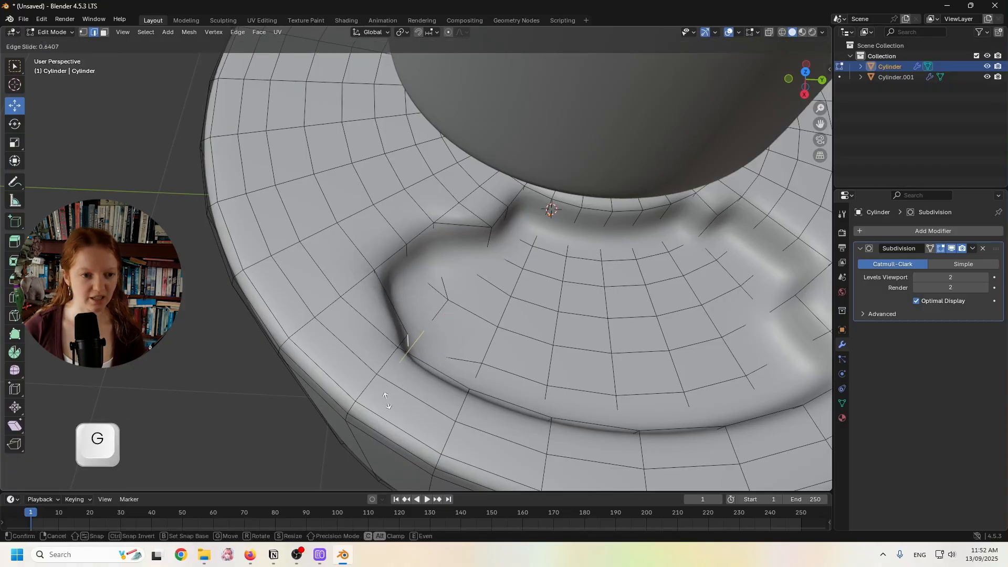
pyautogui.click(318, 445)
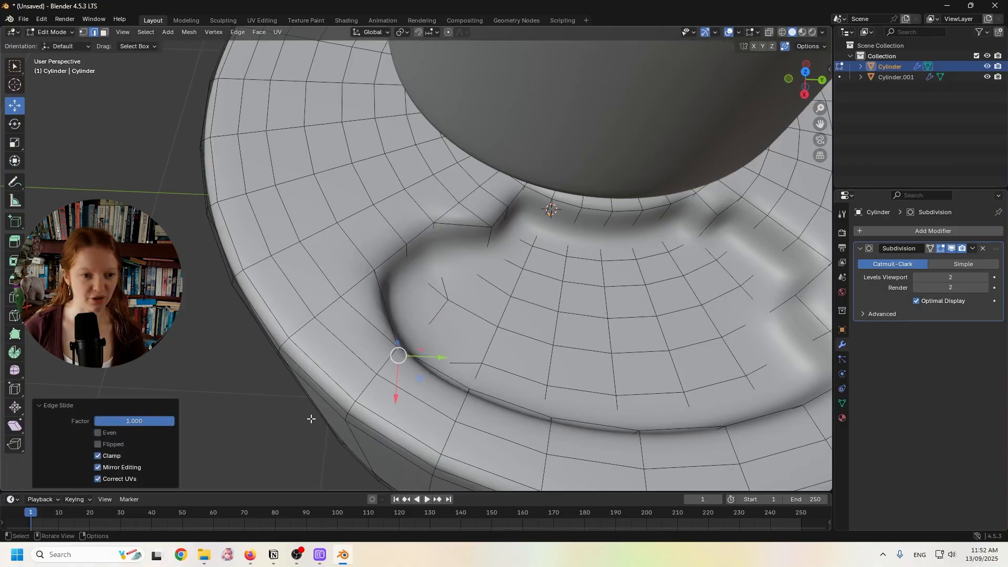
# - Edge-slide the inner left corner edge of the recess, beside the upper cylinder, to soften the corner
pyautogui.scroll(-1, 346, 378)
pyautogui.scroll(1, 346, 378)
pyautogui.keyDown('shift'); pyautogui.moveTo(479, 232); pyautogui.dragTo(402, 298, button='middle'); pyautogui.keyUp('shift')
pyautogui.click(411, 296)
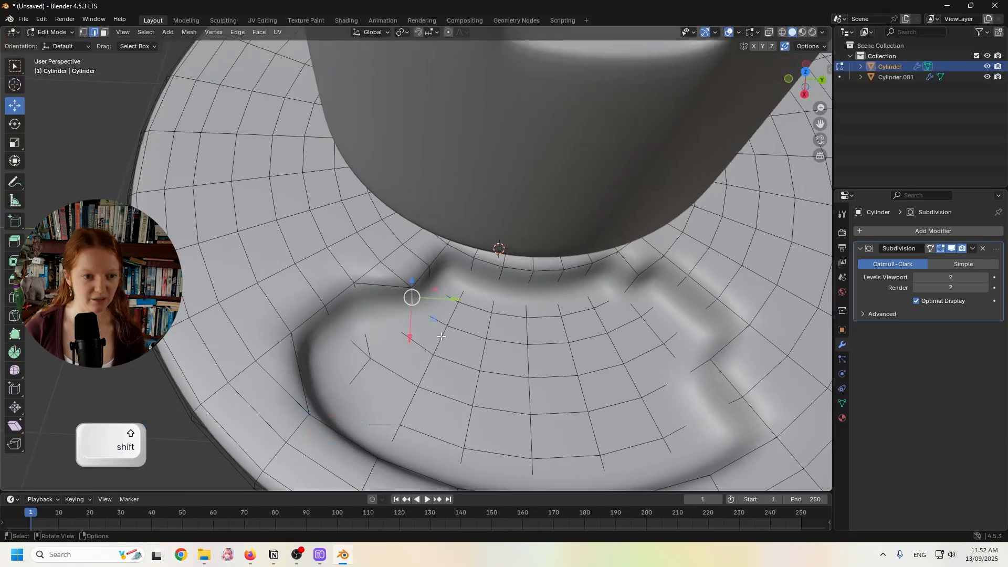
pyautogui.press('g')
pyautogui.press('g')
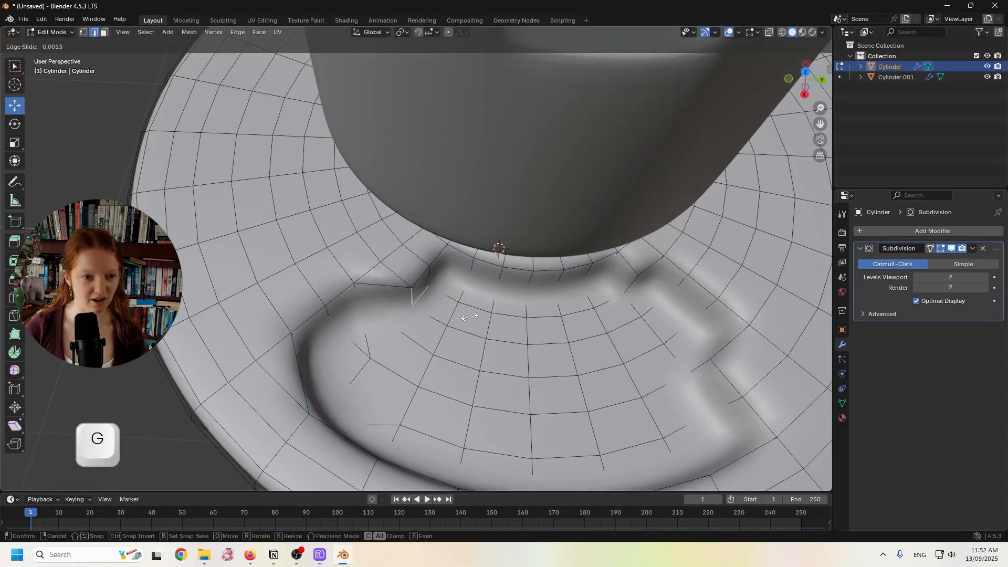
pyautogui.click(486, 316)
# - Edge-slide the inner right corner edge of the recess, beside the upper cylinder, outward to match the curve
pyautogui.keyDown('shift'); pyautogui.moveTo(646, 320); pyautogui.dragTo(532, 273, button='middle'); pyautogui.keyUp('shift')
pyautogui.click(525, 238)
pyautogui.press('g')
pyautogui.press('g')
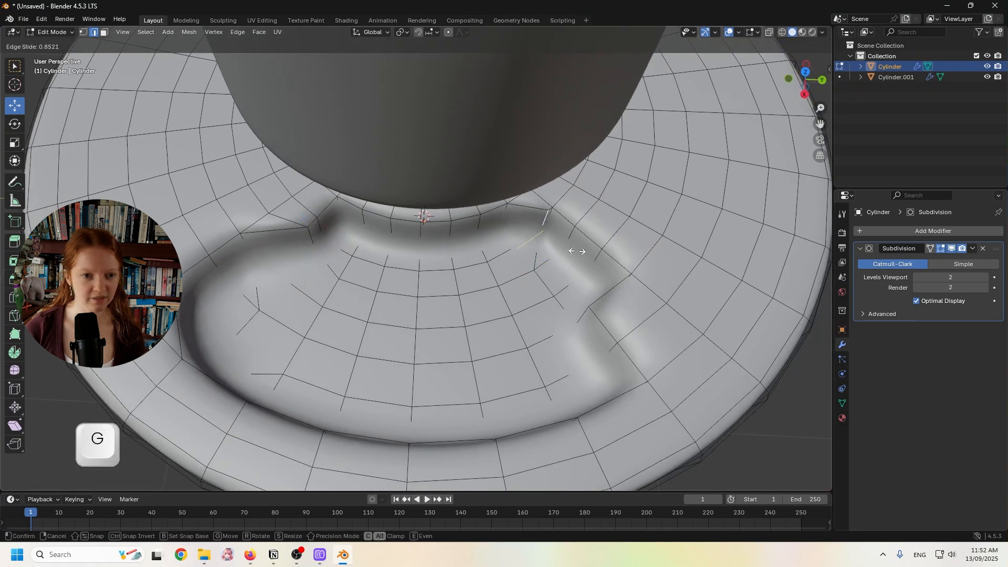
pyautogui.click(584, 249)
# - Edge-slide the inward-pointing corner edge on the recess's right side by a factor of -1
pyautogui.moveTo(588, 314); pyautogui.dragTo(704, 283, button='middle')
pyautogui.press('g')
pyautogui.press('g')
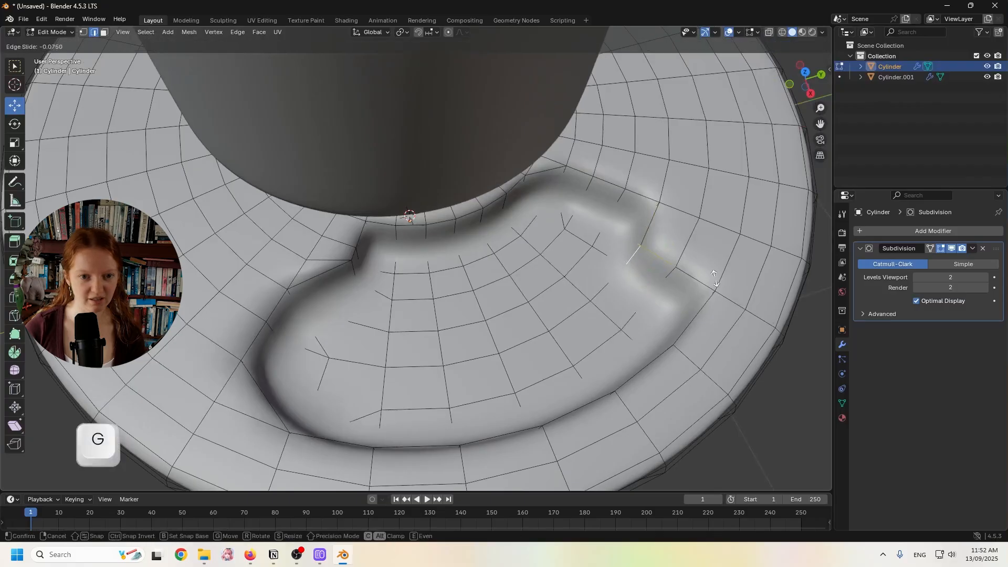
pyautogui.click(785, 300)
# - Set the transform orientation to Local and move the right-side recess edge outward about 0.087 m along Y
pyautogui.moveTo(630, 307); pyautogui.dragTo(625, 331, button='middle')
pyautogui.moveTo(591, 284); pyautogui.dragTo(545, 310, button='middle')
pyautogui.scroll(1, 534, 301)
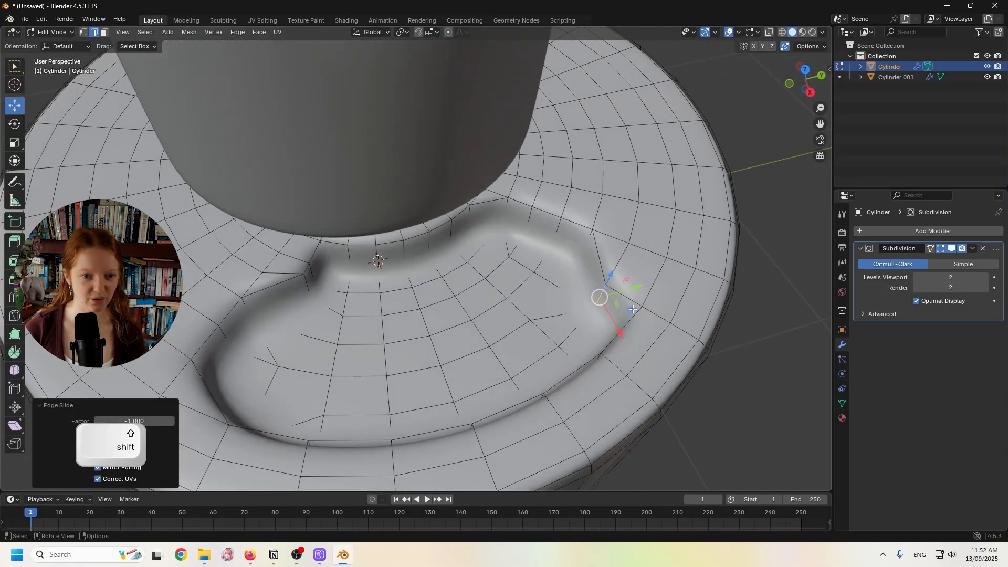
pyautogui.moveTo(614, 293); pyautogui.dragTo(591, 330, button='middle')
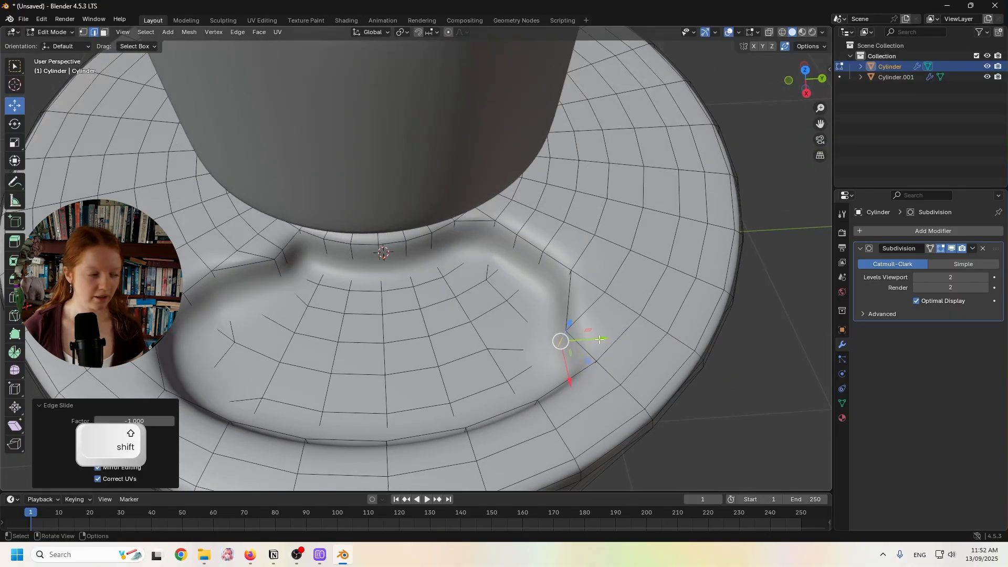
pyautogui.moveTo(599, 339); pyautogui.dragTo(581, 373, button='middle')
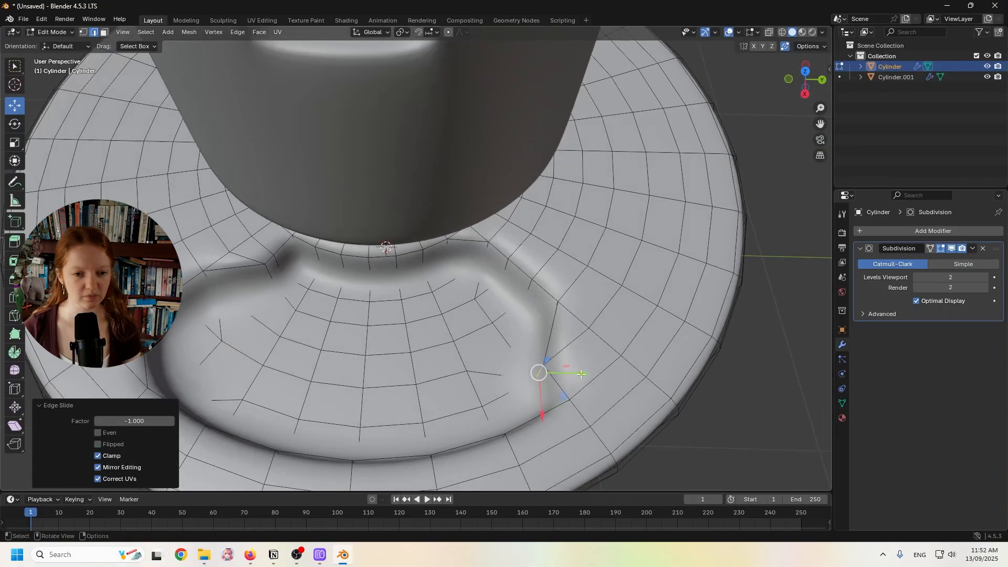
pyautogui.click(371, 32)
pyautogui.click(367, 75)
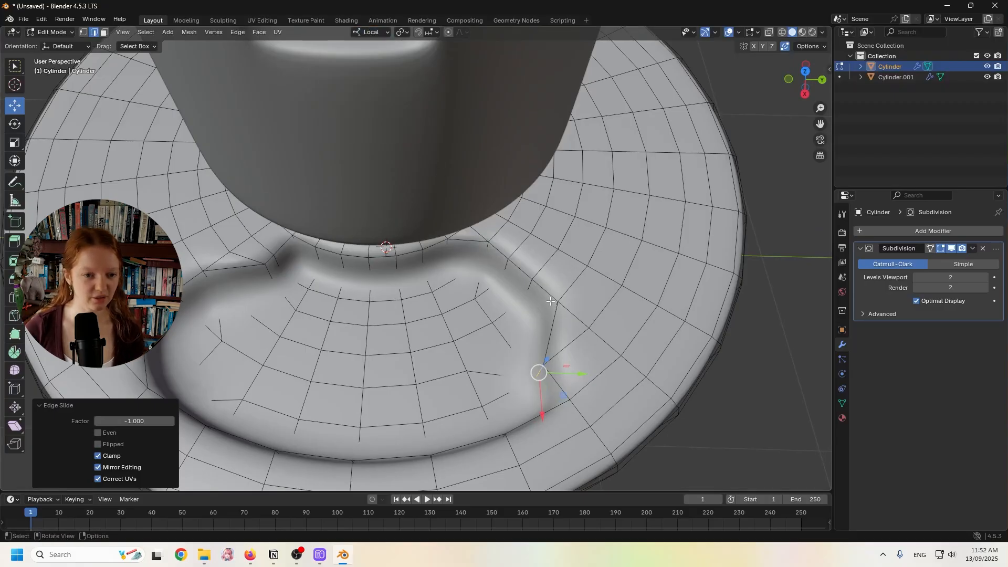
pyautogui.moveTo(575, 377); pyautogui.dragTo(608, 376)
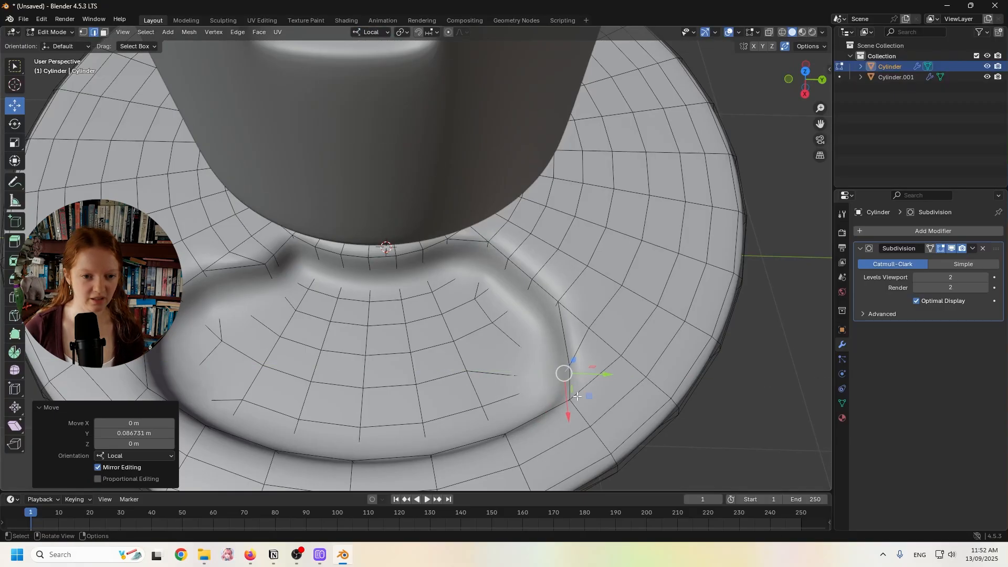
pyautogui.moveTo(567, 403); pyautogui.dragTo(604, 361)
# - Move the inner left corner edge of the recess outward along its local Y axis
pyautogui.keyDown('shift'); pyautogui.moveTo(325, 297); pyautogui.dragTo(456, 315, button='middle'); pyautogui.keyUp('shift')
pyautogui.click(429, 298)
pyautogui.scroll(1, 432, 318)
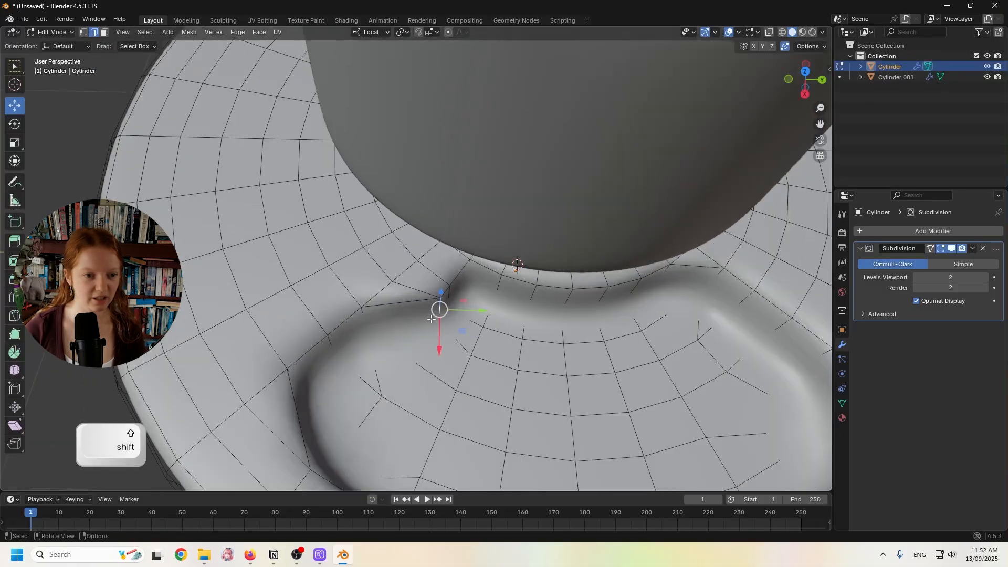
pyautogui.moveTo(472, 312); pyautogui.dragTo(413, 320)
pyautogui.scroll(-1, 449, 312)
# - Move the edge at the recess's inner left corner slightly along local X toward the upper cylinder
pyautogui.scroll(-3, 448, 312)
pyautogui.moveTo(449, 312); pyautogui.dragTo(405, 318, button='middle')
pyautogui.scroll(3, 405, 318)
pyautogui.click(391, 335)
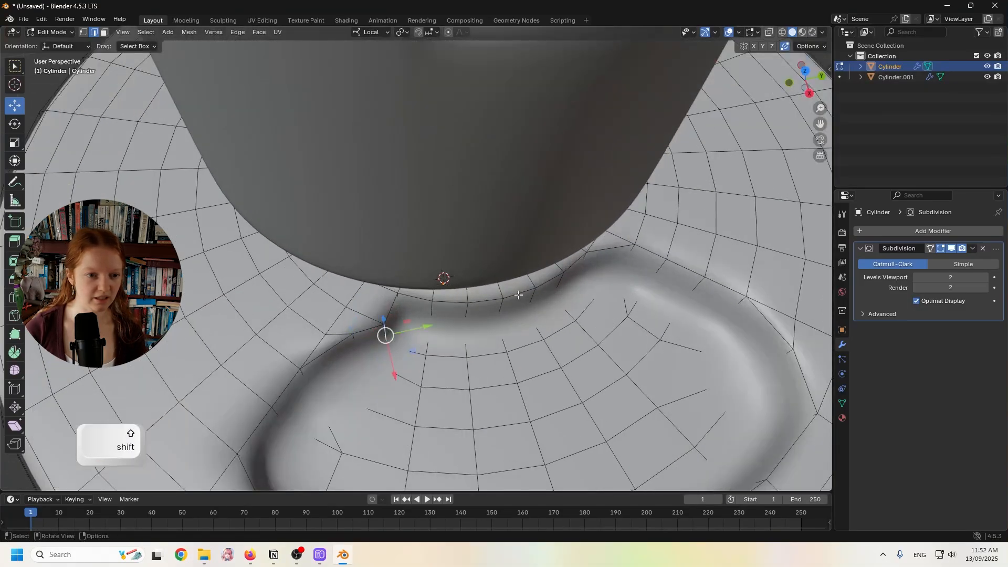
pyautogui.moveTo(393, 366); pyautogui.dragTo(389, 349)
# - Adjust the edge next to the recess's inner left corner to smooth that part of the rim
pyautogui.scroll(-3, 455, 302)
pyautogui.moveTo(455, 302)
pyautogui.mouseDown(button='middle')
pyautogui.moveTo(442, 231)
pyautogui.moveTo(417, 261)
pyautogui.moveTo(428, 247)
pyautogui.moveTo(447, 288)
pyautogui.mouseUp(button='middle')
pyautogui.keyDown('shift'); pyautogui.moveTo(448, 288); pyautogui.dragTo(473, 311, button='middle'); pyautogui.keyUp('shift')
pyautogui.scroll(3, 473, 311)
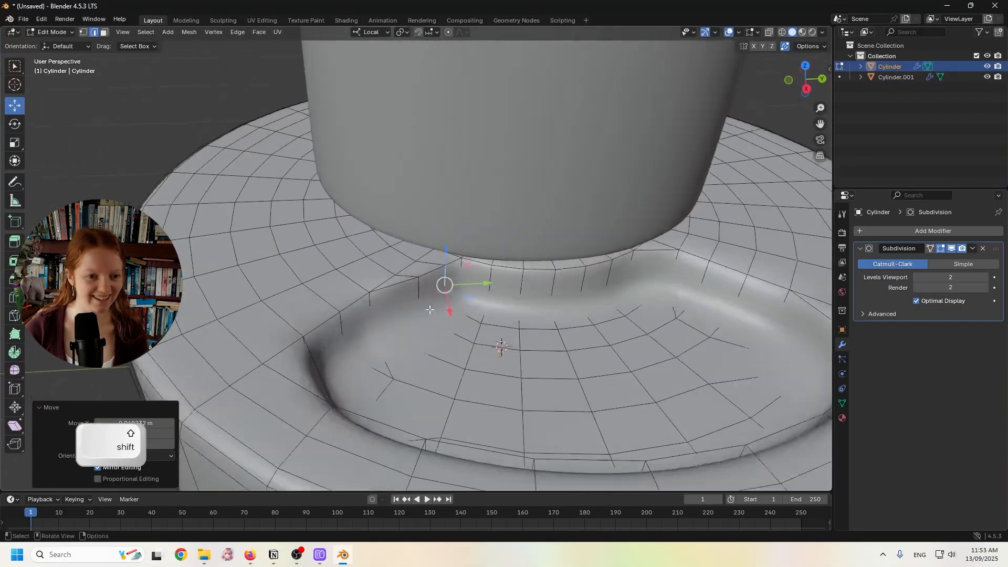
pyautogui.click(433, 319)
pyautogui.moveTo(422, 329); pyautogui.dragTo(438, 305)
# - Reposition the edges along the recess's right side to even out its rounded outline
pyautogui.scroll(-1, 439, 317)
pyautogui.keyDown('shift'); pyautogui.moveTo(439, 317); pyautogui.dragTo(300, 324, button='middle'); pyautogui.keyUp('shift')
pyautogui.click(555, 287)
pyautogui.moveTo(549, 324); pyautogui.dragTo(551, 355, button='middle')
pyautogui.moveTo(580, 333); pyautogui.dragTo(647, 376)
pyautogui.click(578, 348)
pyautogui.click(607, 372)
pyautogui.scroll(-1, 644, 375)
pyautogui.moveTo(645, 375)
pyautogui.keyDown('shift'); pyautogui.mouseDown(button='middle')
pyautogui.moveTo(612, 342)
pyautogui.moveTo(628, 301)
pyautogui.moveTo(648, 374)
pyautogui.moveTo(639, 373)
pyautogui.mouseUp(button='middle'); pyautogui.keyUp('shift')
pyautogui.scroll(-1, 629, 301)
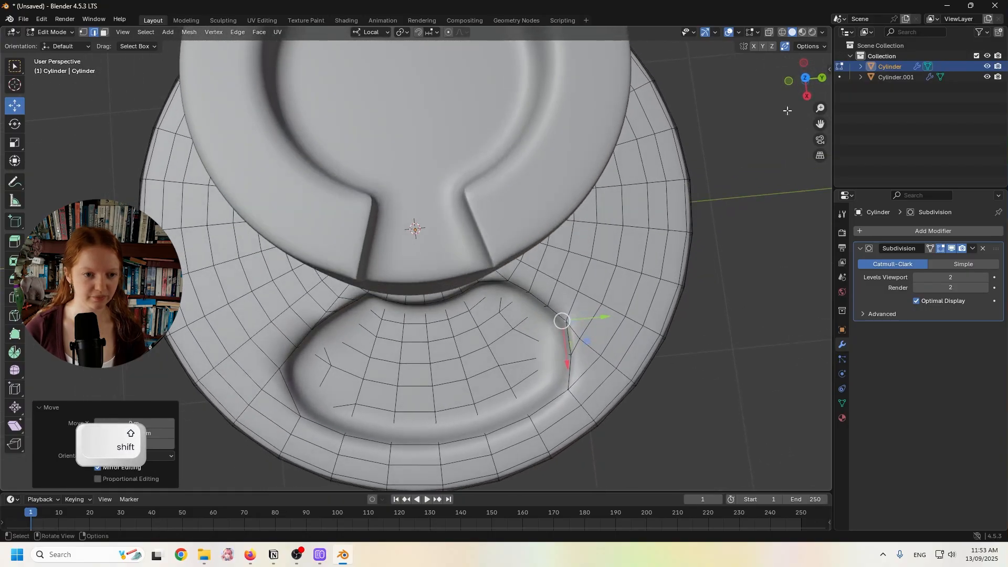
# - Return to Object Mode and raise the base cylinder's Subdivision viewport level to 3
pyautogui.click(806, 83)
pyautogui.moveTo(415, 337); pyautogui.dragTo(379, 300, button='middle')
pyautogui.scroll(-1, 365, 268)
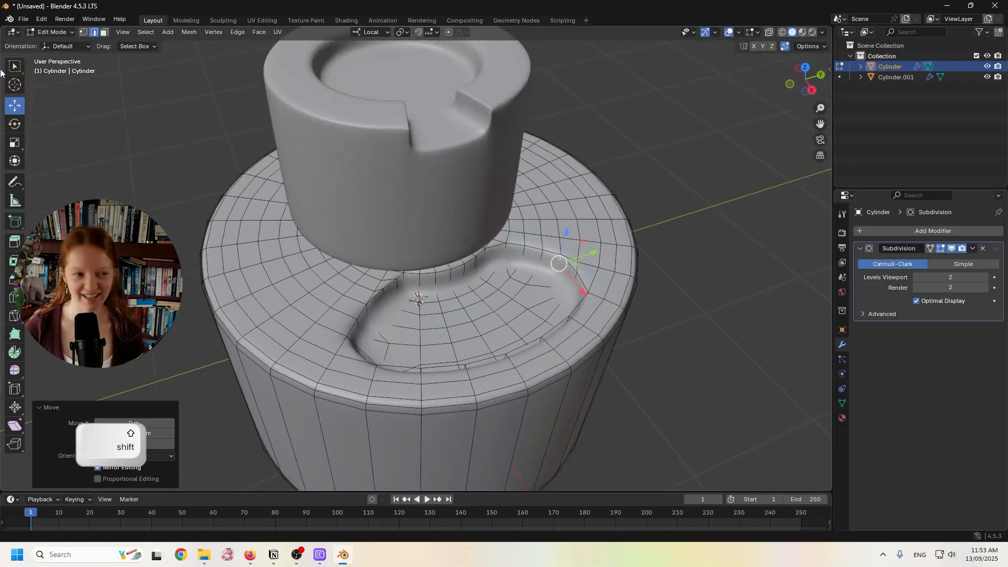
pyautogui.click(45, 34)
pyautogui.click(49, 44)
pyautogui.moveTo(146, 187); pyautogui.dragTo(299, 286, button='middle')
pyautogui.click(323, 250)
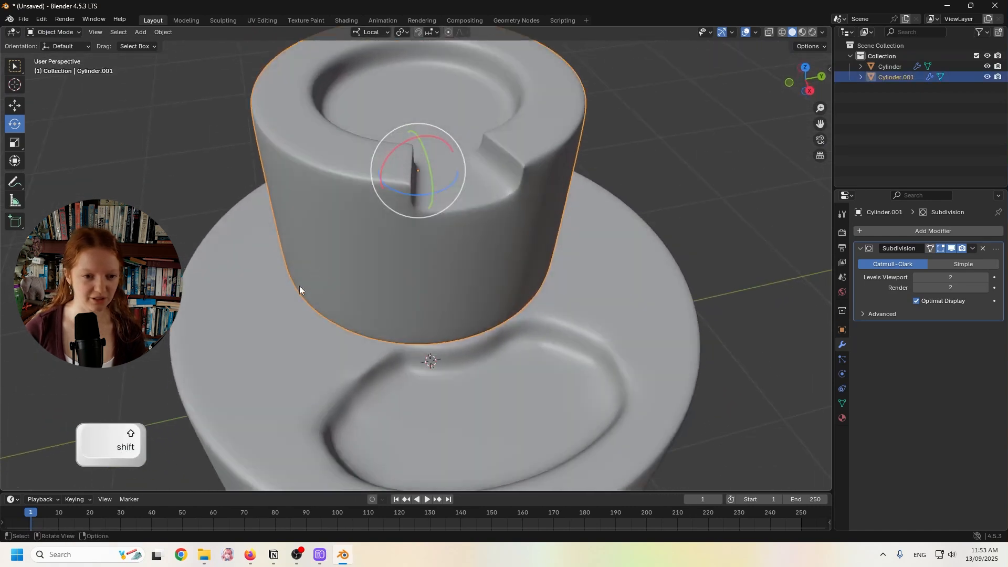
pyautogui.click(370, 295)
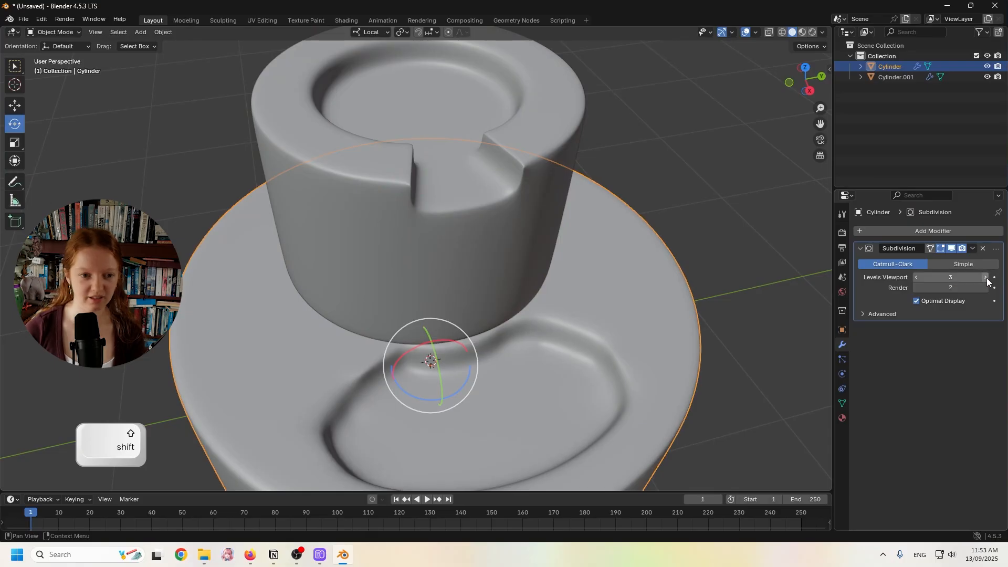
# - Open the upper cylinder in Edit Mode and turn off its Subdivision modifier's viewport display
pyautogui.moveTo(684, 209); pyautogui.dragTo(538, 230, button='middle')
pyautogui.click(409, 178)
pyautogui.click(60, 32)
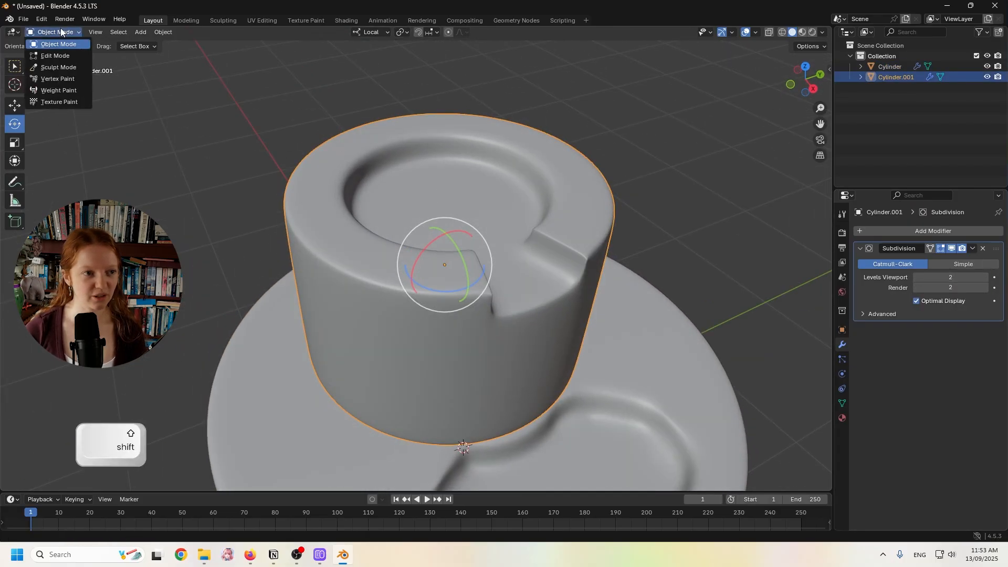
pyautogui.click(55, 56)
pyautogui.moveTo(386, 205); pyautogui.dragTo(390, 240, button='middle')
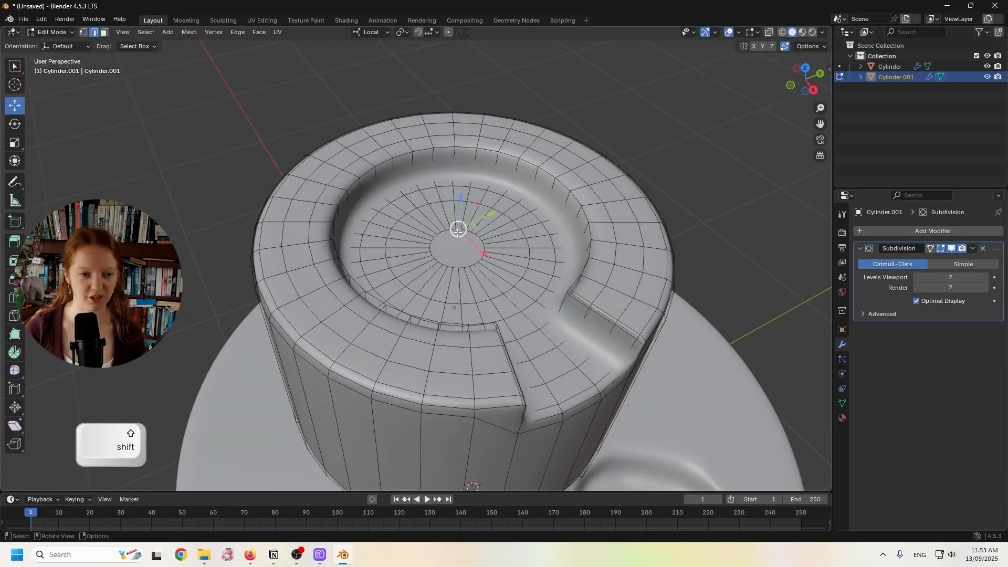
pyautogui.click(951, 249)
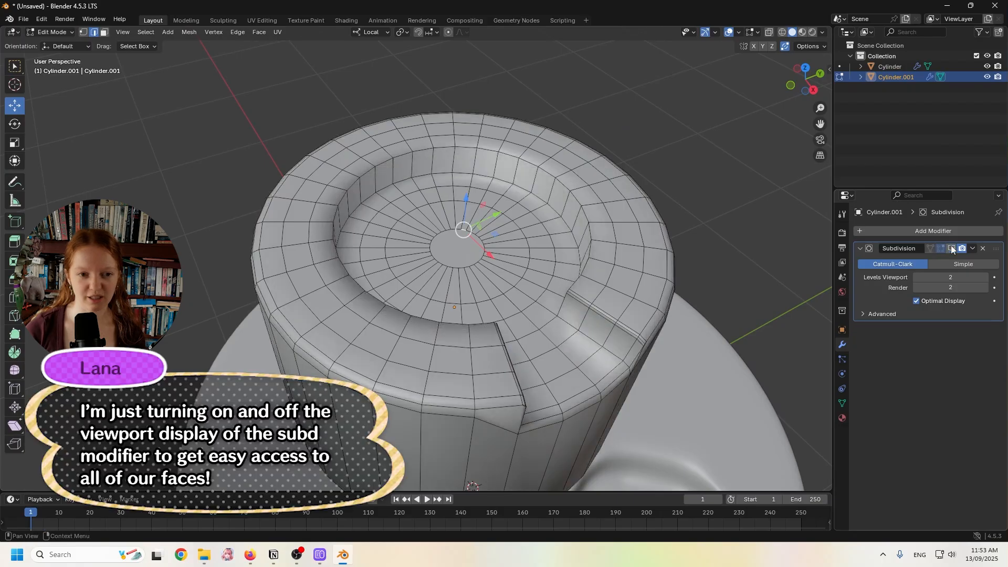
# - In face selection, select the centre face and all surrounding face rings on the floor of the upper cylinder's round hollow
pyautogui.moveTo(736, 246); pyautogui.dragTo(751, 257, button='middle')
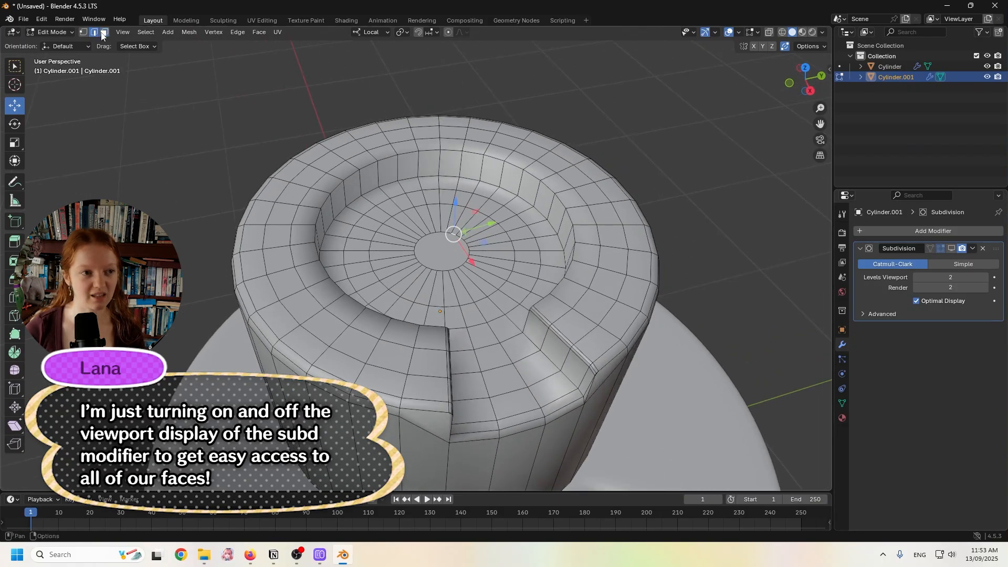
pyautogui.scroll(3, 451, 288)
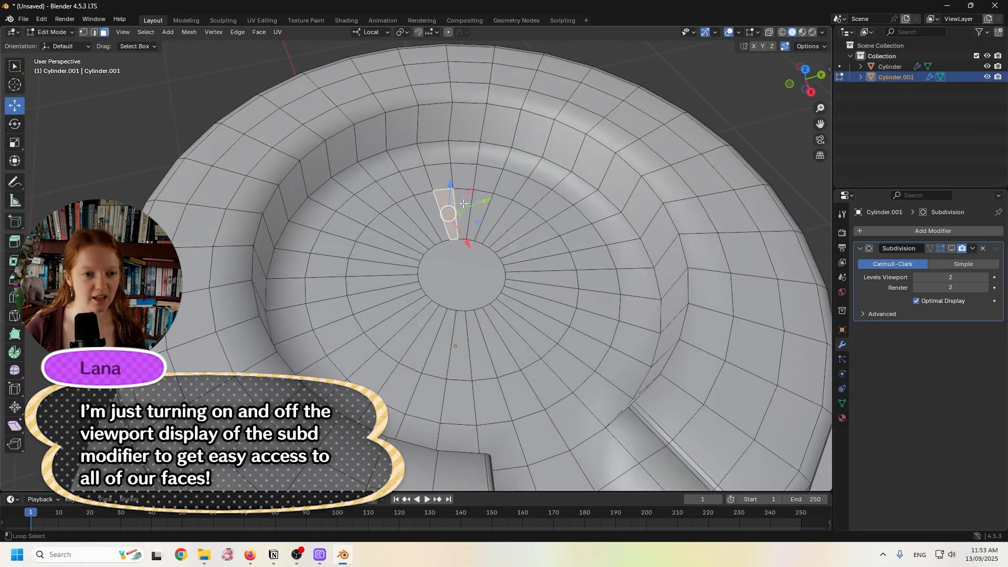
pyautogui.keyDown('alt'); pyautogui.keyDown('shift'); pyautogui.click(463, 203); pyautogui.keyUp('shift'); pyautogui.keyUp('alt')
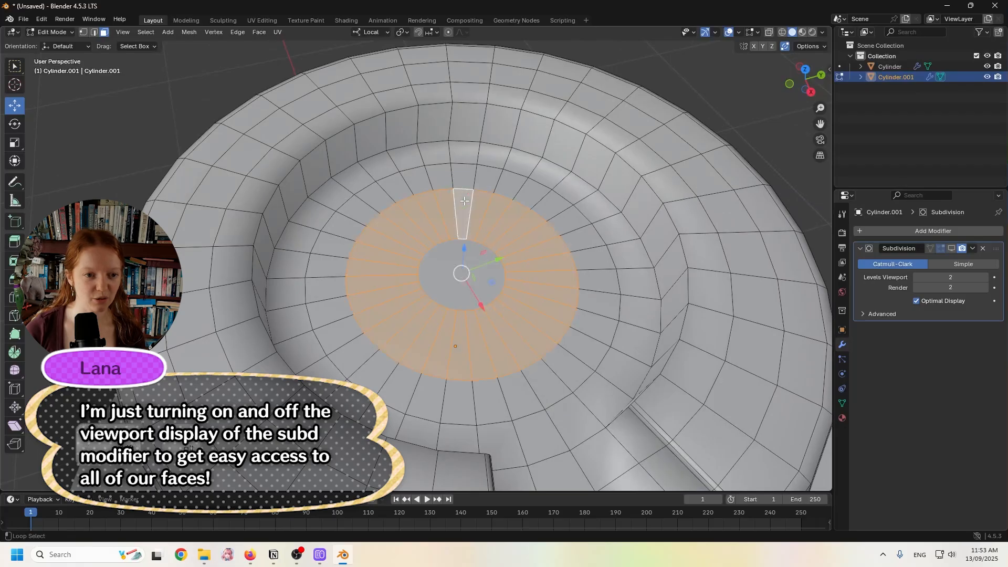
pyautogui.keyDown('shift'); pyautogui.click(447, 265); pyautogui.keyUp('shift')
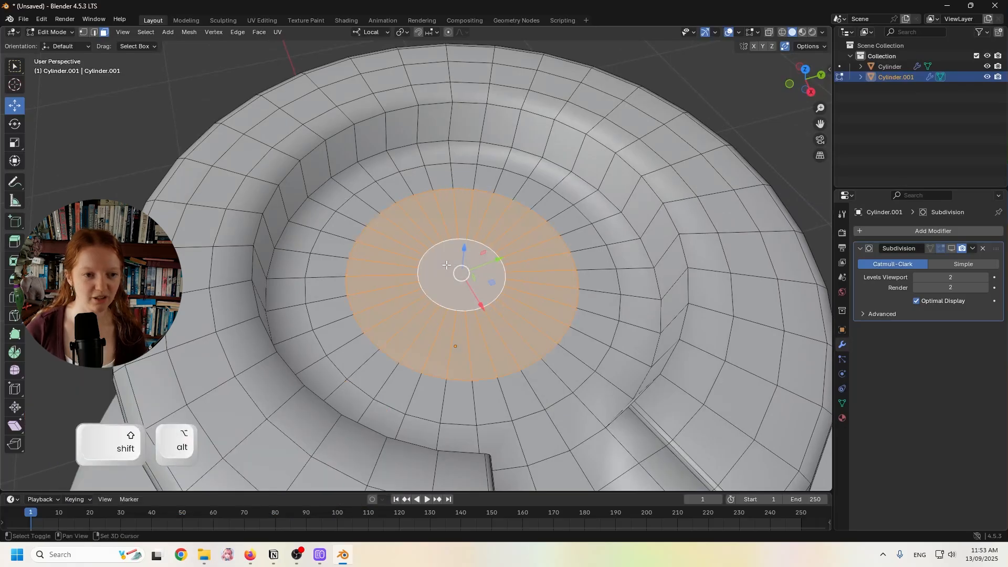
pyautogui.keyDown('alt'); pyautogui.keyDown('shift'); pyautogui.click(421, 184); pyautogui.keyUp('shift'); pyautogui.keyUp('alt')
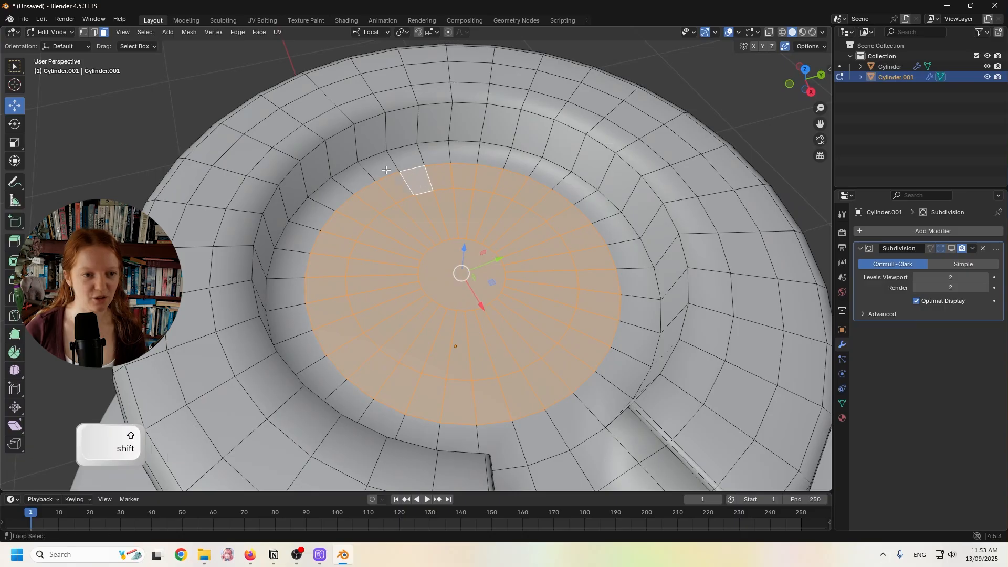
pyautogui.keyDown('shift'); pyautogui.click(398, 193); pyautogui.keyUp('shift')
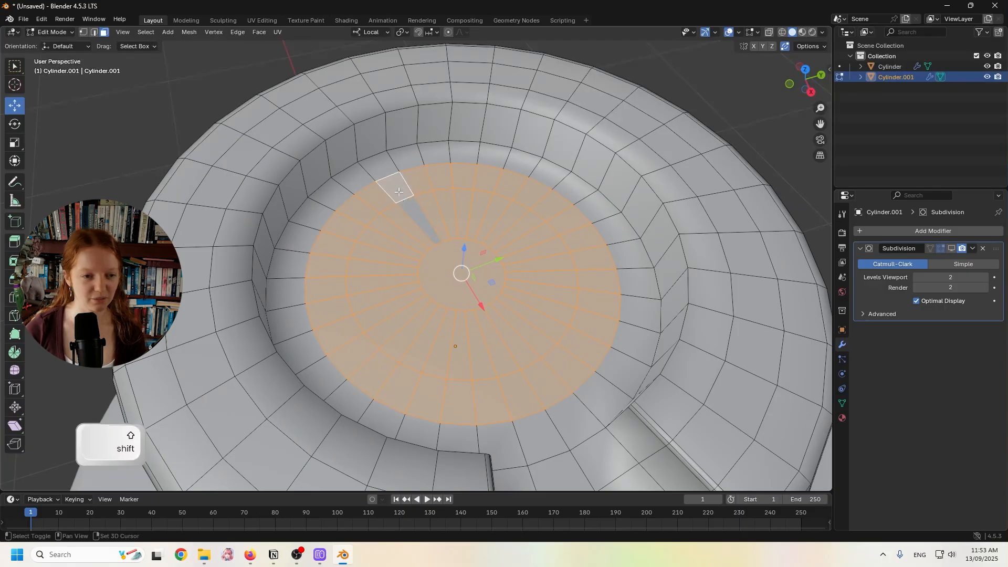
pyautogui.keyDown('alt'); pyautogui.keyDown('shift'); pyautogui.click(394, 160); pyautogui.keyUp('shift'); pyautogui.keyUp('alt')
# - Extend the face selection from the hollow's floor across all the floor faces of the notch, out to its outer edge
pyautogui.scroll(-3, 462, 283)
pyautogui.moveTo(470, 293); pyautogui.dragTo(444, 294, button='middle')
pyautogui.scroll(1, 443, 305)
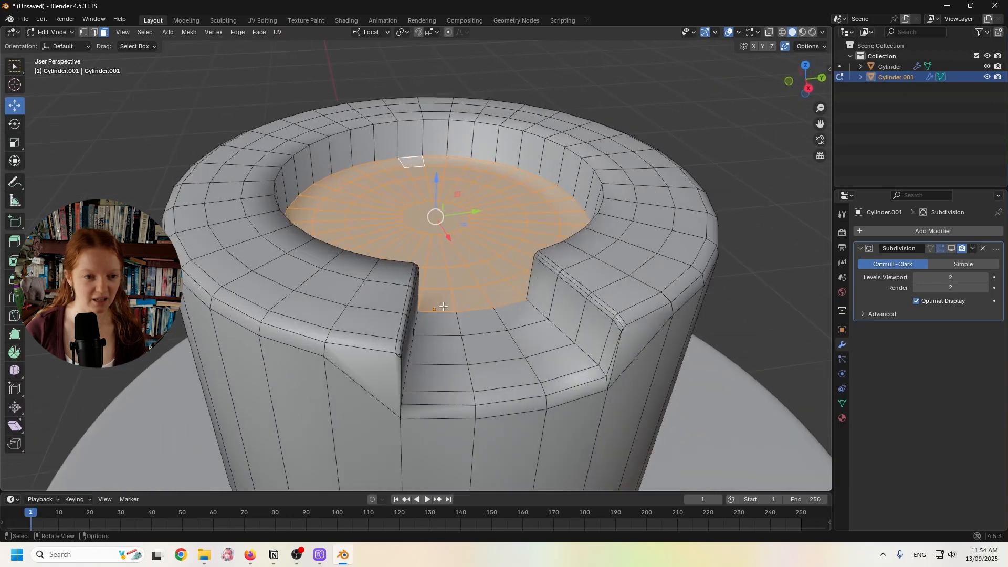
pyautogui.keyDown('shift'); pyautogui.click(449, 322); pyautogui.keyUp('shift')
pyautogui.keyDown('shift'); pyautogui.click(480, 319); pyautogui.keyUp('shift')
pyautogui.keyDown('shift'); pyautogui.click(528, 318); pyautogui.keyUp('shift')
pyautogui.keyDown('shift'); pyautogui.click(540, 342); pyautogui.keyUp('shift')
pyautogui.keyDown('shift'); pyautogui.click(491, 348); pyautogui.keyUp('shift')
pyautogui.keyDown('shift'); pyautogui.click(444, 349); pyautogui.keyUp('shift')
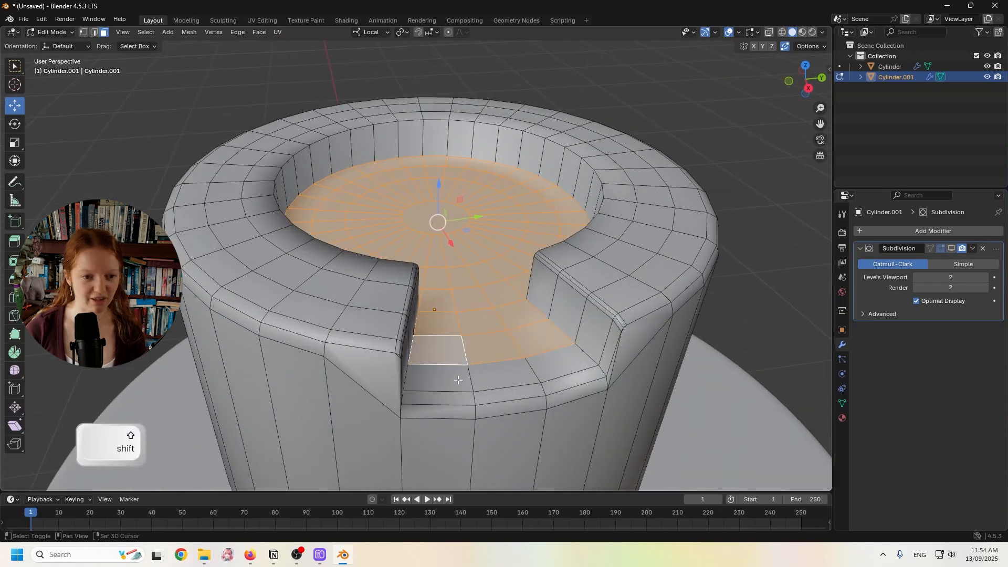
pyautogui.keyDown('shift'); pyautogui.click(439, 378); pyautogui.keyUp('shift')
pyautogui.keyDown('shift'); pyautogui.click(498, 381); pyautogui.keyUp('shift')
pyautogui.moveTo(497, 381); pyautogui.dragTo(489, 325, button='middle')
pyautogui.moveTo(468, 280); pyautogui.dragTo(473, 339, button='middle')
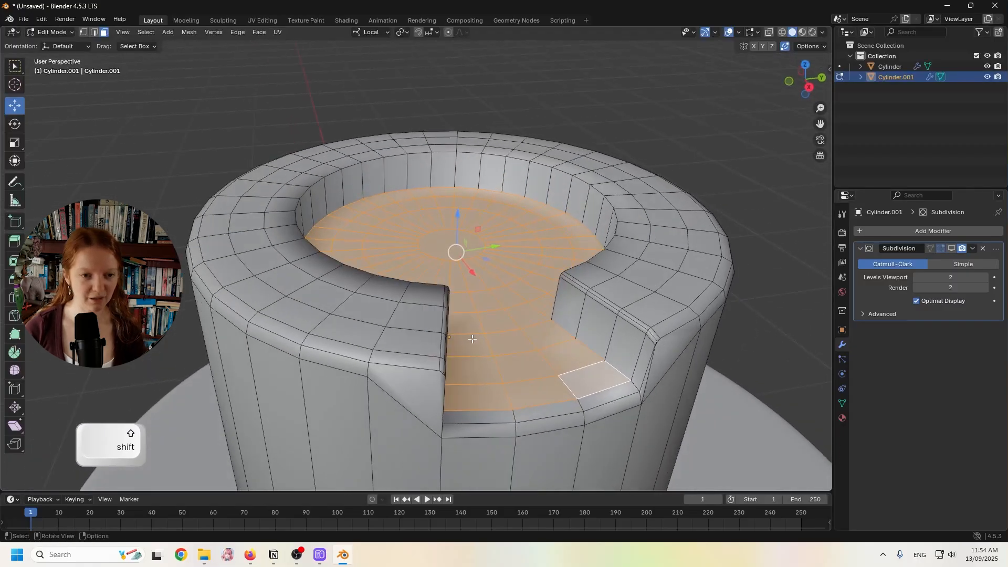
# - Duplicate the selected floor faces in place, separate them into a new object, and return to Object Mode with nothing selected
pyautogui.hotkey('shift', 'd')
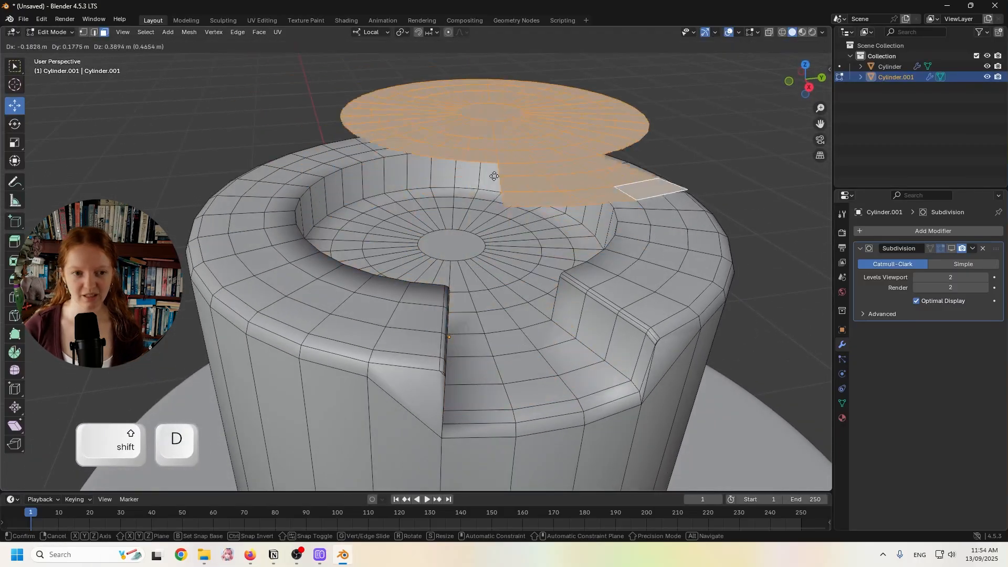
pyautogui.rightClick(526, 259)
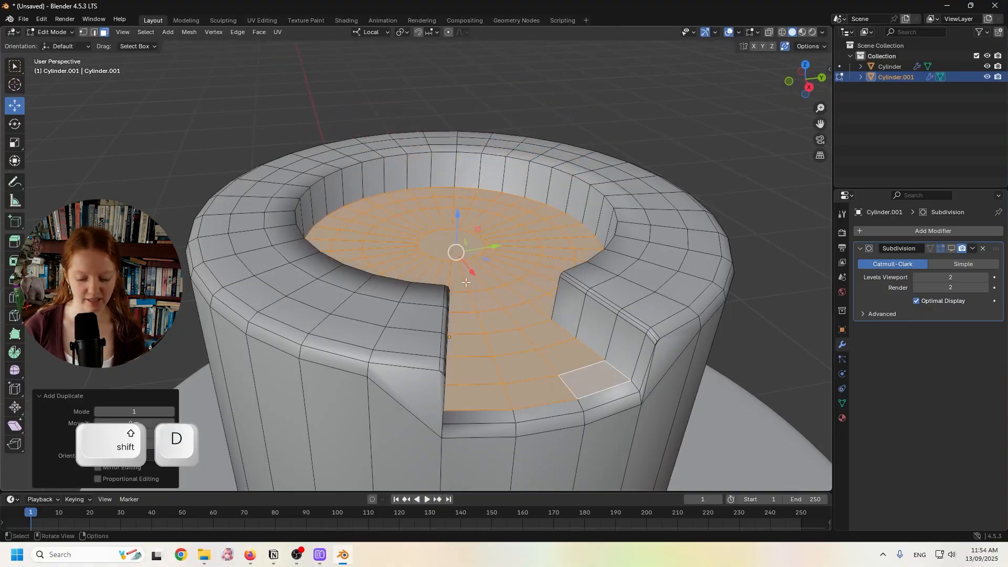
pyautogui.press('p')
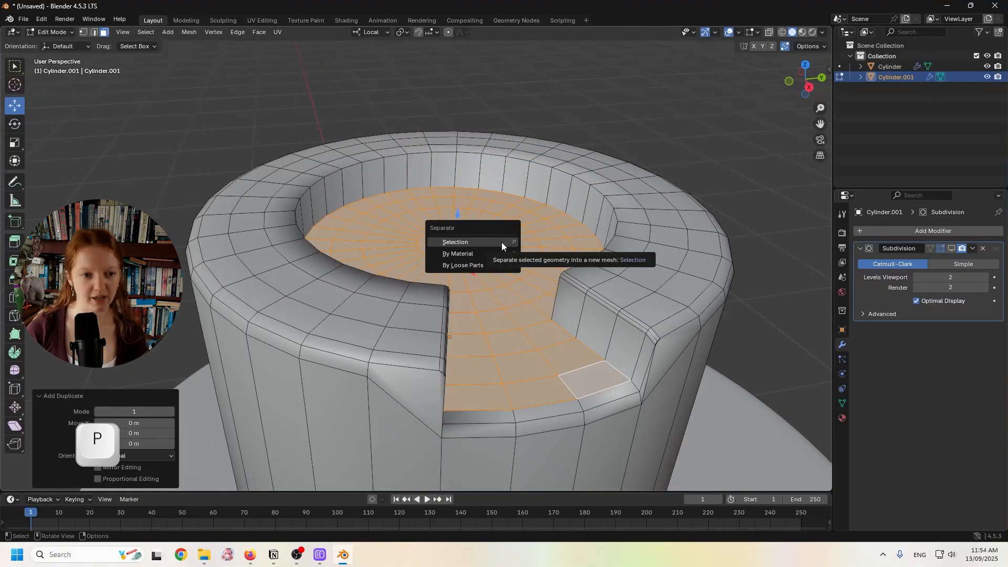
pyautogui.click(453, 242)
pyautogui.click(63, 32)
pyautogui.click(65, 44)
pyautogui.hotkey('alt', 'a')
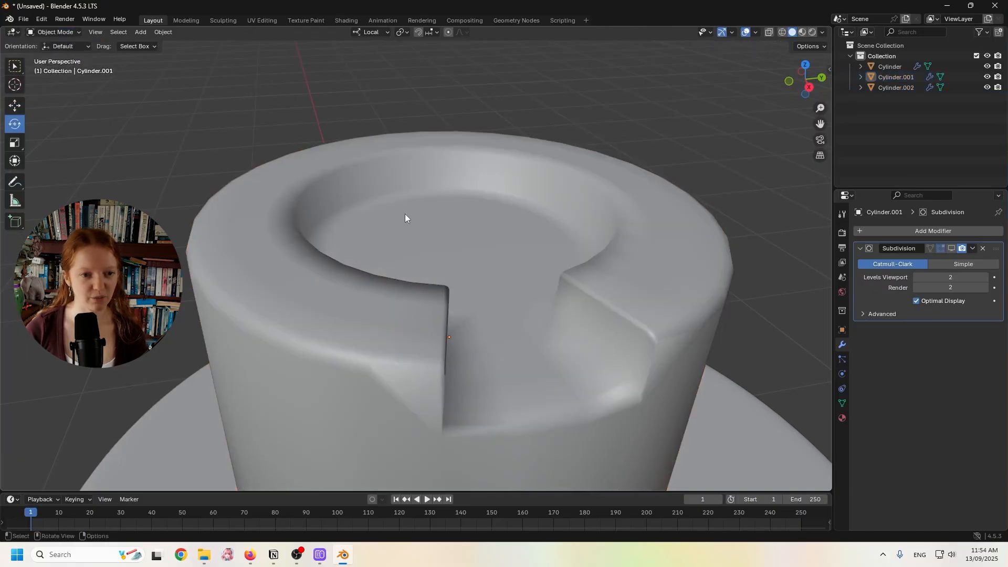
# - Open the separated floor piece in Edit Mode and extrude all its faces upward about 0.143 m
pyautogui.click(440, 222)
pyautogui.moveTo(511, 241)
pyautogui.mouseDown(button='middle')
pyautogui.moveTo(561, 256)
pyautogui.moveTo(537, 260)
pyautogui.moveTo(512, 240)
pyautogui.mouseUp(button='middle')
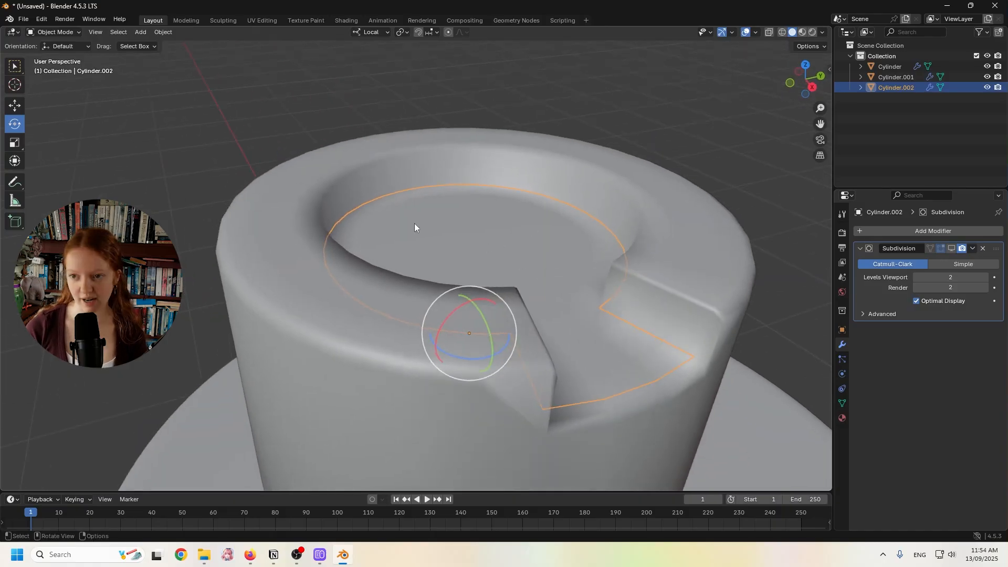
pyautogui.moveTo(387, 228); pyautogui.dragTo(465, 238, button='middle')
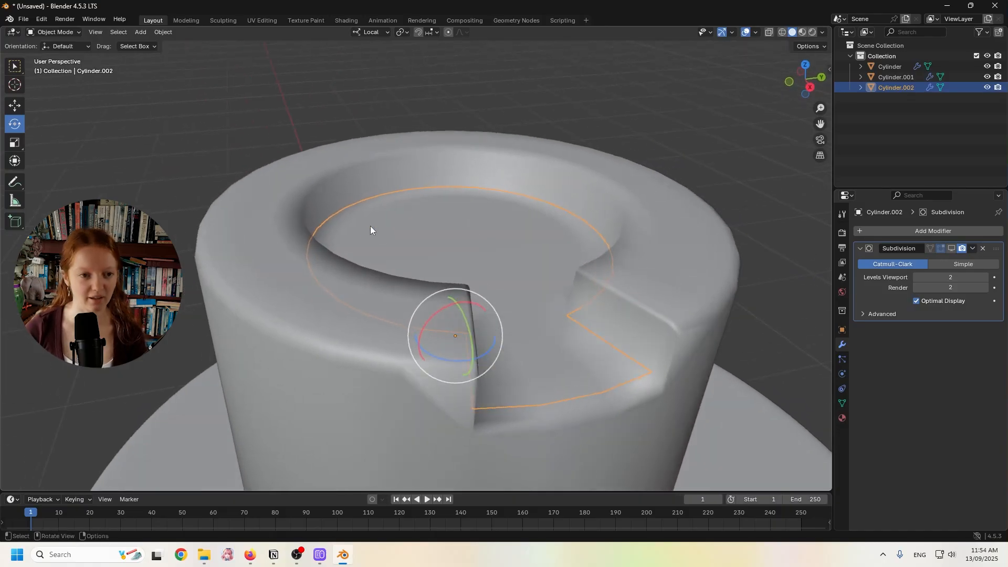
pyautogui.moveTo(361, 224); pyautogui.dragTo(345, 228, button='middle')
pyautogui.click(59, 32)
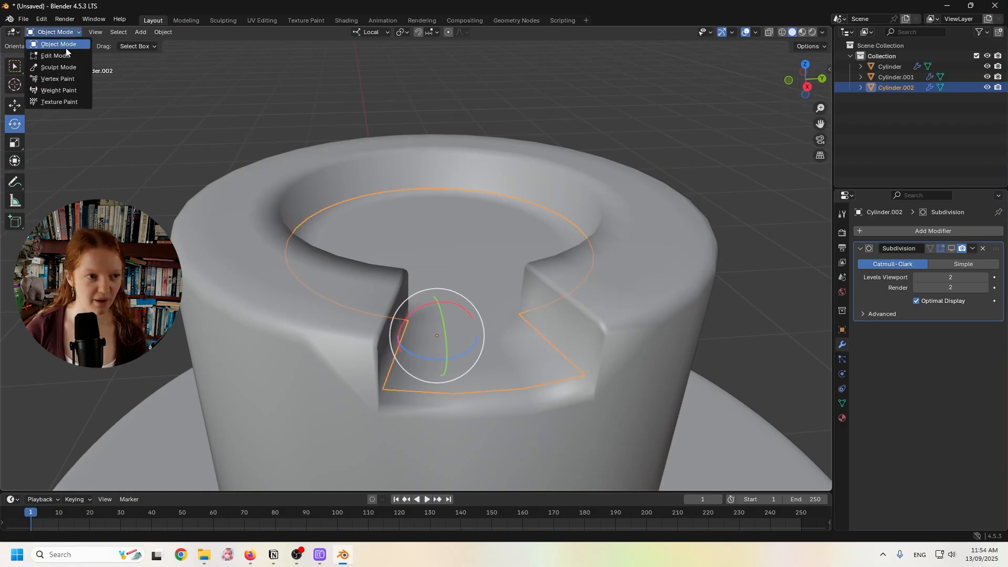
pyautogui.click(60, 53)
pyautogui.press('a')
pyautogui.moveTo(503, 233); pyautogui.dragTo(531, 250, button='middle')
pyautogui.press('e')
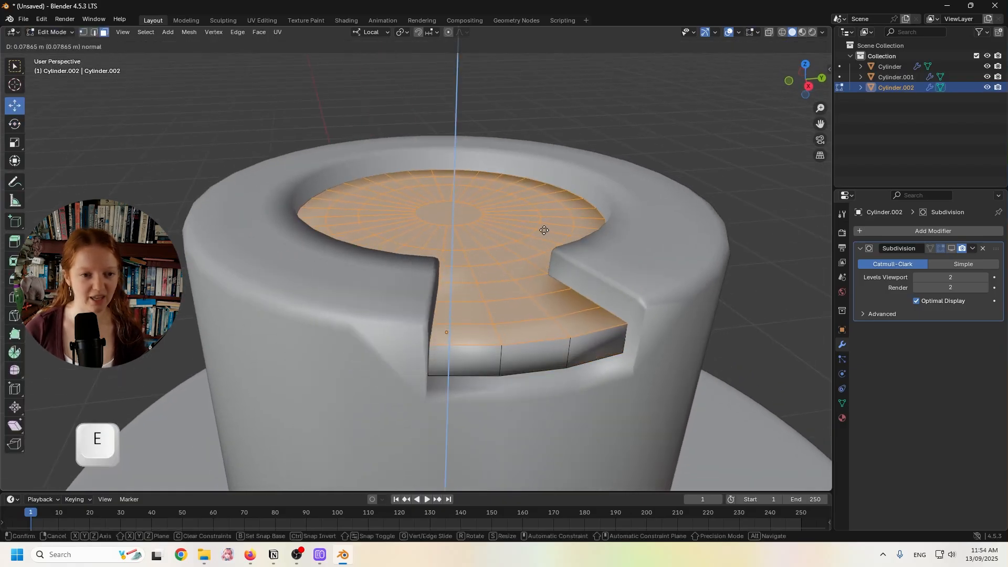
pyautogui.click(544, 215)
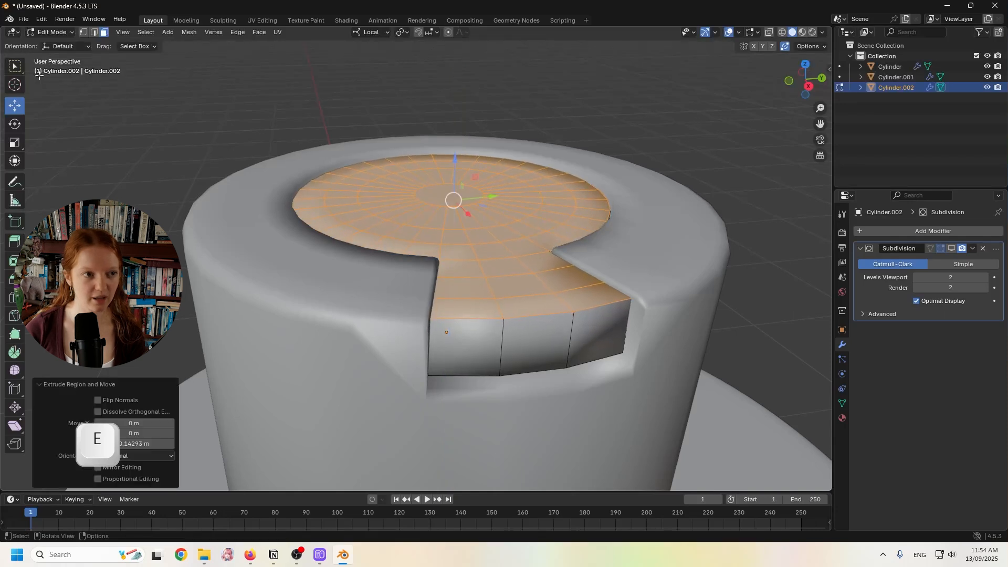
# - Return to Object Mode and turn on the Subdivision viewport display for both the new piece and the upper cylinder
pyautogui.click(51, 33)
pyautogui.click(52, 43)
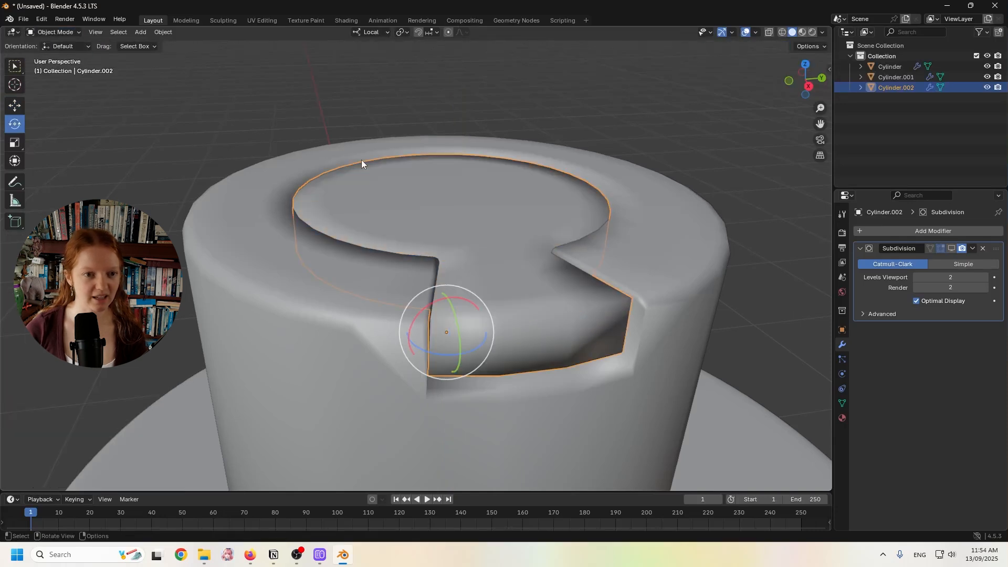
pyautogui.moveTo(614, 283); pyautogui.dragTo(470, 259, button='middle')
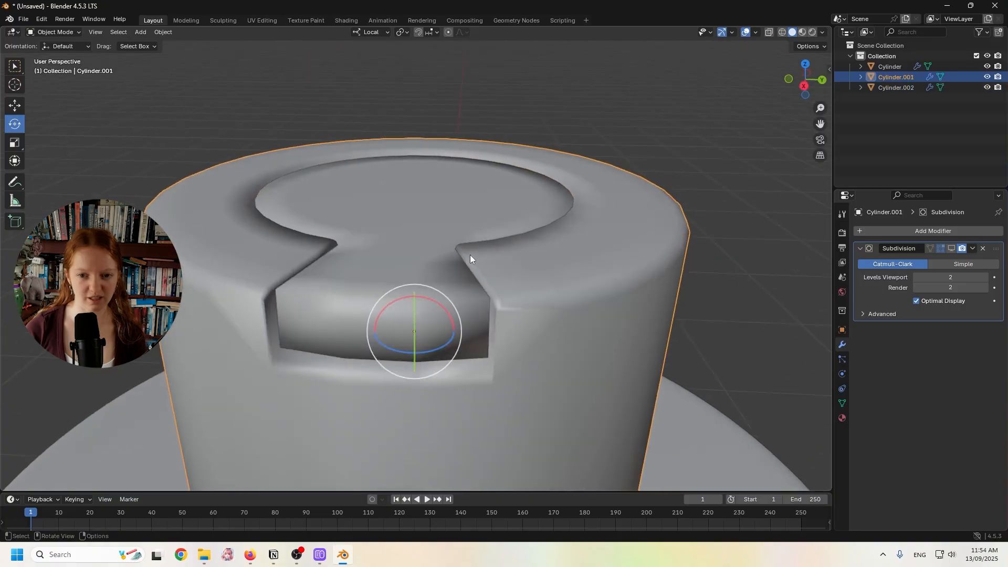
pyautogui.click(952, 249)
pyautogui.click(607, 229)
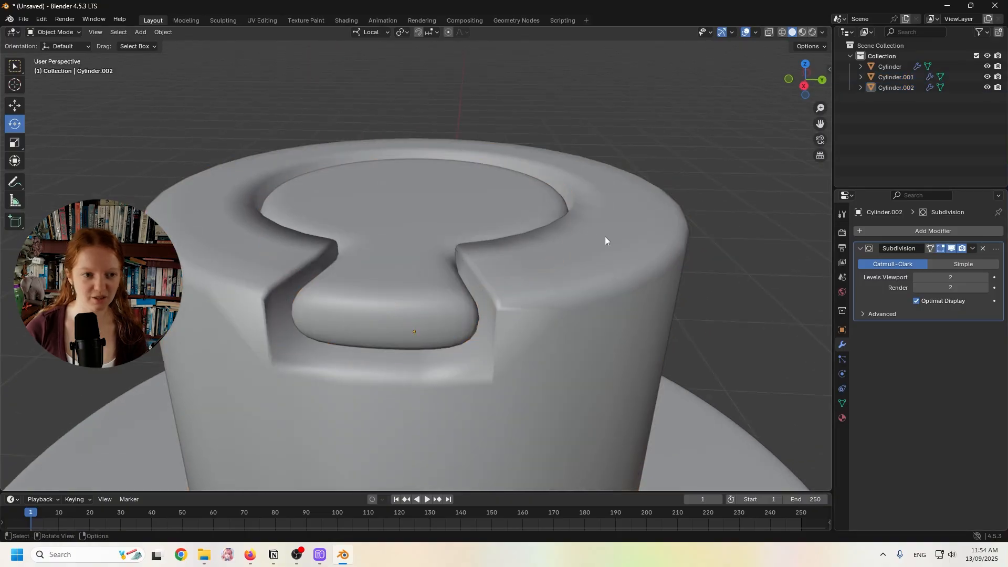
pyautogui.click(952, 249)
pyautogui.click(704, 220)
pyautogui.moveTo(517, 204); pyautogui.dragTo(415, 218, button='middle')
# - In Edit Mode, select the three outer end faces of the new piece in the notch and extrude them outward
pyautogui.click(550, 226)
pyautogui.click(52, 33)
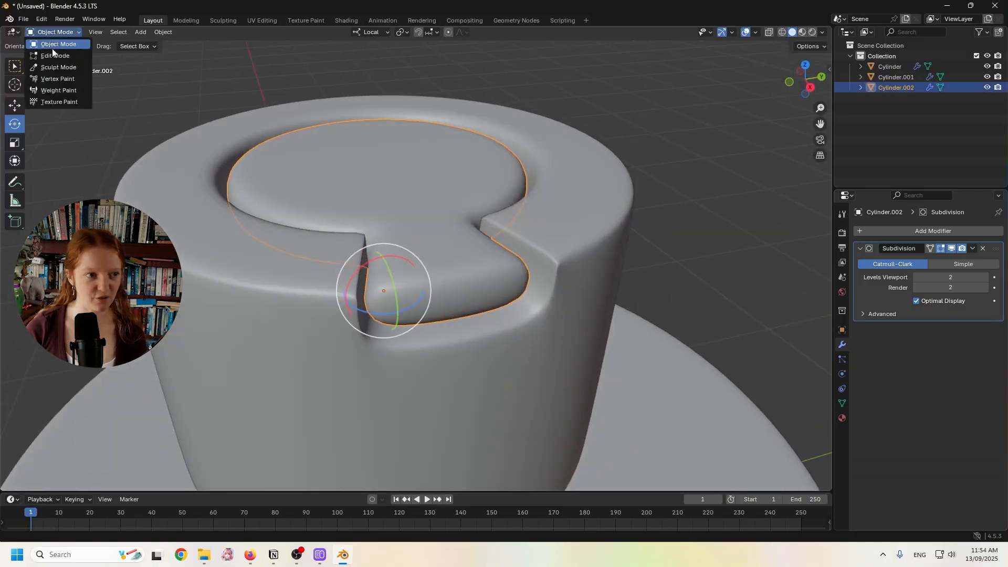
pyautogui.click(53, 59)
pyautogui.keyDown('shift'); pyautogui.moveTo(424, 283); pyautogui.dragTo(473, 256, button='middle'); pyautogui.keyUp('shift')
pyautogui.click(473, 256)
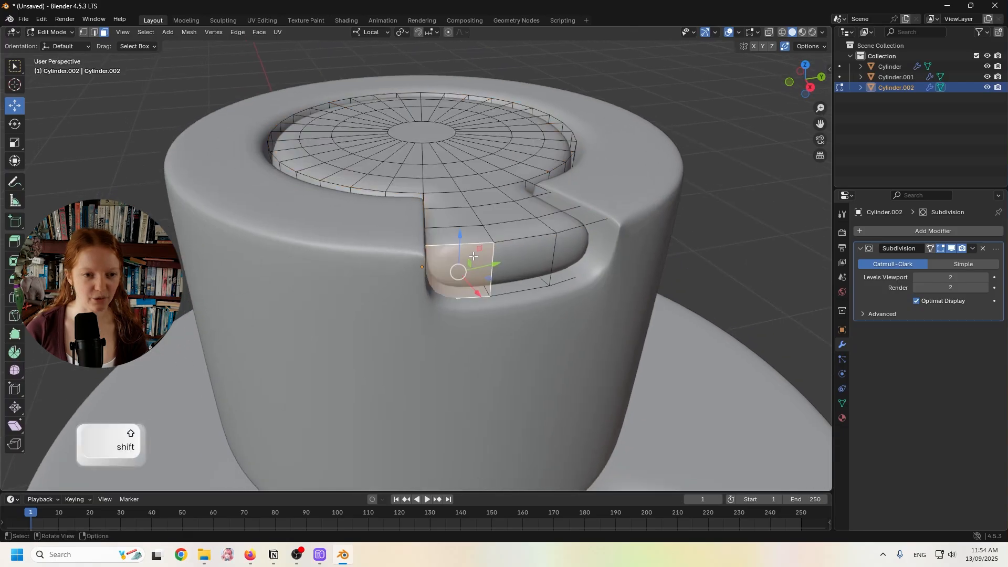
pyautogui.keyDown('shift'); pyautogui.click(524, 254); pyautogui.keyUp('shift')
pyautogui.keyDown('shift'); pyautogui.click(580, 252); pyautogui.keyUp('shift')
pyautogui.moveTo(581, 252); pyautogui.dragTo(549, 253, button='middle')
pyautogui.keyDown('shift'); pyautogui.moveTo(237, 252); pyautogui.dragTo(448, 212, button='middle'); pyautogui.keyUp('shift')
pyautogui.press('e')
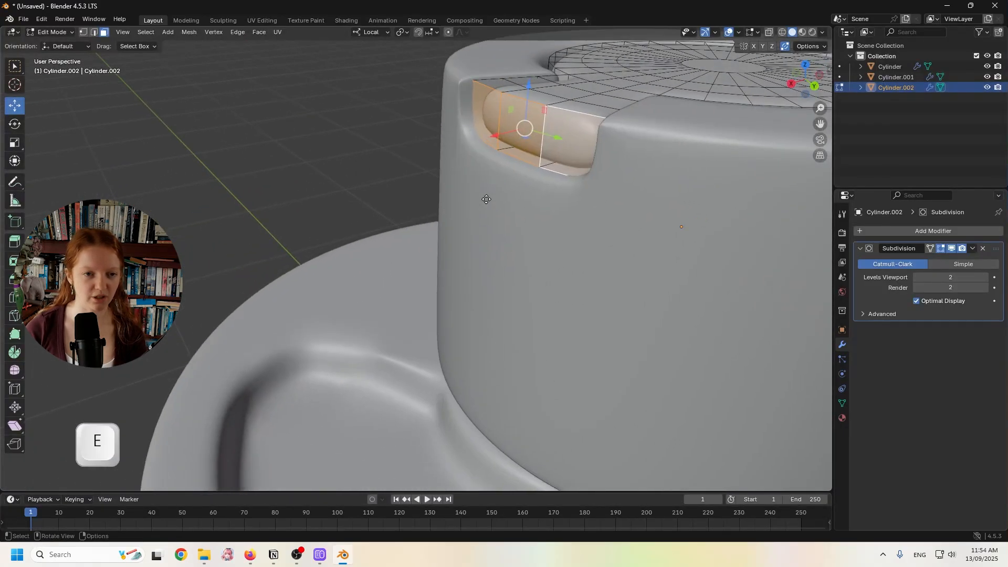
pyautogui.click(460, 206)
# - From the back orthographic view, rotate the extruded end faces about 18.5° around the local Y axis
pyautogui.moveTo(460, 206); pyautogui.dragTo(488, 238, button='middle')
pyautogui.click(811, 85)
pyautogui.scroll(2, 488, 238)
pyautogui.keyDown('shift'); pyautogui.moveTo(415, 174); pyautogui.dragTo(470, 335, button='middle'); pyautogui.keyUp('shift')
pyautogui.scroll(1, 457, 226)
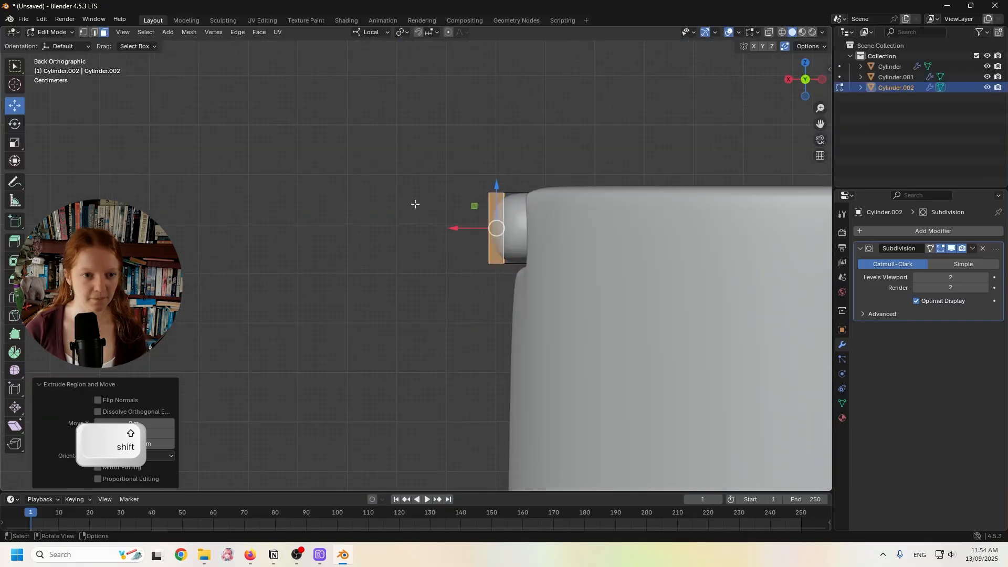
pyautogui.click(14, 124)
pyautogui.moveTo(485, 192); pyautogui.dragTo(466, 195)
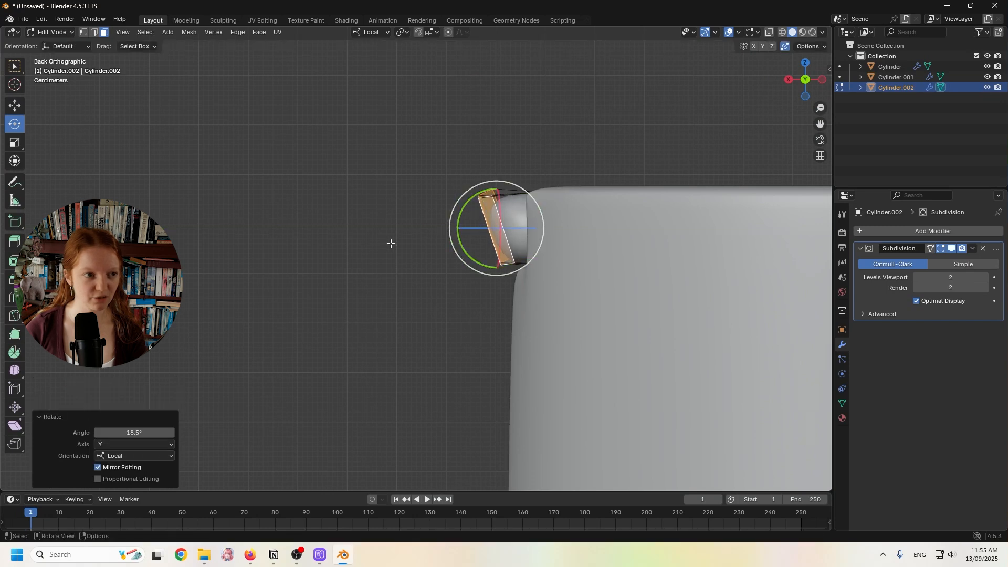
# - Extrude the tilted end faces again, rotate them further downward, and move them toward the cylinder and about 0.045 m down
pyautogui.press('e')
pyautogui.click(389, 265)
pyautogui.moveTo(409, 223); pyautogui.dragTo(446, 272)
pyautogui.click(16, 108)
pyautogui.moveTo(413, 302); pyautogui.dragTo(443, 302)
pyautogui.moveTo(476, 265); pyautogui.dragTo(477, 286)
pyautogui.keyDown('shift'); pyautogui.moveTo(477, 286); pyautogui.dragTo(486, 213, button='middle'); pyautogui.keyUp('shift')
# - Extrude the end faces about 0.134 m, then rotate them level and shift them closer to the cylinder's wall
pyautogui.press('e')
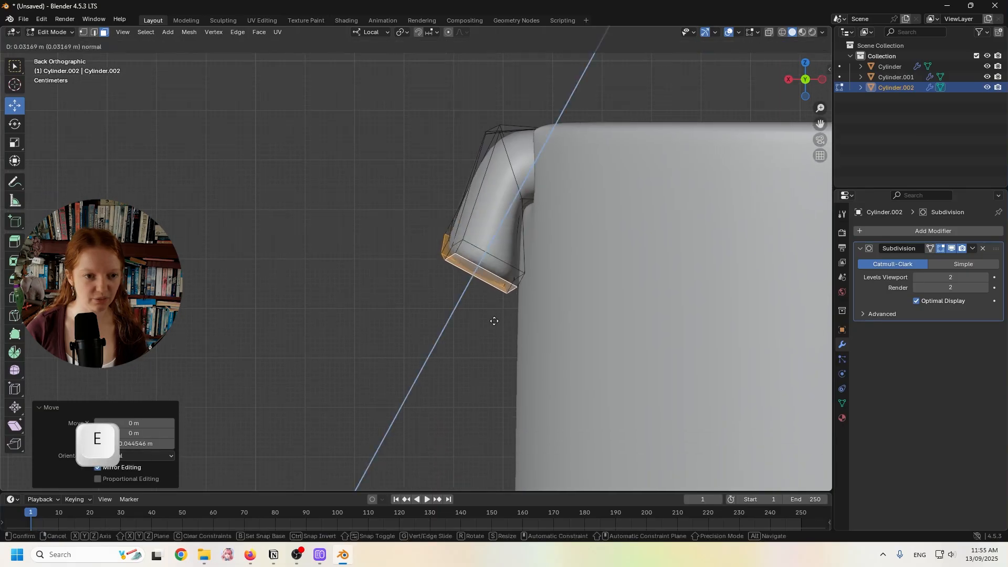
pyautogui.click(479, 367)
pyautogui.click(14, 125)
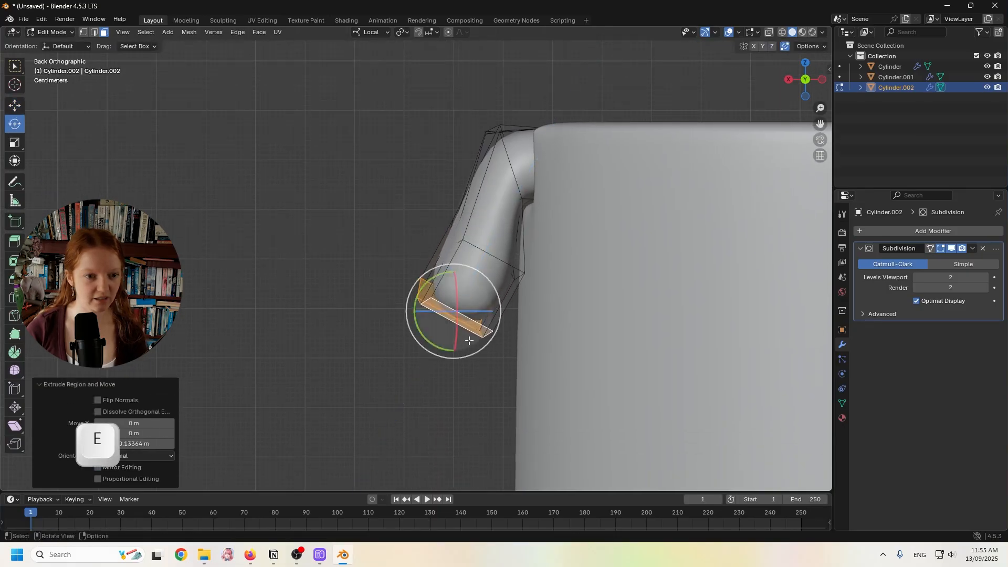
pyautogui.moveTo(422, 333); pyautogui.dragTo(446, 349)
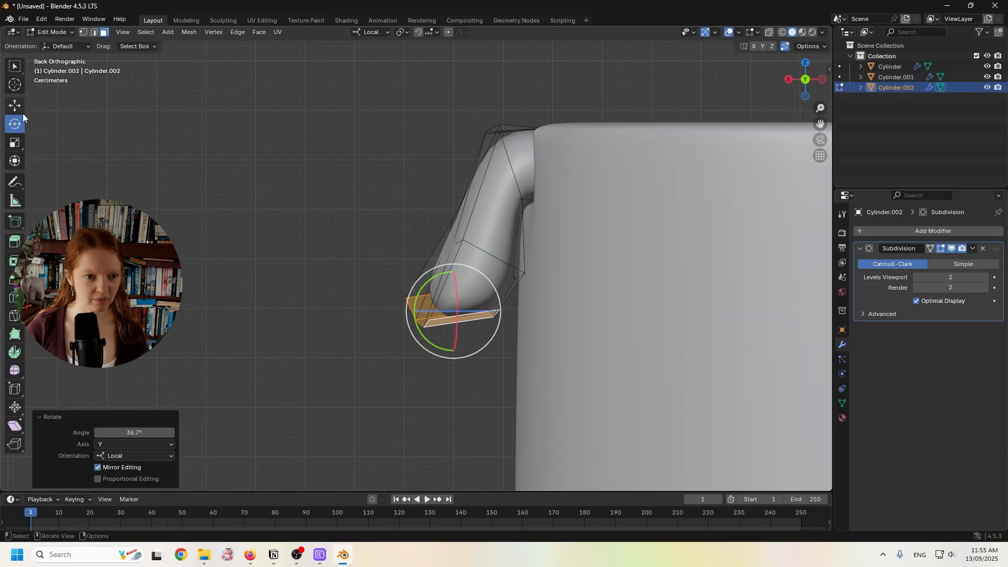
pyautogui.moveTo(437, 312); pyautogui.dragTo(462, 311)
pyautogui.moveTo(483, 274); pyautogui.dragTo(447, 322)
pyautogui.keyDown('shift'); pyautogui.moveTo(465, 308); pyautogui.dragTo(450, 277, button='middle'); pyautogui.keyUp('shift')
# - Extrude the strap's end faces straight down about 0.38 m, and extrude once more to just above the base
pyautogui.press('e')
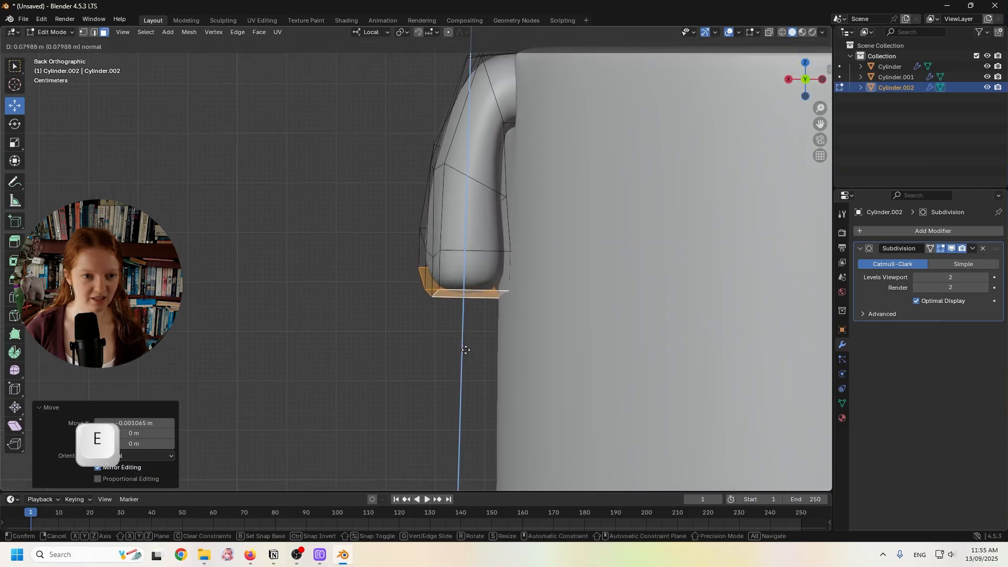
pyautogui.click(469, 38)
pyautogui.keyDown('shift'); pyautogui.moveTo(498, 283); pyautogui.dragTo(496, 101, button='middle'); pyautogui.keyUp('shift')
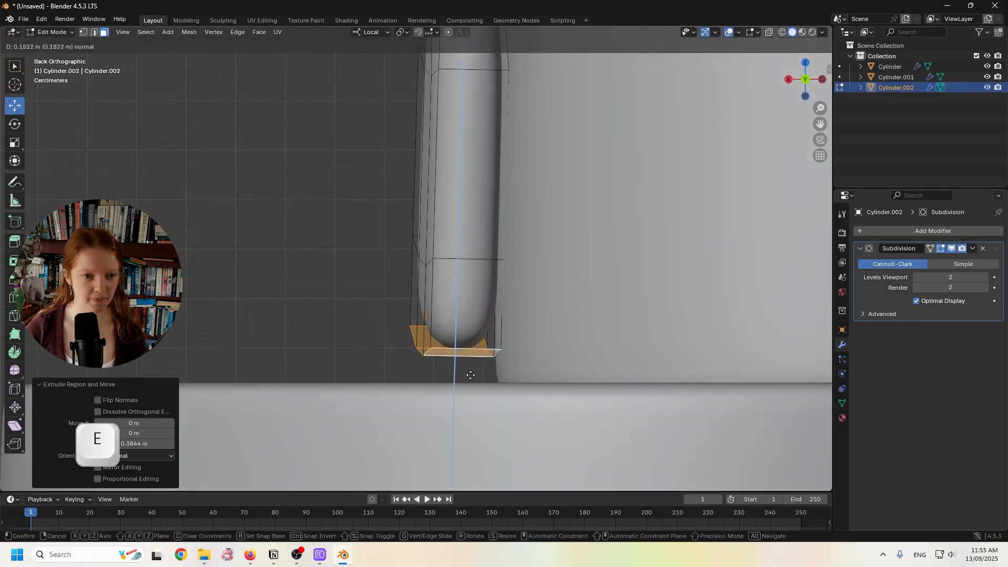
pyautogui.click(455, 367)
# - Insert a centred edge loop across the strap just below its top bend and rotate it to follow the curve
pyautogui.moveTo(455, 367); pyautogui.dragTo(334, 373, button='middle')
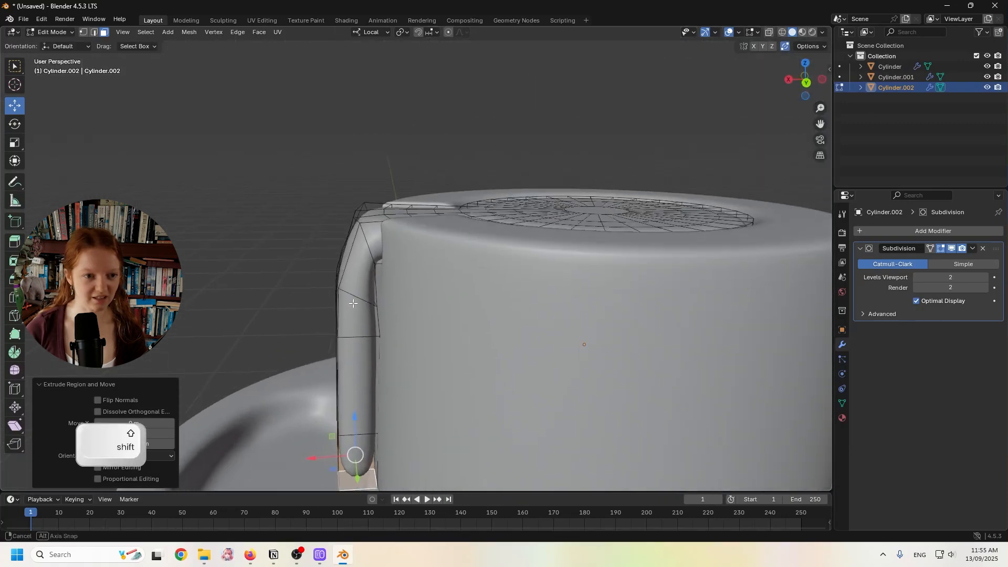
pyautogui.moveTo(334, 286); pyautogui.dragTo(373, 270, button='middle')
pyautogui.scroll(1, 300, 226)
pyautogui.keyDown('shift'); pyautogui.moveTo(236, 183); pyautogui.dragTo(302, 223, button='middle'); pyautogui.keyUp('shift')
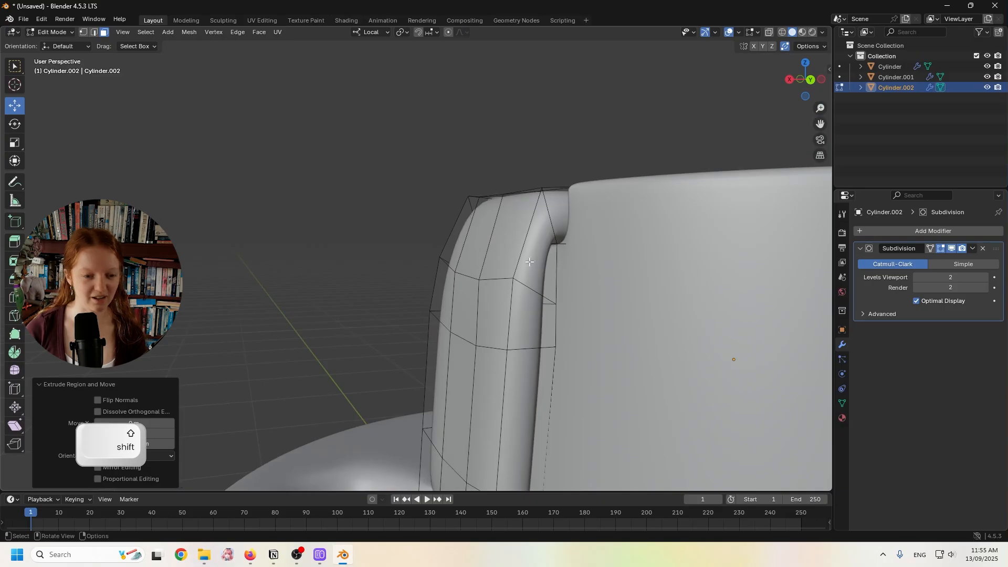
pyautogui.hotkey('ctrl', 'r')
pyautogui.click(511, 256)
pyautogui.rightClick(407, 226)
pyautogui.click(12, 122)
pyautogui.moveTo(407, 209); pyautogui.dragTo(344, 196, button='middle')
pyautogui.moveTo(377, 196); pyautogui.dragTo(358, 216)
# - Select the edge loop below the inserted one around the strap and rotate it closer to horizontal
pyautogui.click(407, 252)
pyautogui.moveTo(370, 255); pyautogui.dragTo(470, 279, button='middle')
pyautogui.keyDown('alt'); pyautogui.keyDown('shift'); pyautogui.click(512, 310); pyautogui.keyUp('shift'); pyautogui.keyUp('alt')
pyautogui.moveTo(512, 310); pyautogui.dragTo(461, 302, button='middle')
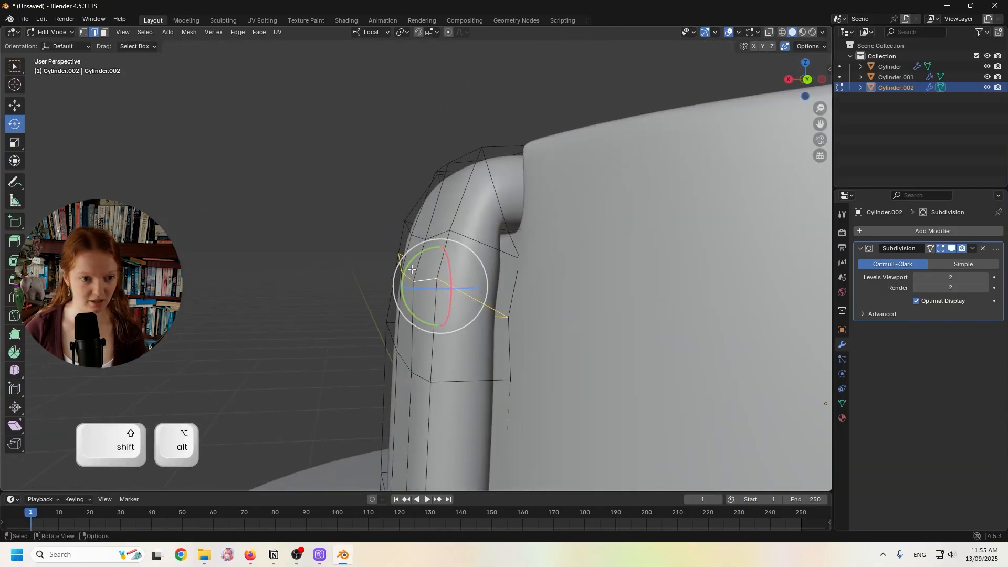
pyautogui.moveTo(406, 268); pyautogui.dragTo(391, 286)
pyautogui.moveTo(392, 286); pyautogui.dragTo(512, 205, button='middle')
pyautogui.keyDown('shift'); pyautogui.moveTo(405, 239); pyautogui.dragTo(420, 201, button='middle'); pyautogui.keyUp('shift')
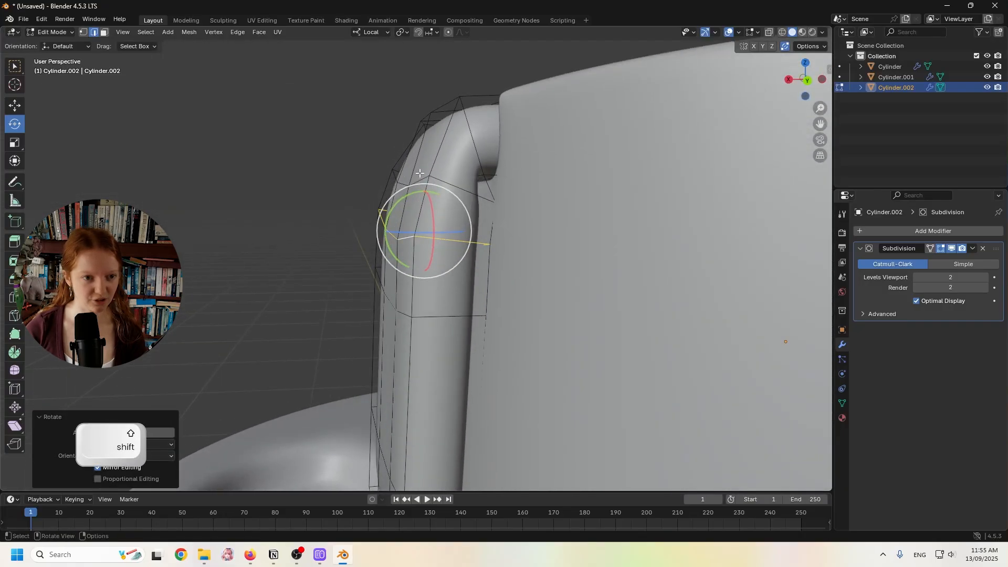
# - Rotate the inserted edge loop by -11.7° around Y, switch the transform orientation to Global, and nudge the loop slightly upward
pyautogui.click(419, 175)
pyautogui.keyDown('alt'); pyautogui.keyDown('shift'); pyautogui.click(442, 181); pyautogui.keyUp('shift'); pyautogui.keyUp('alt')
pyautogui.moveTo(404, 163); pyautogui.dragTo(412, 162)
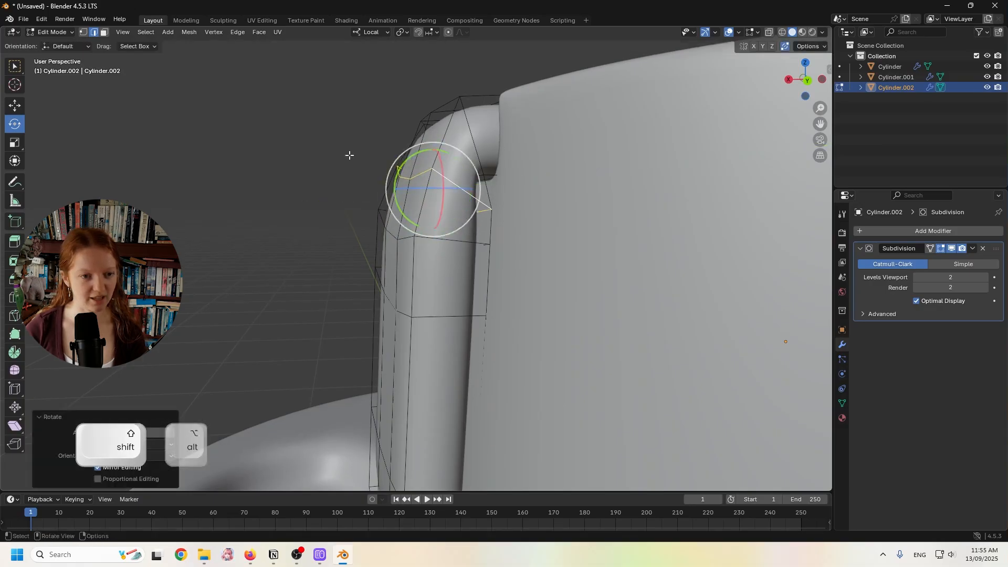
pyautogui.click(15, 105)
pyautogui.moveTo(333, 118); pyautogui.dragTo(325, 113, button='middle')
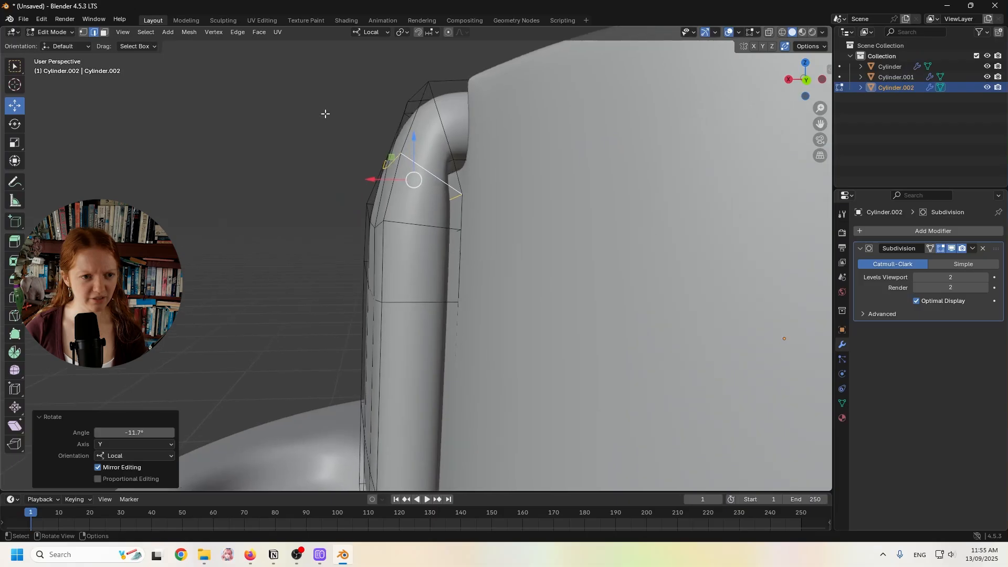
pyautogui.click(371, 32)
pyautogui.click(358, 87)
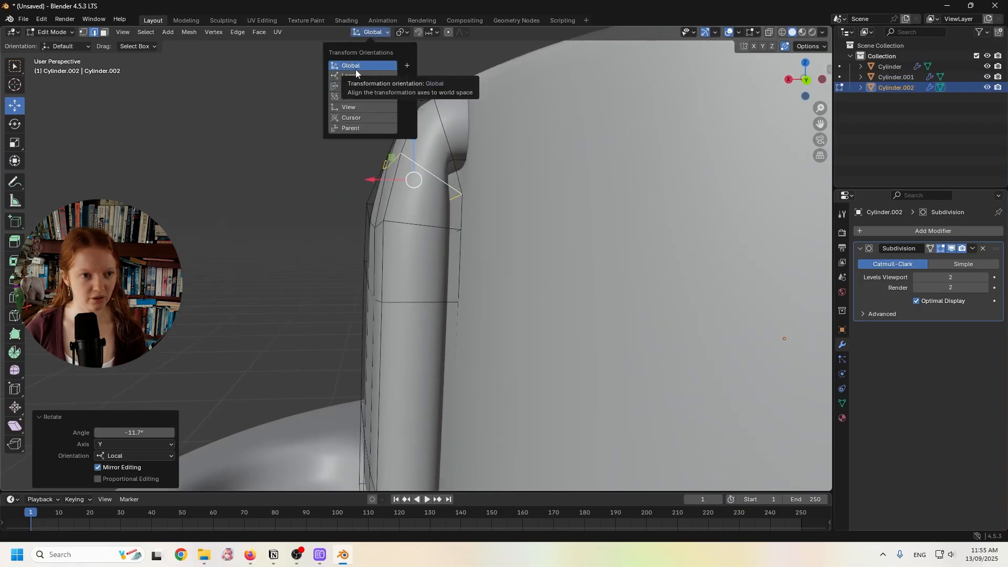
pyautogui.moveTo(415, 155); pyautogui.dragTo(415, 150)
pyautogui.moveTo(370, 177); pyautogui.dragTo(371, 178)
# - Select the edge loop at the strap's top bend and scale it up slightly to widen the bend
pyautogui.moveTo(371, 178); pyautogui.dragTo(310, 294, button='middle')
pyautogui.keyDown('shift'); pyautogui.moveTo(460, 366); pyautogui.dragTo(373, 141, button='middle'); pyautogui.keyUp('shift')
pyautogui.scroll(3, 387, 238)
pyautogui.click(407, 234)
pyautogui.scroll(1, 411, 213)
pyautogui.keyDown('alt'); pyautogui.keyDown('shift'); pyautogui.click(368, 215); pyautogui.keyUp('shift'); pyautogui.keyUp('alt')
pyautogui.press('s')
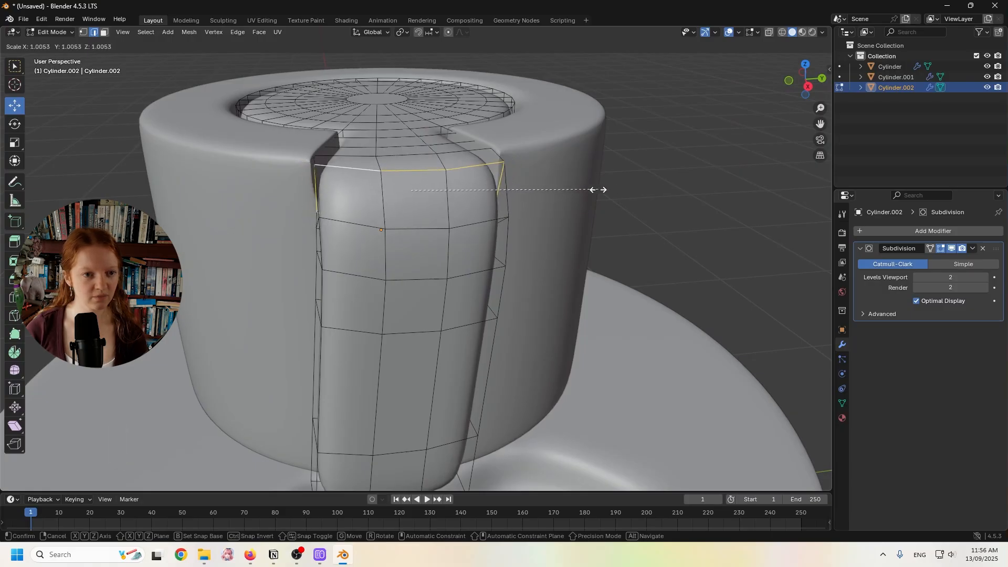
pyautogui.click(606, 191)
pyautogui.click(538, 238)
# - Examine the strap's shape and alignment from the top view and from the front
pyautogui.moveTo(538, 238); pyautogui.dragTo(450, 385, button='middle')
pyautogui.moveTo(431, 336); pyautogui.dragTo(414, 390, button='middle')
pyautogui.click(805, 83)
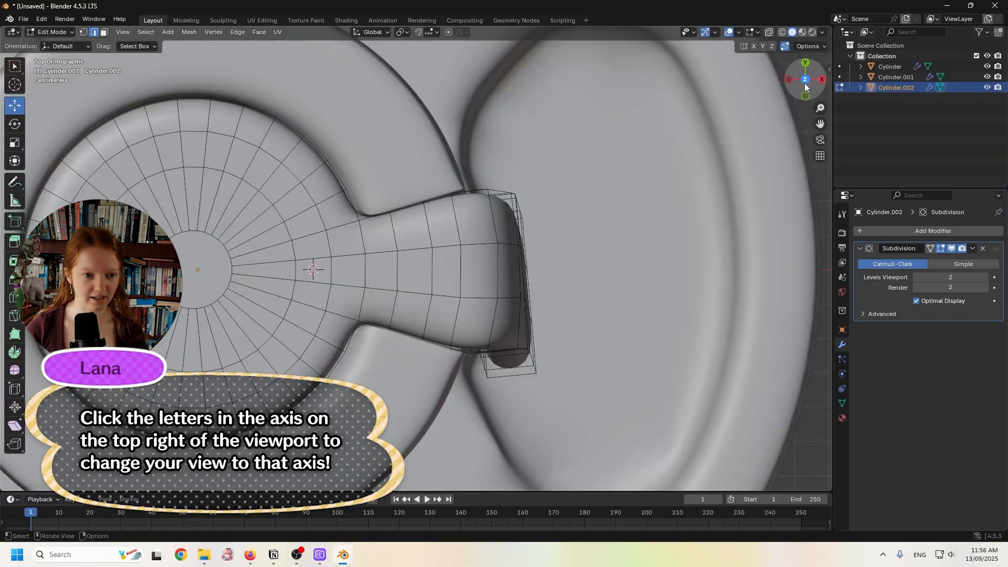
pyautogui.scroll(1, 499, 301)
pyautogui.moveTo(524, 344); pyautogui.dragTo(419, 115, button='middle')
pyautogui.scroll(-1, 423, 242)
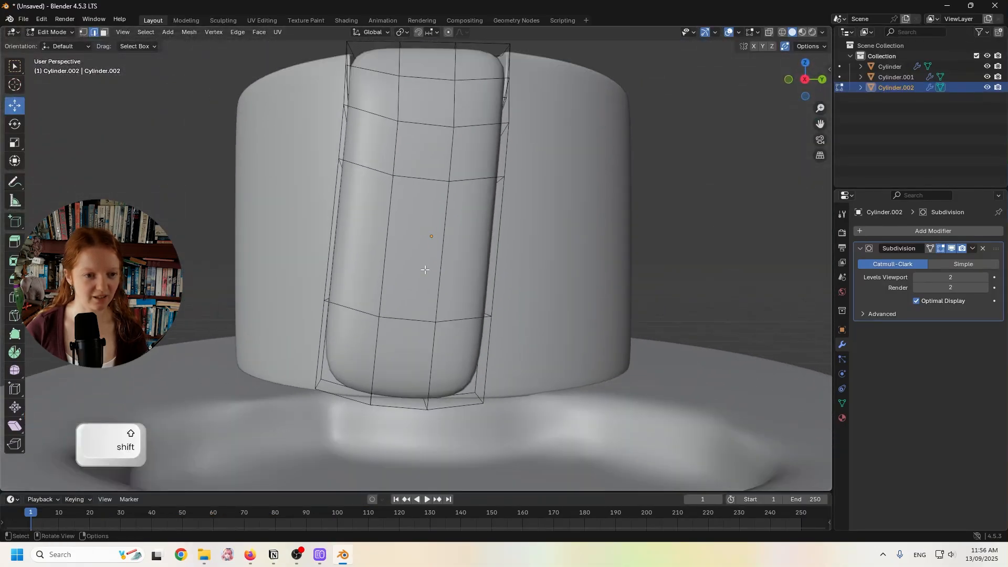
# - Isolate the strap piece in local view and select the three faces closing the strap's lower end
pyautogui.scroll(-2, 426, 266)
pyautogui.moveTo(428, 268); pyautogui.dragTo(433, 290, button='middle')
pyautogui.click(806, 82)
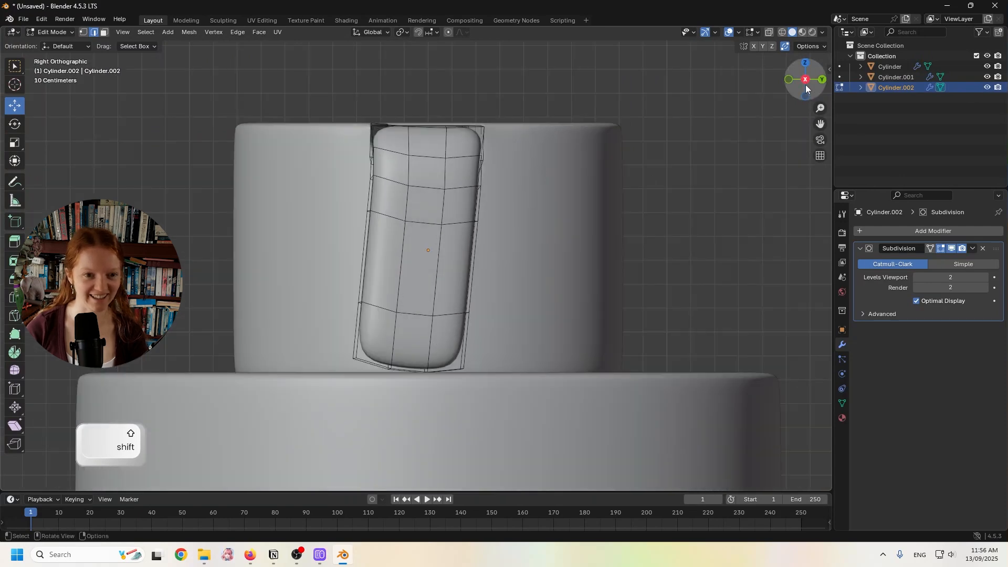
pyautogui.scroll(3, 431, 301)
pyautogui.keyDown('shift'); pyautogui.moveTo(435, 252); pyautogui.dragTo(441, 184, button='middle'); pyautogui.keyUp('shift')
pyautogui.moveTo(401, 331); pyautogui.dragTo(409, 362, button='middle')
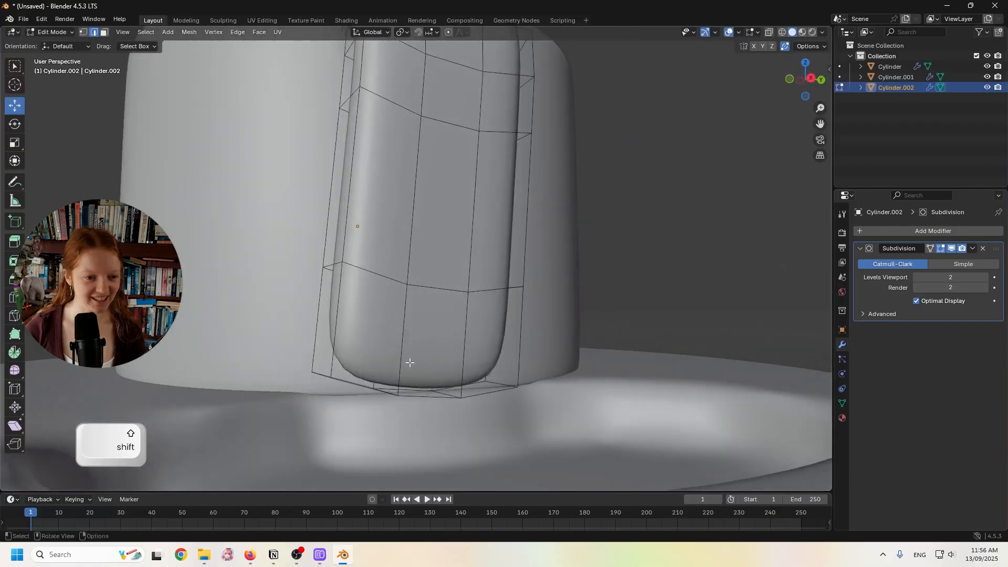
pyautogui.moveTo(298, 226); pyautogui.dragTo(294, 216, button='middle')
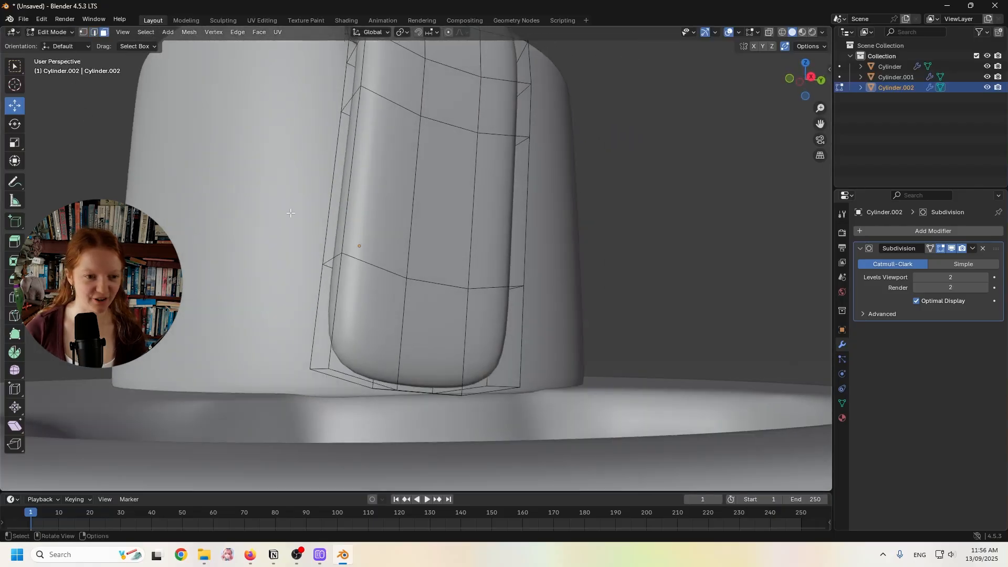
pyautogui.click(363, 387)
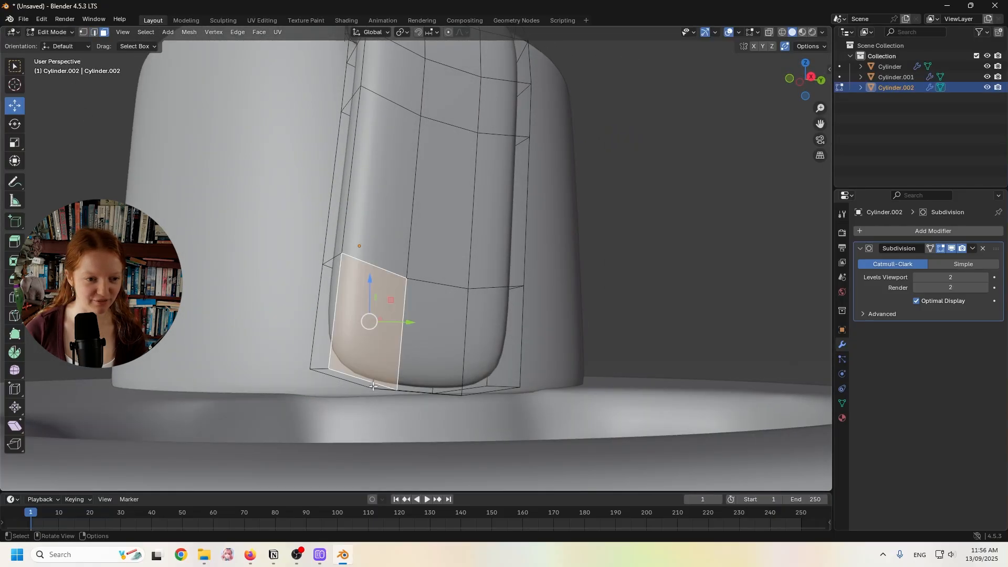
pyautogui.press('/')
pyautogui.moveTo(376, 375); pyautogui.dragTo(377, 332, button='middle')
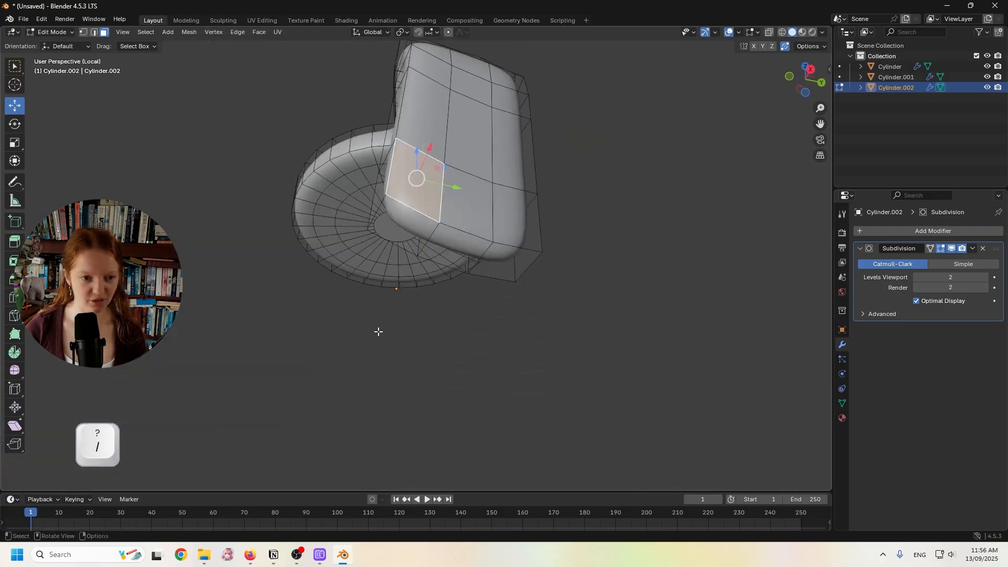
pyautogui.click(407, 228)
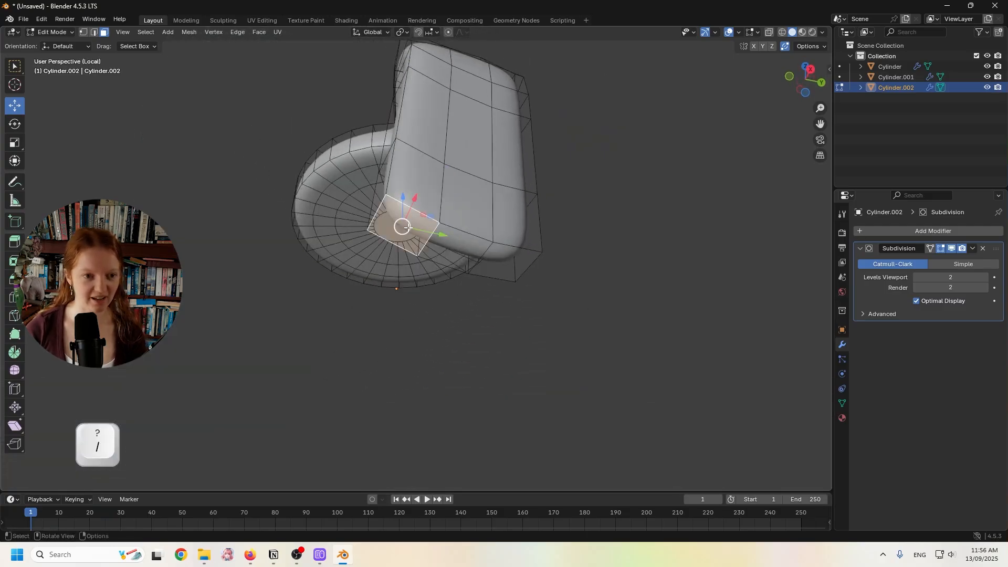
pyautogui.keyDown('shift'); pyautogui.click(462, 260); pyautogui.keyUp('shift')
pyautogui.keyDown('shift'); pyautogui.click(492, 279); pyautogui.keyUp('shift')
# - Shift the strap's lower end faces along +Y and rotate them around X to level the end
pyautogui.click(812, 70)
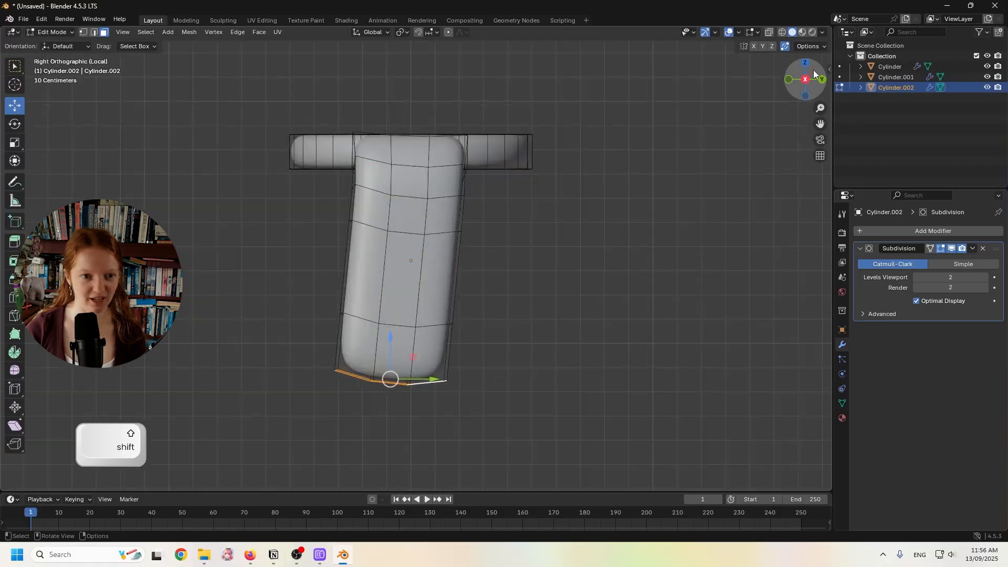
pyautogui.scroll(2, 403, 368)
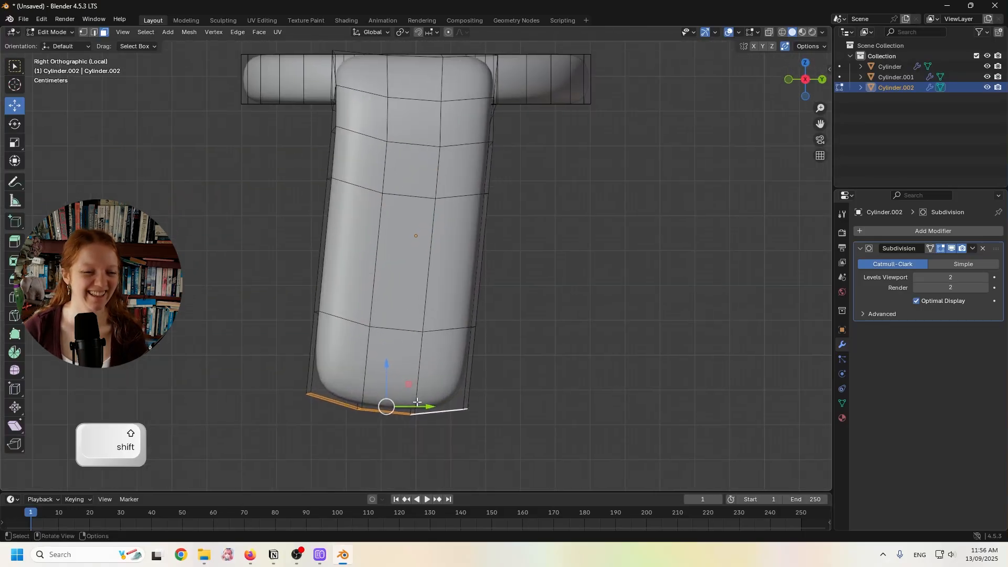
pyautogui.moveTo(412, 406); pyautogui.dragTo(434, 406)
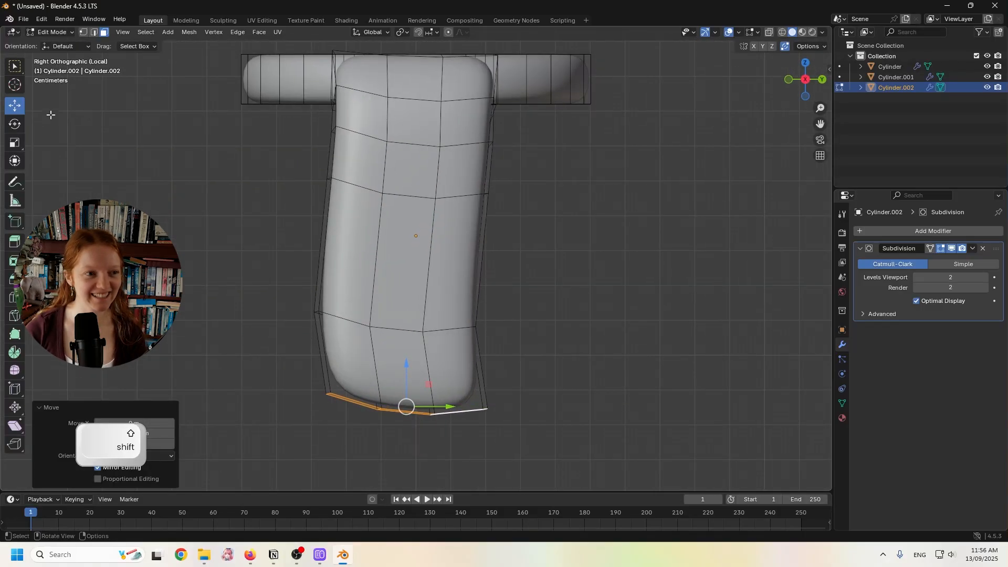
pyautogui.click(19, 128)
pyautogui.moveTo(393, 368); pyautogui.dragTo(384, 357)
pyautogui.click(385, 357)
# - Select the edge loop just above the strap's lower end, rotate it closer to level, and move it slightly along +Y
pyautogui.click(94, 32)
pyautogui.click(123, 128)
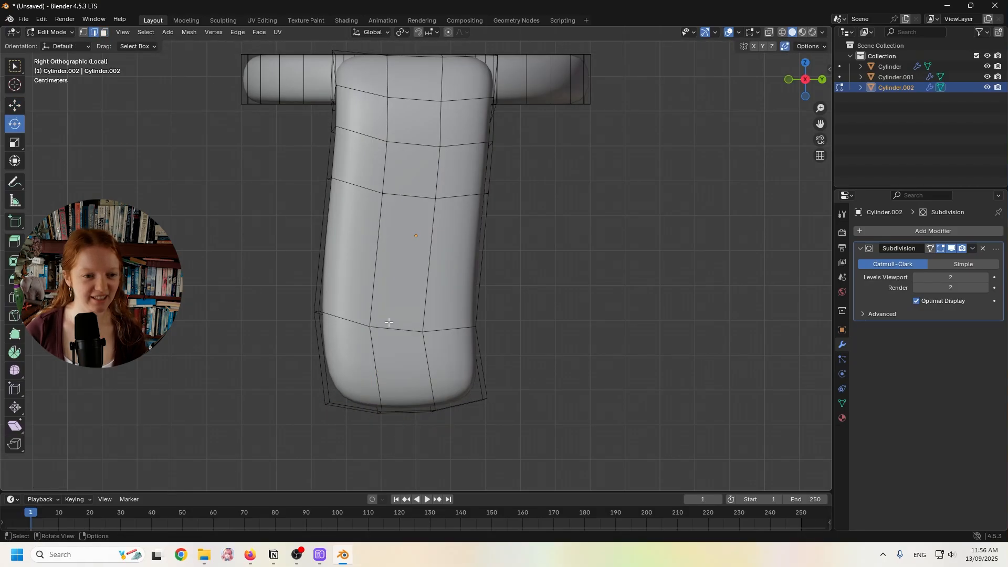
pyautogui.keyDown('alt'); pyautogui.keyDown('shift'); pyautogui.click(345, 323); pyautogui.keyUp('shift'); pyautogui.keyUp('alt')
pyautogui.moveTo(370, 295); pyautogui.dragTo(368, 300)
pyautogui.click(18, 105)
pyautogui.moveTo(439, 326); pyautogui.dragTo(453, 326)
pyautogui.keyDown('shift'); pyautogui.moveTo(421, 249); pyautogui.dragTo(427, 290, button='middle'); pyautogui.keyUp('shift')
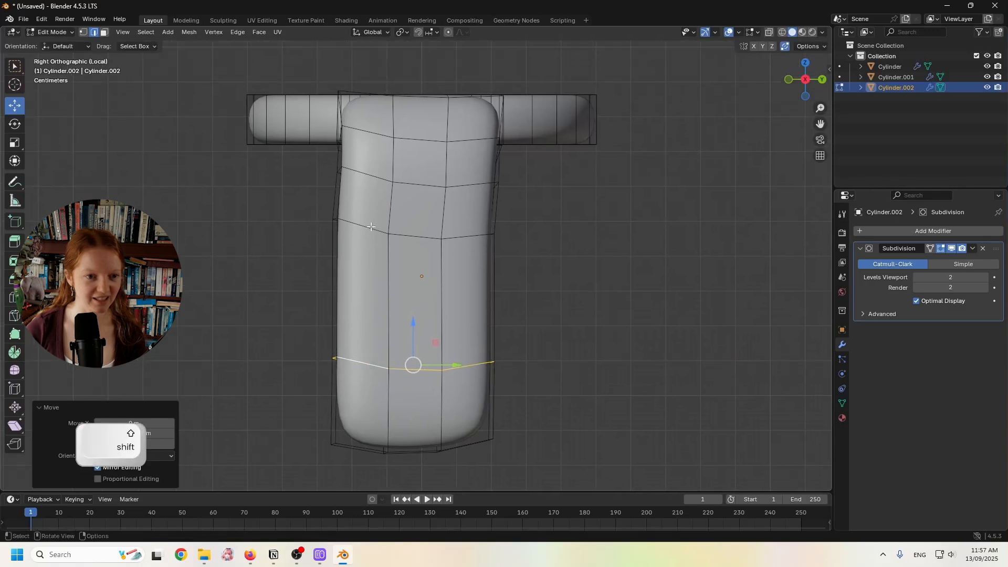
# - Select the third edge loop from the strap's top and rotate it slightly around X toward level
pyautogui.keyDown('alt'); pyautogui.click(371, 226); pyautogui.keyUp('alt')
pyautogui.hotkey('shift', 'space')
pyautogui.press('r')
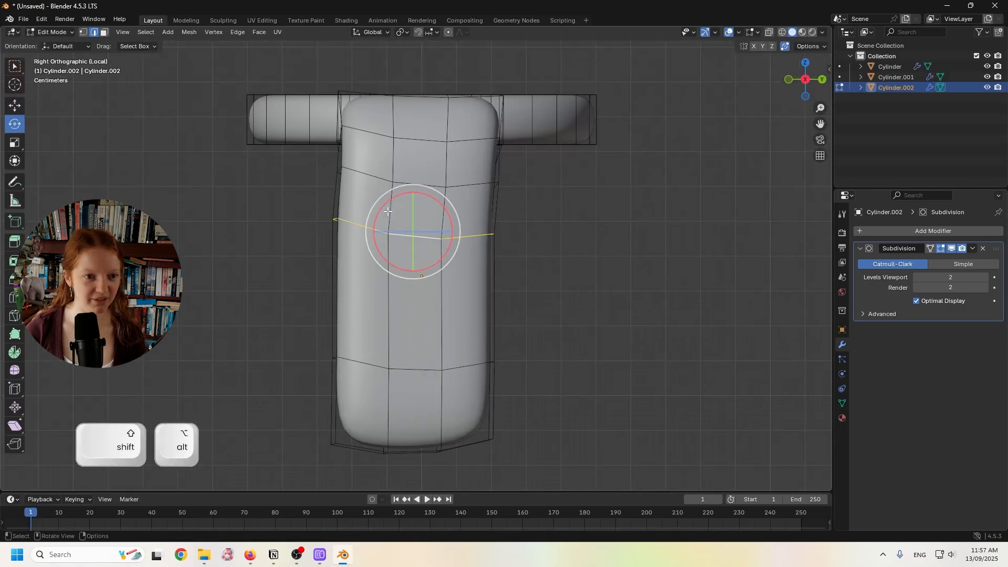
pyautogui.moveTo(382, 206); pyautogui.dragTo(378, 206)
# - Level the two uppermost edge loops on the strap's front by rotating each slightly around X
pyautogui.keyDown('shift'); pyautogui.moveTo(379, 207); pyautogui.dragTo(383, 249, button='middle'); pyautogui.keyUp('shift')
pyautogui.scroll(1, 382, 230)
pyautogui.click(368, 209)
pyautogui.keyDown('alt'); pyautogui.keyDown('shift'); pyautogui.click(409, 220); pyautogui.keyUp('shift'); pyautogui.keyUp('alt')
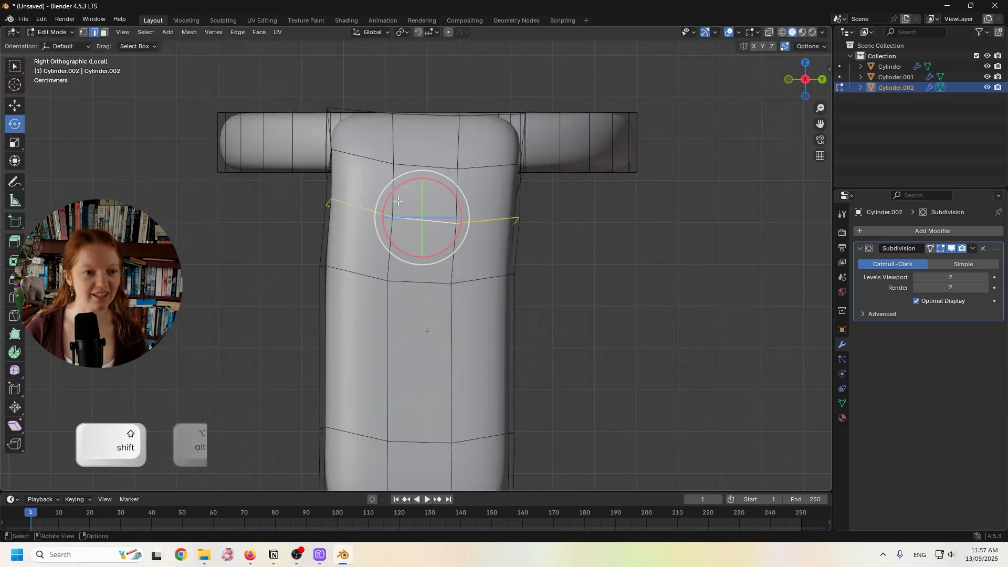
pyautogui.moveTo(395, 191); pyautogui.dragTo(392, 192)
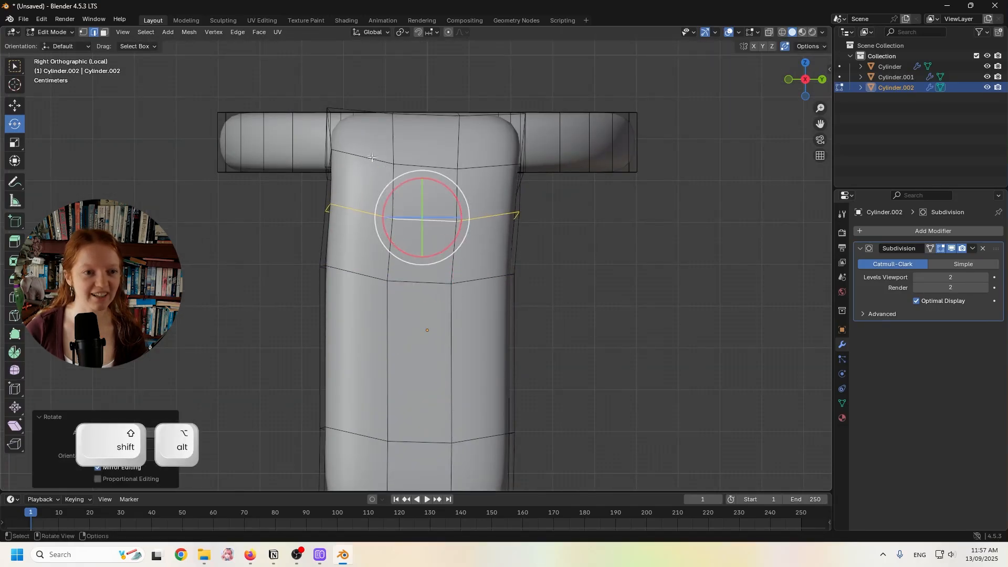
pyautogui.click(368, 158)
pyautogui.keyDown('alt'); pyautogui.keyDown('shift'); pyautogui.click(428, 165); pyautogui.keyUp('shift'); pyautogui.keyUp('alt')
pyautogui.moveTo(393, 148); pyautogui.dragTo(391, 151)
# - Select the full third edge loop from the strap's top and move it slightly along +Y to straighten the sides
pyautogui.keyDown('shift'); pyautogui.moveTo(386, 302); pyautogui.dragTo(369, 225, button='middle'); pyautogui.keyUp('shift')
pyautogui.scroll(-1, 370, 226)
pyautogui.click(362, 209)
pyautogui.keyDown('shift'); pyautogui.click(409, 214); pyautogui.keyUp('shift')
pyautogui.keyDown('shift'); pyautogui.click(454, 210); pyautogui.keyUp('shift')
pyautogui.click(311, 229)
pyautogui.click(401, 214)
pyautogui.keyDown('alt'); pyautogui.keyDown('shift'); pyautogui.click(367, 209); pyautogui.keyUp('shift'); pyautogui.keyUp('alt')
pyautogui.click(20, 107)
pyautogui.moveTo(434, 214); pyautogui.dragTo(439, 212)
# - Nudge the edge loop above the strap's lower end about 0.006 m along Y, and shift the lowest loop slightly along Y
pyautogui.click(363, 347)
pyautogui.keyDown('alt'); pyautogui.click(411, 348); pyautogui.keyUp('alt')
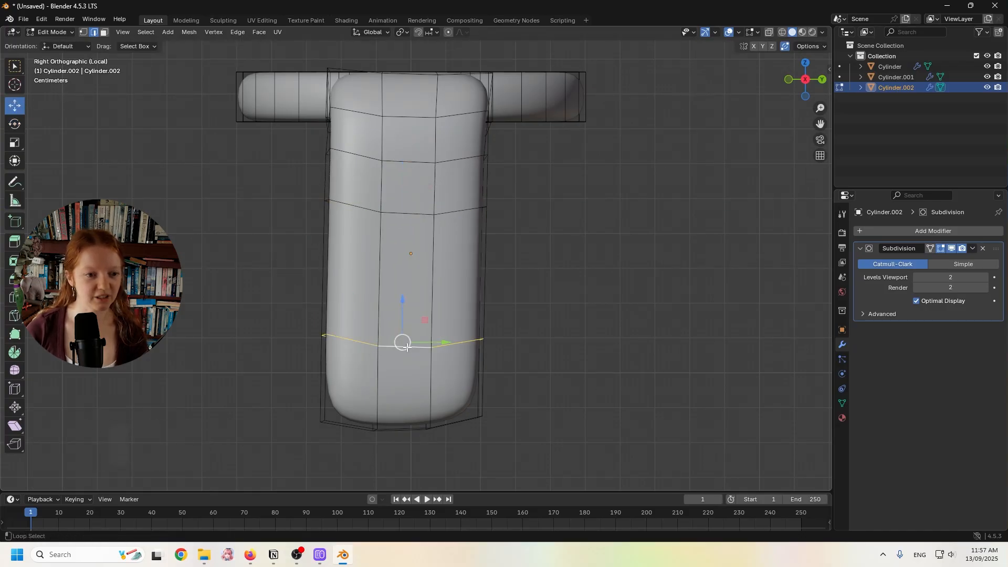
pyautogui.moveTo(449, 343); pyautogui.dragTo(450, 343)
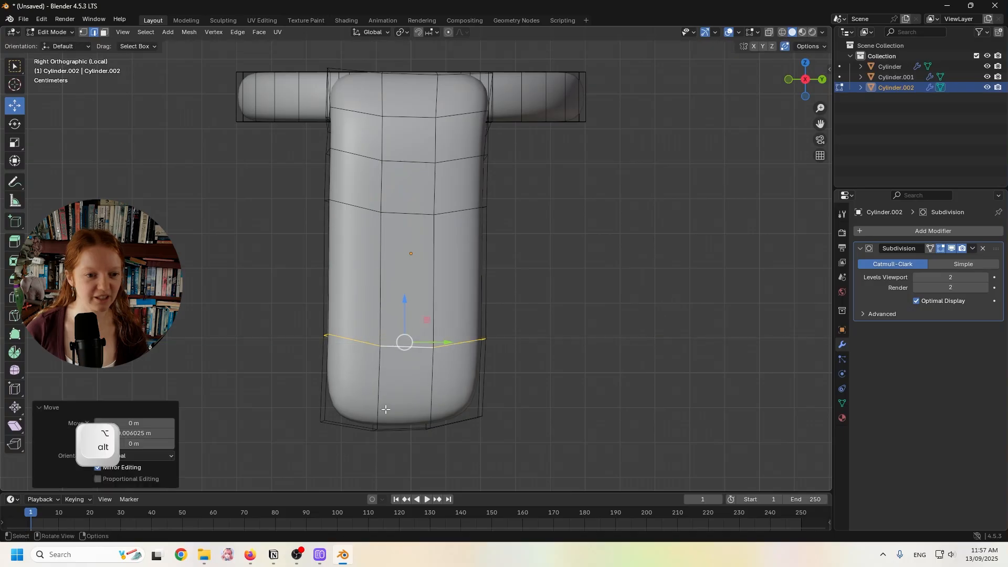
pyautogui.keyDown('alt'); pyautogui.click(357, 422); pyautogui.keyUp('alt')
pyautogui.moveTo(446, 423); pyautogui.dragTo(447, 423)
# - Leave local view to show the whole model, return to Object Mode, and deselect the strap piece
pyautogui.moveTo(446, 423); pyautogui.dragTo(466, 364, button='middle')
pyautogui.scroll(2, 522, 234)
pyautogui.keyDown('shift'); pyautogui.moveTo(522, 234); pyautogui.dragTo(308, 236, button='middle'); pyautogui.keyUp('shift')
pyautogui.scroll(3, 423, 241)
pyautogui.press('/')
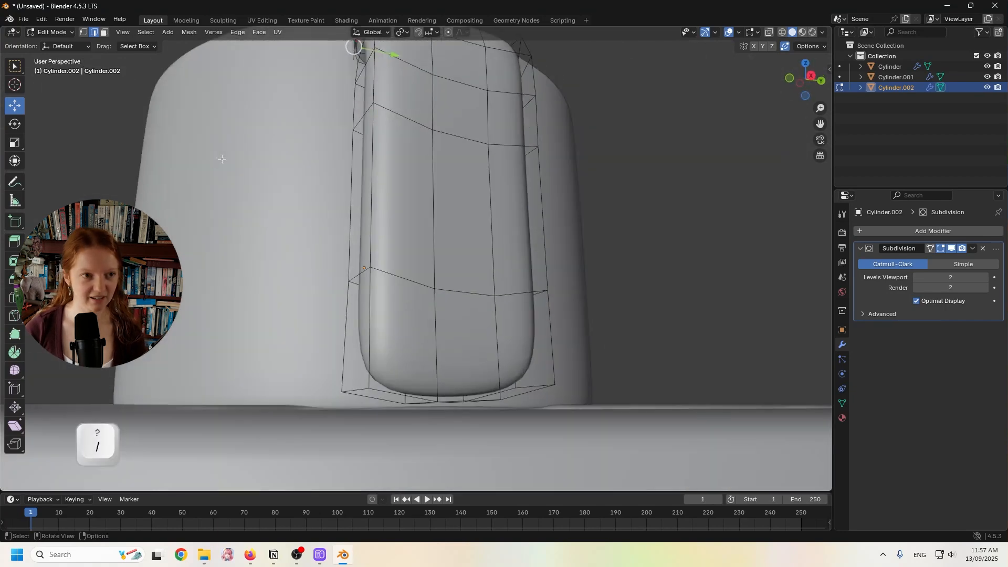
pyautogui.moveTo(302, 187); pyautogui.dragTo(191, 226, button='middle')
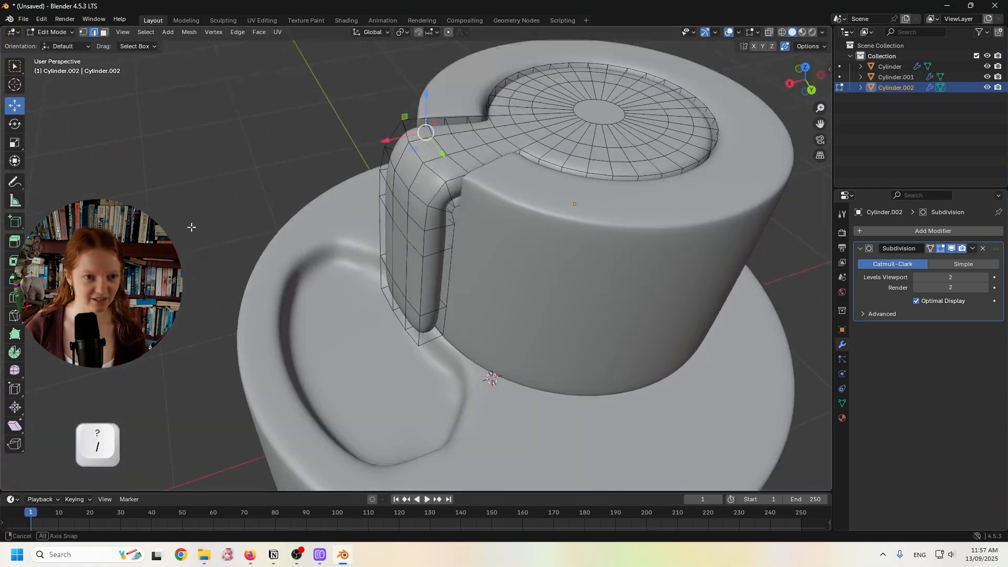
pyautogui.click(53, 32)
pyautogui.click(58, 45)
pyautogui.click(236, 152)
# - Put the base cylinder into Edit Mode and turn off its Subdivision modifier's viewport display
pyautogui.moveTo(278, 192); pyautogui.dragTo(368, 152, button='middle')
pyautogui.keyDown('shift'); pyautogui.moveTo(368, 152); pyautogui.dragTo(389, 251, button='middle'); pyautogui.keyUp('shift')
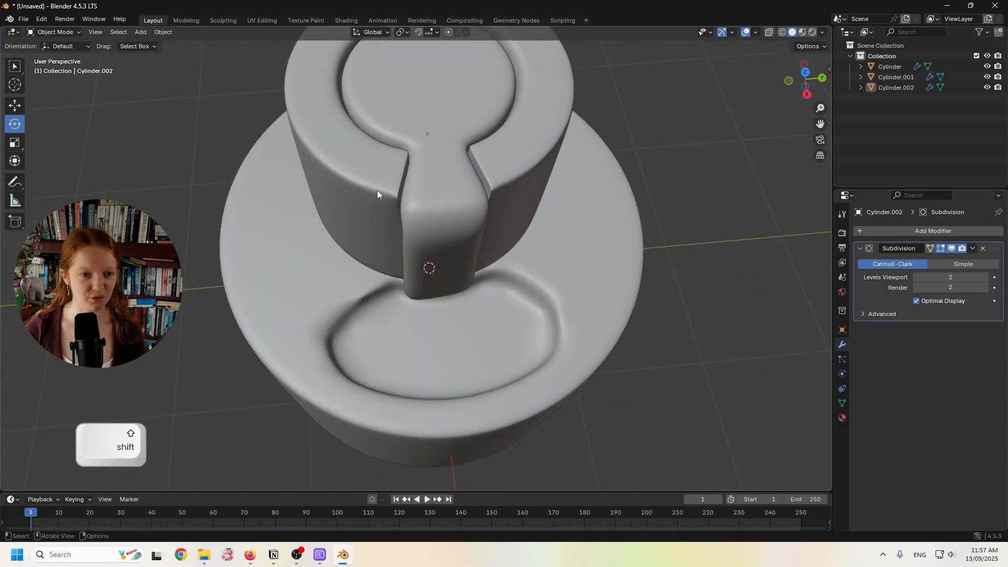
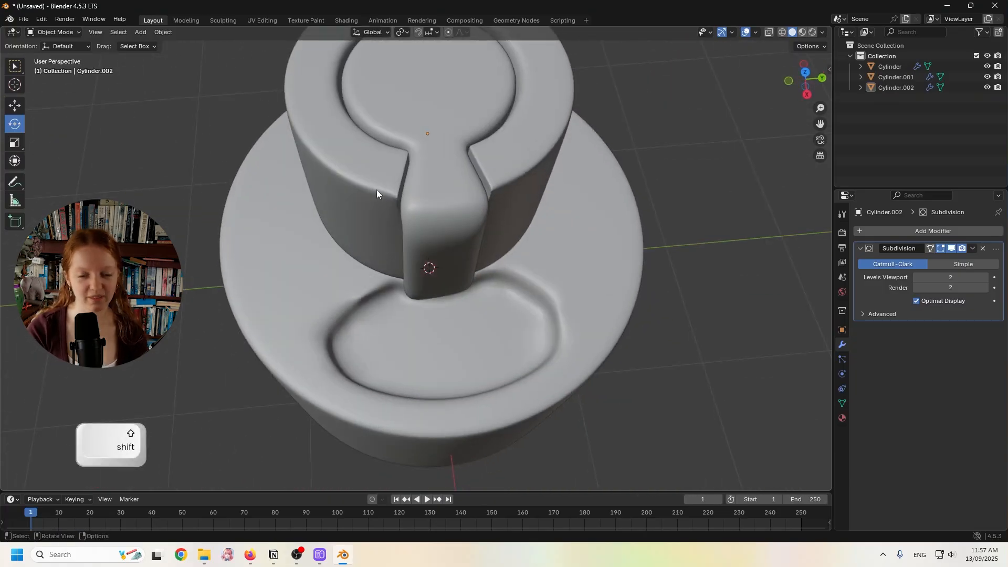
pyautogui.scroll(-1, 377, 189)
pyautogui.keyDown('shift'); pyautogui.moveTo(474, 227); pyautogui.dragTo(412, 218, button='middle'); pyautogui.keyUp('shift')
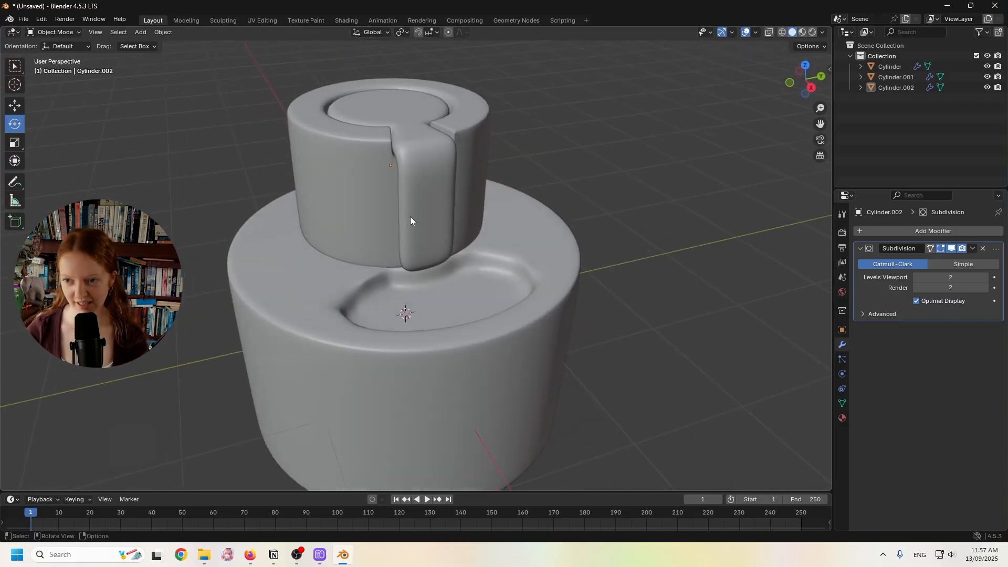
pyautogui.moveTo(414, 217); pyautogui.dragTo(113, 109, button='middle')
pyautogui.click(350, 263)
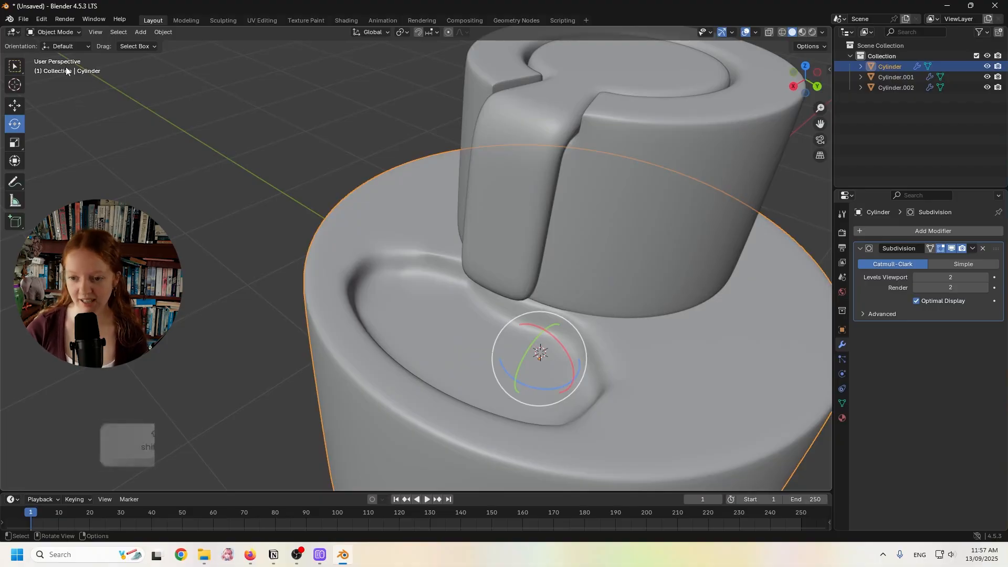
pyautogui.click(73, 33)
pyautogui.click(65, 57)
pyautogui.moveTo(241, 180); pyautogui.dragTo(253, 212, button='middle')
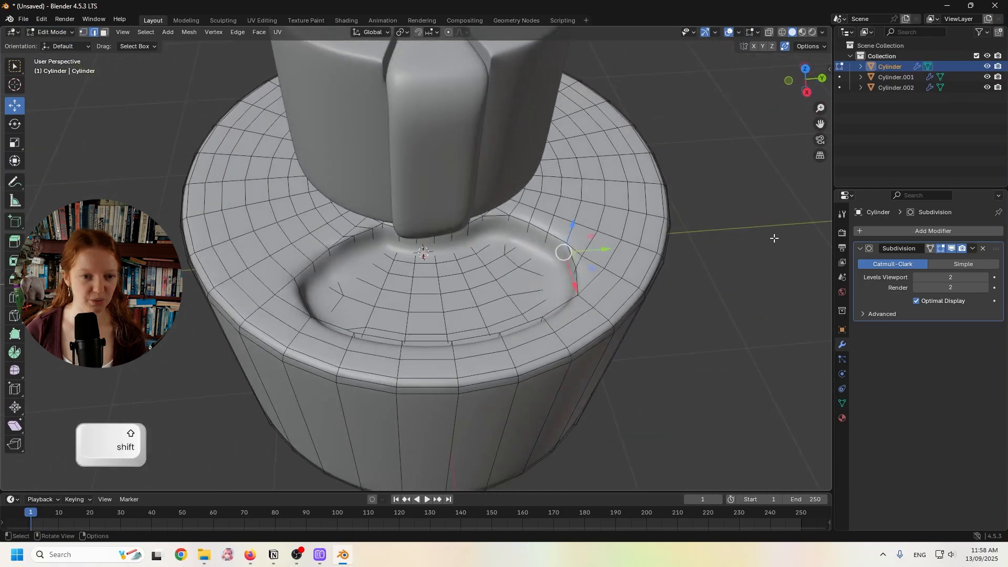
pyautogui.click(952, 249)
# - Switch to face selection and select the outermost row of floor faces at the +Y end of the base recess
pyautogui.scroll(3, 389, 272)
pyautogui.moveTo(389, 272); pyautogui.dragTo(391, 296, button='middle')
pyautogui.click(379, 209)
pyautogui.moveTo(378, 209); pyautogui.dragTo(474, 129, button='middle')
pyautogui.moveTo(442, 247); pyautogui.dragTo(463, 249, button='middle')
pyautogui.click(421, 275)
pyautogui.moveTo(421, 275); pyautogui.dragTo(470, 263, button='middle')
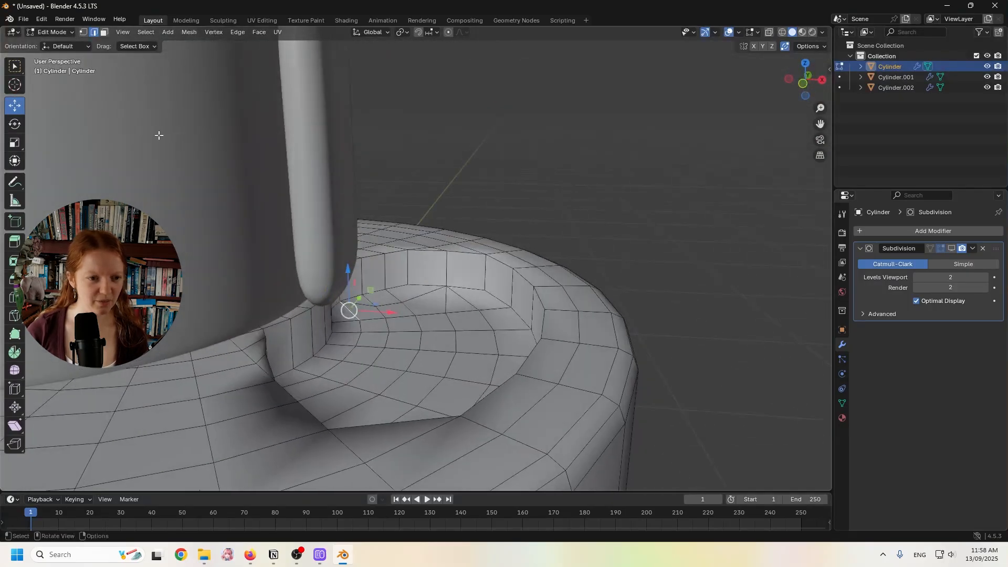
pyautogui.click(103, 33)
pyautogui.moveTo(278, 257); pyautogui.dragTo(298, 279, button='middle')
pyautogui.click(380, 290)
pyautogui.moveTo(380, 290); pyautogui.dragTo(436, 271, button='middle')
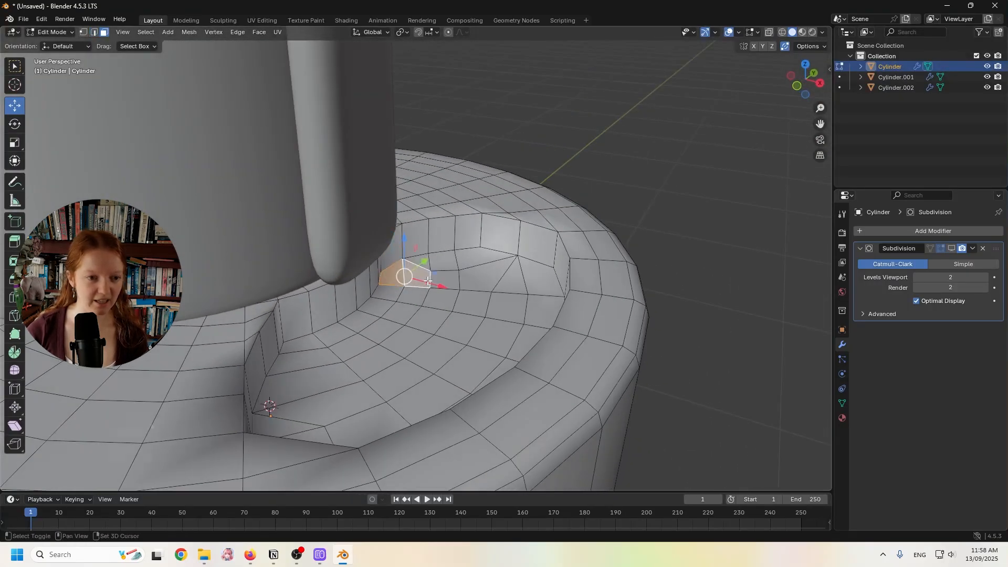
pyautogui.keyDown('shift'); pyautogui.click(471, 257); pyautogui.keyUp('shift')
pyautogui.keyDown('shift'); pyautogui.click(484, 275); pyautogui.keyUp('shift')
pyautogui.keyDown('shift'); pyautogui.click(511, 279); pyautogui.keyUp('shift')
pyautogui.keyDown('shift'); pyautogui.click(538, 278); pyautogui.keyUp('shift')
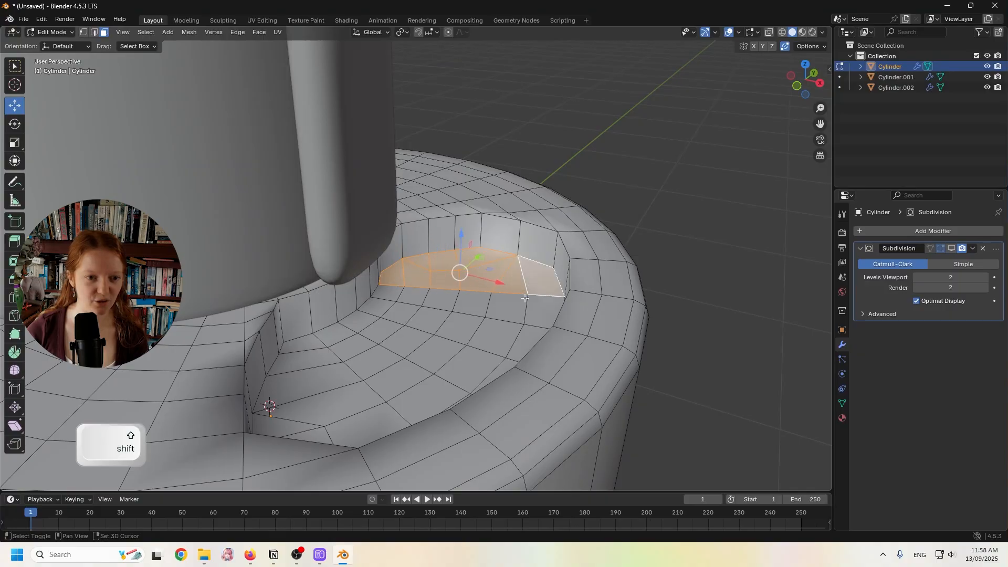
# - Add the next rows of recess floor faces, working inward from the +Y end, to the selection
pyautogui.moveTo(539, 279); pyautogui.dragTo(544, 279, button='middle')
pyautogui.keyDown('shift'); pyautogui.click(537, 306); pyautogui.keyUp('shift')
pyautogui.keyDown('shift'); pyautogui.click(496, 309); pyautogui.keyUp('shift')
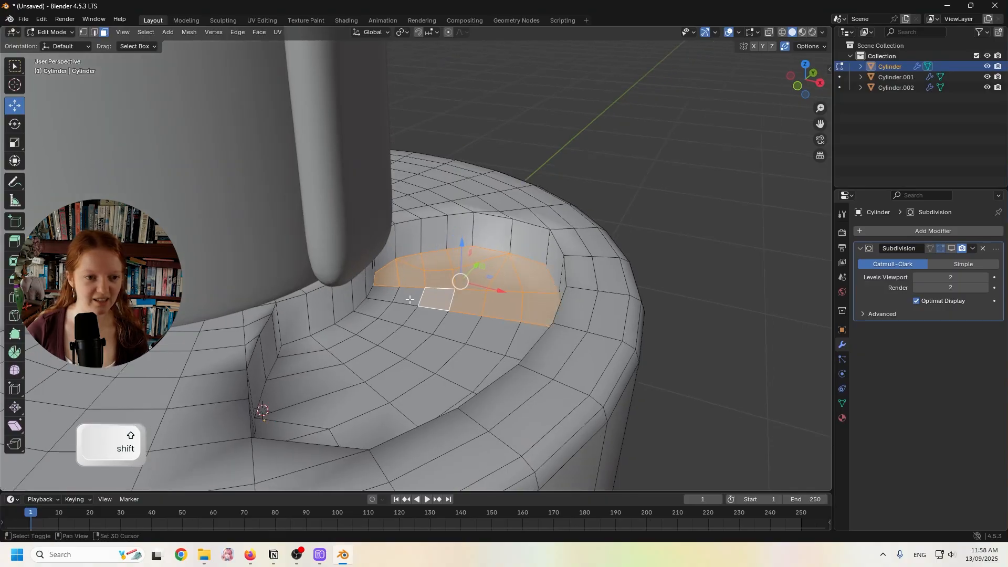
pyautogui.keyDown('shift'); pyautogui.click(377, 312); pyautogui.keyUp('shift')
pyautogui.keyDown('shift'); pyautogui.click(458, 327); pyautogui.keyUp('shift')
pyautogui.keyDown('shift'); pyautogui.click(484, 334); pyautogui.keyUp('shift')
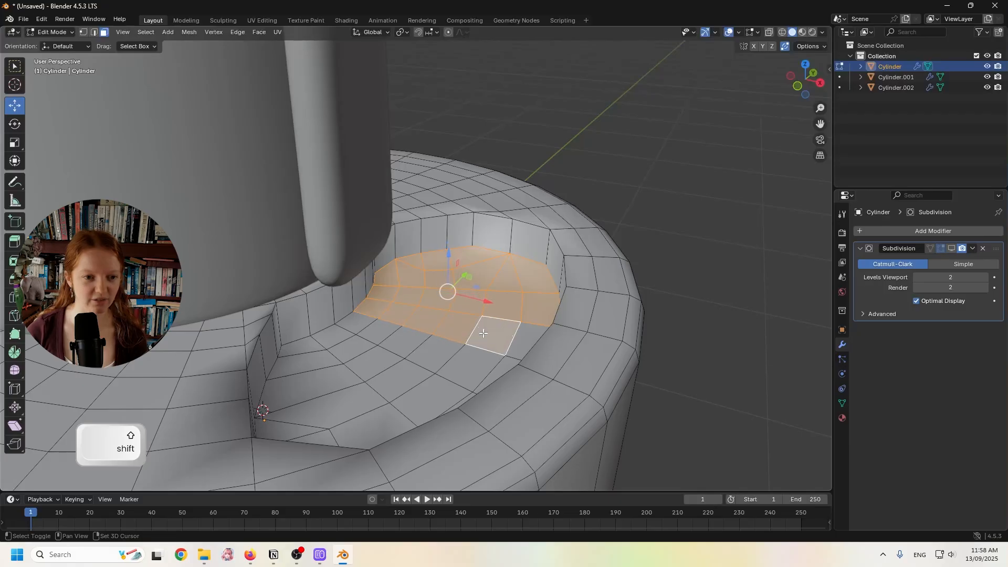
pyautogui.keyDown('shift'); pyautogui.click(524, 337); pyautogui.keyUp('shift')
# - Extend the selection across the middle of the recess floor, including the faces along its outer rim
pyautogui.moveTo(525, 337); pyautogui.dragTo(497, 367, button='middle')
pyautogui.keyDown('shift'); pyautogui.click(468, 383); pyautogui.keyUp('shift')
pyautogui.keyDown('shift'); pyautogui.click(409, 410); pyautogui.keyUp('shift')
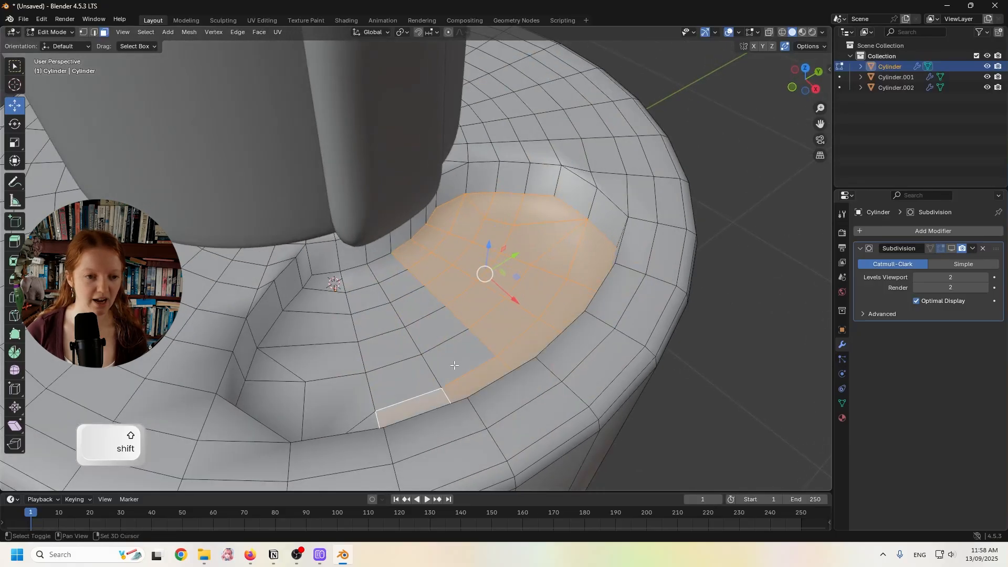
pyautogui.keyDown('shift'); pyautogui.click(453, 367); pyautogui.keyUp('shift')
pyautogui.keyDown('shift'); pyautogui.click(434, 331); pyautogui.keyUp('shift')
pyautogui.keyDown('shift'); pyautogui.click(415, 304); pyautogui.keyUp('shift')
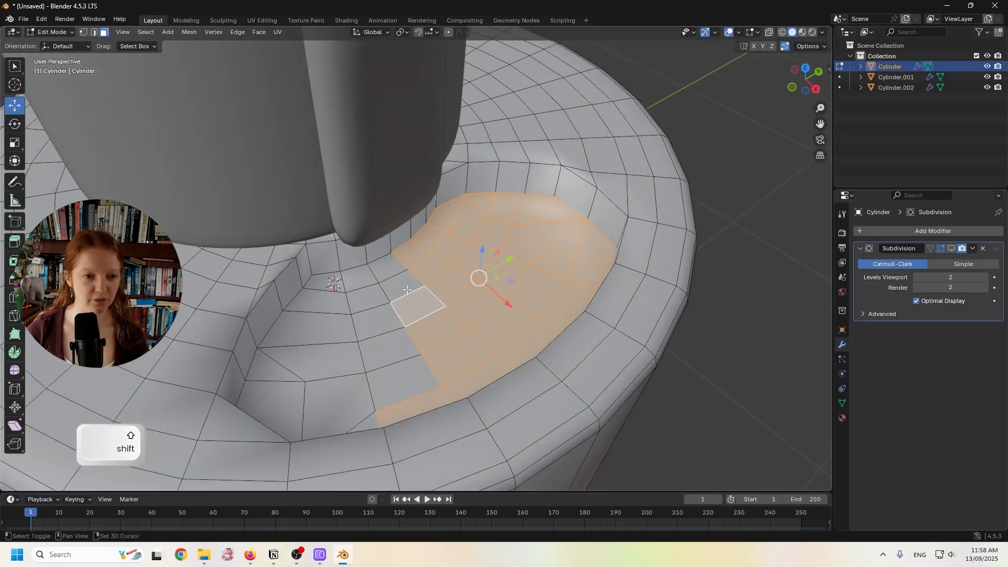
pyautogui.keyDown('shift'); pyautogui.click(374, 326); pyautogui.keyUp('shift')
pyautogui.keyDown('shift'); pyautogui.click(391, 351); pyautogui.keyUp('shift')
pyautogui.keyDown('shift'); pyautogui.click(402, 382); pyautogui.keyUp('shift')
pyautogui.moveTo(402, 383); pyautogui.dragTo(381, 265, button='middle')
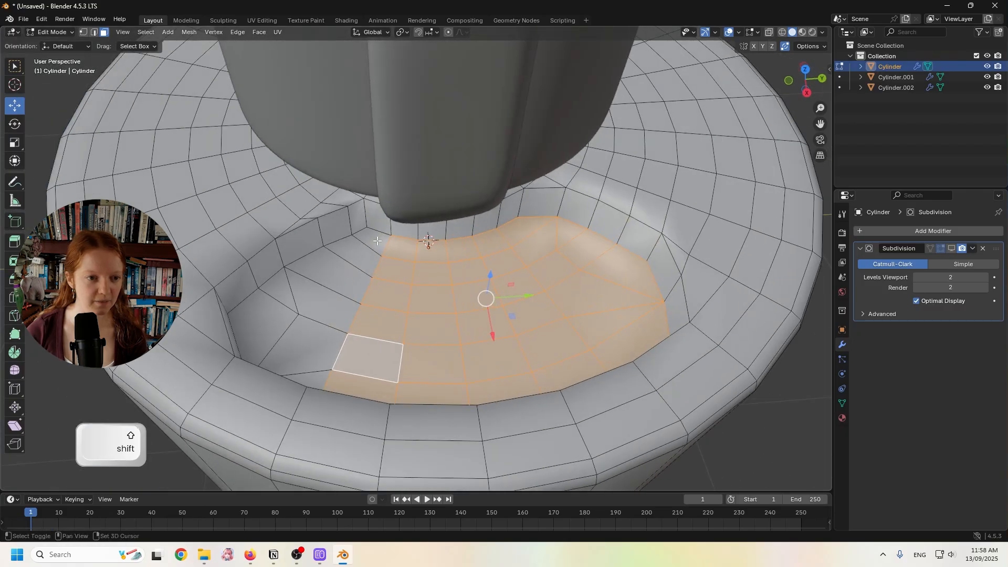
# - Add the remaining faces at the -Y end to the selection to cover the entire recess floor
pyautogui.keyDown('shift'); pyautogui.click(375, 239); pyautogui.keyUp('shift')
pyautogui.keyDown('shift'); pyautogui.click(358, 254); pyautogui.keyUp('shift')
pyautogui.keyDown('shift'); pyautogui.click(336, 274); pyautogui.keyUp('shift')
pyautogui.keyDown('shift'); pyautogui.click(323, 305); pyautogui.keyUp('shift')
pyautogui.keyDown('shift'); pyautogui.click(310, 346); pyautogui.keyUp('shift')
pyautogui.keyDown('shift'); pyautogui.click(315, 380); pyautogui.keyUp('shift')
pyautogui.keyDown('shift'); pyautogui.click(262, 323); pyautogui.keyUp('shift')
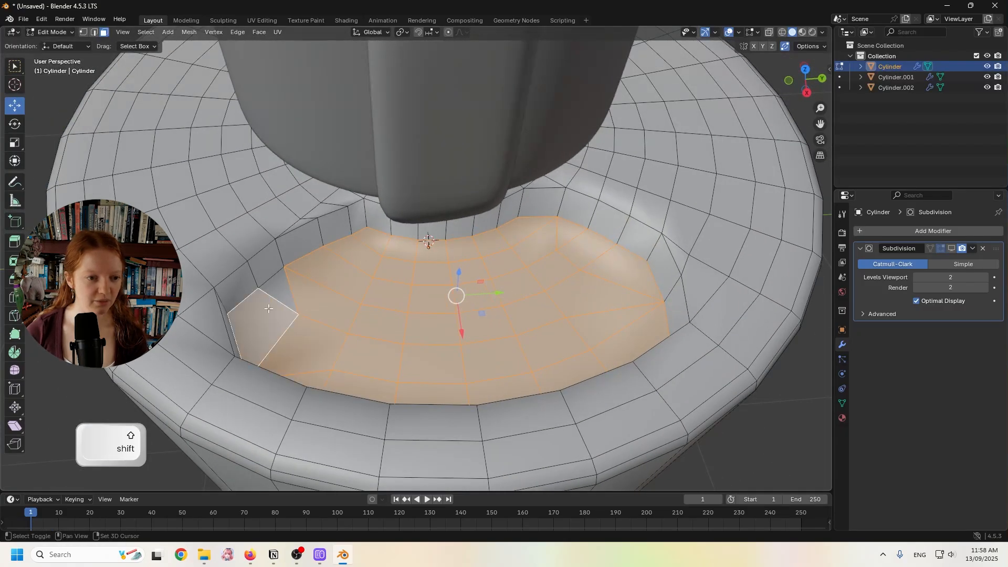
pyautogui.keyDown('shift'); pyautogui.click(276, 292); pyautogui.keyUp('shift')
pyautogui.moveTo(276, 292); pyautogui.dragTo(321, 340, button='middle')
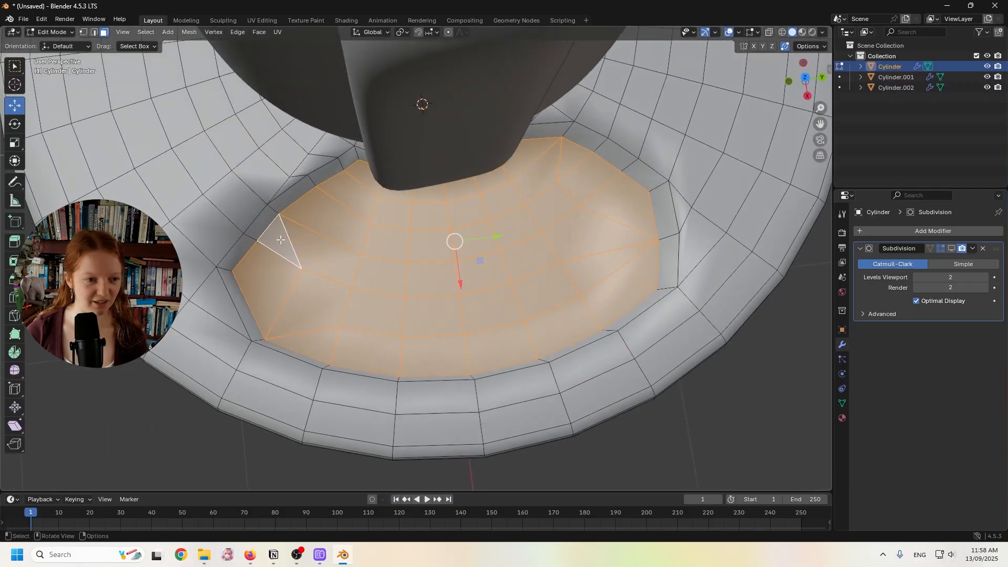
pyautogui.moveTo(285, 245); pyautogui.dragTo(350, 223, button='middle')
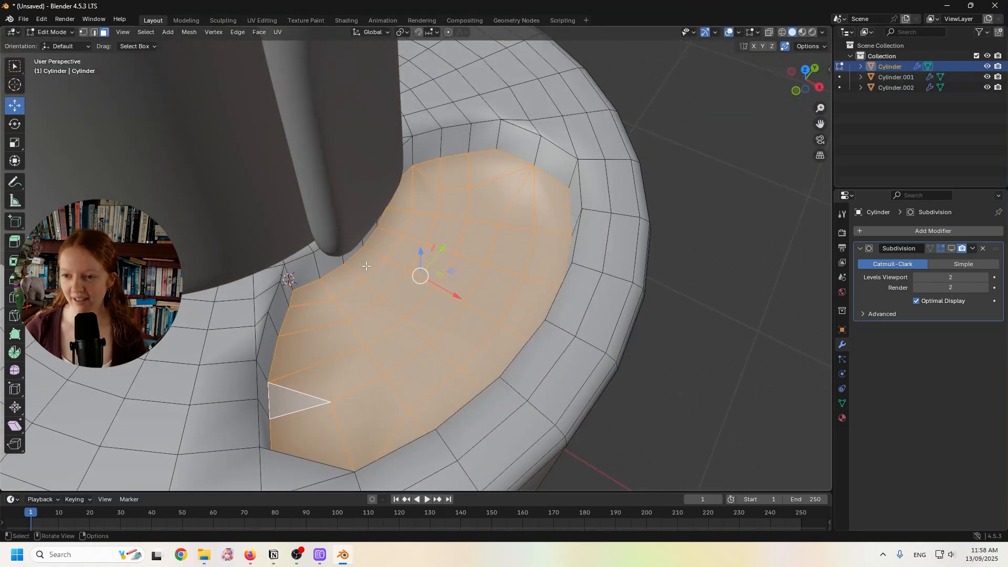
pyautogui.moveTo(375, 247); pyautogui.dragTo(310, 308, button='middle')
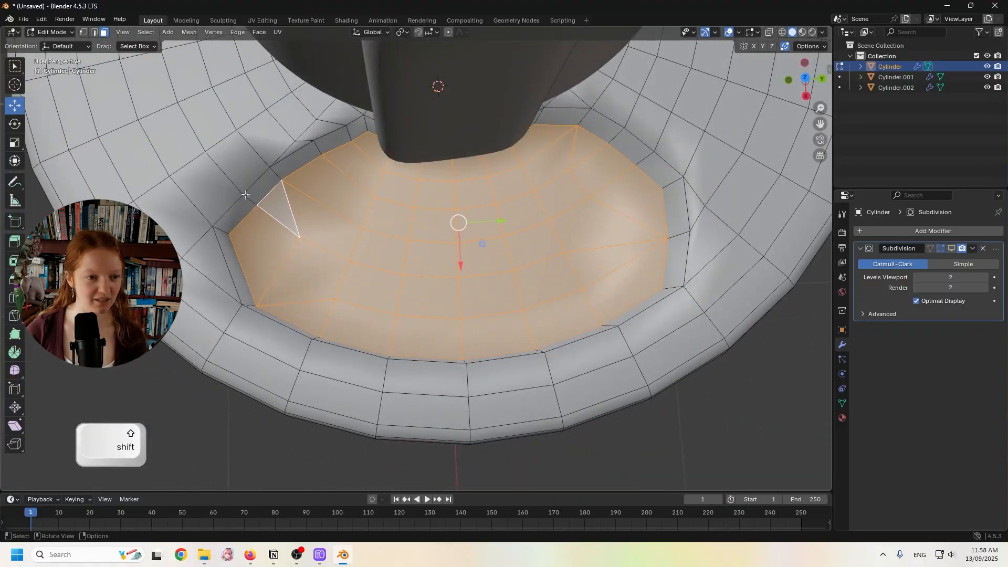
# - Duplicate the selected recess floor faces in place and separate the copy into its own object
pyautogui.moveTo(329, 258); pyautogui.dragTo(336, 263, button='middle')
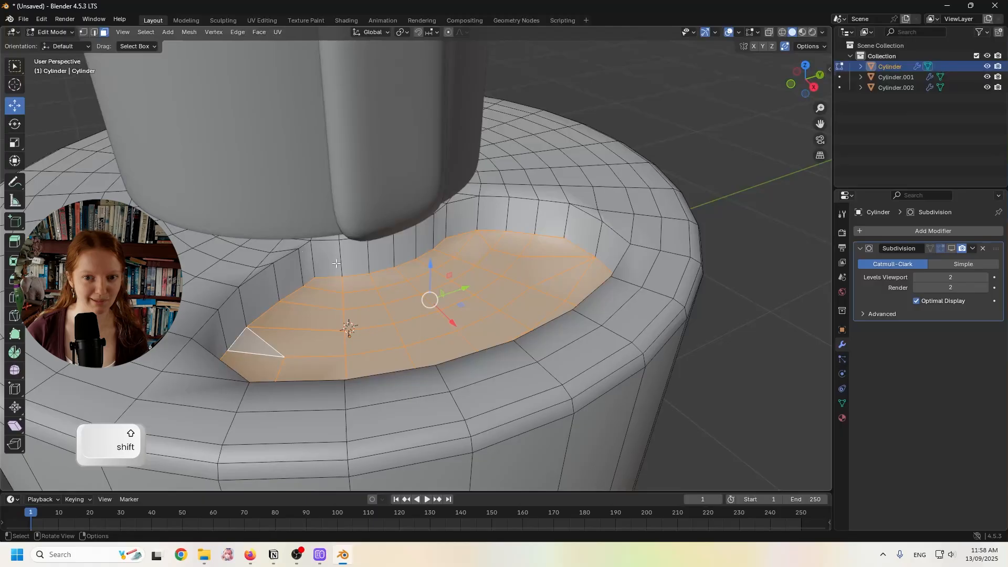
pyautogui.hotkey('shift', 'd')
pyautogui.rightClick(462, 258)
pyautogui.press('p')
pyautogui.click(462, 257)
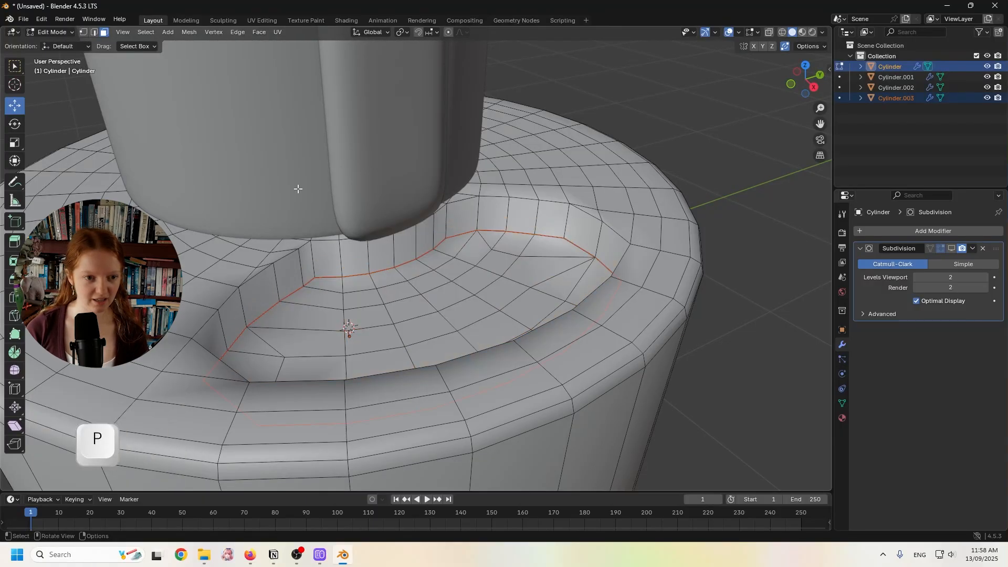
# - Open the separated recess piece for editing and extrude all its faces upward about 0.16 m
pyautogui.click(51, 32)
pyautogui.click(53, 42)
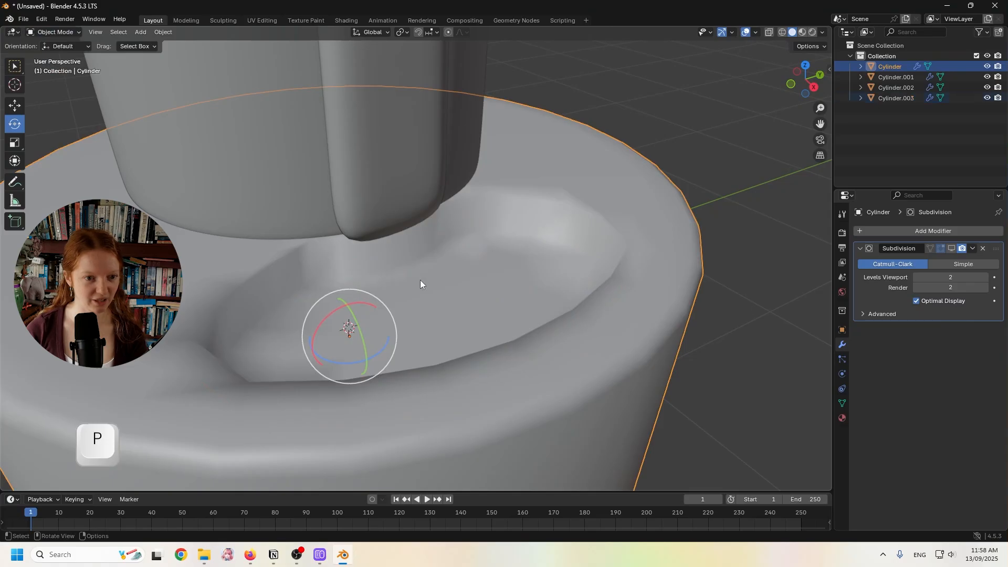
pyautogui.click(466, 283)
pyautogui.click(51, 32)
pyautogui.click(53, 54)
pyautogui.moveTo(406, 307); pyautogui.dragTo(411, 300, button='middle')
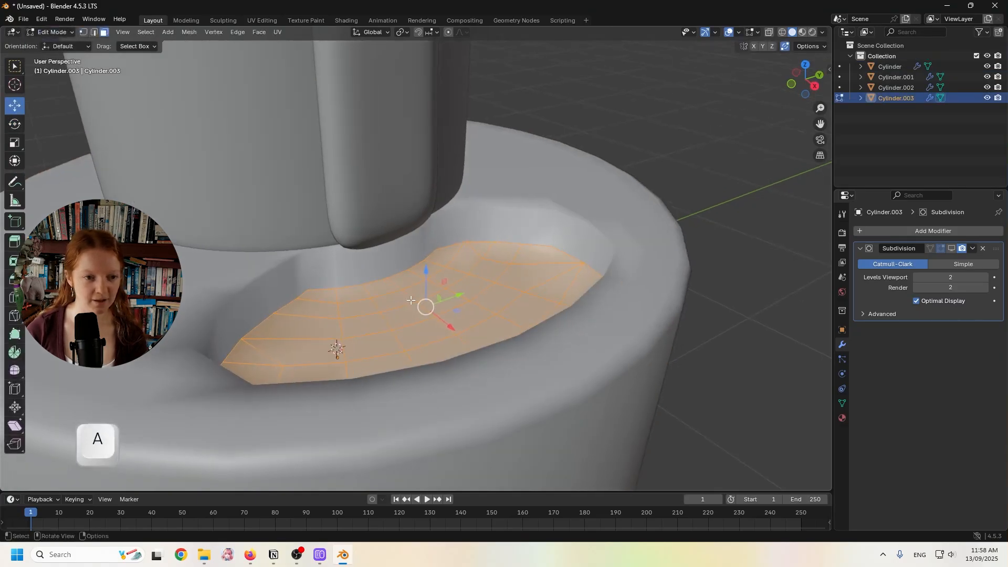
pyautogui.press('e')
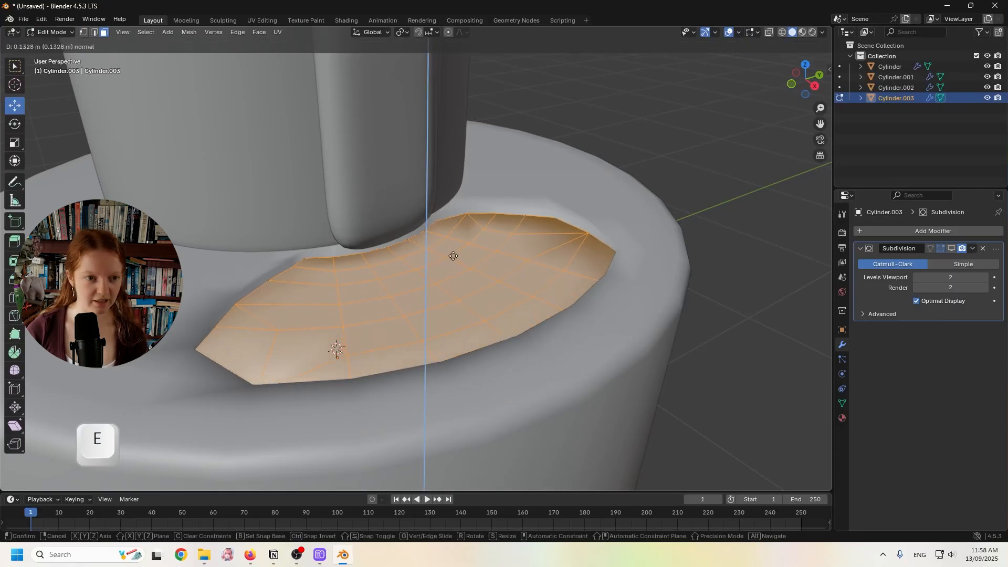
pyautogui.click(453, 250)
# - Return to Object Mode and turn on the Subdivision modifier's viewport display for the base cylinder and the recess piece
pyautogui.click(60, 33)
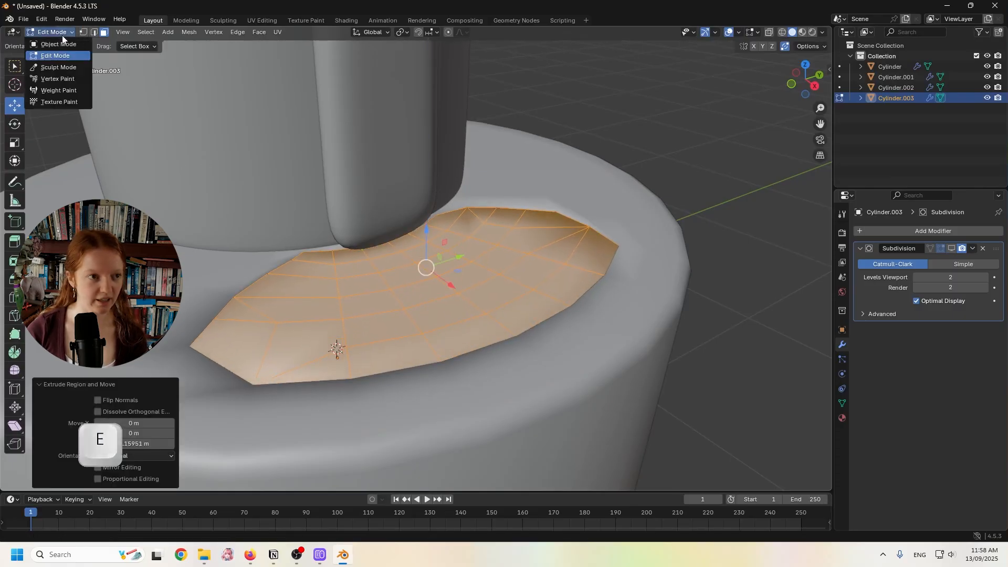
pyautogui.click(60, 45)
pyautogui.click(82, 191)
pyautogui.click(952, 248)
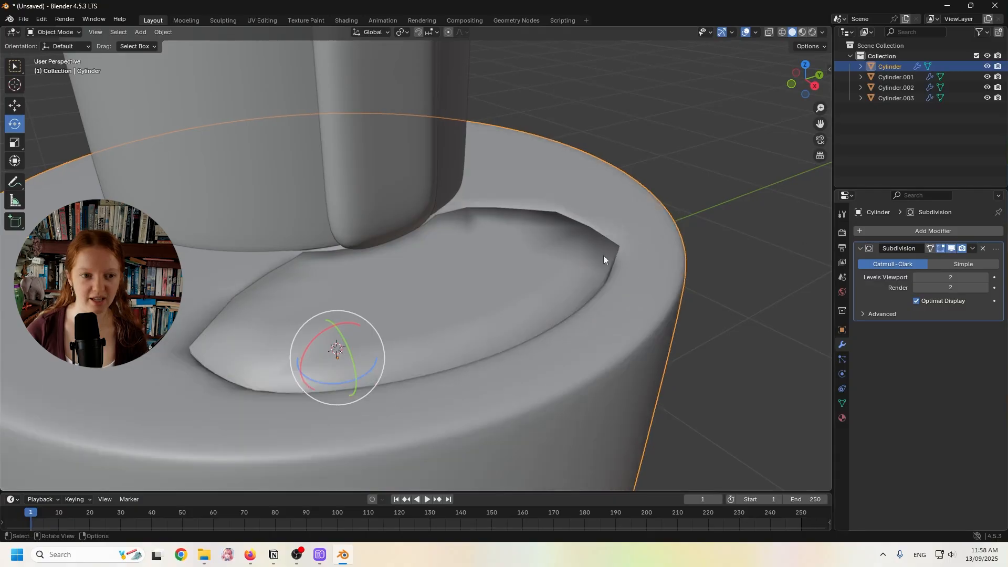
pyautogui.click(583, 263)
pyautogui.click(953, 249)
pyautogui.click(761, 168)
# - Open the strap for editing and select all the faces on its bottom end, isolating it in local view to reach them
pyautogui.moveTo(761, 169); pyautogui.dragTo(447, 252, button='middle')
pyautogui.click(512, 216)
pyautogui.click(67, 32)
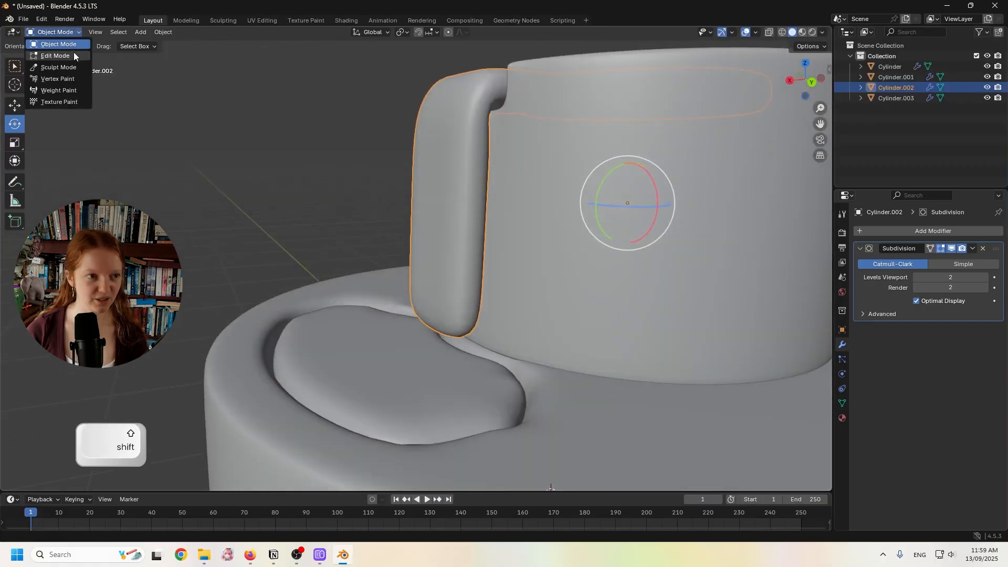
pyautogui.click(74, 52)
pyautogui.moveTo(387, 225); pyautogui.dragTo(389, 196, button='middle')
pyautogui.scroll(5, 459, 312)
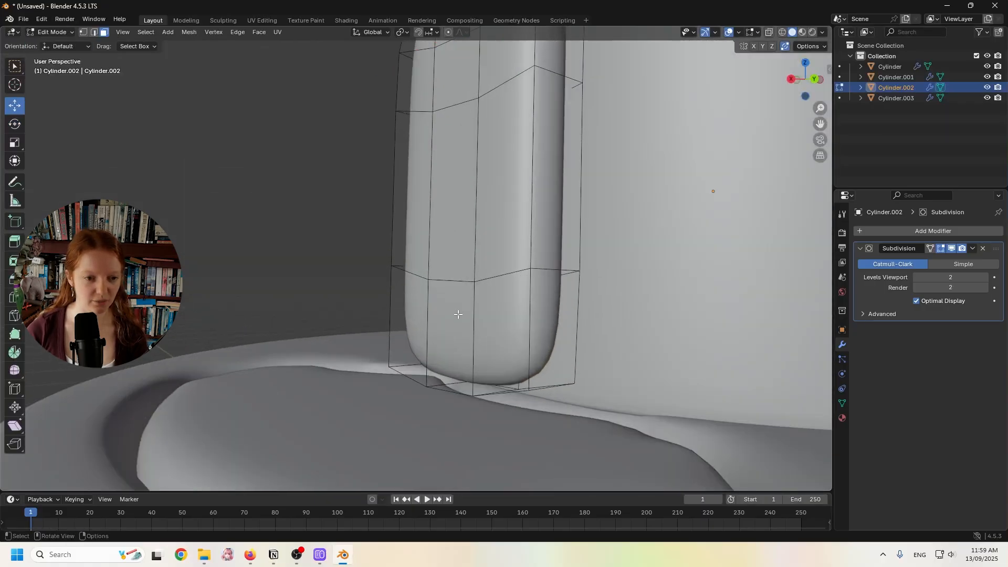
pyautogui.click(522, 364)
pyautogui.moveTo(523, 364); pyautogui.dragTo(368, 357, button='middle')
pyautogui.press('/')
pyautogui.scroll(2, 367, 357)
pyautogui.keyDown('shift'); pyautogui.moveTo(315, 368); pyautogui.dragTo(443, 344, button='middle'); pyautogui.keyUp('shift')
pyautogui.keyDown('shift'); pyautogui.click(464, 371); pyautogui.keyUp('shift')
pyautogui.keyDown('shift'); pyautogui.click(404, 376); pyautogui.keyUp('shift')
pyautogui.press('/')
# - Lower the strap's bottom end faces towards the recess piece, rotate them slightly, and return to Object Mode
pyautogui.keyDown('shift'); pyautogui.moveTo(444, 344); pyautogui.dragTo(530, 353, button='middle'); pyautogui.keyUp('shift')
pyautogui.moveTo(530, 353); pyautogui.dragTo(530, 398)
pyautogui.scroll(-5, 459, 462)
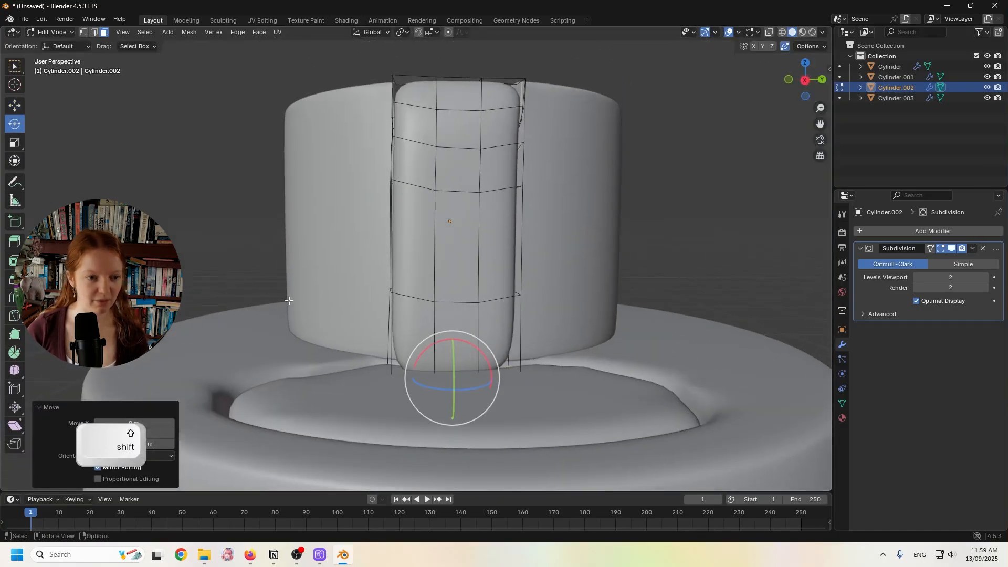
pyautogui.moveTo(433, 389); pyautogui.dragTo(430, 389)
pyautogui.scroll(-2, 429, 390)
pyautogui.keyDown('shift'); pyautogui.moveTo(430, 390); pyautogui.dragTo(435, 415, button='middle'); pyautogui.keyUp('shift')
pyautogui.click(50, 32)
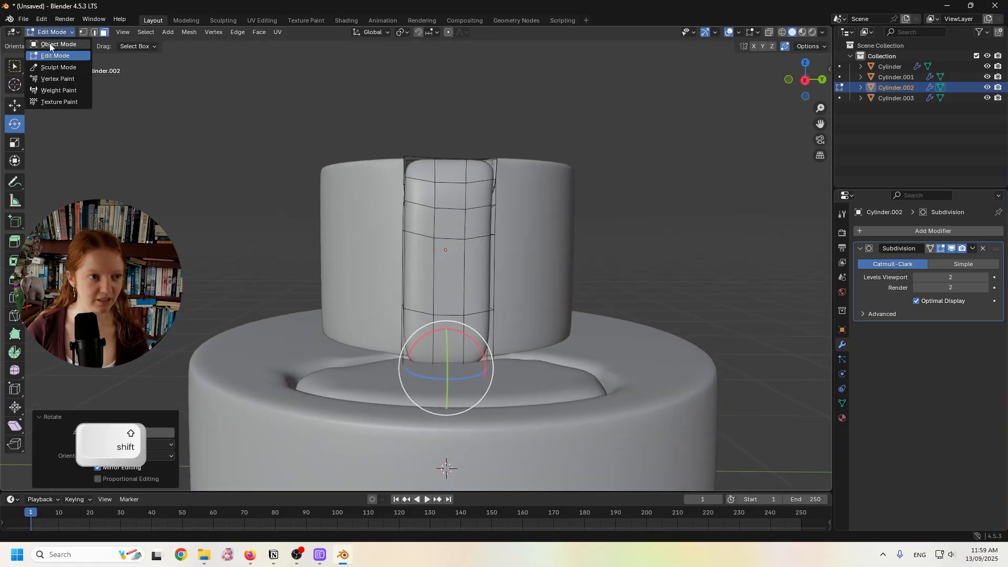
pyautogui.click(49, 43)
# - Open the upper cylinder for editing and switch to edge selection at the upper rim of its slot
pyautogui.moveTo(292, 225); pyautogui.dragTo(348, 311, button='middle')
pyautogui.scroll(3, 347, 307)
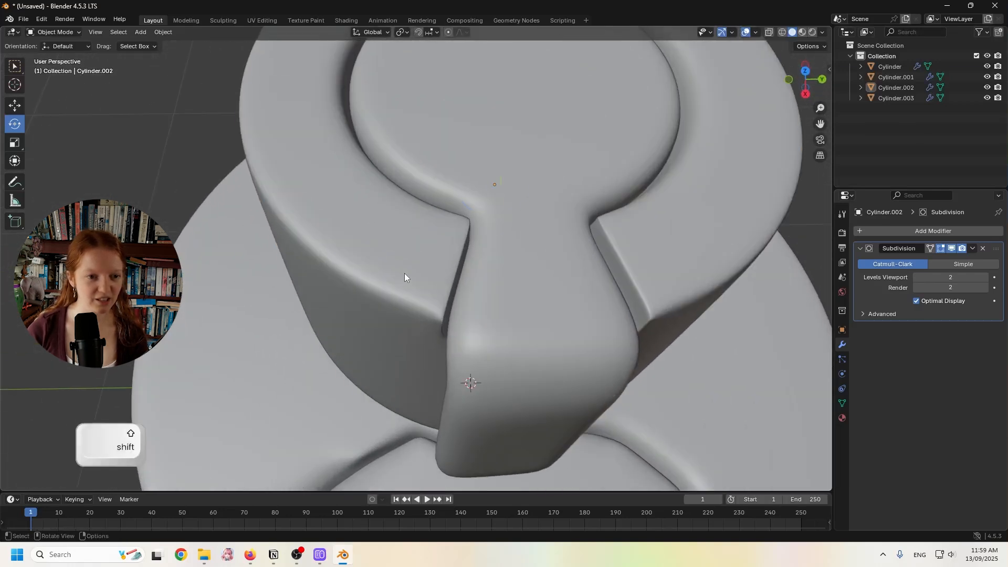
pyautogui.click(404, 273)
pyautogui.moveTo(404, 273); pyautogui.dragTo(373, 232, button='middle')
pyautogui.click(61, 32)
pyautogui.click(51, 55)
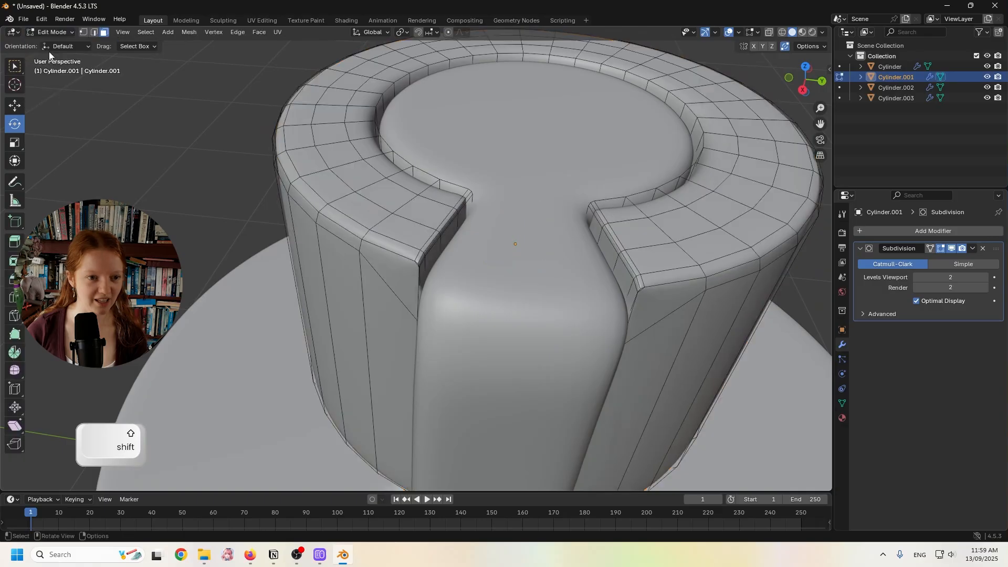
pyautogui.scroll(2, 452, 188)
pyautogui.moveTo(452, 188); pyautogui.dragTo(417, 221, button='middle')
pyautogui.scroll(3, 416, 220)
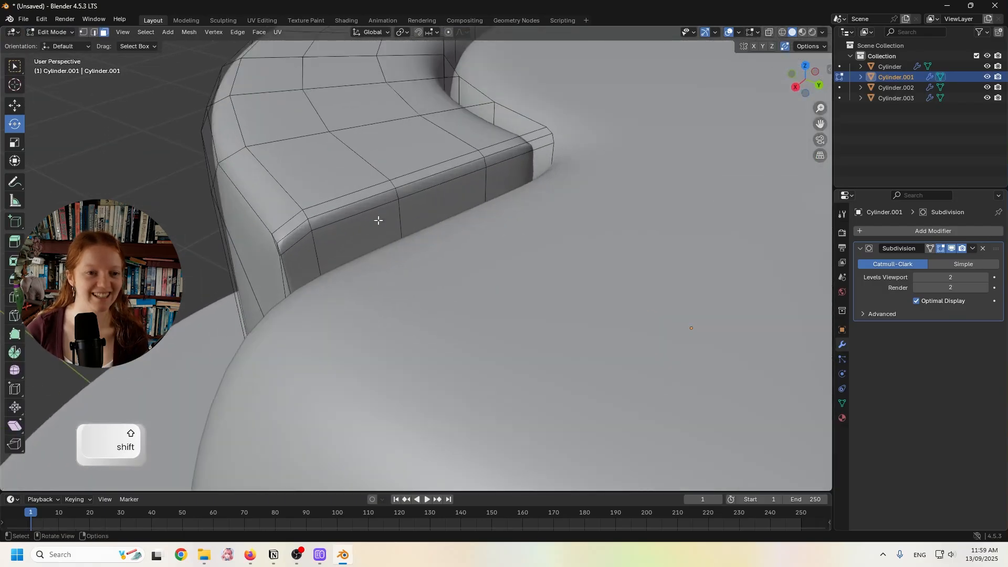
pyautogui.keyDown('shift'); pyautogui.click(295, 224); pyautogui.keyUp('shift')
pyautogui.keyDown('shift'); pyautogui.moveTo(294, 224); pyautogui.dragTo(326, 237, button='middle'); pyautogui.keyUp('shift')
pyautogui.click(93, 32)
# - Select the extra bevel edges along the upper rim on both sides of the slot and dissolve them
pyautogui.click(393, 240)
pyautogui.keyDown('shift'); pyautogui.click(456, 201); pyautogui.keyUp('shift')
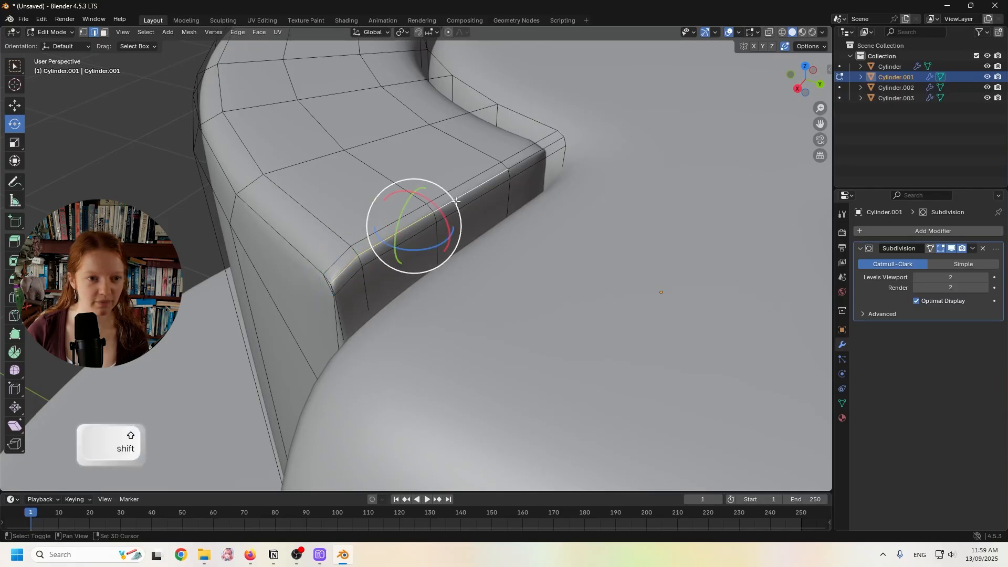
pyautogui.moveTo(510, 174); pyautogui.dragTo(620, 234, button='middle')
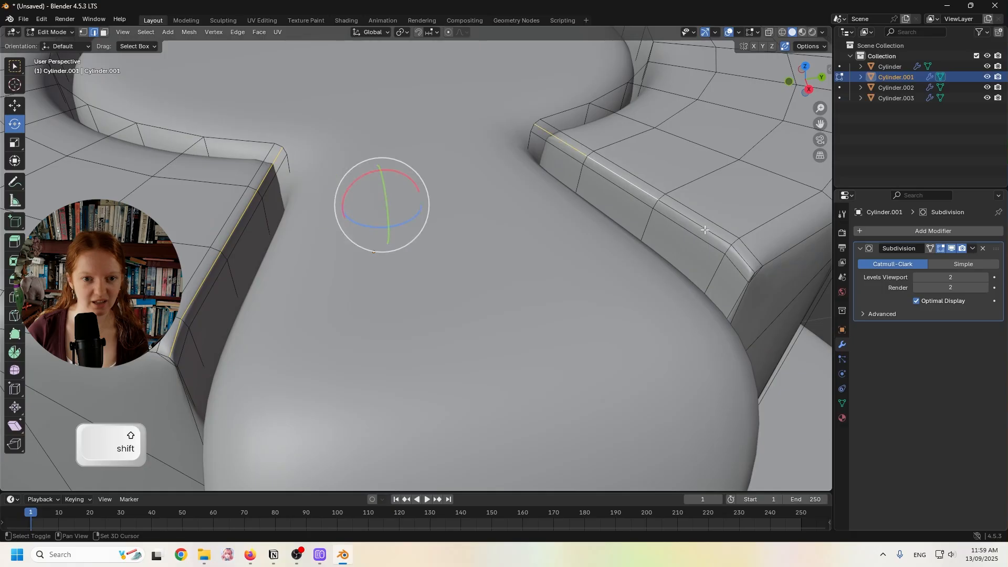
pyautogui.moveTo(745, 259); pyautogui.dragTo(663, 259, button='middle')
pyautogui.press('x')
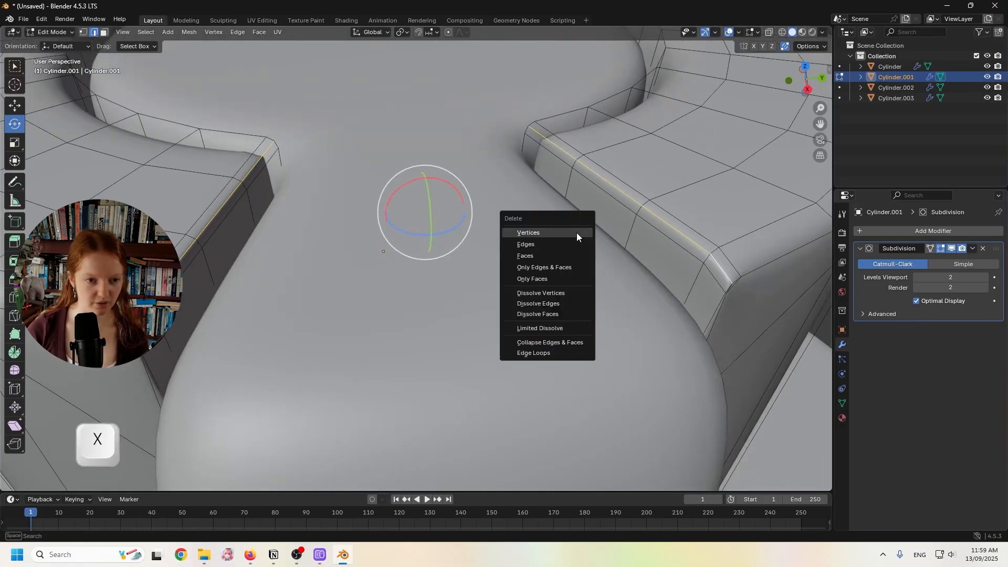
pyautogui.press('Escape')
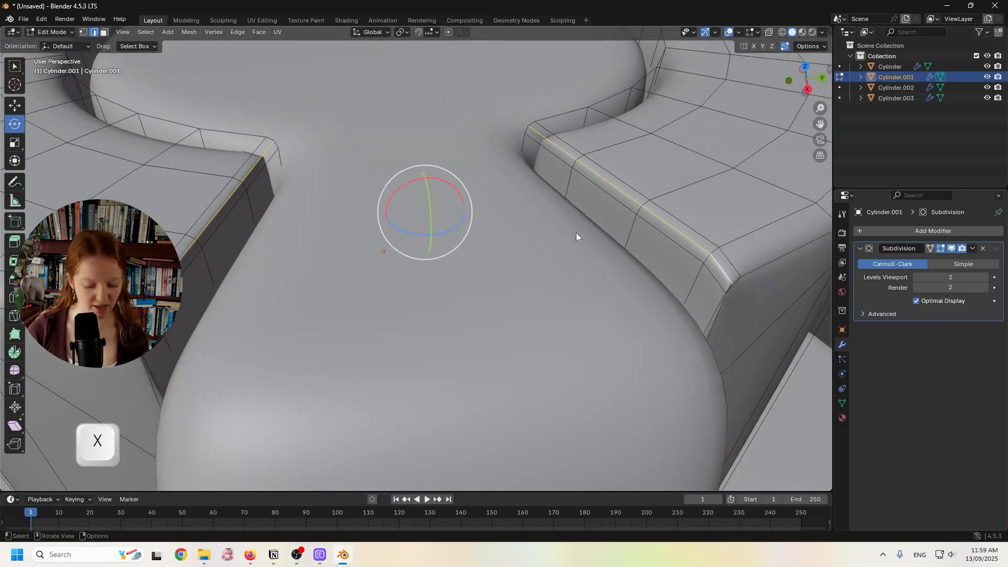
pyautogui.press('x')
pyautogui.click(562, 305)
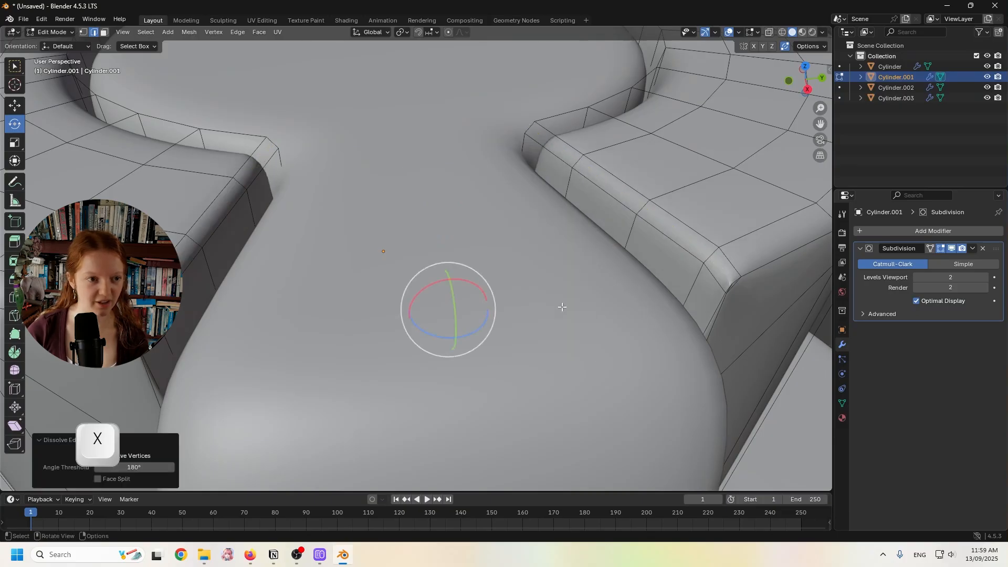
# - Edge-slide the upper rim edges on the -Y side of the slot slightly away from the slot
pyautogui.moveTo(562, 307); pyautogui.dragTo(441, 248, button='middle')
pyautogui.keyDown('shift'); pyautogui.moveTo(369, 241); pyautogui.dragTo(525, 281, button='middle'); pyautogui.keyUp('shift')
pyautogui.click(358, 256)
pyautogui.keyDown('shift'); pyautogui.click(369, 232); pyautogui.keyUp('shift')
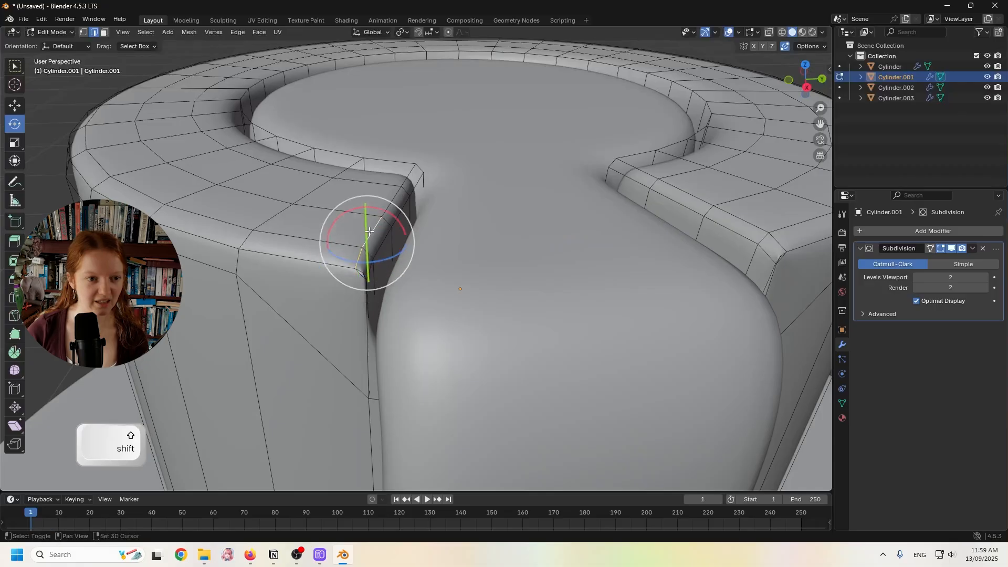
pyautogui.press('g')
pyautogui.press('g')
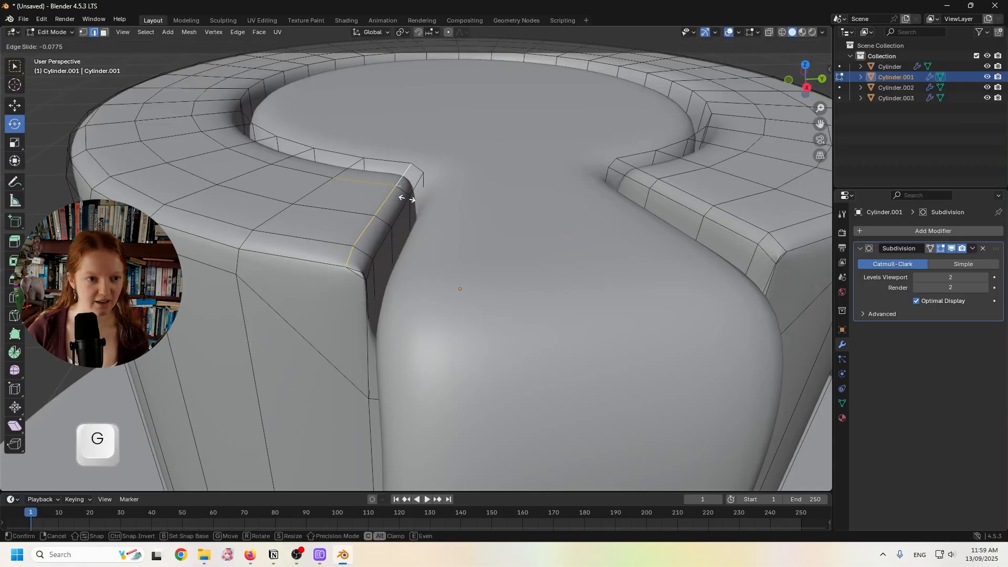
pyautogui.click(405, 199)
# - Edge-slide the upper rim edges on the +Y side of the slot outward to match the opposite side
pyautogui.keyDown('shift'); pyautogui.moveTo(457, 216); pyautogui.dragTo(420, 224, button='middle'); pyautogui.keyUp('shift')
pyautogui.click(613, 183)
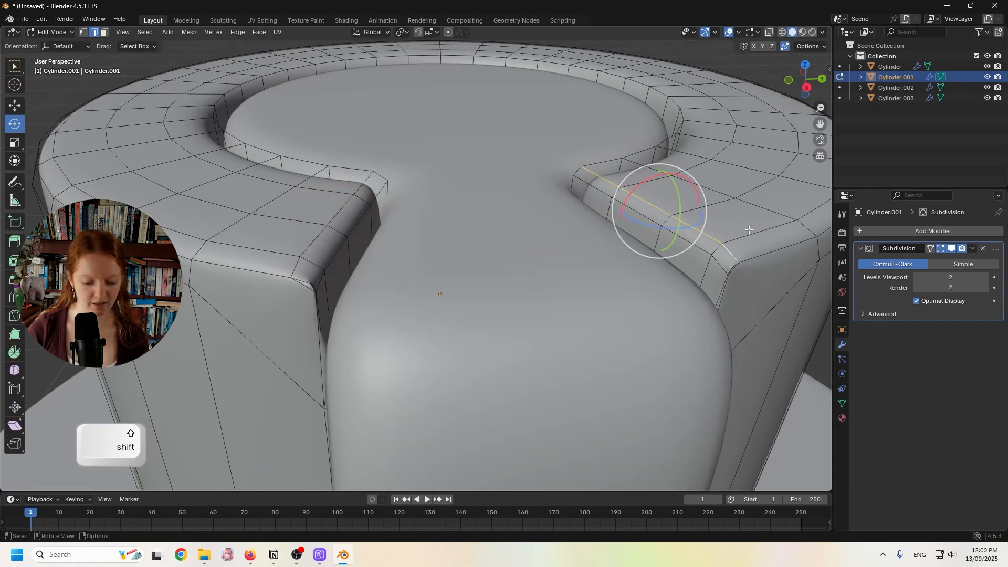
pyautogui.press('g')
pyautogui.press('g')
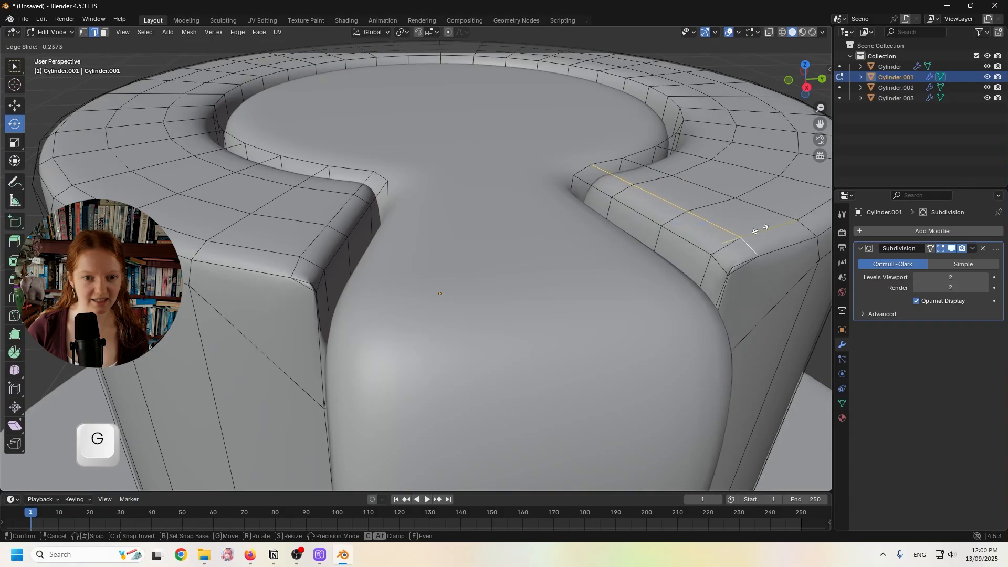
pyautogui.click(759, 229)
# - Examine the adjusted rim edges and corners on both sides of the upper cylinder's slot
pyautogui.moveTo(478, 223); pyautogui.dragTo(471, 222, button='middle')
pyautogui.moveTo(276, 274); pyautogui.dragTo(386, 259, button='middle')
pyautogui.scroll(3, 308, 230)
pyautogui.click(412, 232)
pyautogui.scroll(-2, 410, 234)
pyautogui.scroll(4, 408, 330)
pyautogui.moveTo(421, 324); pyautogui.dragTo(240, 264, button='middle')
pyautogui.press('shift')
pyautogui.scroll(-6, 295, 294)
pyautogui.moveTo(301, 300); pyautogui.dragTo(338, 326, button='middle')
pyautogui.moveTo(117, 178); pyautogui.dragTo(126, 158, button='middle')
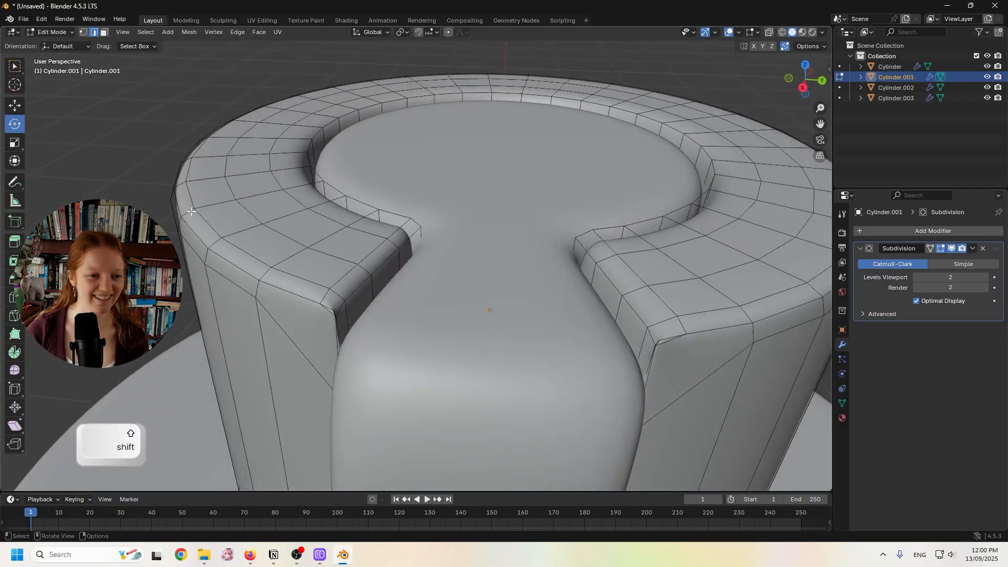
# - Leave Edit Mode and examine the smoothed shape of the whole model
pyautogui.click(52, 32)
pyautogui.click(50, 42)
pyautogui.scroll(-2, 193, 161)
pyautogui.moveTo(194, 160); pyautogui.dragTo(247, 229, button='middle')
pyautogui.moveTo(164, 169)
pyautogui.mouseDown(button='middle')
pyautogui.moveTo(172, 200)
pyautogui.moveTo(167, 174)
pyautogui.mouseUp(button='middle')
pyautogui.moveTo(210, 200); pyautogui.dragTo(230, 164, button='middle')
pyautogui.scroll(-3, 230, 164)
pyautogui.keyDown('shift'); pyautogui.moveTo(304, 208); pyautogui.dragTo(308, 140, button='middle'); pyautogui.keyUp('shift')
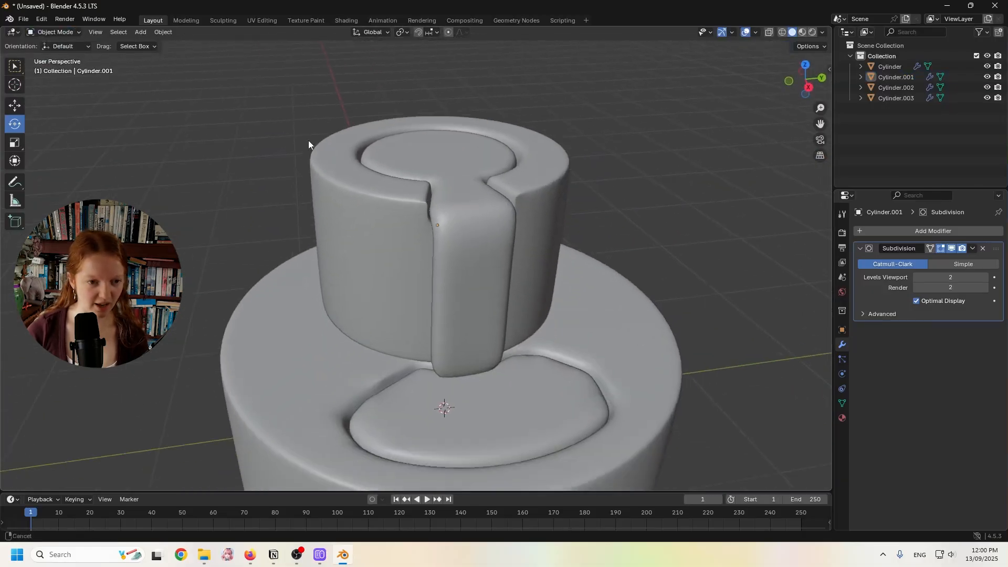
# - Select the upper cylinder and examine the shading at the slot's front corner on the -Y side
pyautogui.moveTo(368, 200); pyautogui.dragTo(403, 209, button='middle')
pyautogui.click(428, 194)
pyautogui.scroll(3, 392, 206)
pyautogui.keyDown('shift'); pyautogui.moveTo(415, 163); pyautogui.dragTo(370, 246, button='middle'); pyautogui.keyUp('shift')
pyautogui.scroll(3, 406, 205)
pyautogui.moveTo(370, 246); pyautogui.dragTo(317, 256, button='middle')
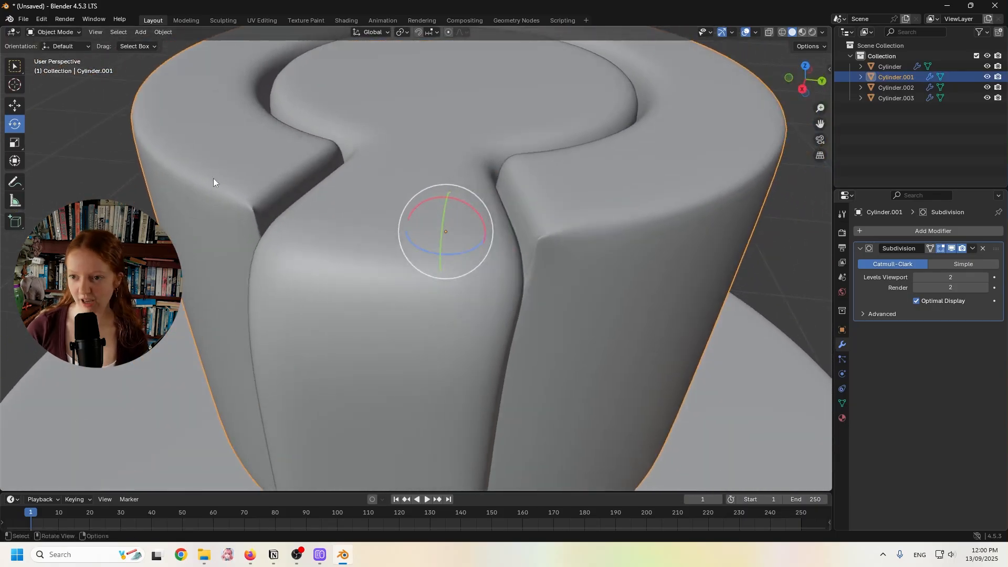
pyautogui.scroll(3, 250, 198)
pyautogui.moveTo(250, 198); pyautogui.dragTo(245, 196, button='middle')
pyautogui.keyDown('shift'); pyautogui.moveTo(248, 149); pyautogui.dragTo(328, 214, button='middle'); pyautogui.keyUp('shift')
pyautogui.scroll(3, 328, 213)
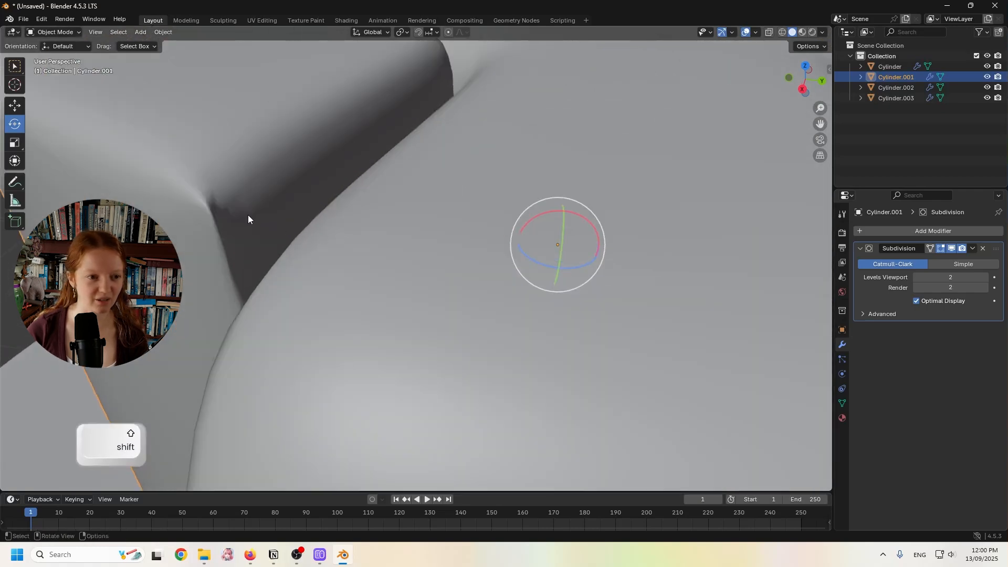
pyautogui.keyDown('shift'); pyautogui.moveTo(190, 191); pyautogui.dragTo(223, 211, button='middle'); pyautogui.keyUp('shift')
# - Open the upper cylinder for editing and inspect the edges meeting at the slot's -Y front corner
pyautogui.click(54, 32)
pyautogui.click(50, 48)
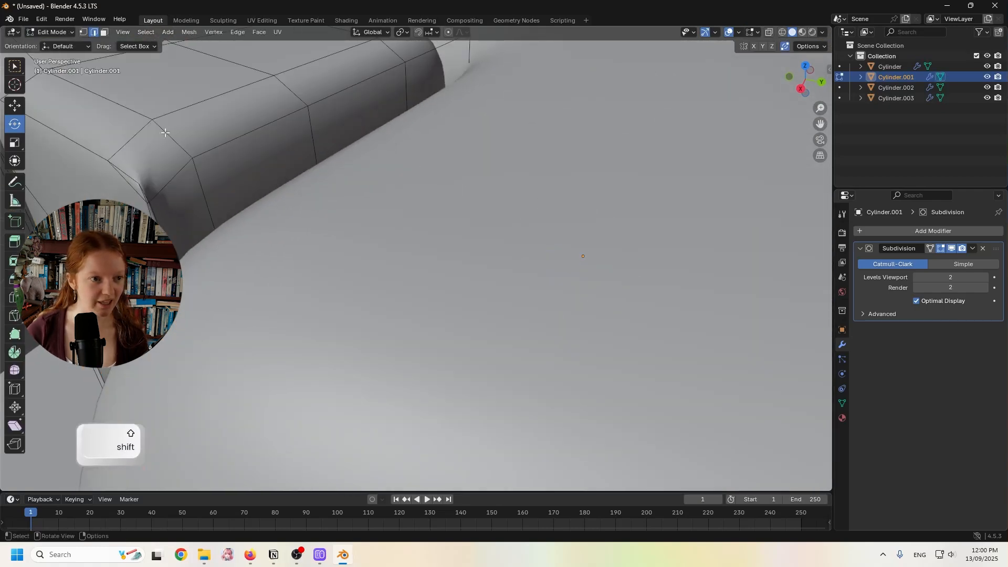
pyautogui.scroll(3, 396, 183)
pyautogui.keyDown('shift'); pyautogui.moveTo(396, 183); pyautogui.dragTo(465, 171, button='middle'); pyautogui.keyUp('shift')
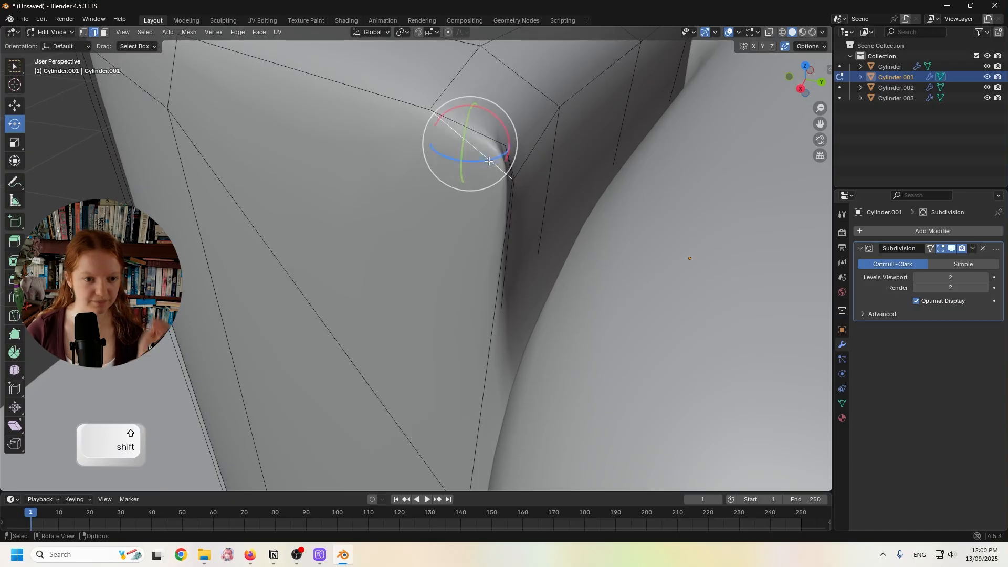
pyautogui.scroll(-6, 482, 234)
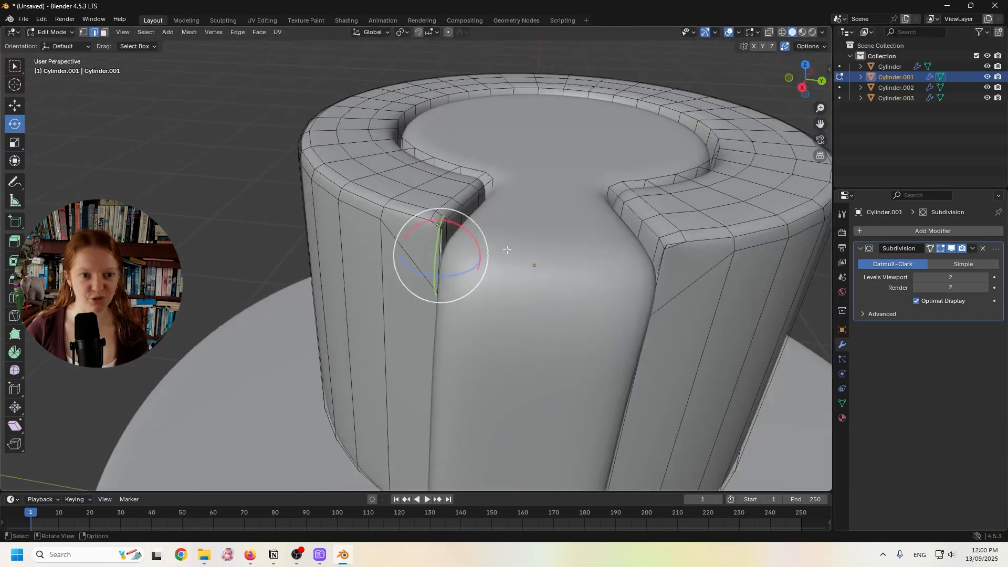
pyautogui.keyDown('shift'); pyautogui.moveTo(507, 249); pyautogui.dragTo(480, 271, button='middle'); pyautogui.keyUp('shift')
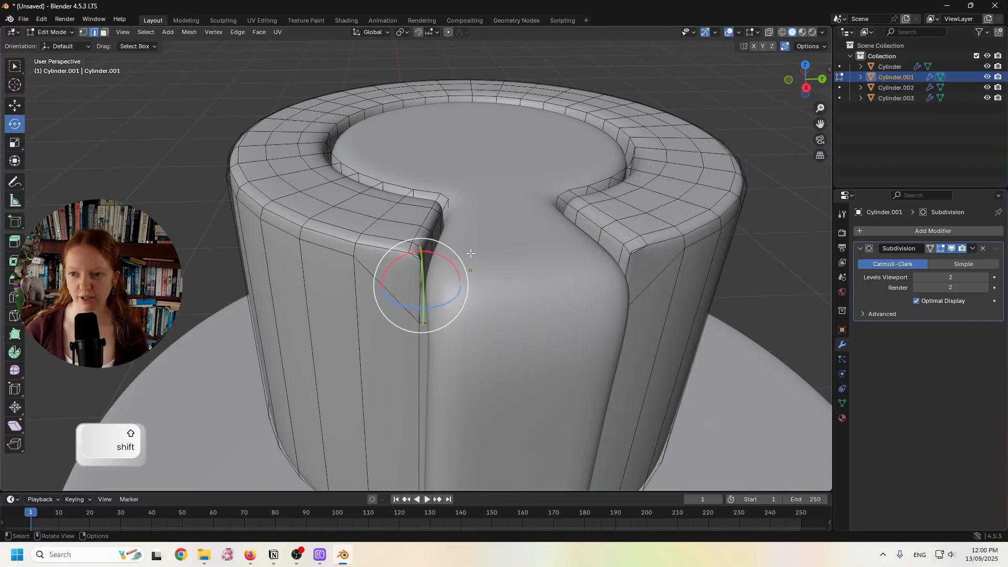
# - Return to Object Mode, deselect everything, and review the stacked cylinders, strap and recess piece
pyautogui.click(57, 32)
pyautogui.click(63, 55)
pyautogui.click(53, 32)
pyautogui.click(52, 44)
pyautogui.click(150, 152)
pyautogui.scroll(-4, 151, 142)
pyautogui.keyDown('shift'); pyautogui.moveTo(152, 127); pyautogui.dragTo(194, 117, button='middle'); pyautogui.keyUp('shift')
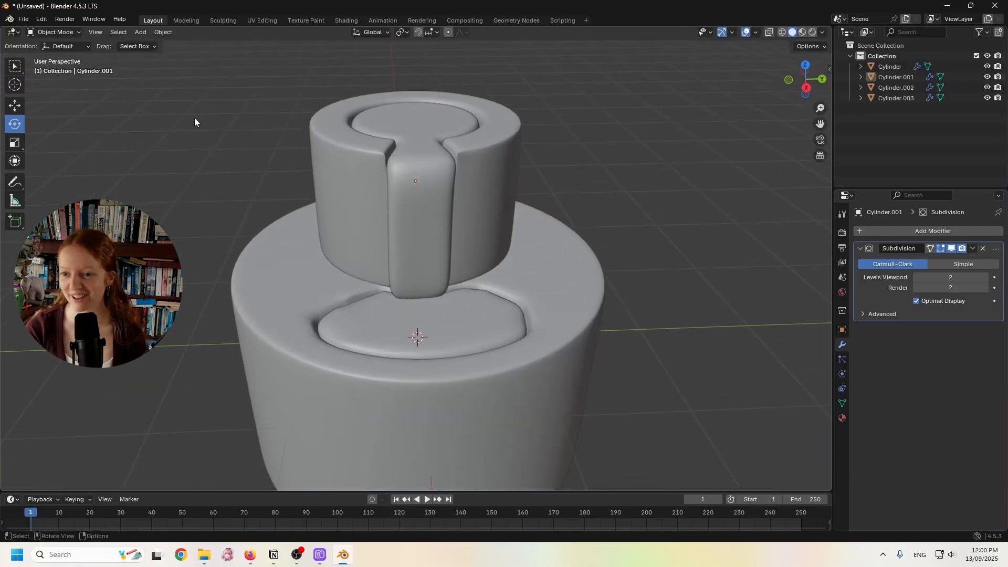
pyautogui.moveTo(226, 128); pyautogui.dragTo(227, 131, button='middle')
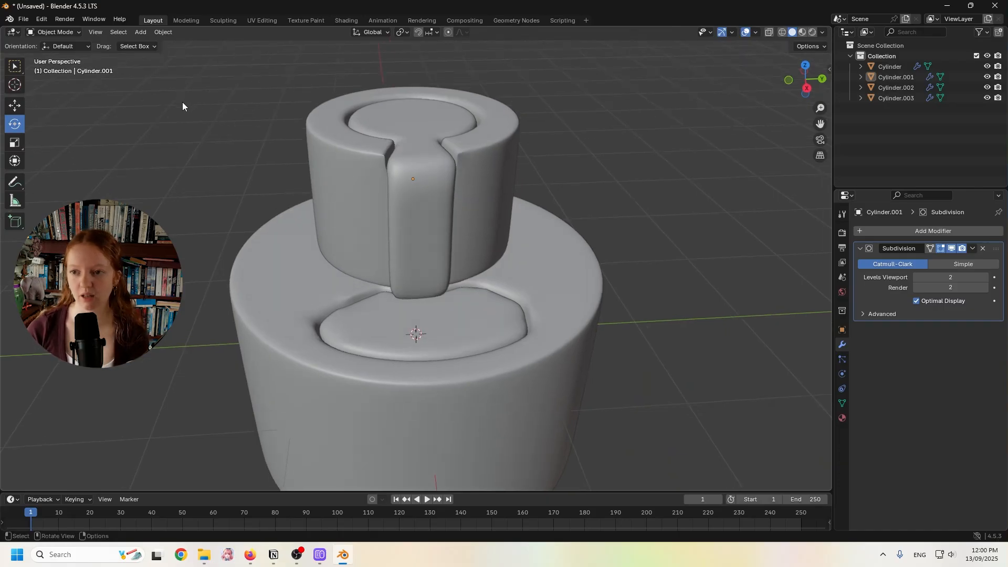
pyautogui.moveTo(230, 164); pyautogui.dragTo(236, 169, button='middle')
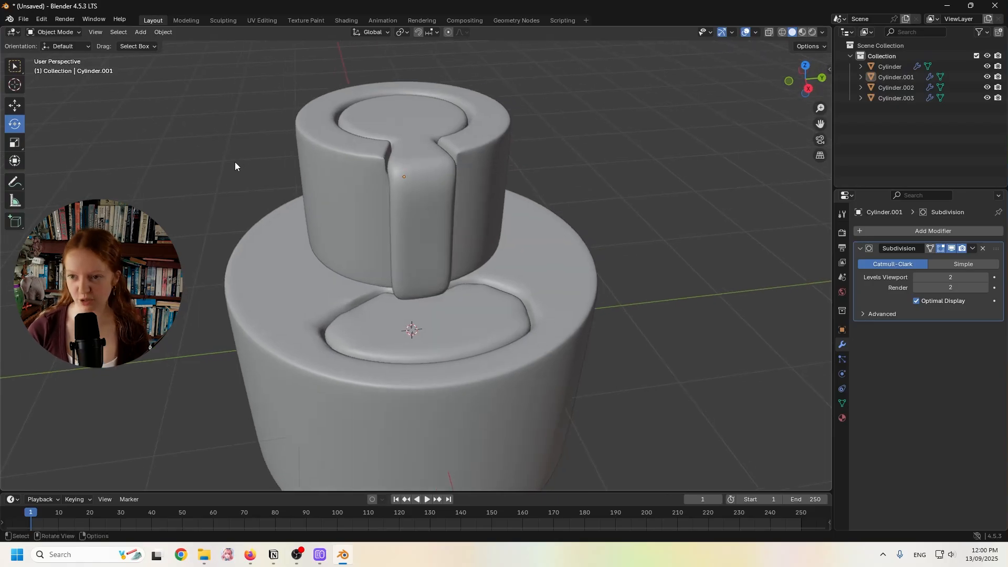
# - Select the upper cylinder and enter Edit Mode to work on the slot's front corners
pyautogui.scroll(1, 311, 190)
pyautogui.keyDown('shift'); pyautogui.moveTo(318, 141); pyautogui.dragTo(382, 220, button='middle'); pyautogui.keyUp('shift')
pyautogui.scroll(4, 368, 207)
pyautogui.scroll(2, 368, 207)
pyautogui.keyDown('shift'); pyautogui.click(382, 221); pyautogui.keyUp('shift')
pyautogui.click(65, 36)
pyautogui.click(52, 60)
# - Try to dissolve the thin sliver faces at both front corners of the upper cylinder's slot
pyautogui.moveTo(326, 179); pyautogui.dragTo(372, 256, button='middle')
pyautogui.scroll(2, 307, 180)
pyautogui.click(413, 183)
pyautogui.scroll(2, 142, 68)
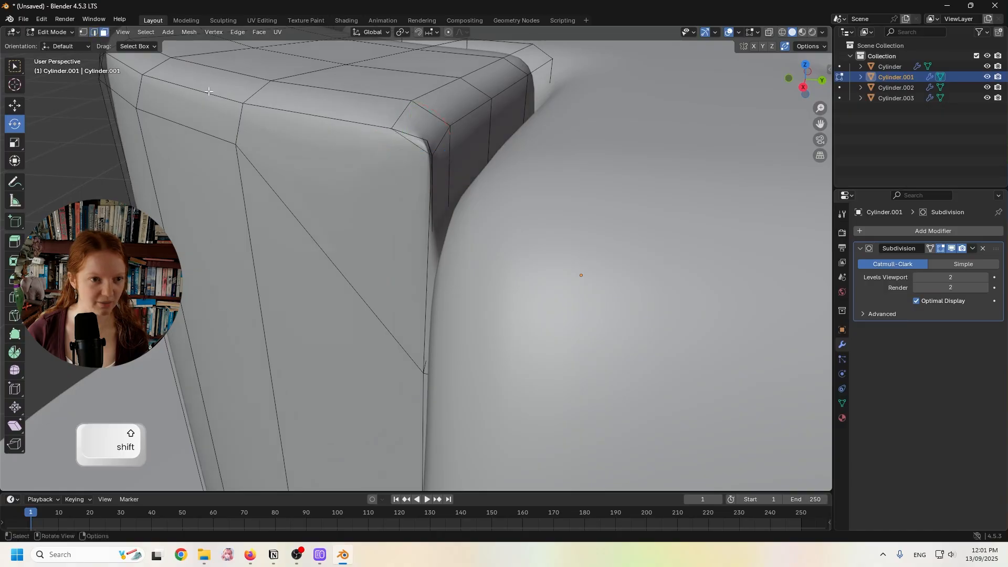
pyautogui.scroll(2, 394, 169)
pyautogui.click(430, 141)
pyautogui.scroll(-4, 401, 274)
pyautogui.keyDown('shift'); pyautogui.moveTo(656, 237); pyautogui.dragTo(418, 201, button='middle'); pyautogui.keyUp('shift')
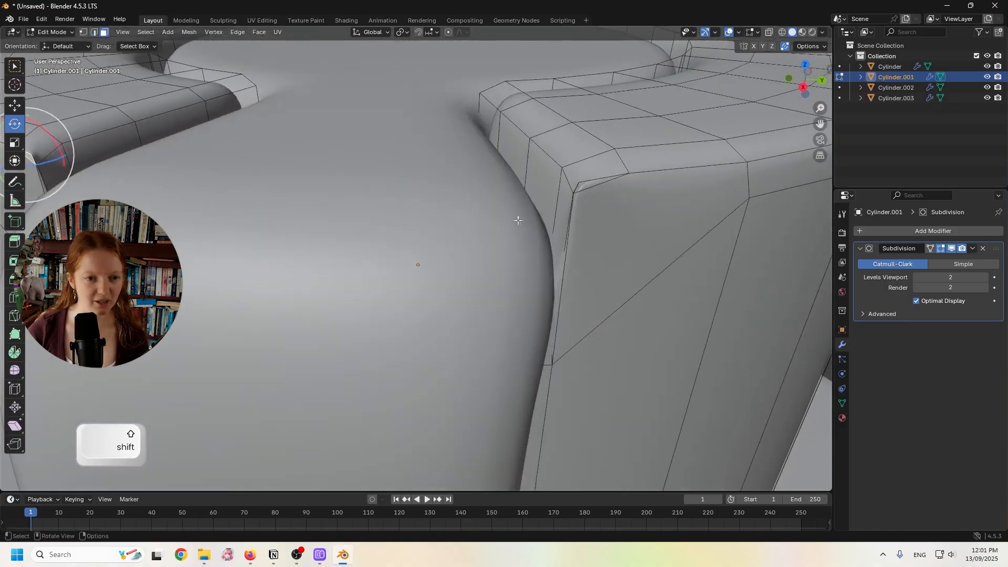
pyautogui.keyDown('shift'); pyautogui.moveTo(514, 218); pyautogui.dragTo(532, 219, button='middle'); pyautogui.keyUp('shift')
pyautogui.press('x')
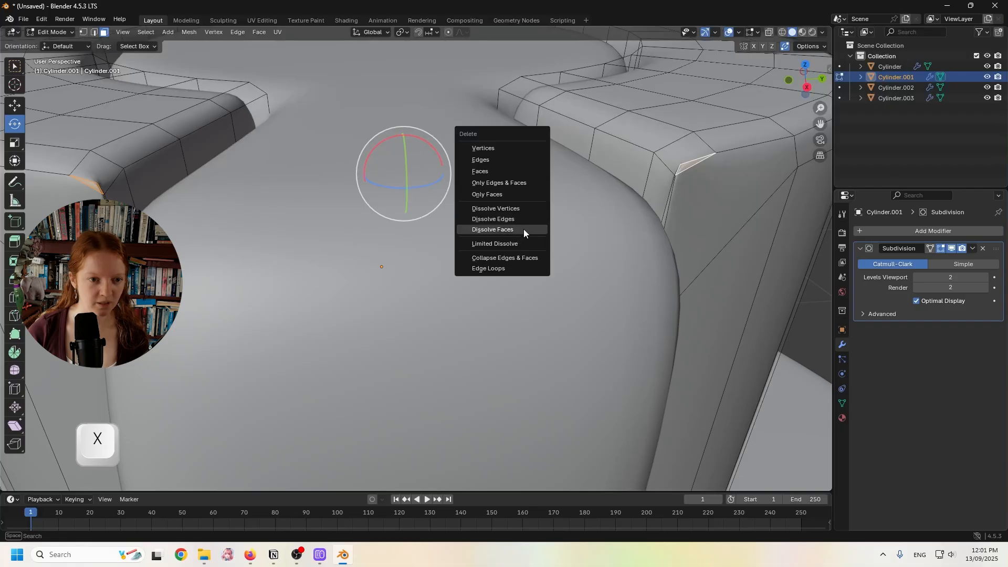
pyautogui.click(492, 229)
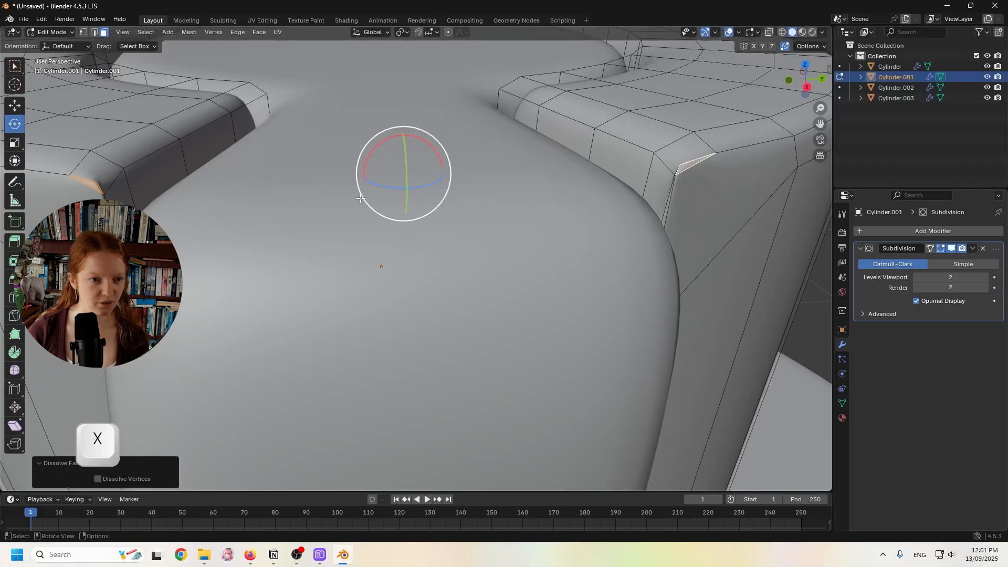
# - Isolate the upper cylinder in local view and examine the outer wall face at the slot's -Y front corner
pyautogui.click(695, 201)
pyautogui.moveTo(649, 202); pyautogui.dragTo(593, 189, button='middle')
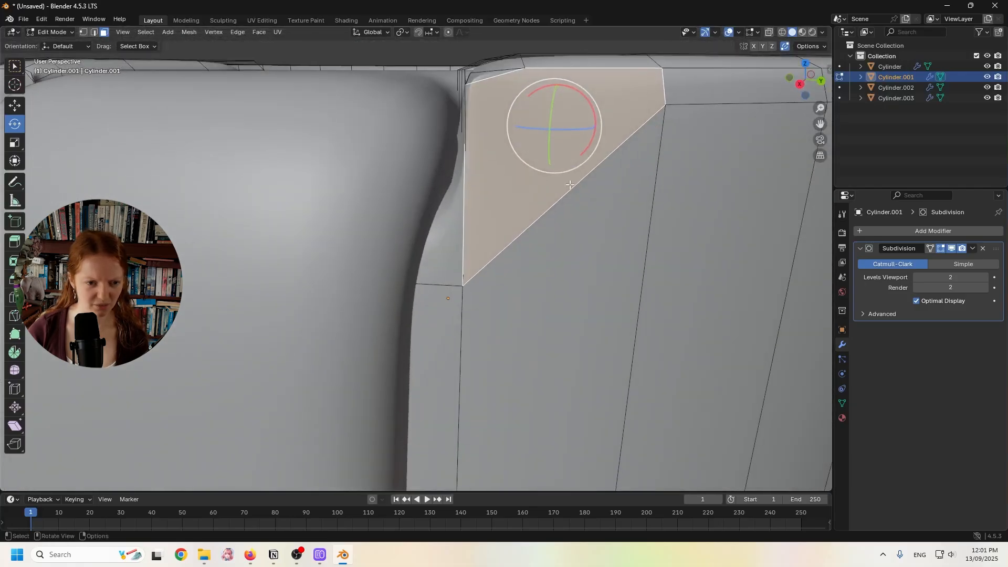
pyautogui.press('/')
pyautogui.scroll(4, 594, 189)
pyautogui.moveTo(284, 163)
pyautogui.keyDown('shift'); pyautogui.mouseDown(button='middle')
pyautogui.moveTo(531, 220)
pyautogui.moveTo(448, 229)
pyautogui.mouseUp(button='middle'); pyautogui.keyUp('shift')
pyautogui.scroll(4, 531, 221)
pyautogui.scroll(-3, 367, 253)
pyautogui.moveTo(367, 253)
pyautogui.mouseDown(button='middle')
pyautogui.moveTo(349, 250)
pyautogui.moveTo(387, 248)
pyautogui.mouseUp(button='middle')
pyautogui.scroll(3, 320, 243)
pyautogui.scroll(-4, 404, 249)
pyautogui.click(449, 242)
pyautogui.moveTo(450, 241); pyautogui.dragTo(430, 242, button='middle')
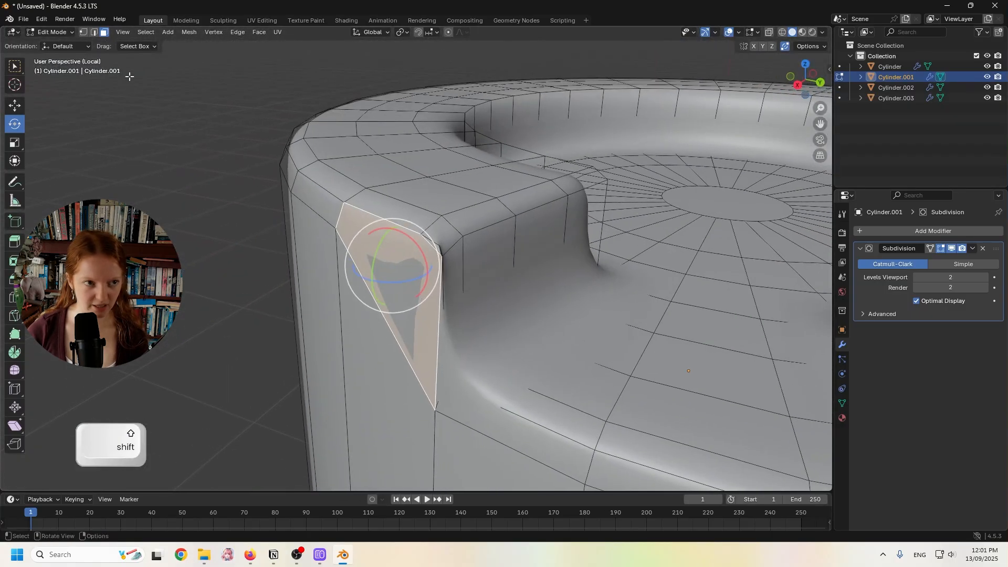
# - Hide the Subdivision modifier in the viewport and select the small bevel face at the slot's -Y front corner
pyautogui.click(130, 33)
pyautogui.click(165, 101)
pyautogui.click(244, 129)
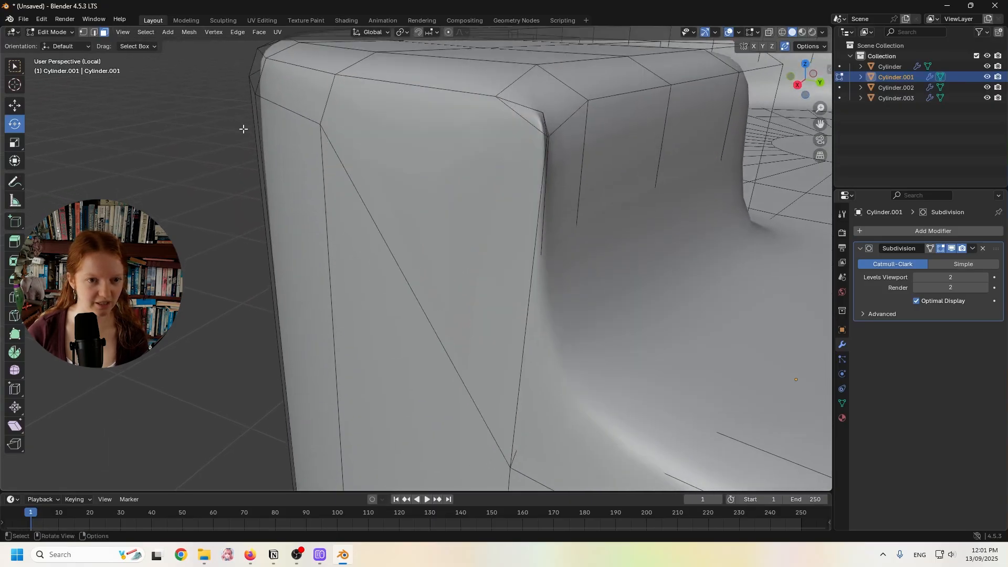
pyautogui.scroll(4, 209, 126)
pyautogui.scroll(-3, 345, 179)
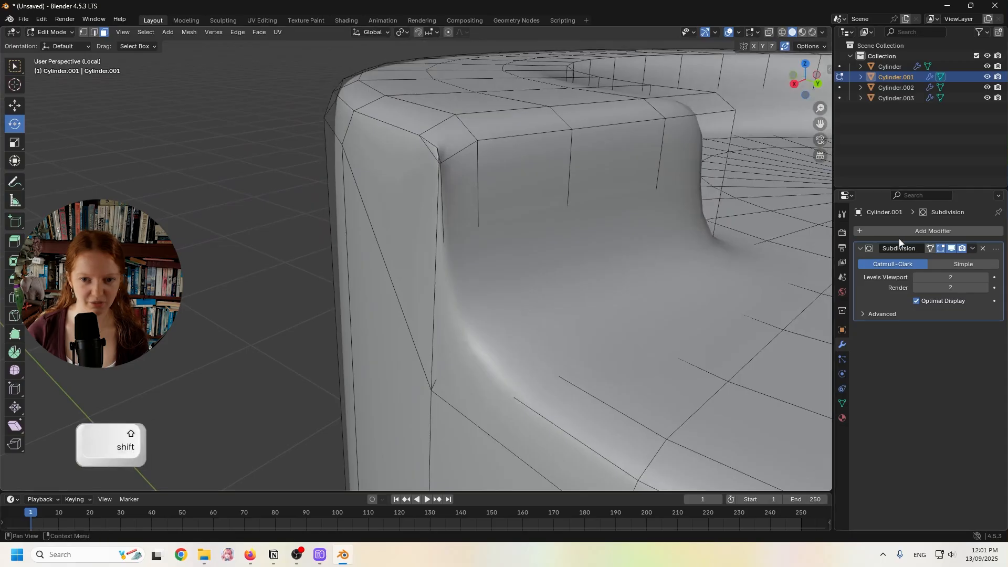
pyautogui.keyDown('shift'); pyautogui.click(952, 248); pyautogui.keyUp('shift')
pyautogui.moveTo(438, 199); pyautogui.dragTo(459, 209, button='middle')
pyautogui.scroll(3, 459, 209)
pyautogui.keyDown('shift'); pyautogui.moveTo(505, 74); pyautogui.dragTo(455, 228, button='middle'); pyautogui.keyUp('shift')
pyautogui.click(449, 169)
pyautogui.scroll(3, 449, 169)
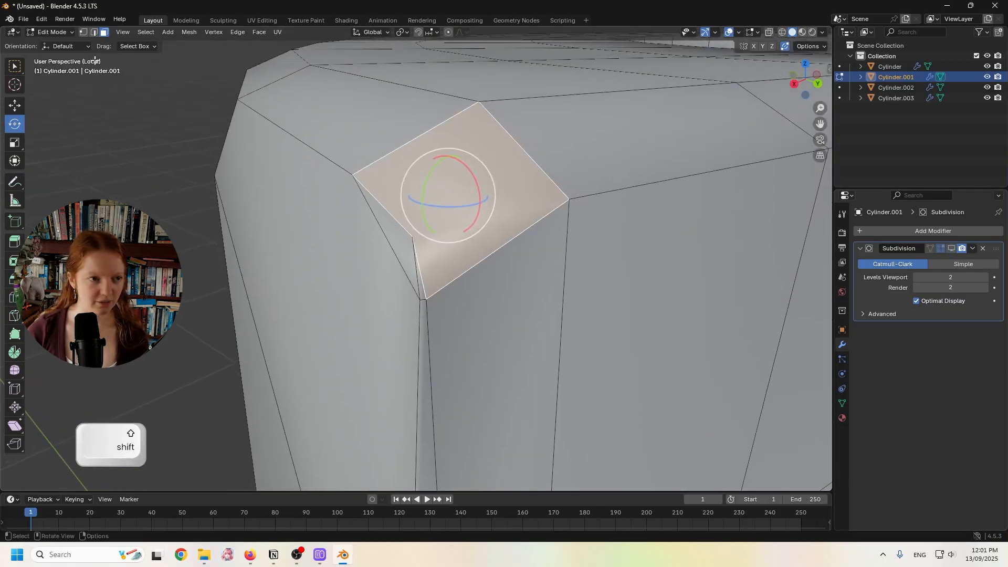
# - Vertex-slide the stray vertices at the slot's -Y front corner fully onto the neighbouring corner vertex, using factor 1.000
pyautogui.click(80, 33)
pyautogui.click(102, 95)
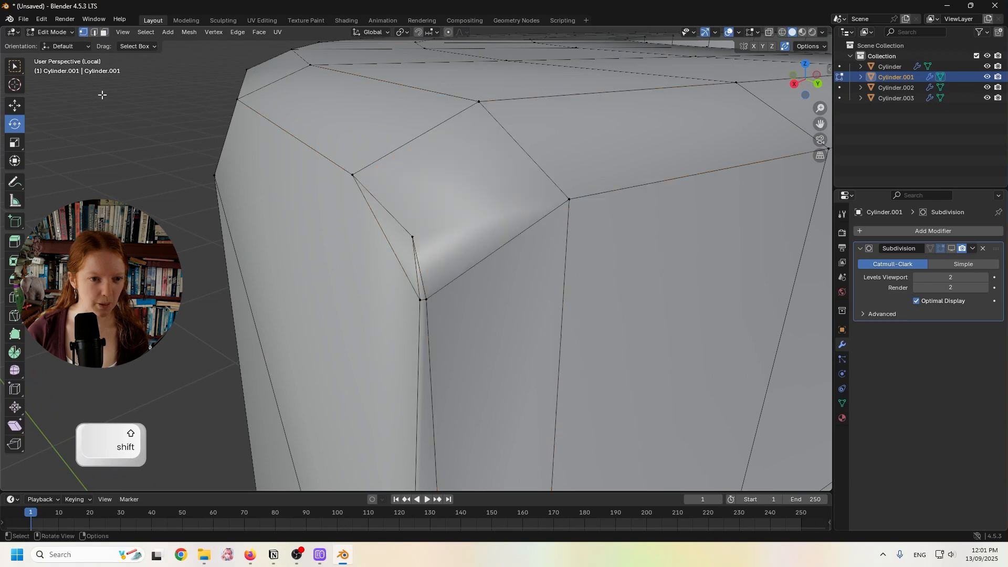
pyautogui.click(412, 234)
pyautogui.press('g')
pyautogui.press('g')
pyautogui.click(559, 363)
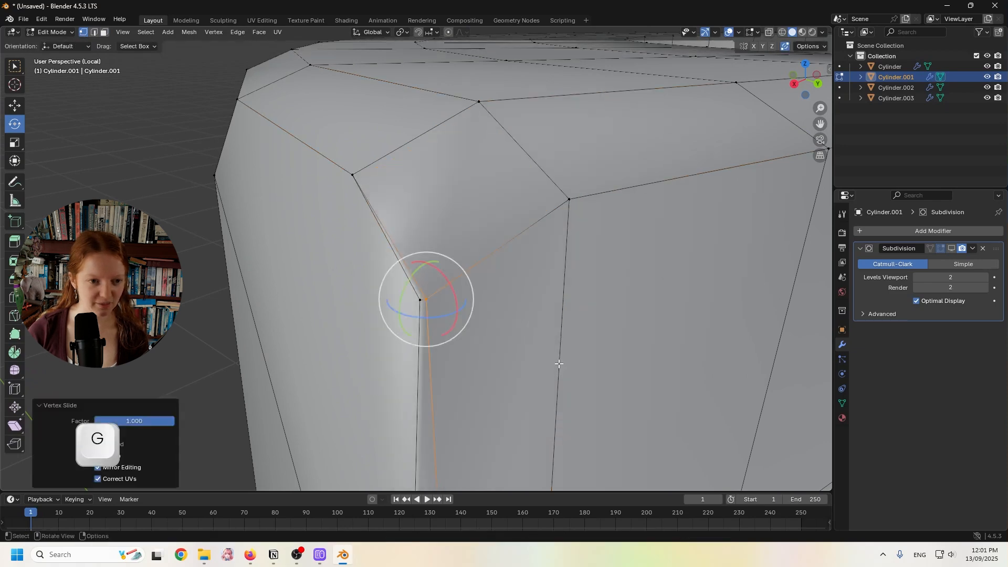
pyautogui.press('g')
pyautogui.press('g')
pyautogui.click(459, 328)
# - Vertex-slide the stray vertices at the slot's +Y front corner together with factor 1.000
pyautogui.scroll(-4, 455, 324)
pyautogui.keyDown('shift'); pyautogui.moveTo(546, 368); pyautogui.dragTo(520, 242, button='middle'); pyautogui.keyUp('shift')
pyautogui.scroll(-1, 439, 226)
pyautogui.keyDown('shift'); pyautogui.moveTo(735, 276); pyautogui.dragTo(489, 236, button='middle'); pyautogui.keyUp('shift')
pyautogui.moveTo(536, 226); pyautogui.dragTo(564, 207, button='middle')
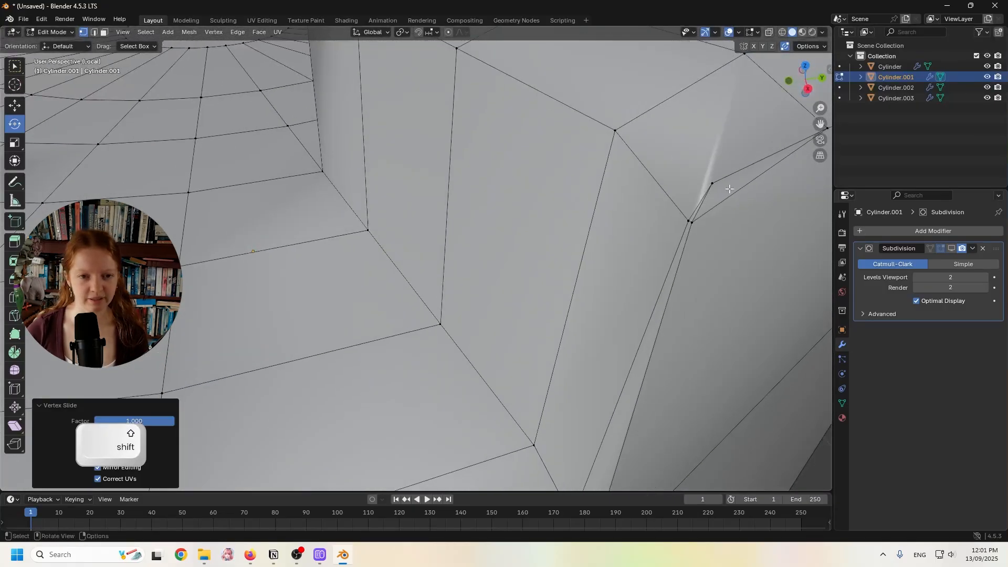
pyautogui.click(712, 184)
pyautogui.press('g')
pyautogui.press('g')
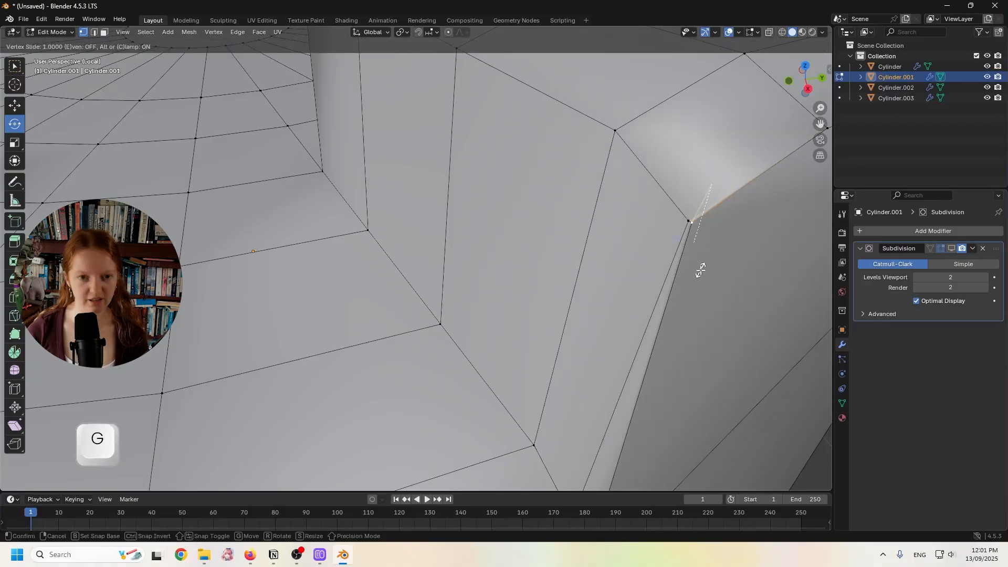
pyautogui.click(702, 263)
pyautogui.click(685, 224)
pyautogui.press('g')
pyautogui.press('g')
pyautogui.click(705, 237)
# - Clear the selection and examine the unsubdivided mesh around both front corners of the slot
pyautogui.scroll(-4, 635, 297)
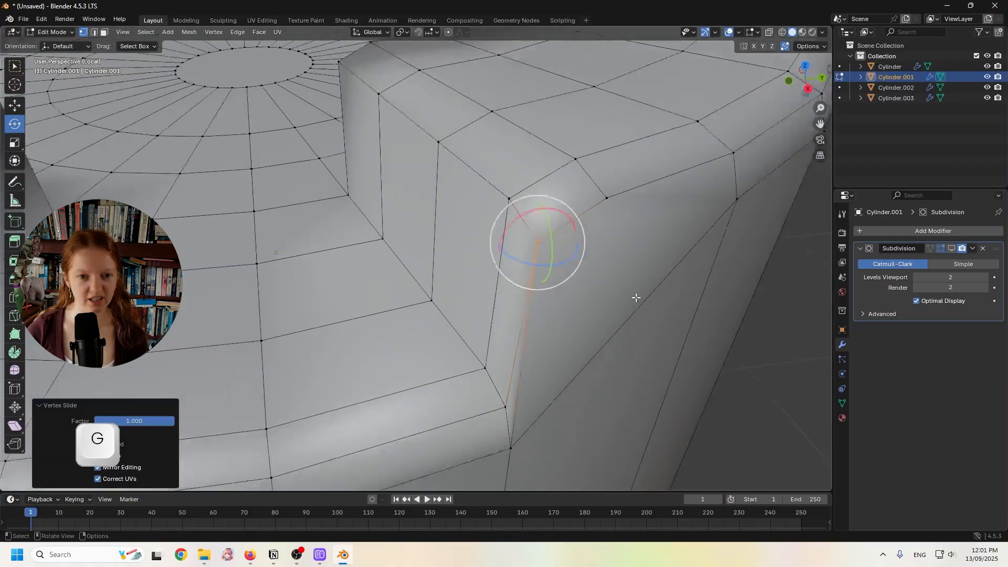
pyautogui.moveTo(635, 297); pyautogui.dragTo(663, 273, button='middle')
pyautogui.keyDown('shift'); pyautogui.moveTo(662, 273); pyautogui.dragTo(652, 257, button='middle'); pyautogui.keyUp('shift')
pyautogui.click(561, 286)
pyautogui.moveTo(561, 286); pyautogui.dragTo(595, 258, button='middle')
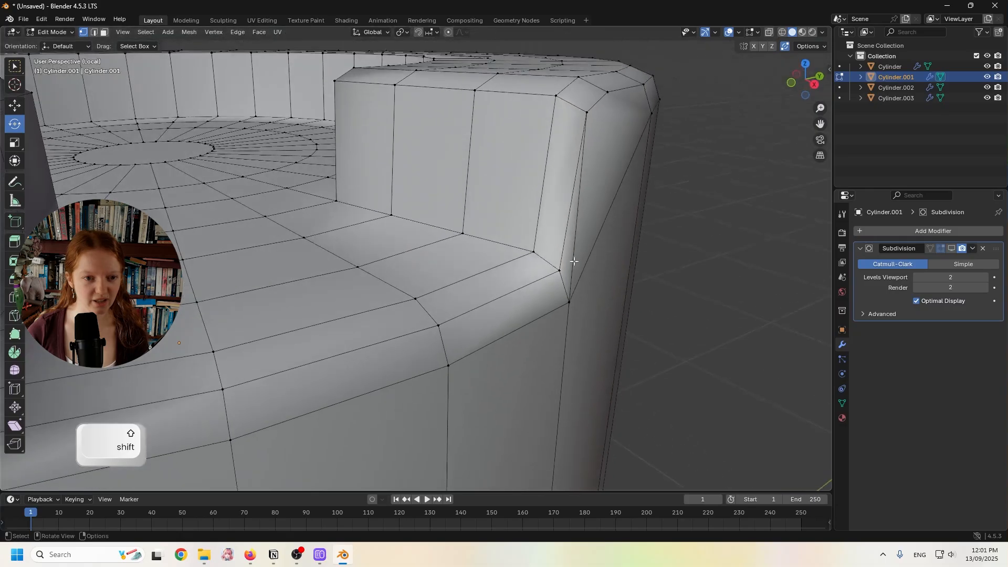
pyautogui.moveTo(531, 266); pyautogui.dragTo(336, 186, button='middle')
pyautogui.scroll(-3, 376, 218)
pyautogui.scroll(3, 336, 187)
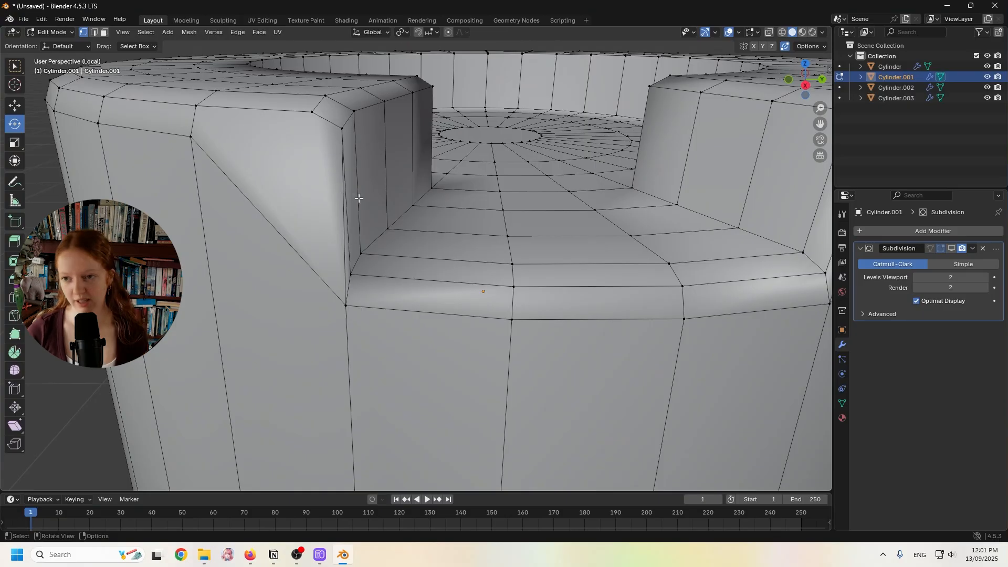
pyautogui.keyDown('shift'); pyautogui.moveTo(387, 218); pyautogui.dragTo(409, 272, button='middle'); pyautogui.keyUp('shift')
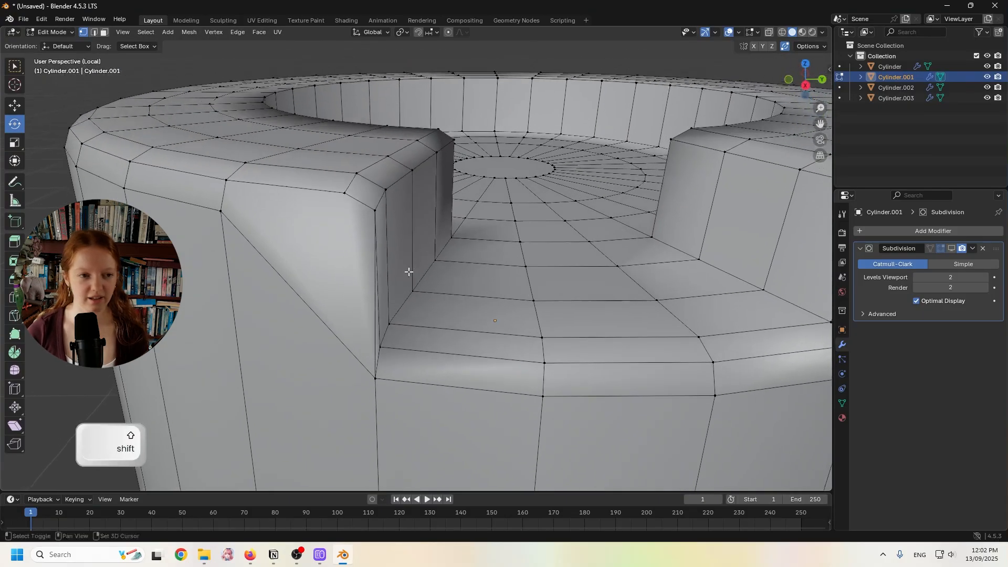
# - Return to Object Mode, leave local view, and show the upper cylinder's Subdivision modifier in the viewport again
pyautogui.click(52, 31)
pyautogui.click(55, 43)
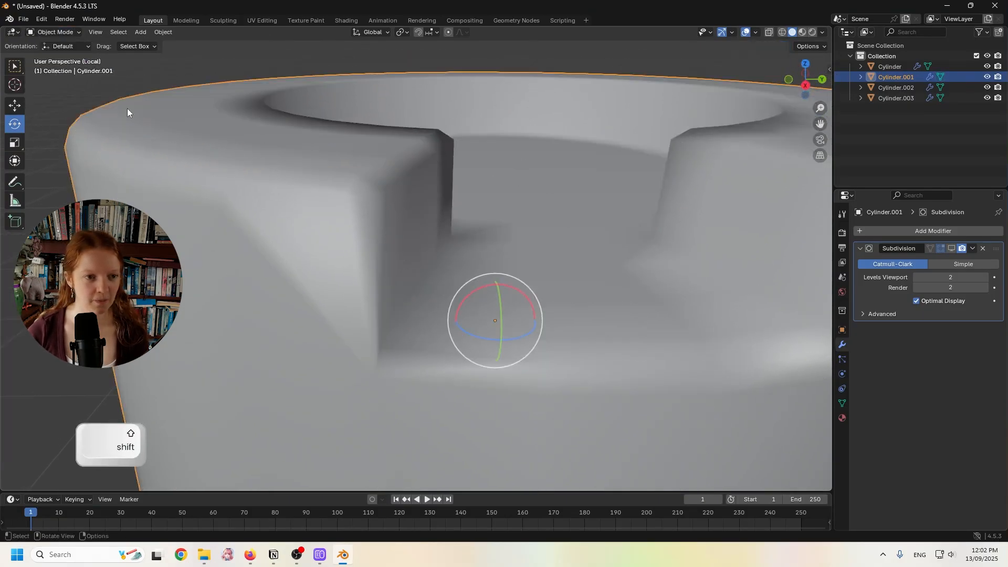
pyautogui.press('/')
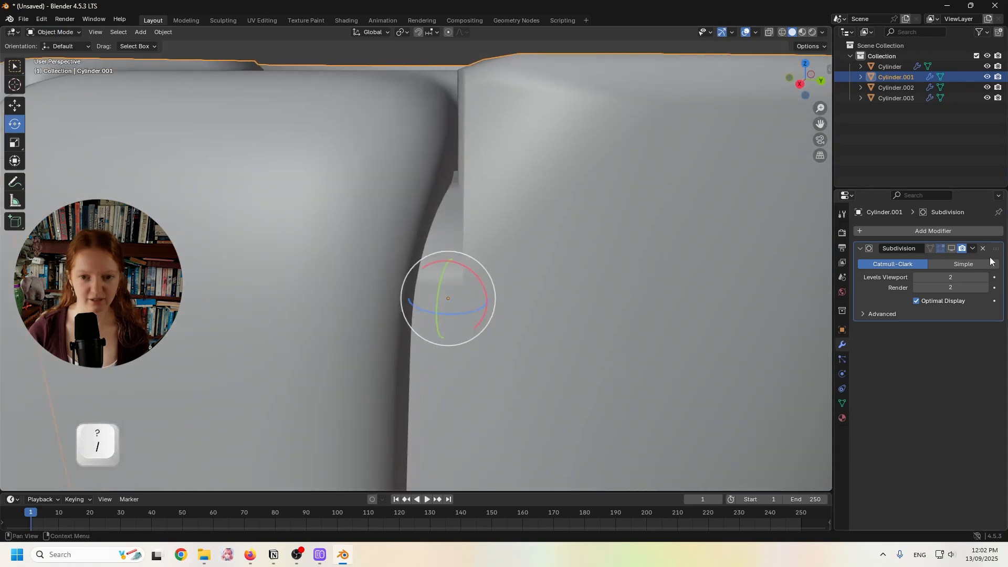
pyautogui.click(952, 249)
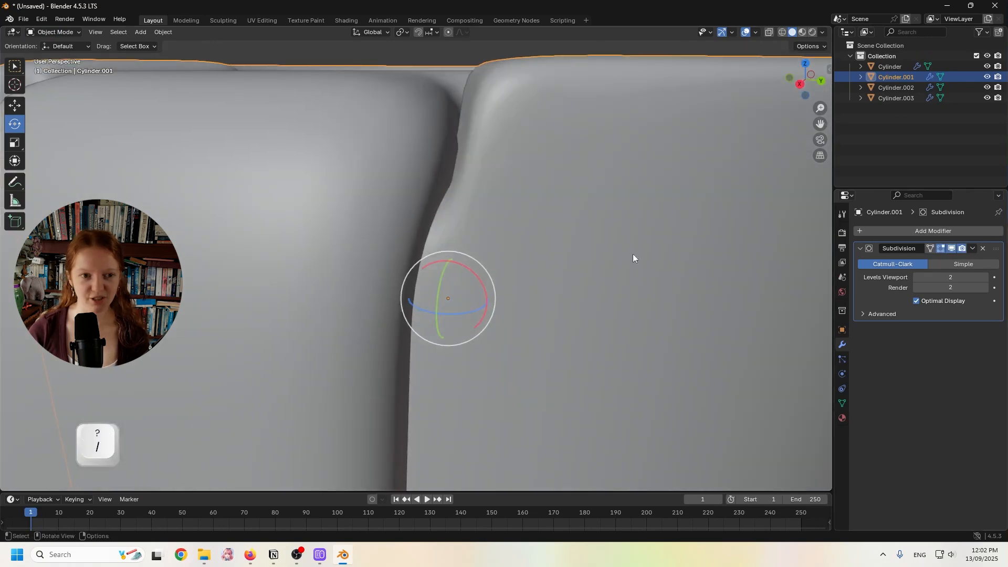
pyautogui.scroll(-5, 633, 253)
pyautogui.click(718, 244)
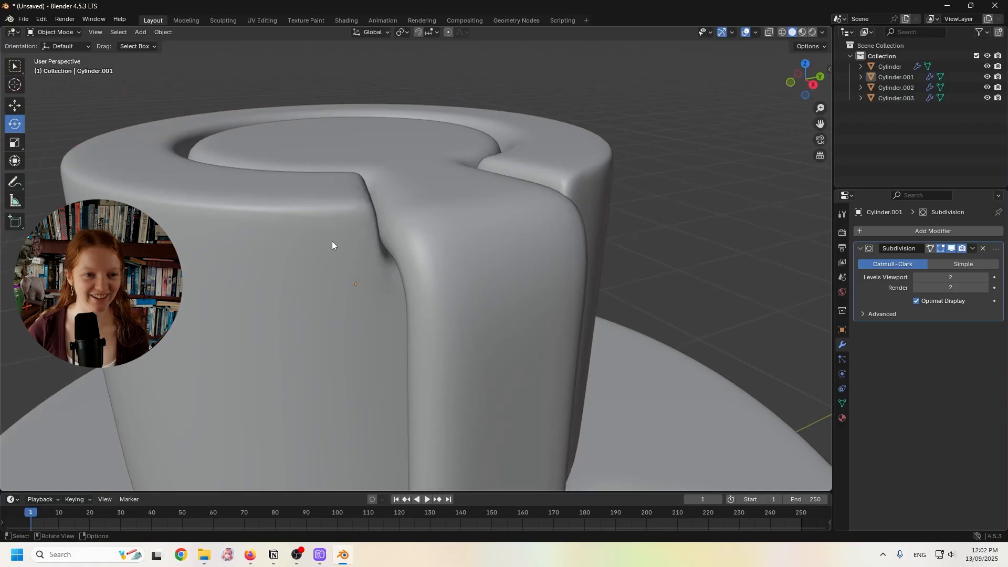
# - Examine the smoothed slot corners and the strap's fit from the front, above and both sides
pyautogui.moveTo(332, 241); pyautogui.dragTo(301, 223, button='middle')
pyautogui.scroll(5, 301, 223)
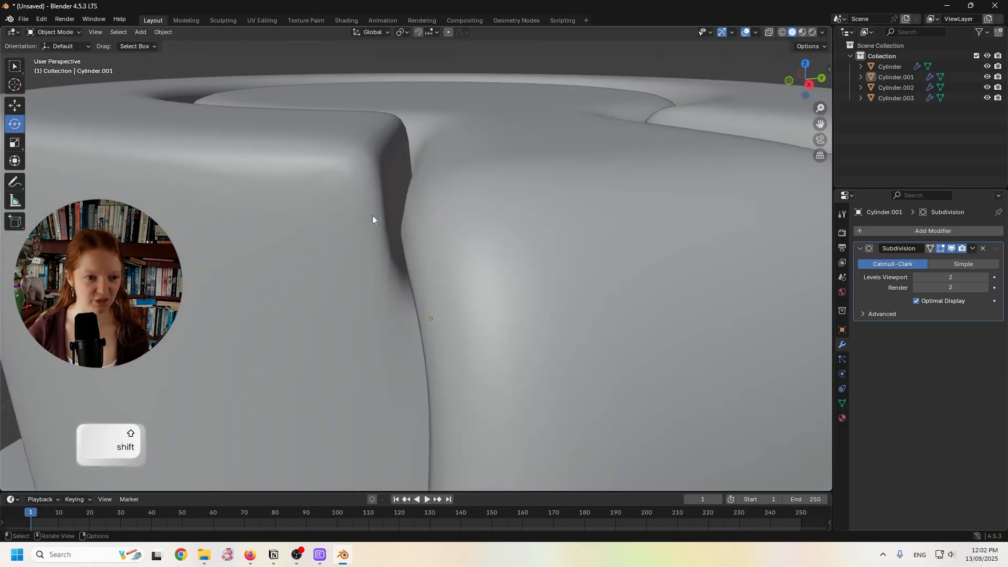
pyautogui.scroll(-4, 417, 273)
pyautogui.scroll(-4, 639, 218)
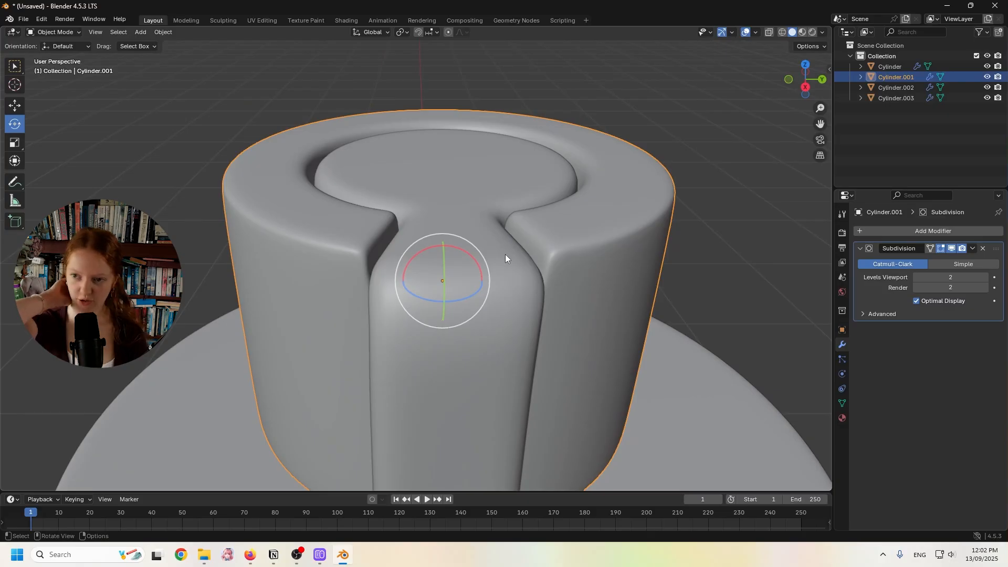
pyautogui.click(789, 207)
pyautogui.moveTo(566, 209); pyautogui.dragTo(552, 250, button='middle')
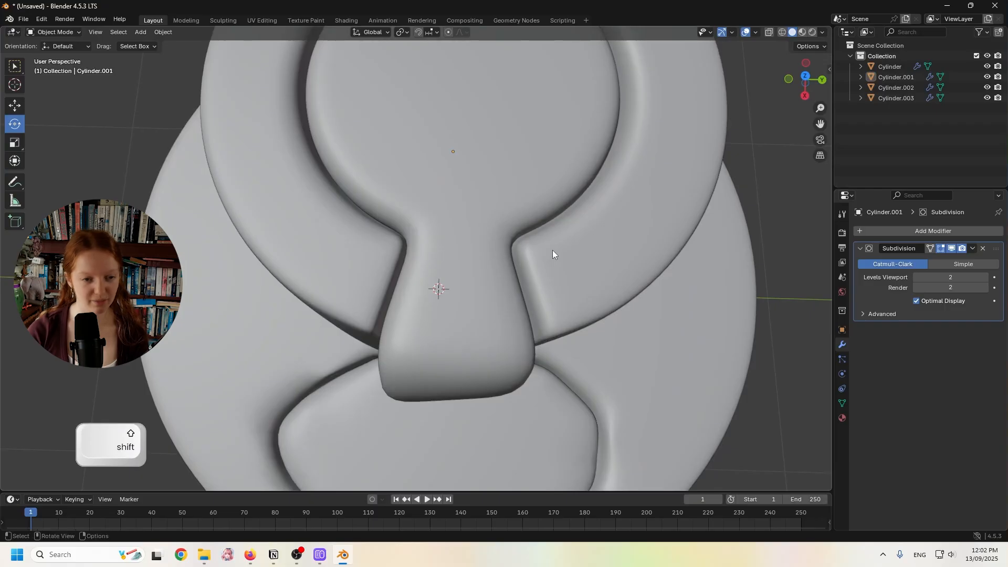
pyautogui.scroll(-2, 553, 250)
pyautogui.moveTo(552, 253); pyautogui.dragTo(526, 187, button='middle')
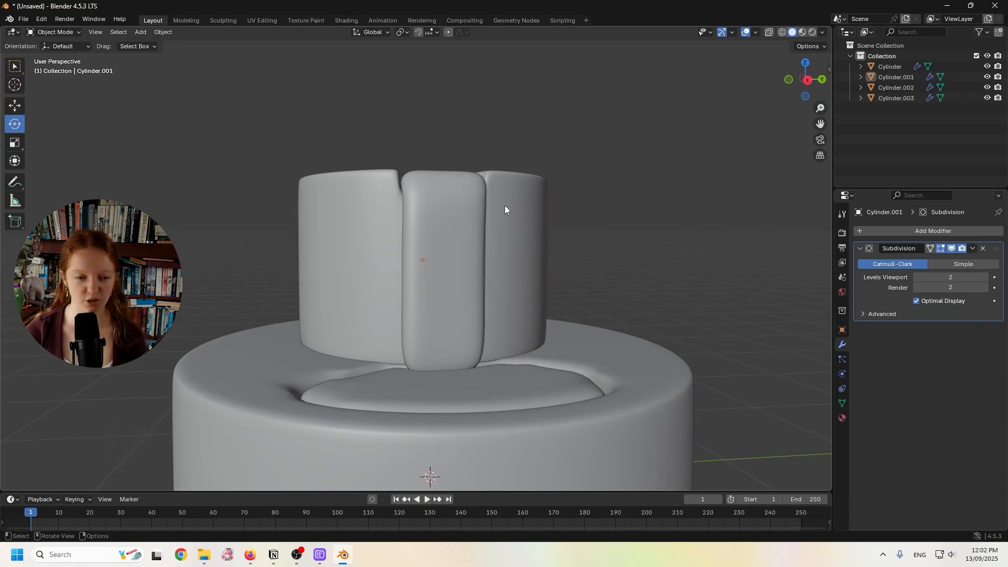
pyautogui.moveTo(475, 228); pyautogui.dragTo(415, 256, button='middle')
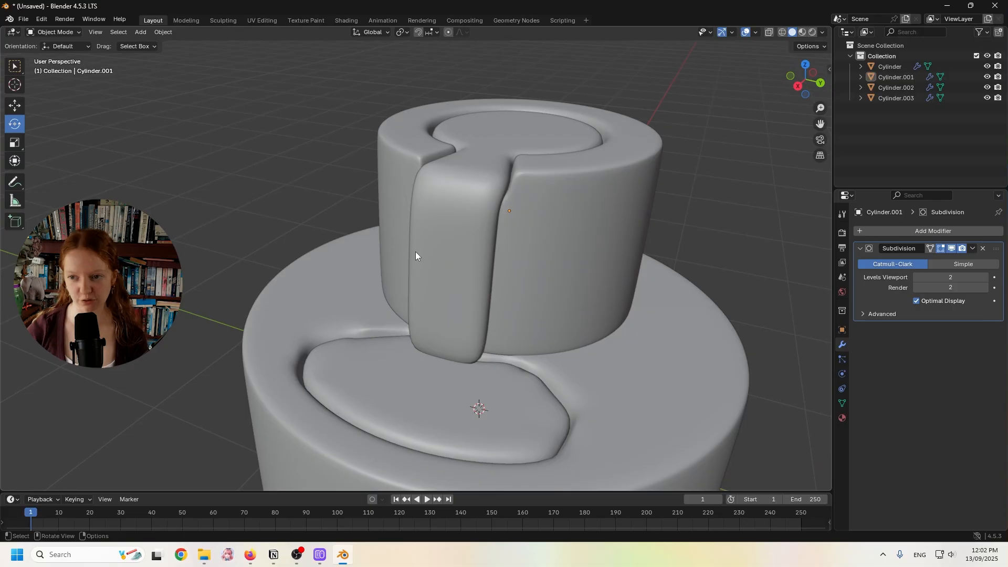
pyautogui.moveTo(432, 252); pyautogui.dragTo(454, 267, button='middle')
pyautogui.scroll(2, 445, 175)
pyautogui.keyDown('shift'); pyautogui.moveTo(445, 175); pyautogui.dragTo(326, 263, button='middle'); pyautogui.keyUp('shift')
# - Open the upper cylinder in Edit Mode and isolate it in local view
pyautogui.click(468, 196)
pyautogui.click(66, 32)
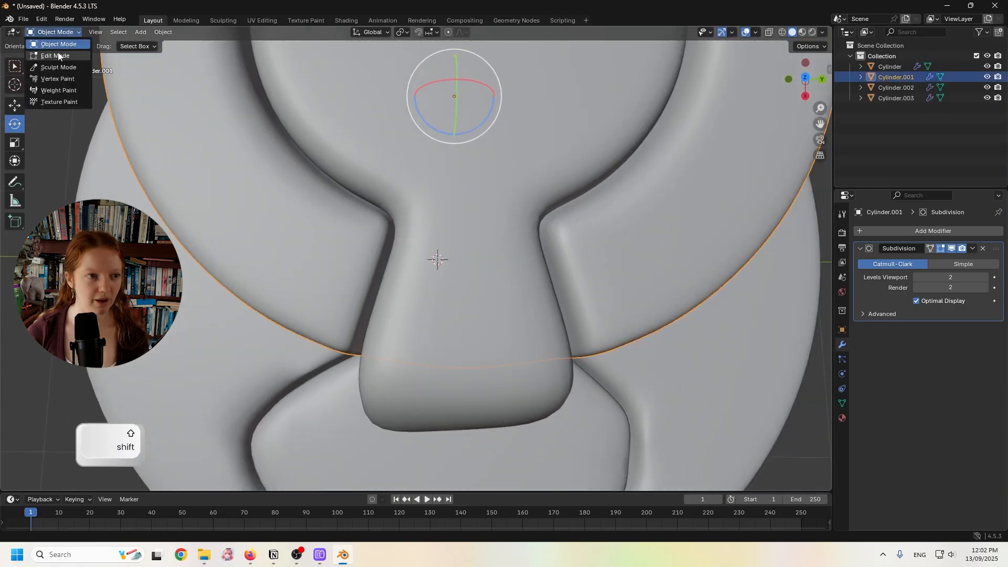
pyautogui.click(58, 45)
pyautogui.moveTo(395, 224); pyautogui.dragTo(314, 170, button='middle')
pyautogui.press('/')
# - Hide the Subdivision modifier in the viewport and select the vertical edge at the slot's -Y inner corner
pyautogui.keyDown('shift'); pyautogui.moveTo(323, 245); pyautogui.dragTo(543, 196, button='middle'); pyautogui.keyUp('shift')
pyautogui.click(949, 248)
pyautogui.scroll(4, 426, 227)
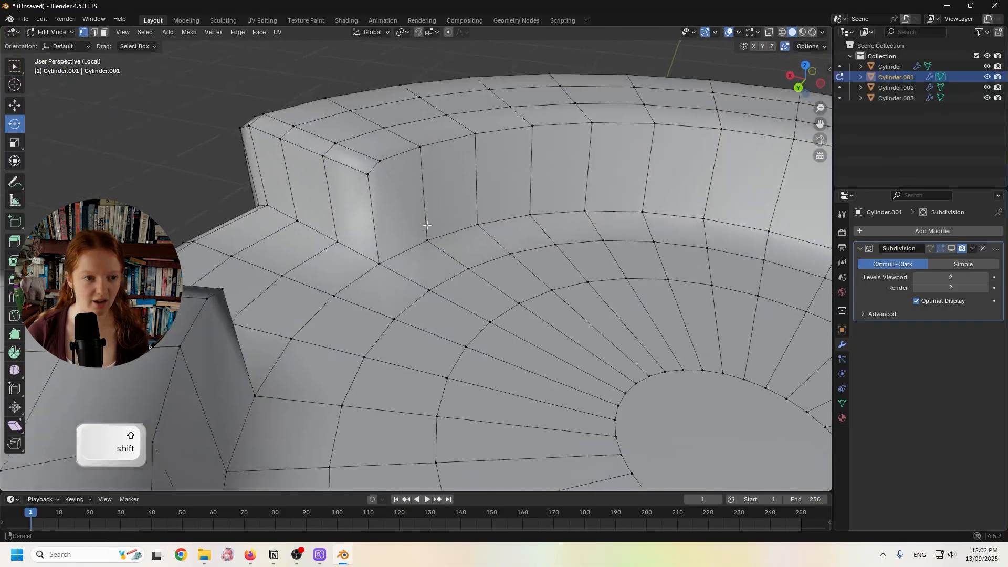
pyautogui.keyDown('shift'); pyautogui.moveTo(425, 227); pyautogui.dragTo(514, 242, button='middle'); pyautogui.keyUp('shift')
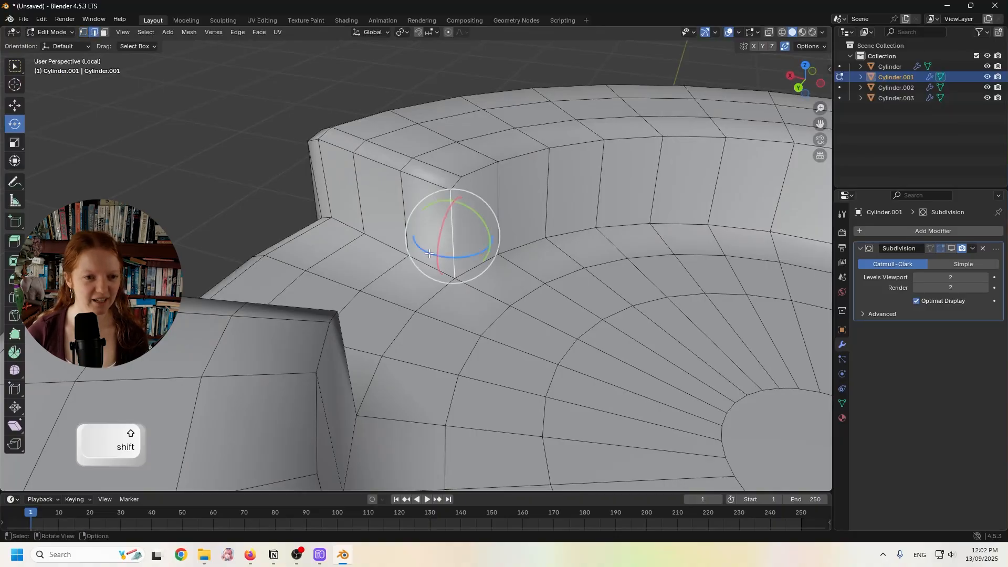
pyautogui.moveTo(429, 254); pyautogui.dragTo(373, 252, button='middle')
pyautogui.keyDown('shift'); pyautogui.moveTo(158, 230); pyautogui.dragTo(291, 257, button='middle'); pyautogui.keyUp('shift')
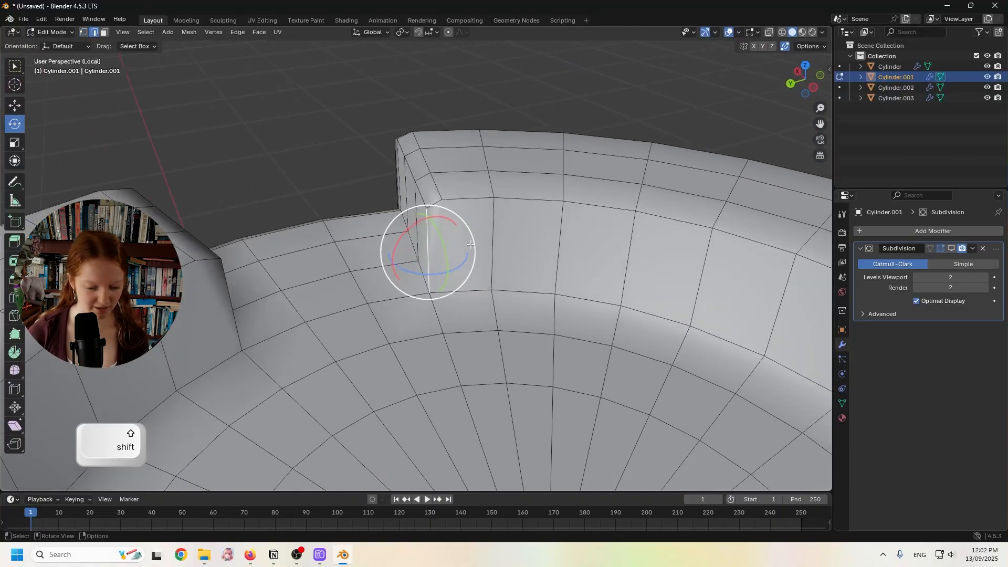
pyautogui.press('g')
pyautogui.press('g')
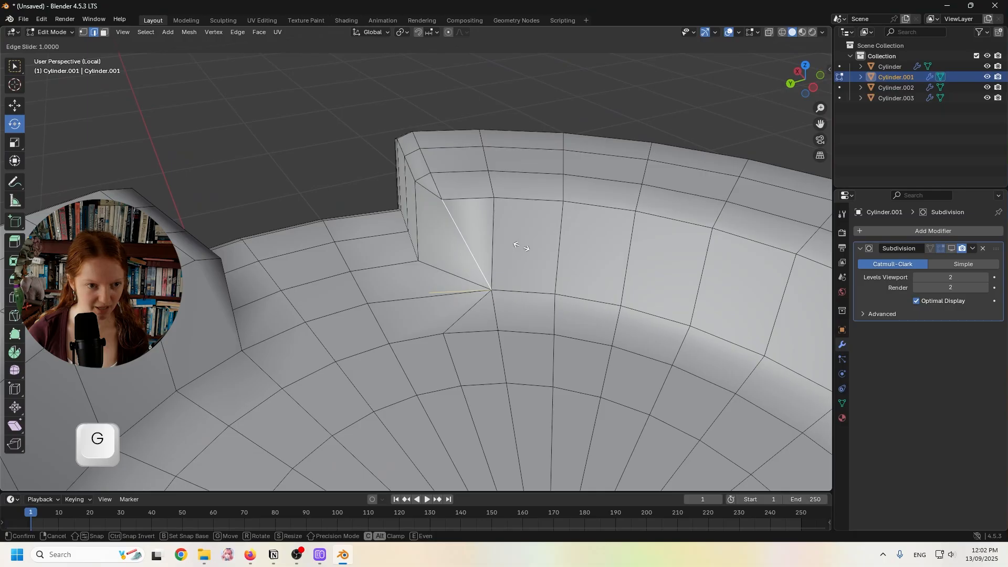
pyautogui.rightClick(551, 268)
# - Examine the slot's two inner corners from above and from the sides
pyautogui.moveTo(551, 269); pyautogui.dragTo(651, 231, button='middle')
pyautogui.keyDown('ctrl'); pyautogui.moveTo(541, 231); pyautogui.dragTo(310, 292, button='middle'); pyautogui.keyUp('ctrl')
pyautogui.moveTo(336, 236); pyautogui.dragTo(335, 266, button='middle')
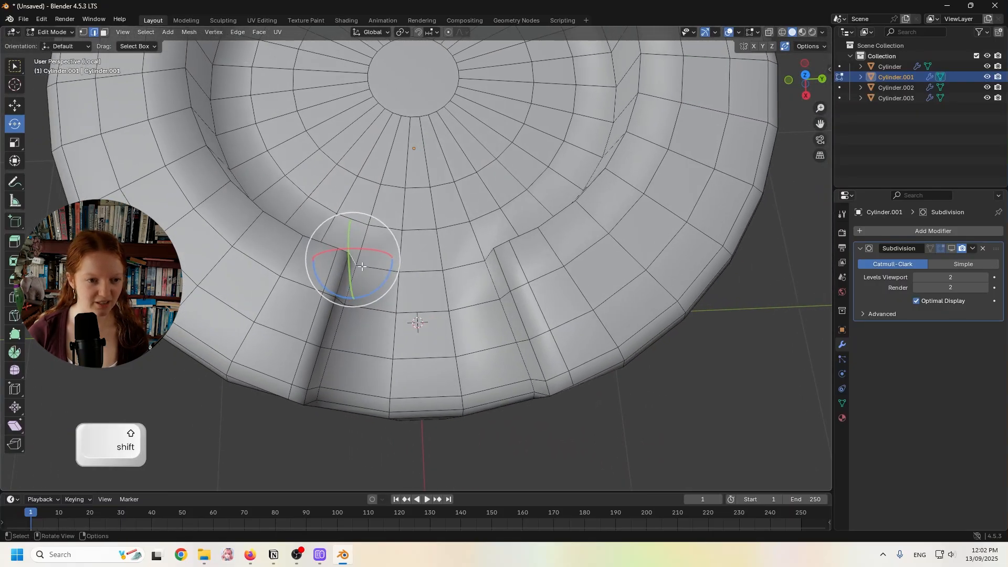
pyautogui.scroll(3, 380, 276)
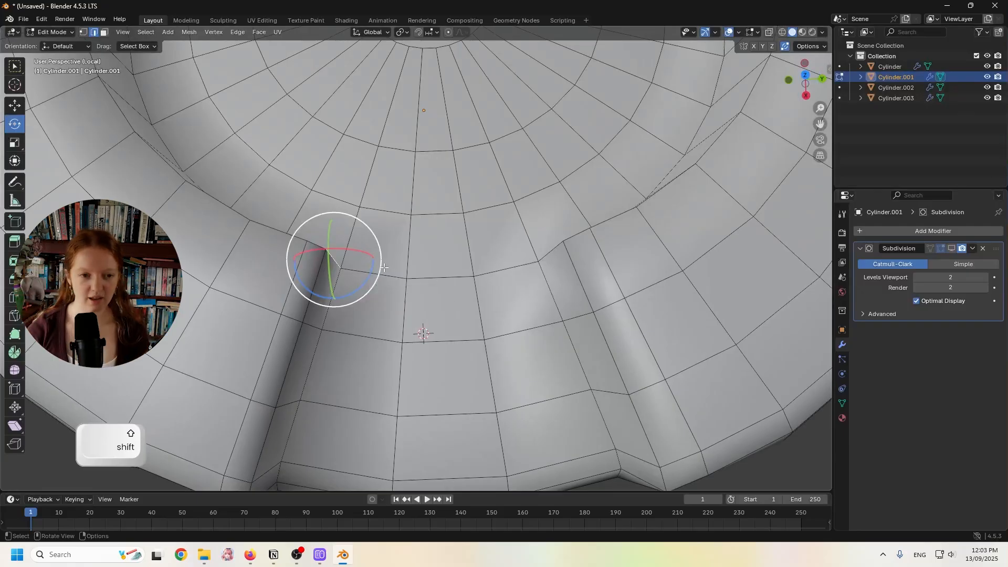
pyautogui.moveTo(281, 207); pyautogui.dragTo(196, 187, button='middle')
pyautogui.keyDown('shift'); pyautogui.moveTo(197, 187); pyautogui.dragTo(316, 305, button='middle'); pyautogui.keyUp('shift')
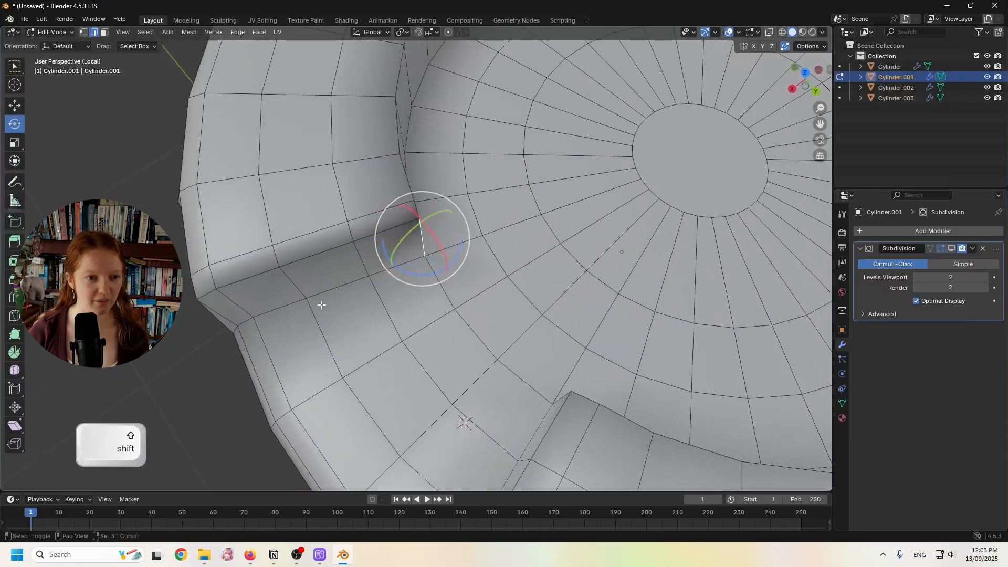
pyautogui.moveTo(377, 290); pyautogui.dragTo(275, 277, button='middle')
# - Select the vertical edge at the slot's +Y inner corner and set the transform orientation to Local
pyautogui.click(293, 194)
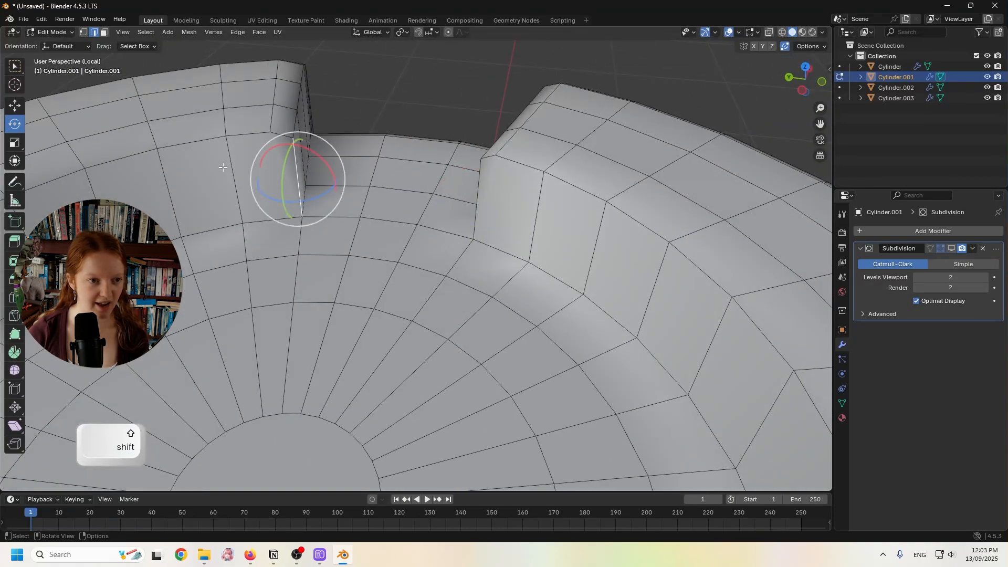
pyautogui.click(368, 33)
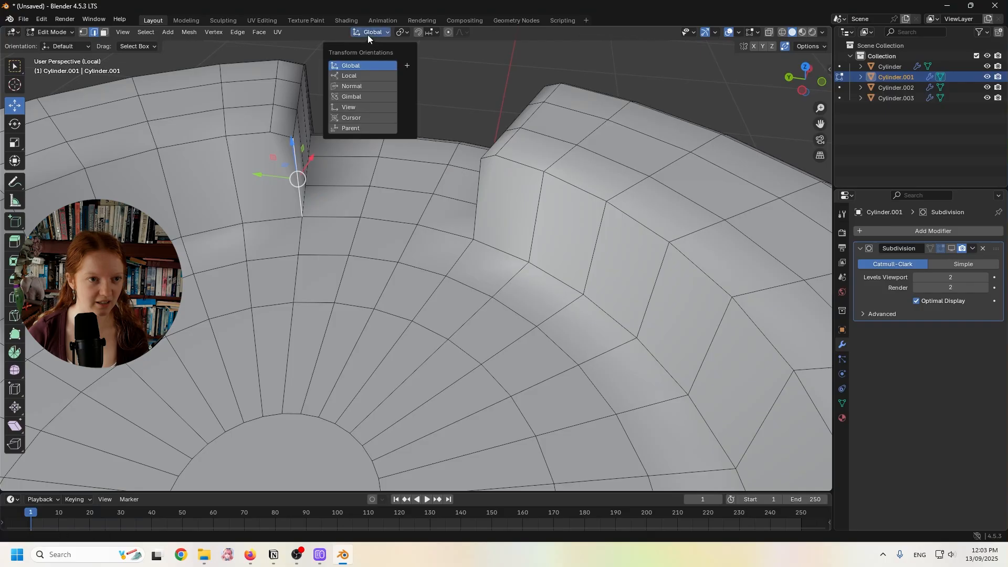
pyautogui.click(349, 85)
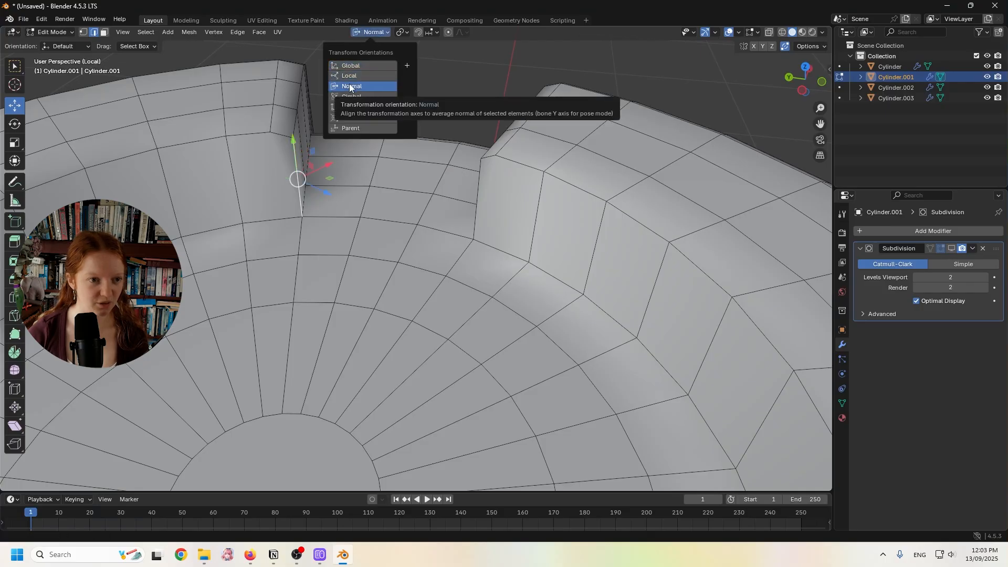
pyautogui.click(354, 77)
# - Try to widen the slot's +Y inner corner by moving its vertical edge along local Y and edge-sliding it
pyautogui.moveTo(265, 179); pyautogui.dragTo(246, 180)
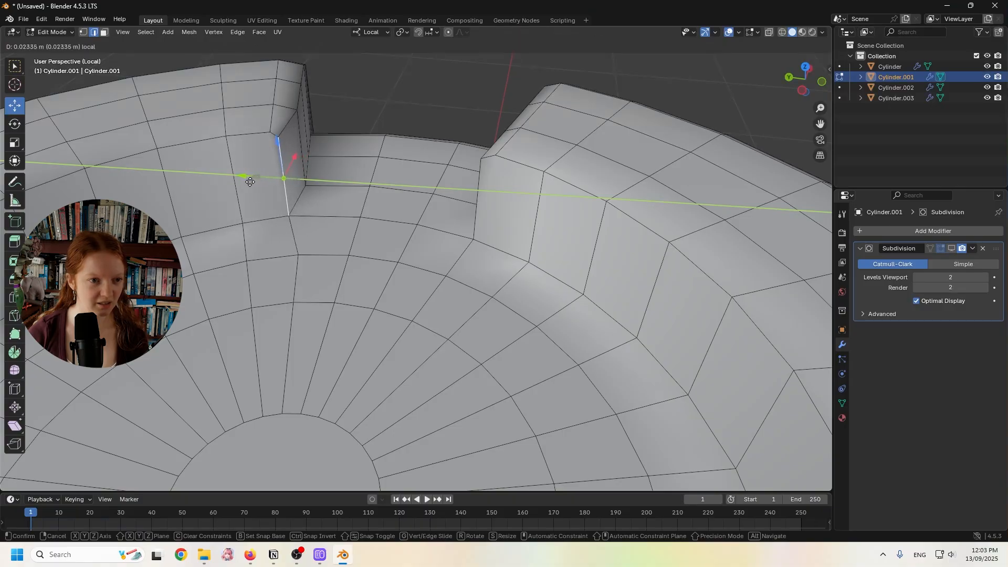
pyautogui.moveTo(248, 182); pyautogui.dragTo(278, 177)
pyautogui.press('g')
pyautogui.press('g')
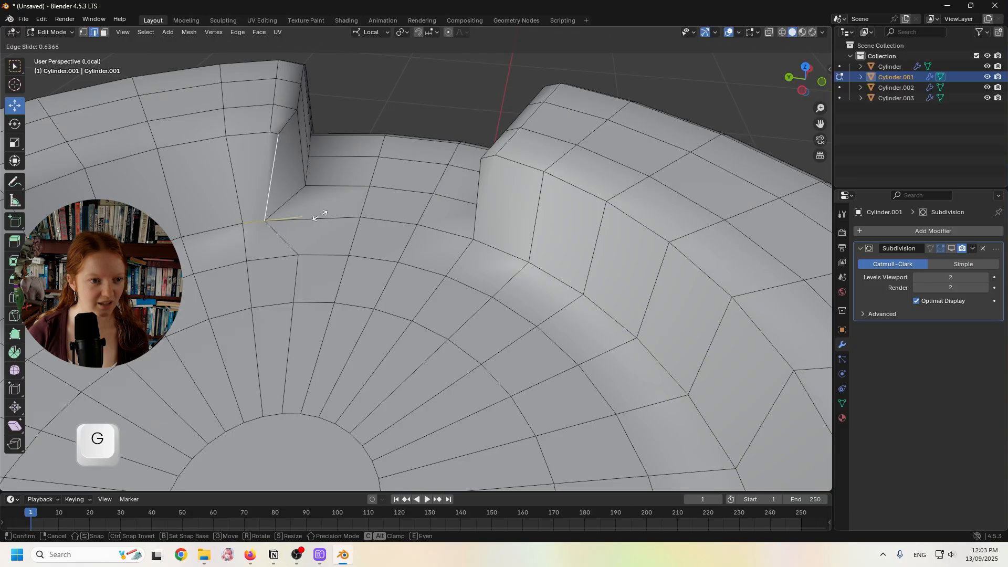
pyautogui.click(318, 216)
# - Try to edge-slide the vertical edge at the slot's -Y inner corner, and undo the trial corner edits
pyautogui.moveTo(319, 216); pyautogui.dragTo(495, 214, button='middle')
pyautogui.click(495, 215)
pyautogui.press('g')
pyautogui.press('g')
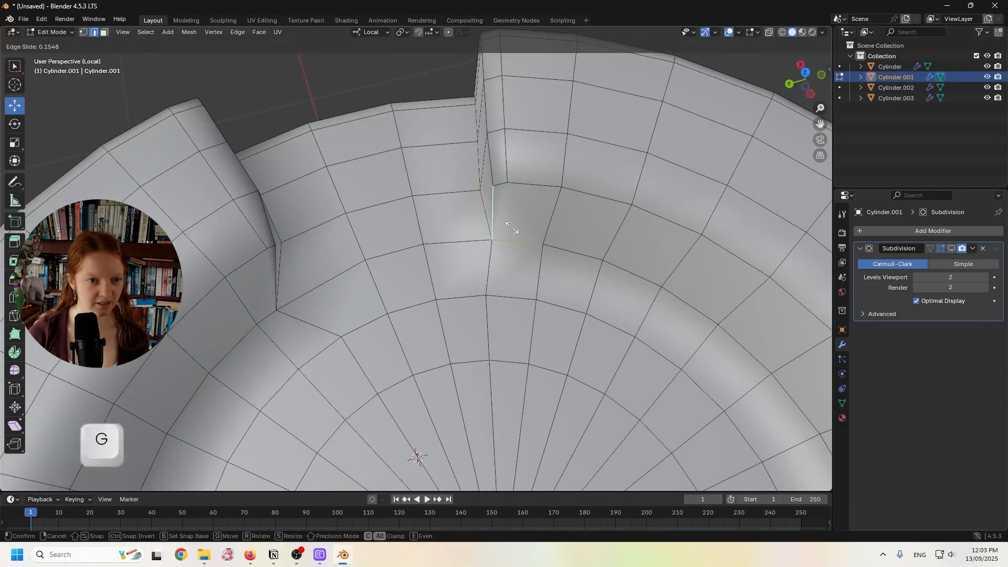
pyautogui.click(533, 225)
pyautogui.click(361, 99)
pyautogui.moveTo(361, 99); pyautogui.dragTo(184, 151, button='middle')
pyautogui.hotkey('ctrl', 'z')
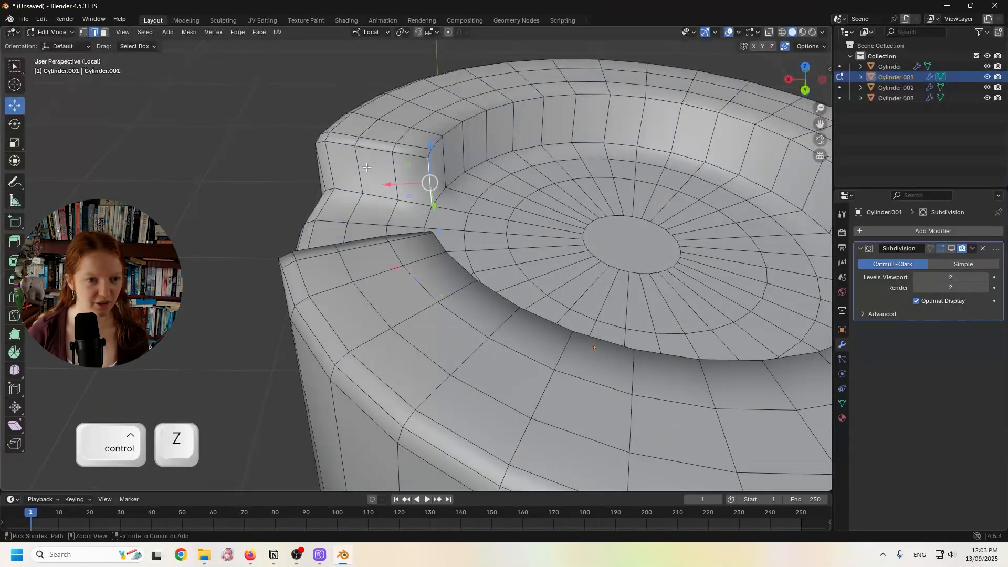
# - Move the vertical edge at the slot's +Y inner corner outward along local Y
pyautogui.moveTo(367, 167); pyautogui.dragTo(130, 60, button='middle')
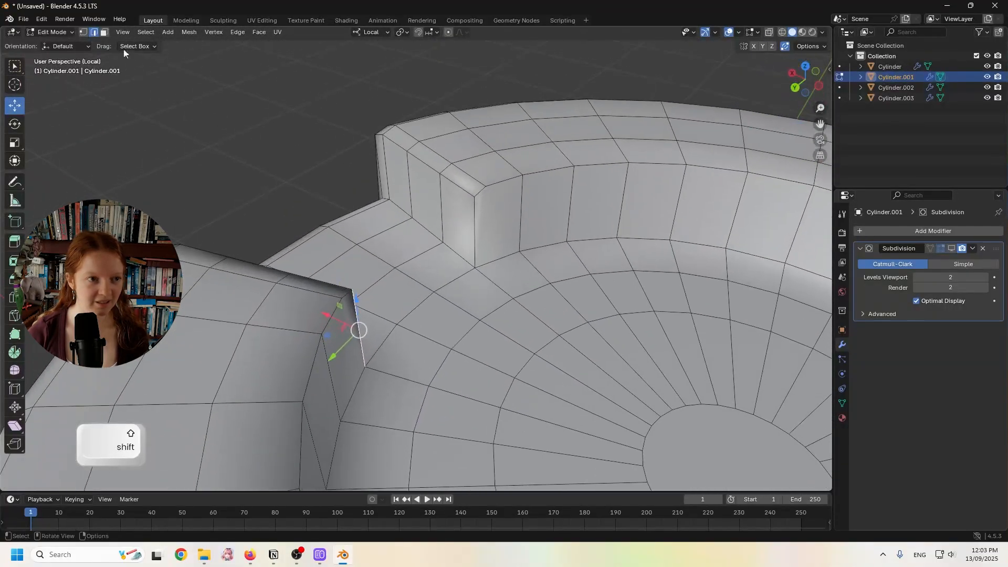
pyautogui.moveTo(482, 194); pyautogui.dragTo(252, 211, button='middle')
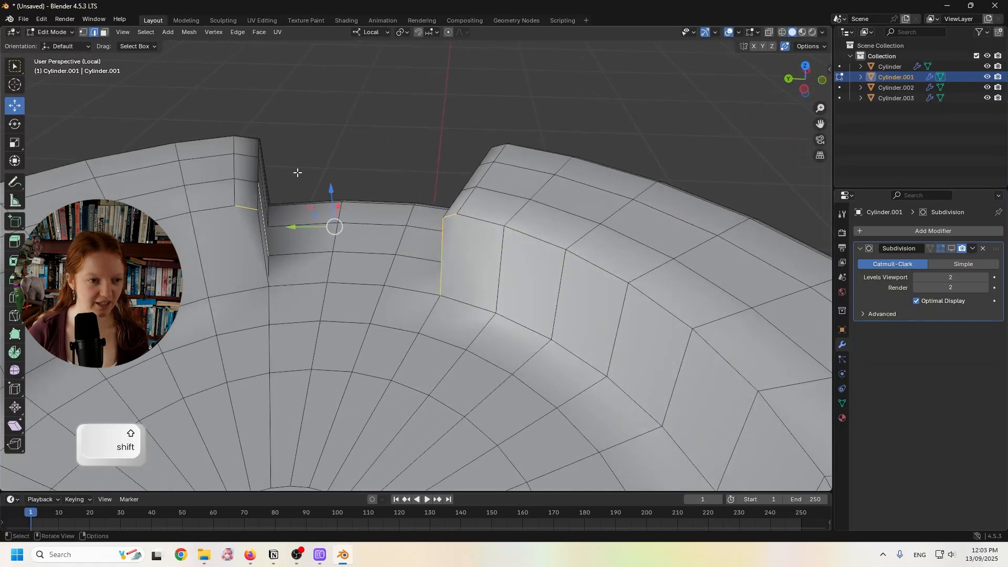
pyautogui.moveTo(282, 249); pyautogui.dragTo(479, 255, button='middle')
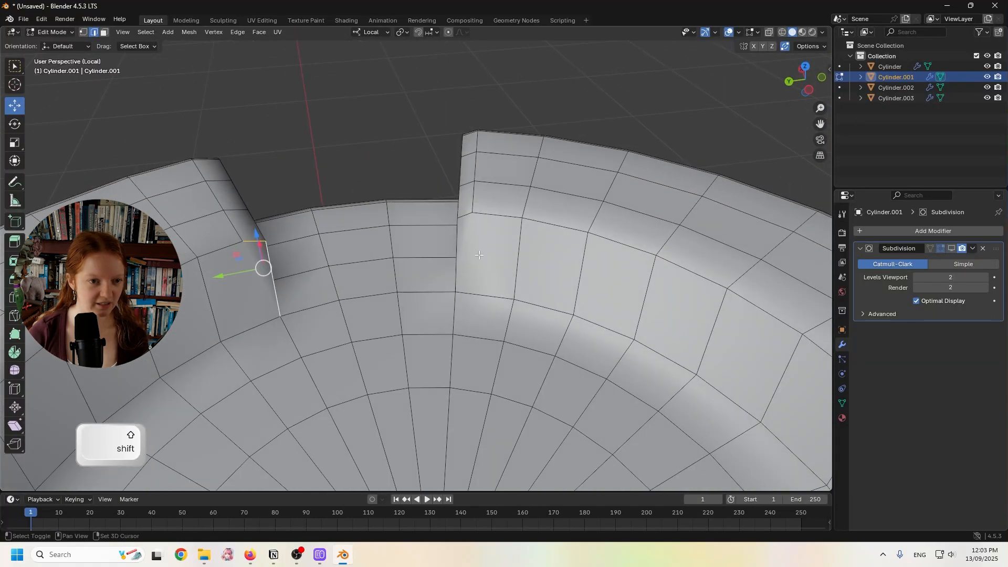
pyautogui.keyDown('shift'); pyautogui.click(469, 217); pyautogui.keyUp('shift')
pyautogui.moveTo(469, 217); pyautogui.dragTo(344, 184, button='middle')
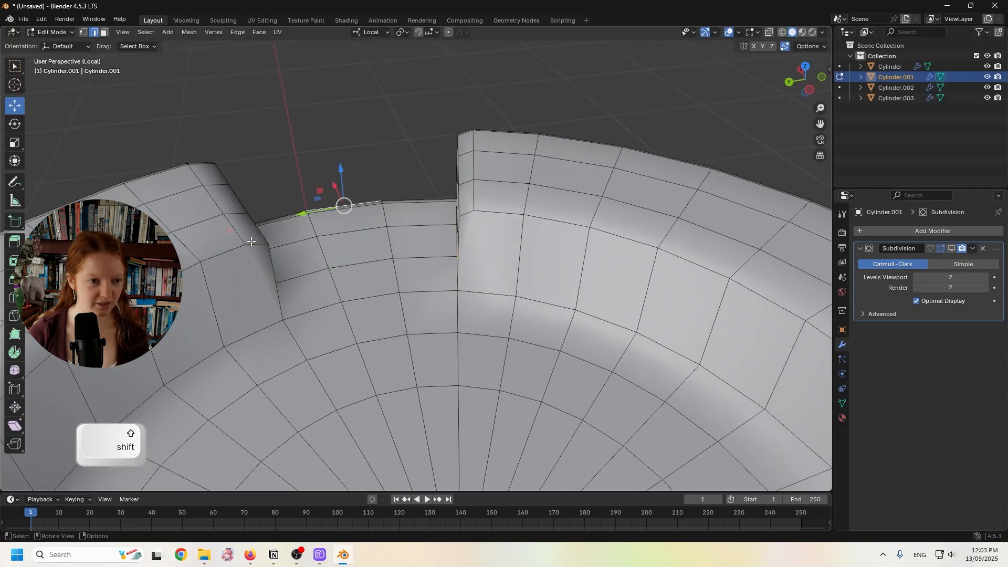
pyautogui.moveTo(265, 271); pyautogui.dragTo(225, 234, button='middle')
pyautogui.moveTo(224, 235); pyautogui.dragTo(199, 235)
# - Move the vertical edge at the slot's -Y inner corner outward along local Y, with a final nudge of about -0.004 m
pyautogui.moveTo(199, 235); pyautogui.dragTo(526, 223, button='middle')
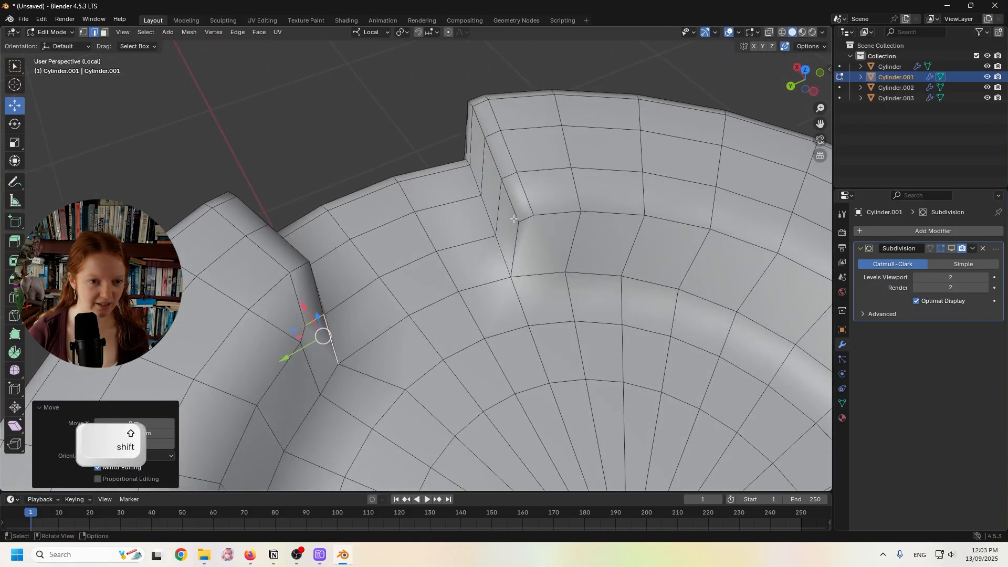
pyautogui.click(526, 222)
pyautogui.moveTo(494, 255); pyautogui.dragTo(514, 250)
pyautogui.moveTo(514, 250); pyautogui.dragTo(481, 228, button='middle')
pyautogui.moveTo(501, 251); pyautogui.dragTo(507, 251)
# - Return to Object Mode, leave local view, and show the upper cylinder's Subdivision modifier in the viewport again
pyautogui.moveTo(663, 185); pyautogui.dragTo(470, 210, button='middle')
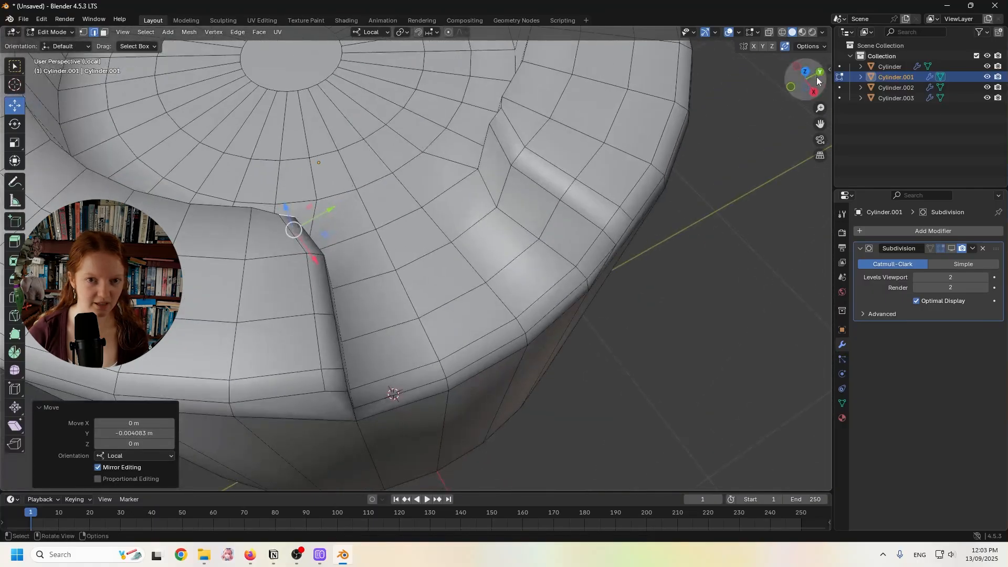
pyautogui.click(806, 73)
pyautogui.scroll(-1, 475, 167)
pyautogui.keyDown('shift'); pyautogui.moveTo(571, 203); pyautogui.dragTo(628, 212, button='middle'); pyautogui.keyUp('shift')
pyautogui.moveTo(531, 220); pyautogui.dragTo(660, 257, button='middle')
pyautogui.click(77, 32)
pyautogui.click(48, 41)
pyautogui.moveTo(252, 163); pyautogui.dragTo(267, 140, button='middle')
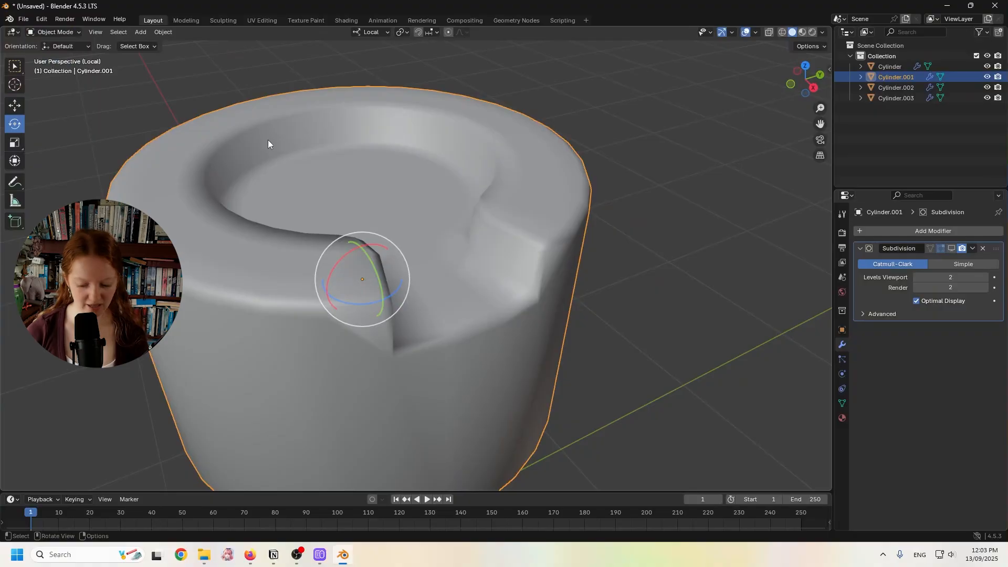
pyautogui.press('KP_Divide')
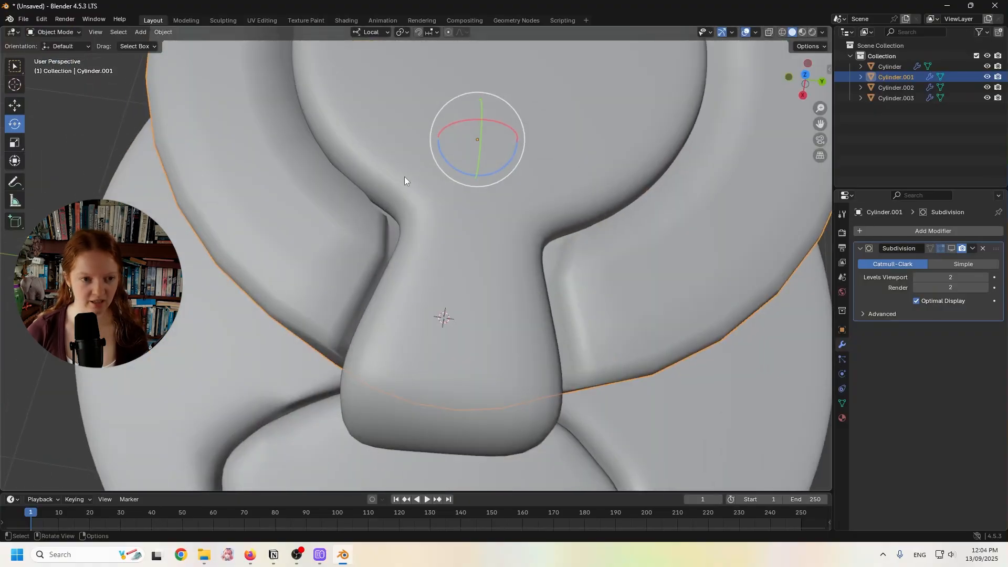
pyautogui.click(952, 250)
# - Open the strap piece Cylinder.002 in Edit Mode and hide its Subdivision modifier in the viewport
pyautogui.moveTo(521, 181); pyautogui.dragTo(387, 154, button='middle')
pyautogui.click(506, 159)
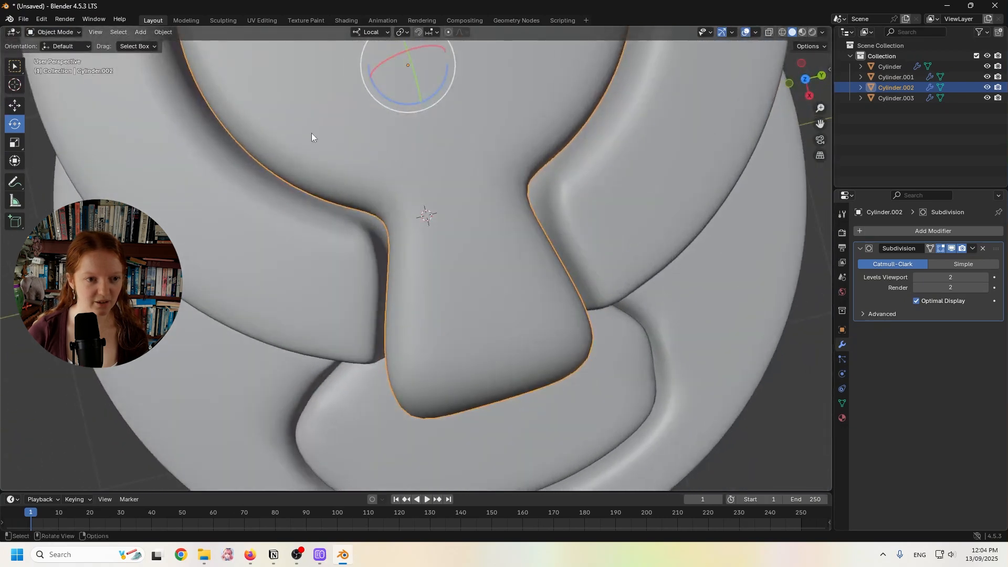
pyautogui.click(42, 35)
pyautogui.click(50, 55)
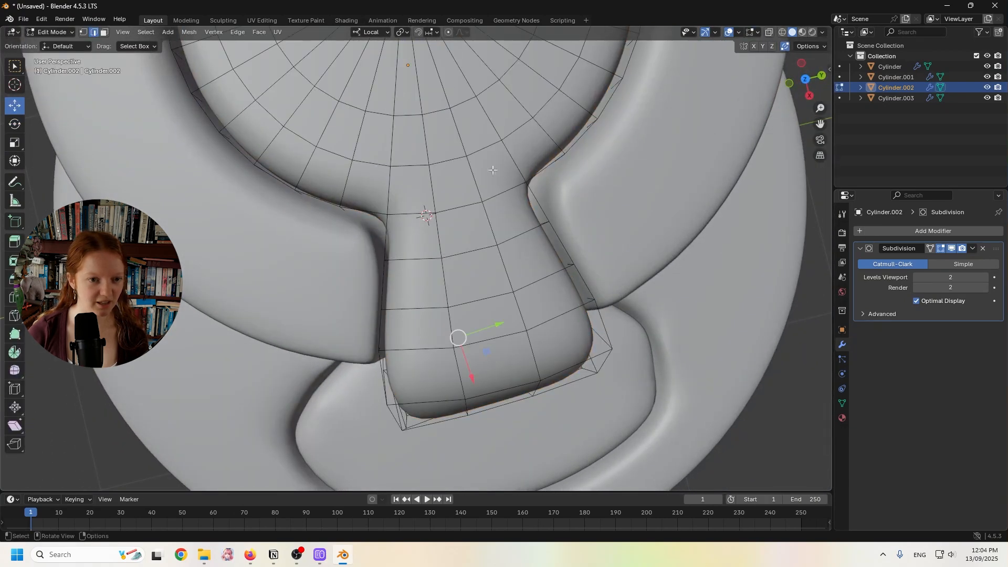
pyautogui.click(952, 248)
# - Move the edge at the strap's -Y inner corner about 0.010 m in local X and 0.027 m in local Z
pyautogui.moveTo(551, 220); pyautogui.dragTo(584, 183, button='middle')
pyautogui.moveTo(475, 214); pyautogui.dragTo(516, 228, button='middle')
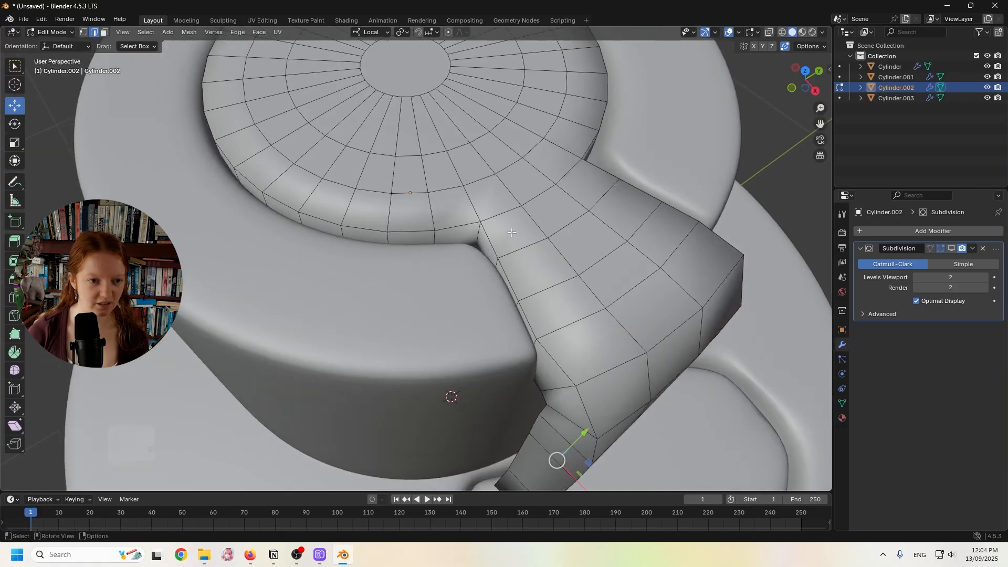
pyautogui.scroll(2, 517, 228)
pyautogui.click(520, 216)
pyautogui.moveTo(570, 202); pyautogui.dragTo(542, 239, button='middle')
pyautogui.keyDown('shift'); pyautogui.moveTo(575, 227); pyautogui.dragTo(552, 242); pyautogui.keyUp('shift')
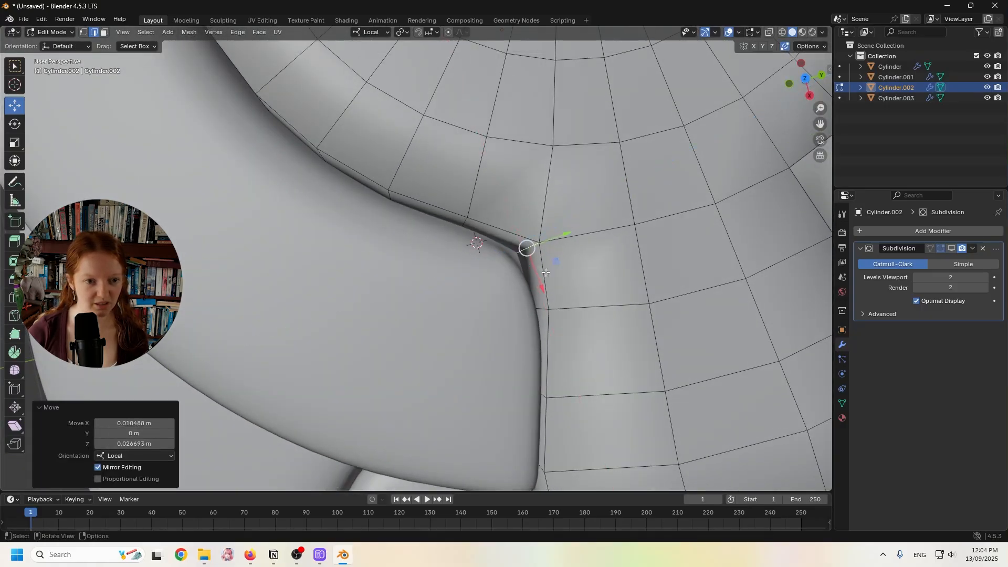
# - Move the edge at the strap's +Y inner corner about 0.032 m along local Y
pyautogui.keyDown('shift'); pyautogui.moveTo(556, 243); pyautogui.dragTo(355, 261, button='middle'); pyautogui.keyUp('shift')
pyautogui.moveTo(498, 266); pyautogui.dragTo(436, 191, button='middle')
pyautogui.moveTo(593, 341); pyautogui.dragTo(591, 428, button='middle')
pyautogui.click(552, 381)
pyautogui.moveTo(582, 314); pyautogui.dragTo(603, 323)
pyautogui.scroll(-3, 466, 326)
pyautogui.moveTo(466, 326); pyautogui.dragTo(512, 265, button='middle')
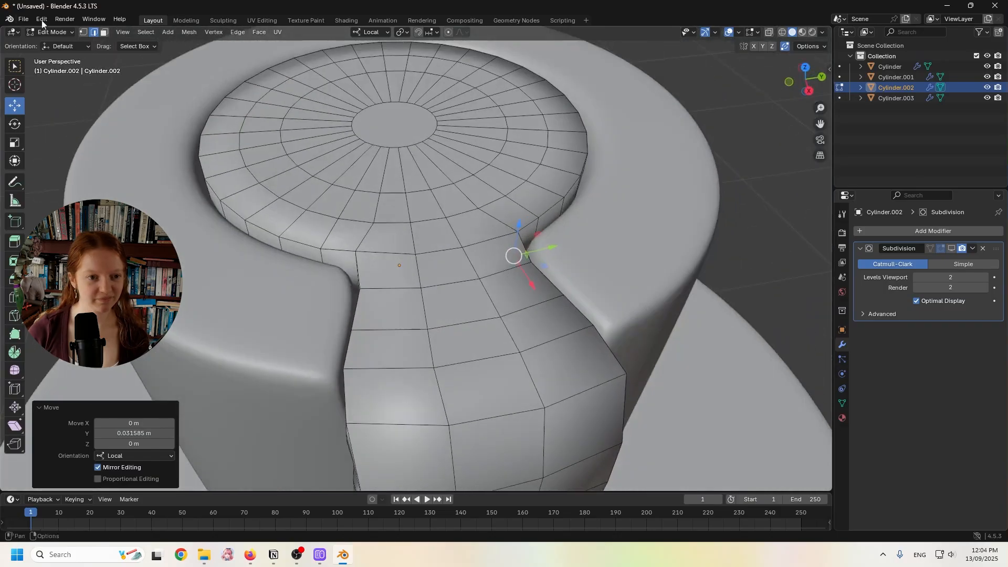
# - Show the strap's Subdivision modifier in the viewport again and return to Object Mode
pyautogui.click(952, 251)
pyautogui.press('Tab')
pyautogui.moveTo(68, 80); pyautogui.dragTo(310, 274, button='middle')
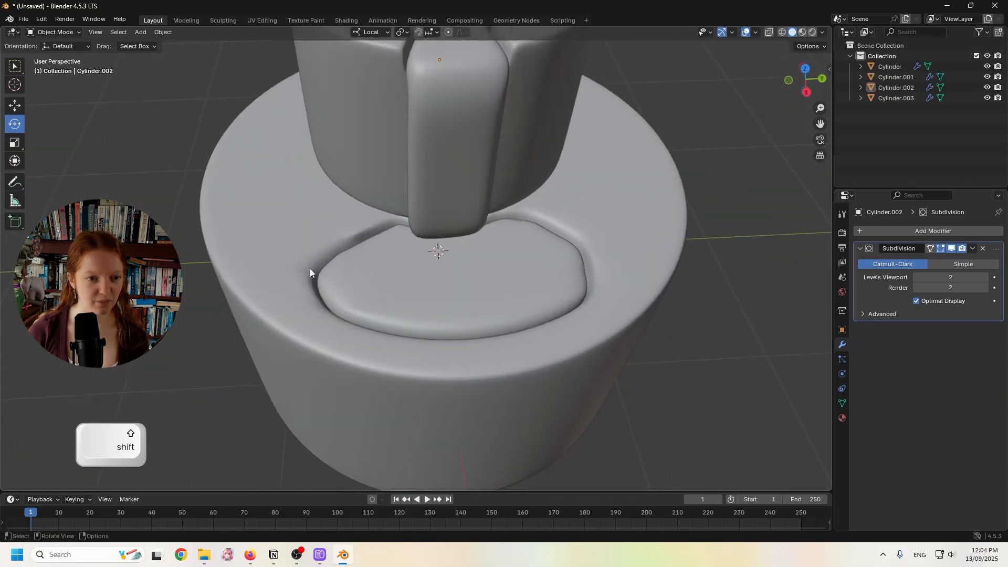
# - Try scaling up the base recess piece Cylinder.003 about its current origin, and undo the scaling
pyautogui.scroll(4, 301, 257)
pyautogui.click(292, 261)
pyautogui.moveTo(371, 247); pyautogui.dragTo(677, 240, button='middle')
pyautogui.press('s')
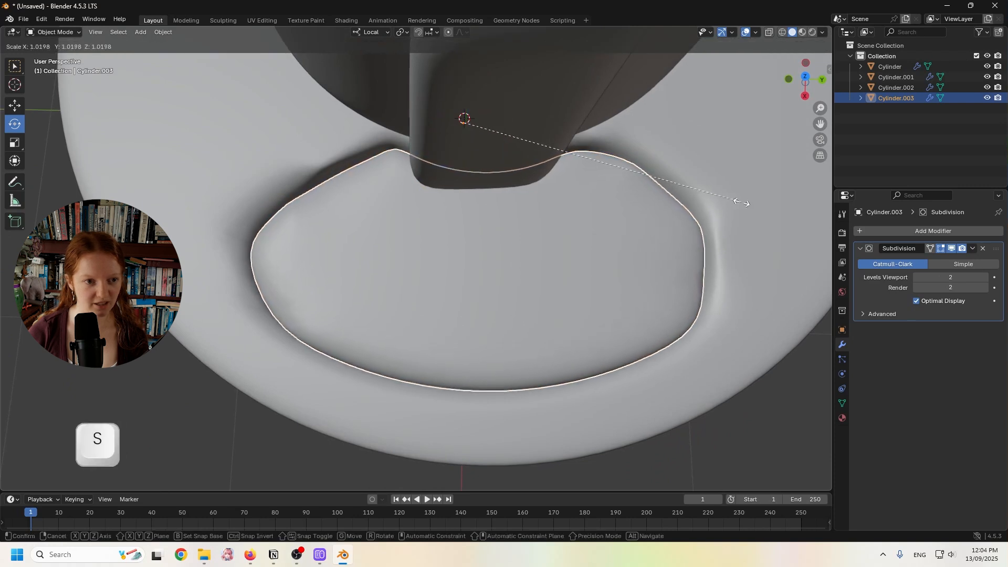
pyautogui.click(709, 209)
pyautogui.hotkey('ctrl', 'z')
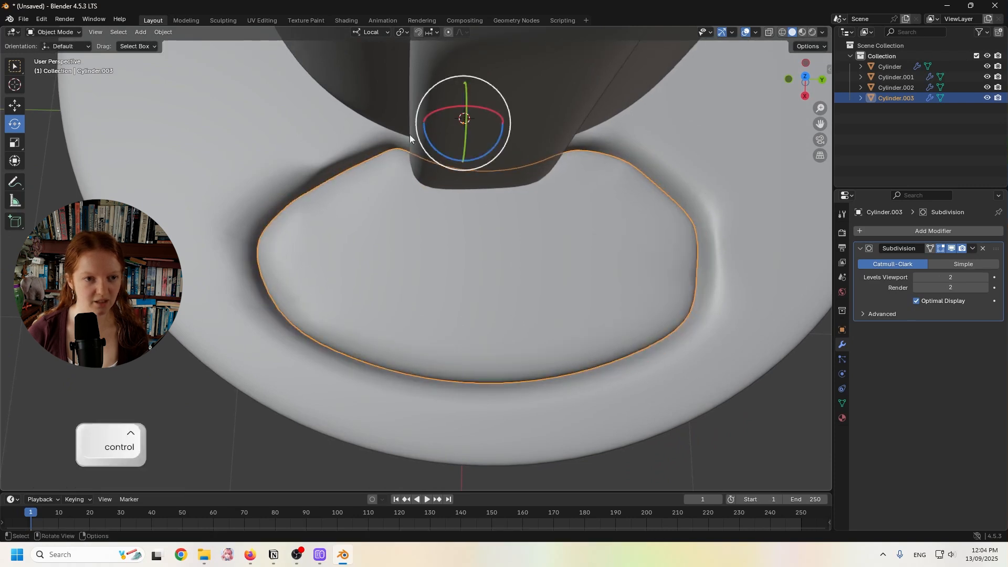
# - Set the base recess piece's origin to its geometry
pyautogui.click(423, 187)
pyautogui.click(414, 213)
pyautogui.rightClick(418, 214)
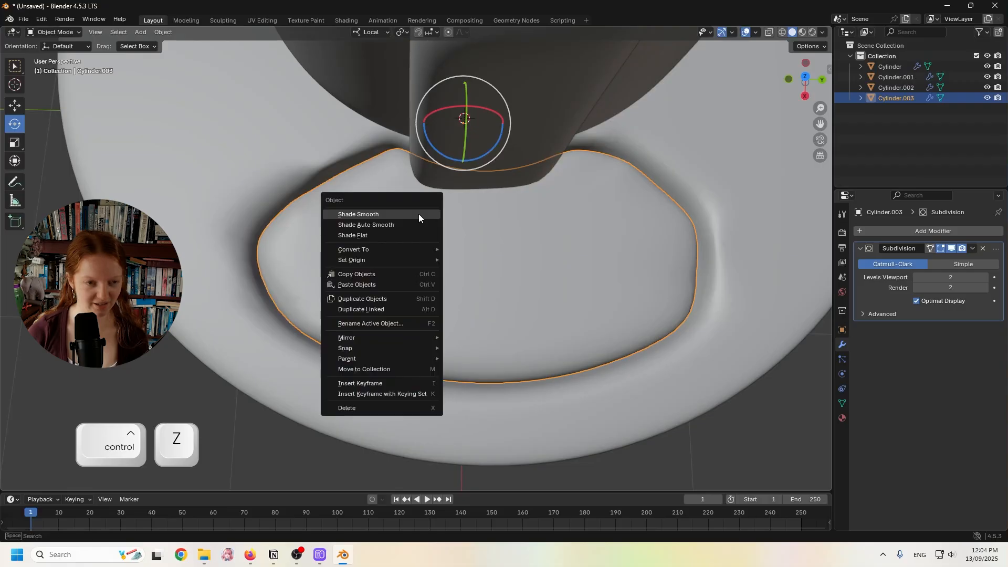
pyautogui.moveTo(398, 260)
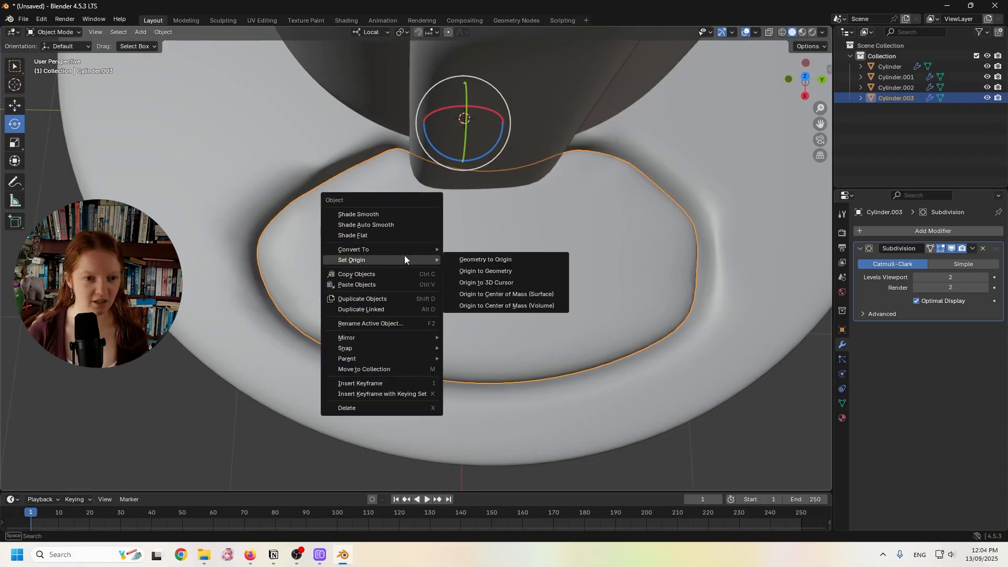
pyautogui.click(478, 271)
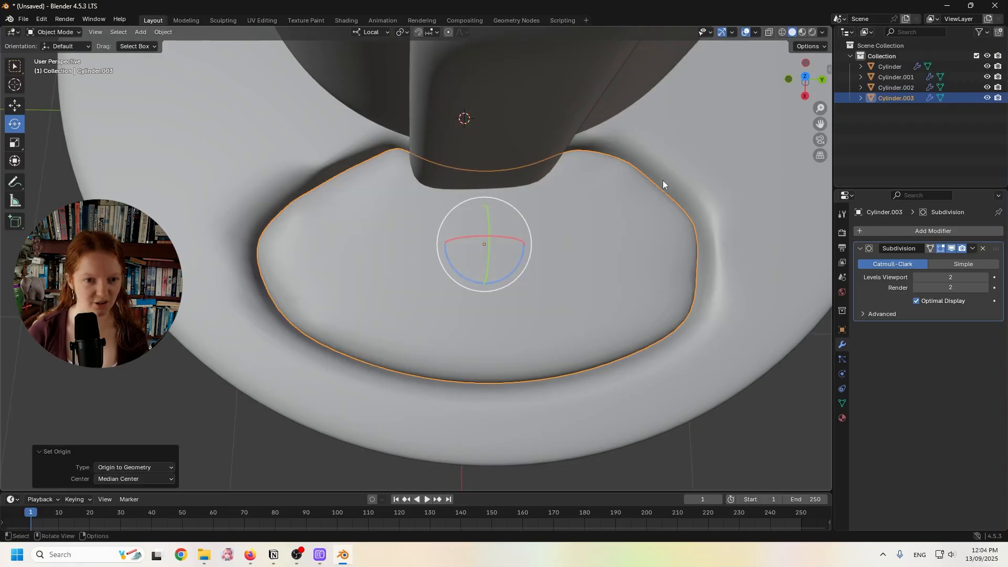
# - Scale the base recess piece up uniformly to about 1.03 so it fills the recess more closely
pyautogui.press('s')
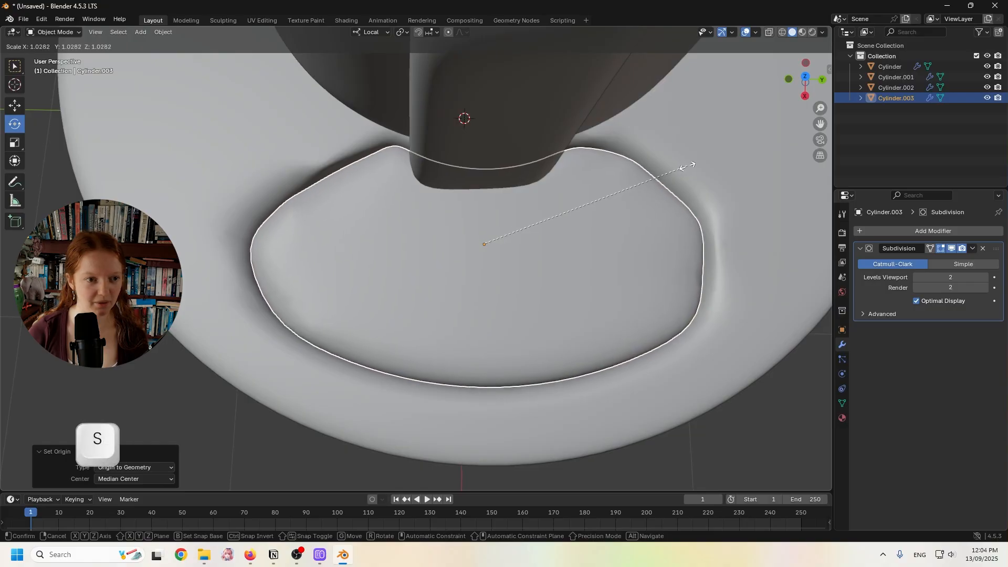
pyautogui.click(687, 167)
pyautogui.moveTo(611, 189); pyautogui.dragTo(621, 146, button='middle')
pyautogui.moveTo(552, 229); pyautogui.dragTo(572, 195, button='middle')
pyautogui.click(691, 172)
# - Open the Save As dialog for the unsaved scene
pyautogui.moveTo(546, 262); pyautogui.dragTo(496, 292, button='middle')
pyautogui.scroll(-1, 480, 257)
pyautogui.keyDown('shift'); pyautogui.moveTo(468, 229); pyautogui.dragTo(468, 274, button='middle'); pyautogui.keyUp('shift')
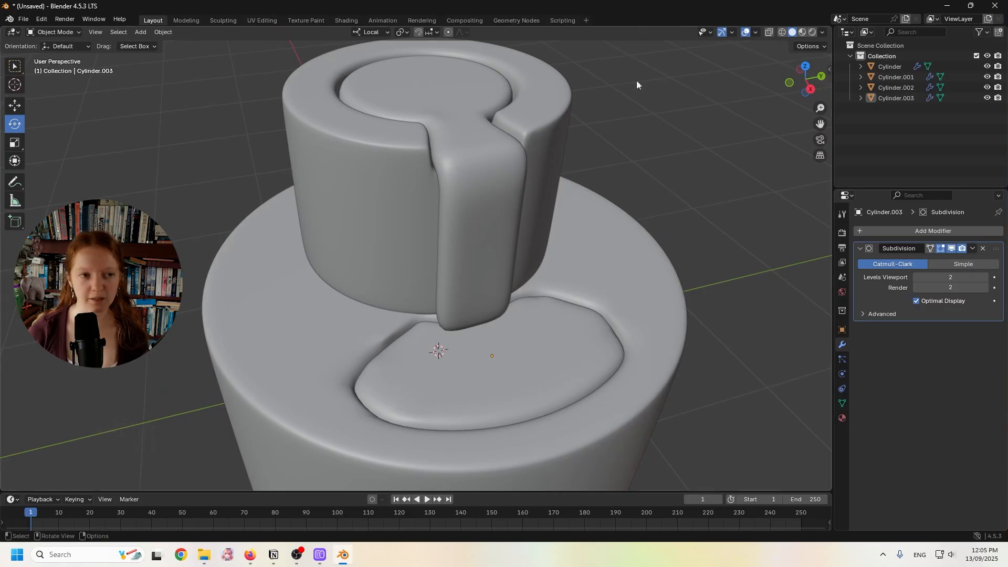
pyautogui.click(24, 19)
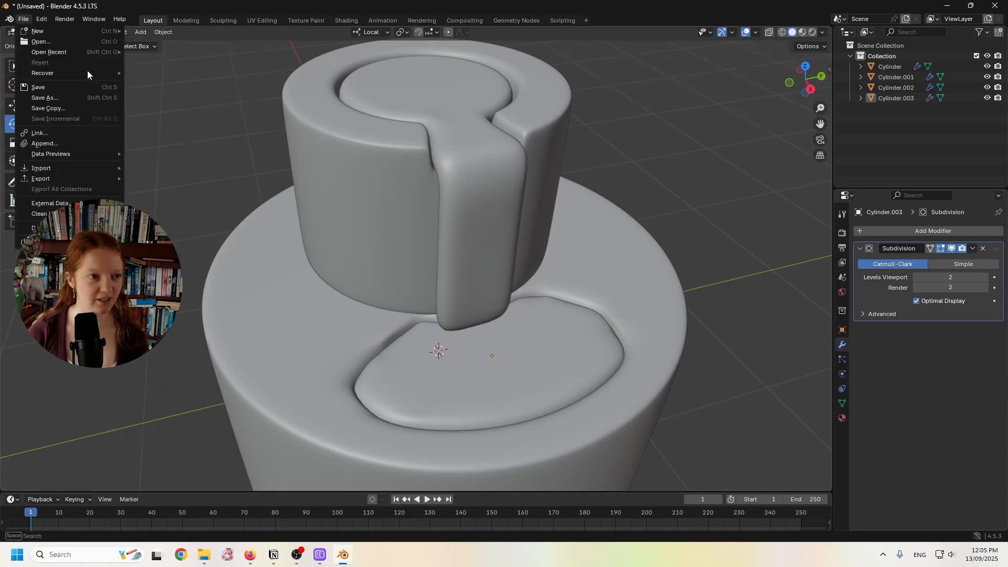
pyautogui.click(73, 102)
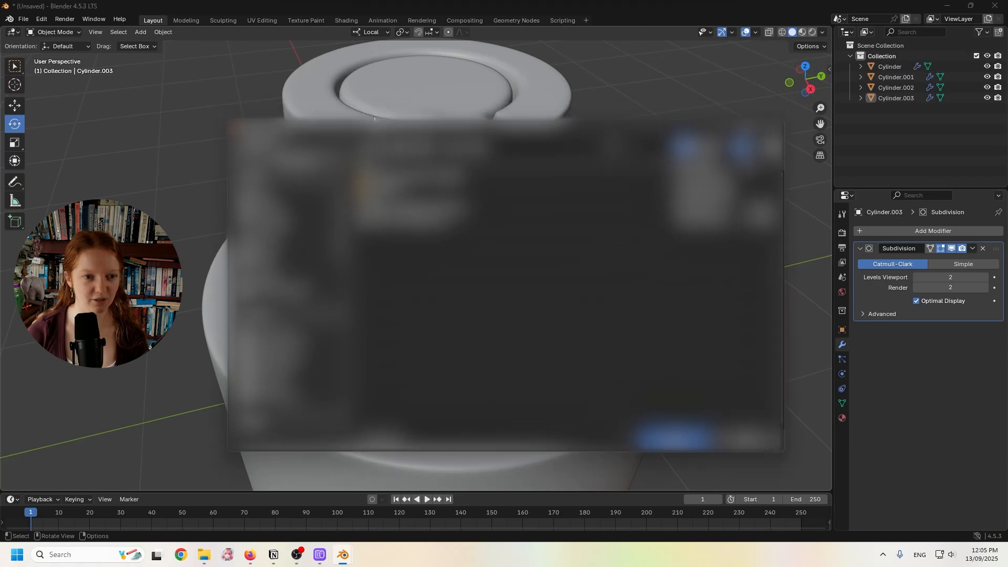